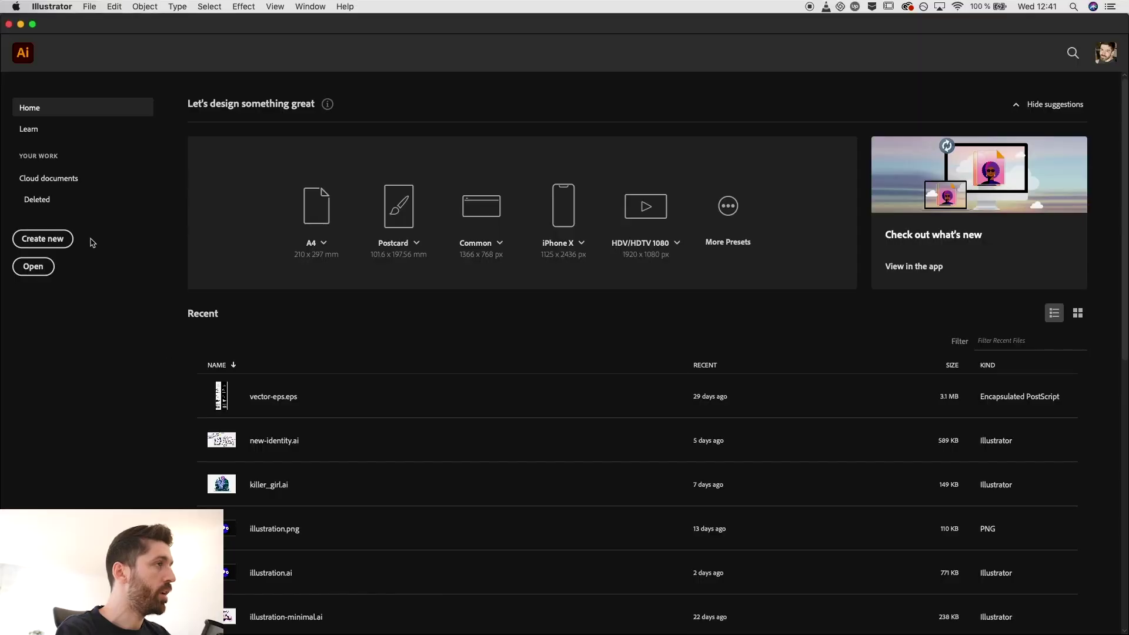
# Step: Create a new 1920 x 1080 px document named "textured brush"
pyautogui.click(58, 237)
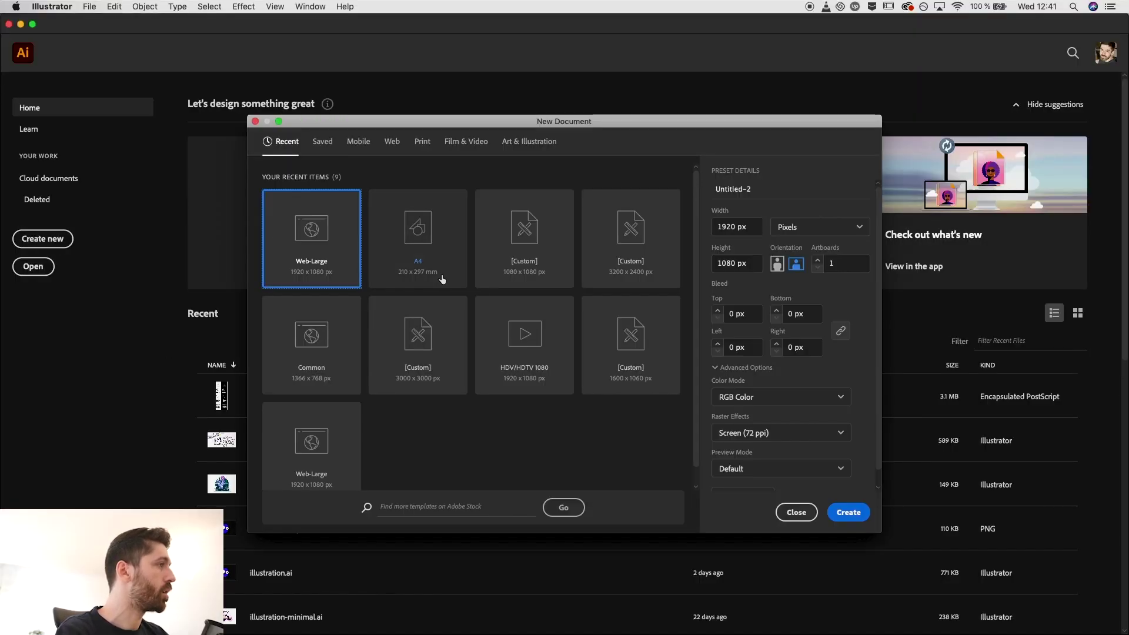
pyautogui.click(784, 189)
pyautogui.press('super+a')
pyautogui.write('te')
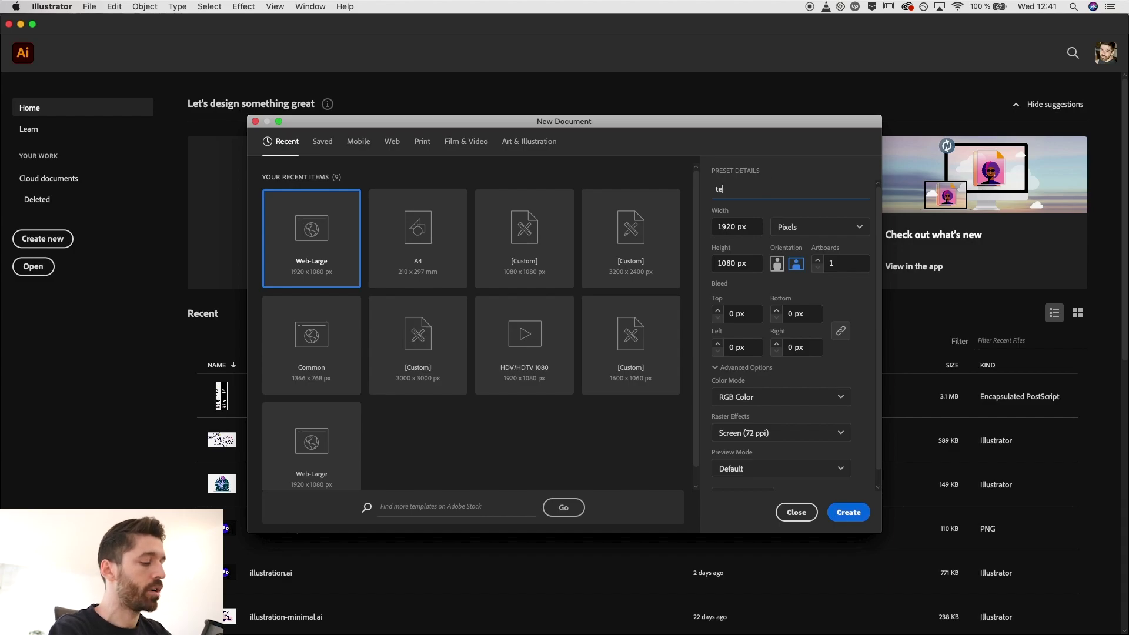
pyautogui.write('xtured brush')
pyautogui.click(849, 512)
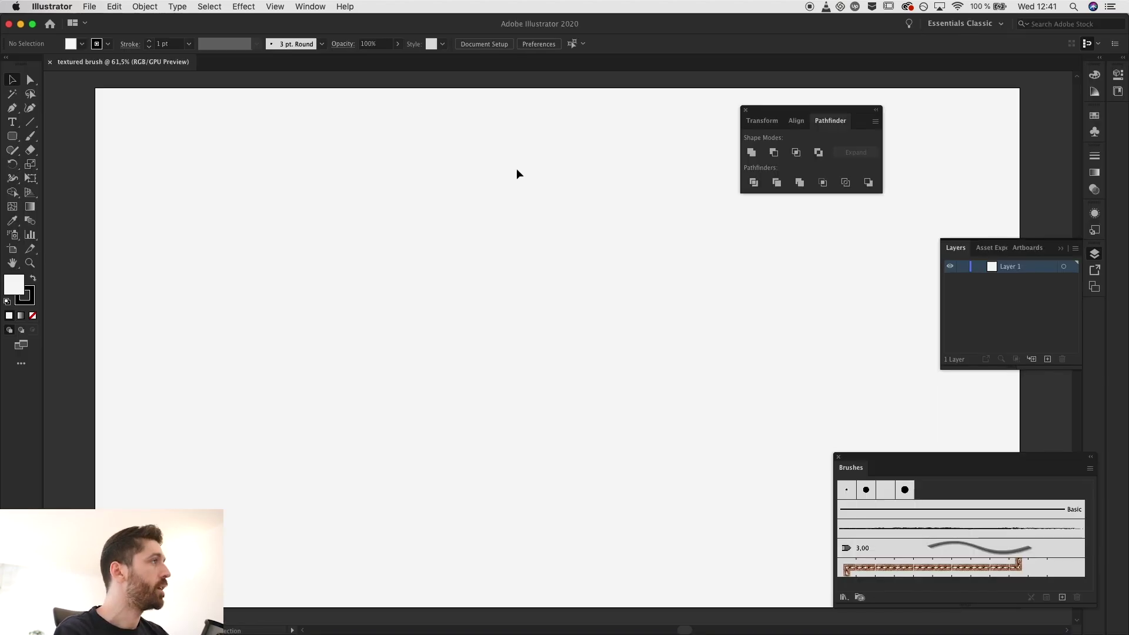
# Step: Close the floating Brushes and Pathfinder panels and turn off Snap to Pixel
pyautogui.click(839, 457)
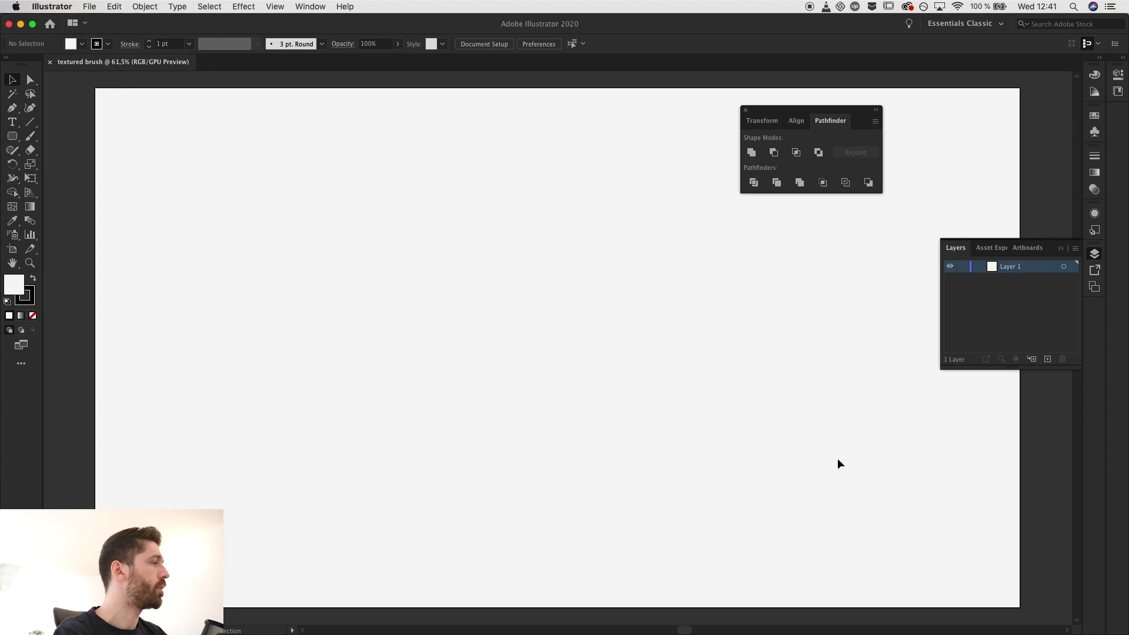
pyautogui.click(746, 111)
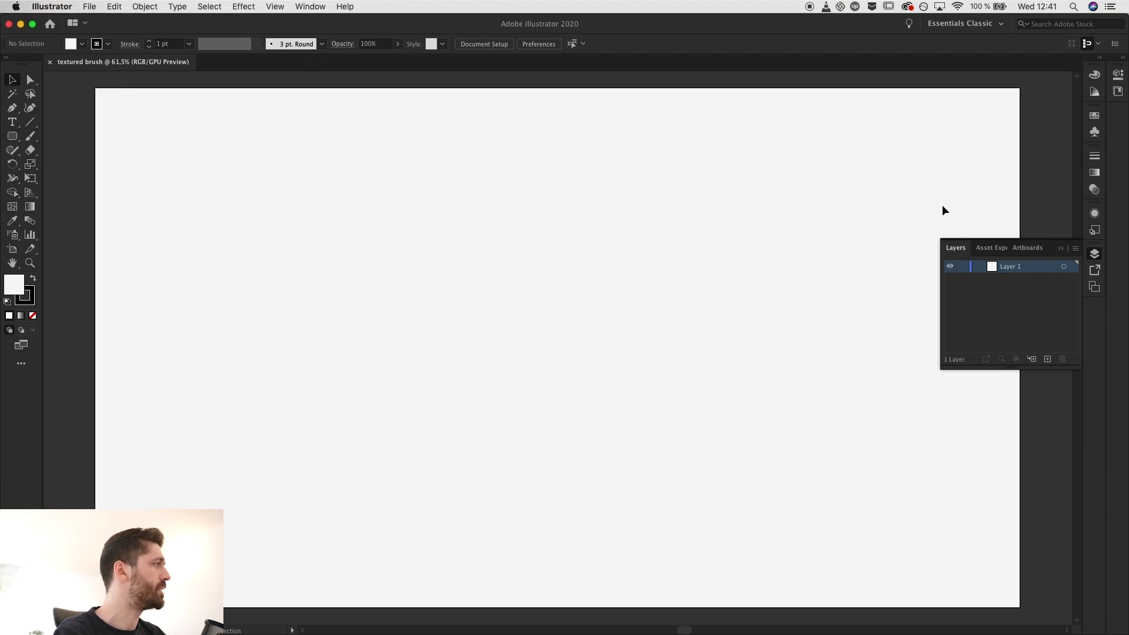
pyautogui.click(275, 7)
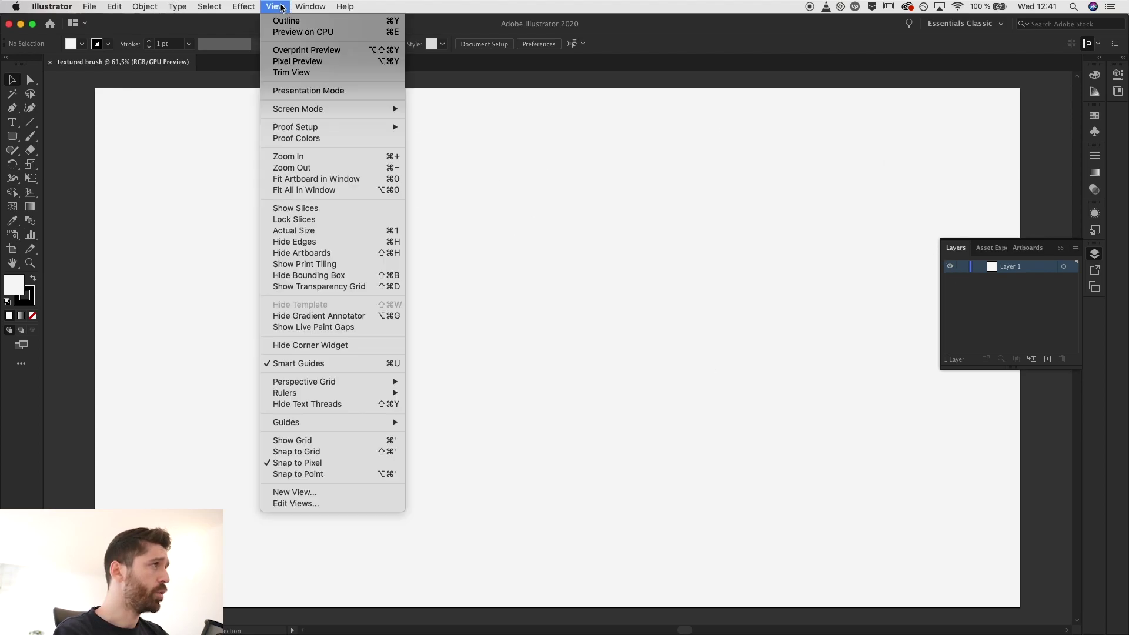
pyautogui.click(309, 464)
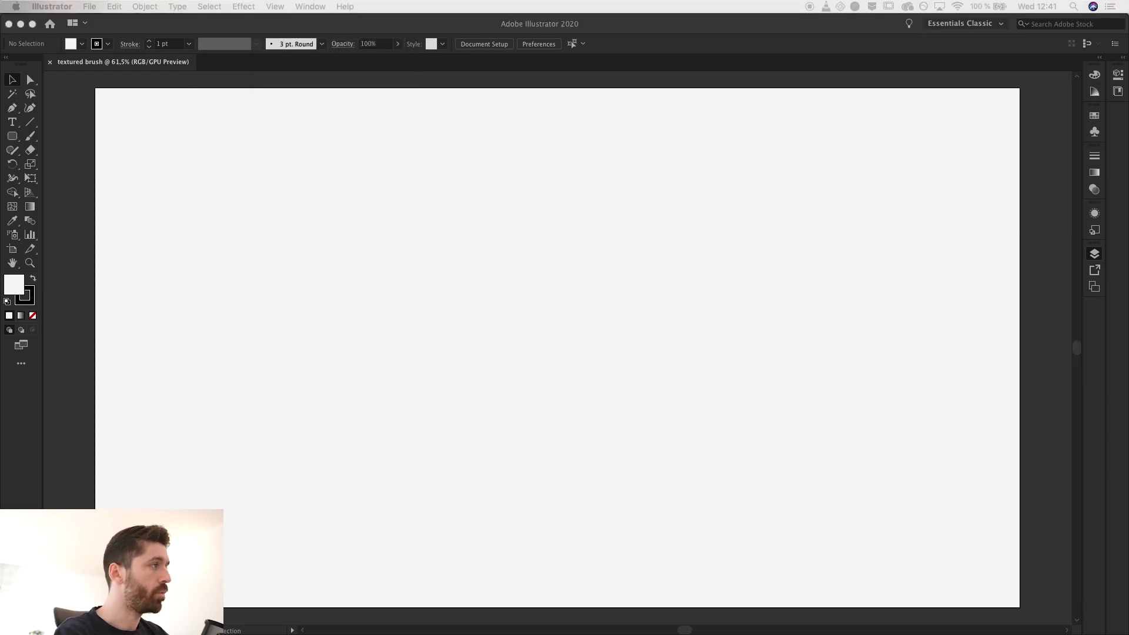
# Step: Place the green brush-stroke photo, turned horizontal and scaled to about 1135 x 851 px, centred on the artboard
pyautogui.click(484, 351)
pyautogui.scroll(-10, 531, 355)
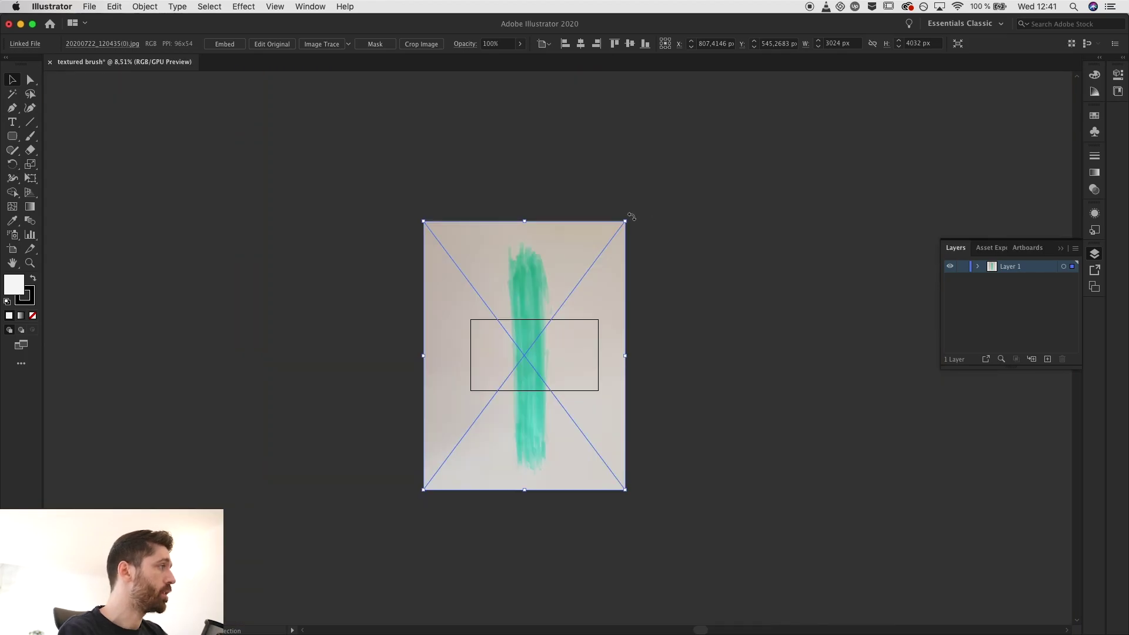
pyautogui.moveTo(632, 217); pyautogui.dragTo(703, 486)
pyautogui.moveTo(651, 460); pyautogui.dragTo(549, 360)
pyautogui.click(444, 293)
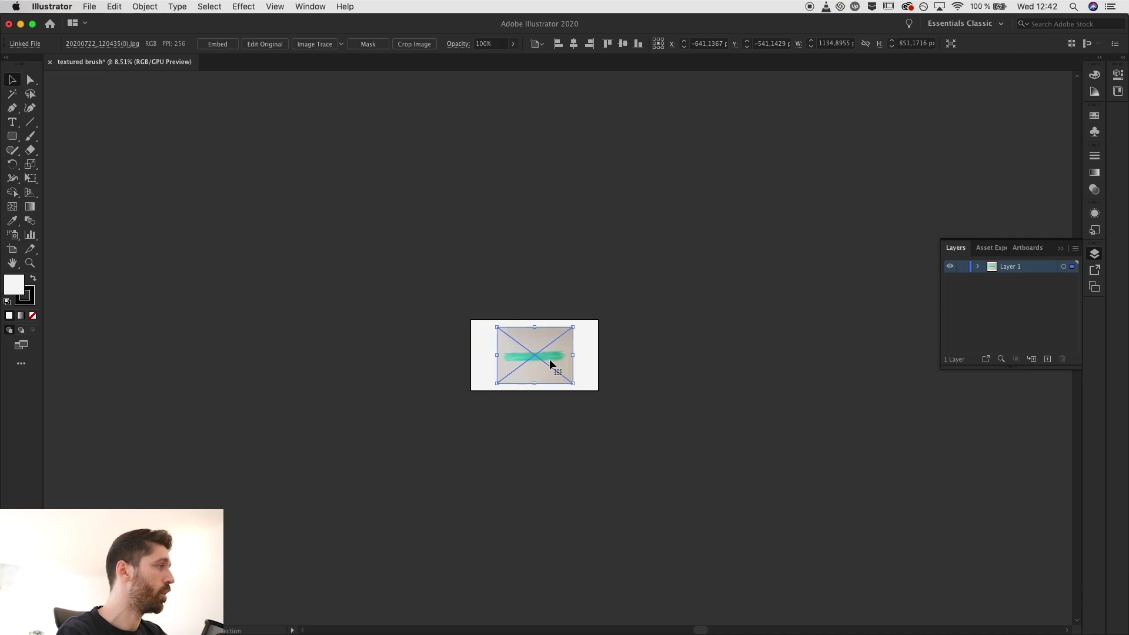
pyautogui.press('super+0')
pyautogui.scroll(3, 549, 359)
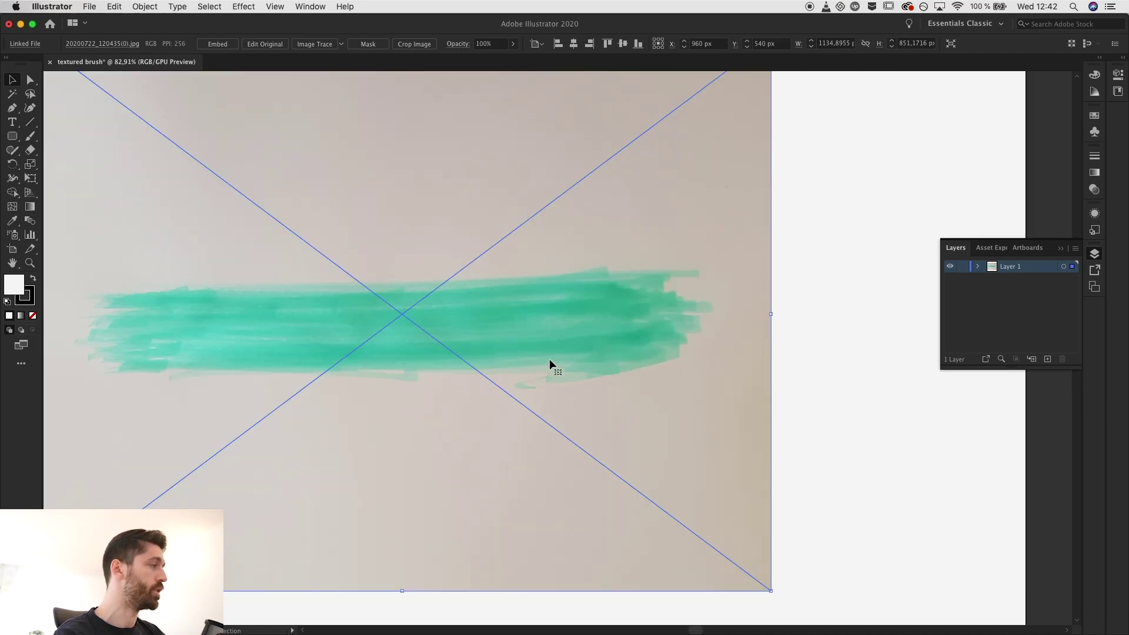
# Step: Image-trace the brush-stroke photo with the Black and White Logo preset, accepting the large image
pyautogui.click(341, 44)
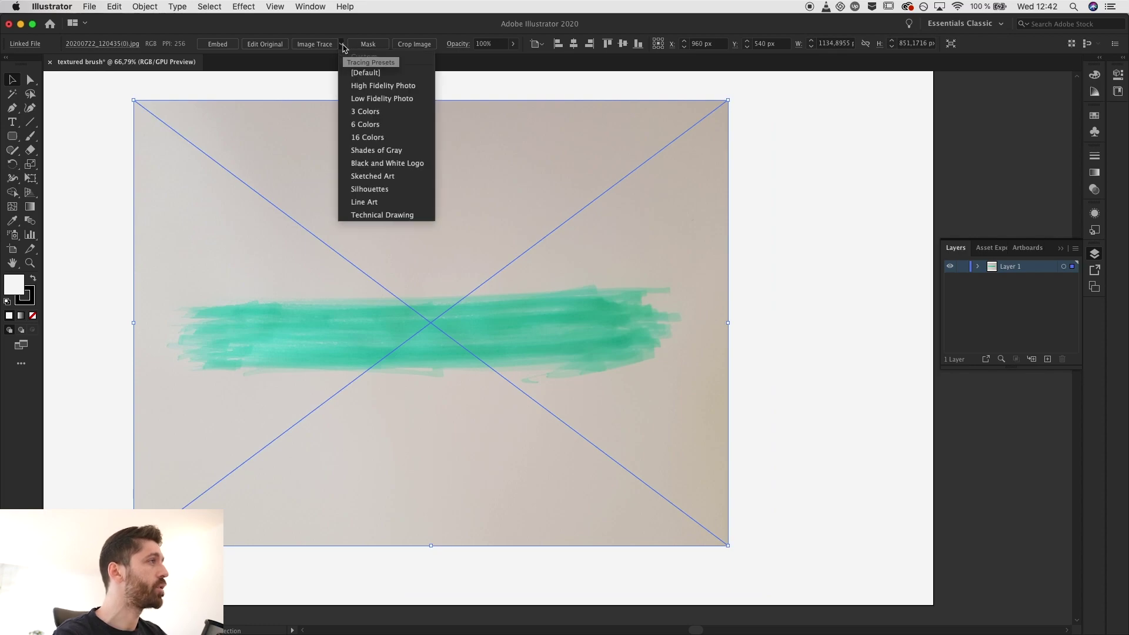
pyautogui.click(384, 163)
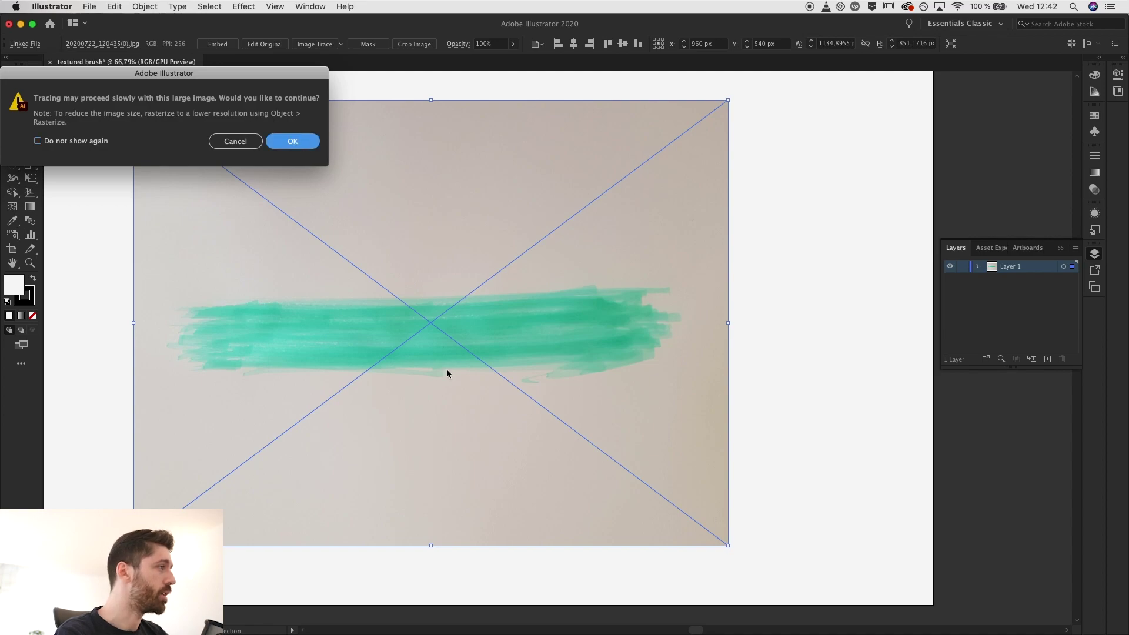
pyautogui.press('Return')
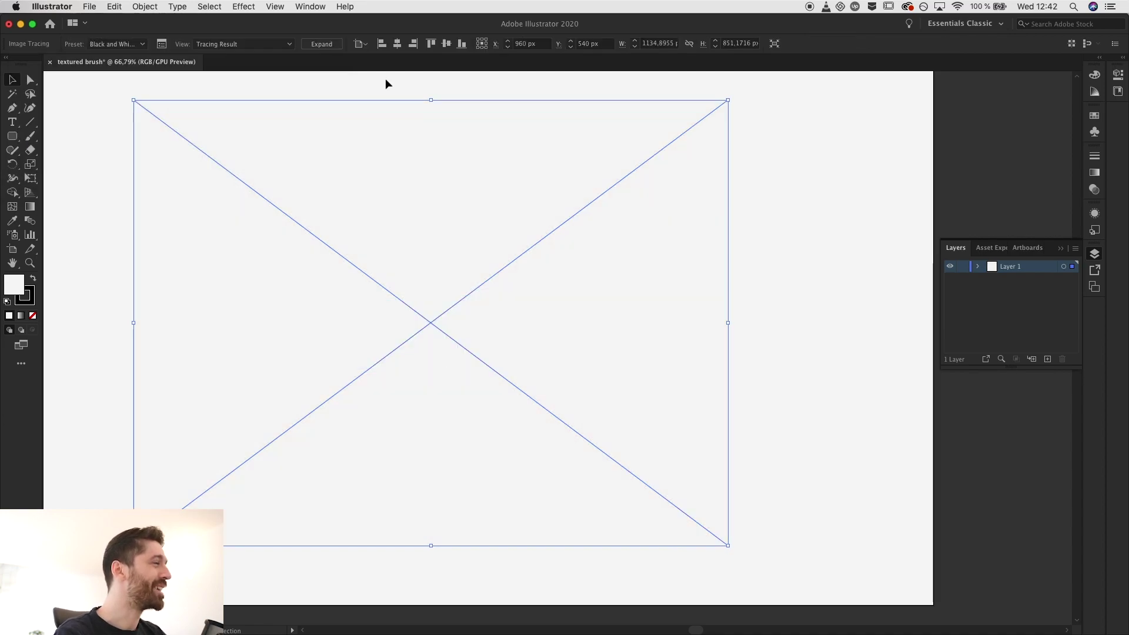
# Step: Refine the Image Trace with Threshold 191, Paths 76% and Corners 21%
pyautogui.click(162, 45)
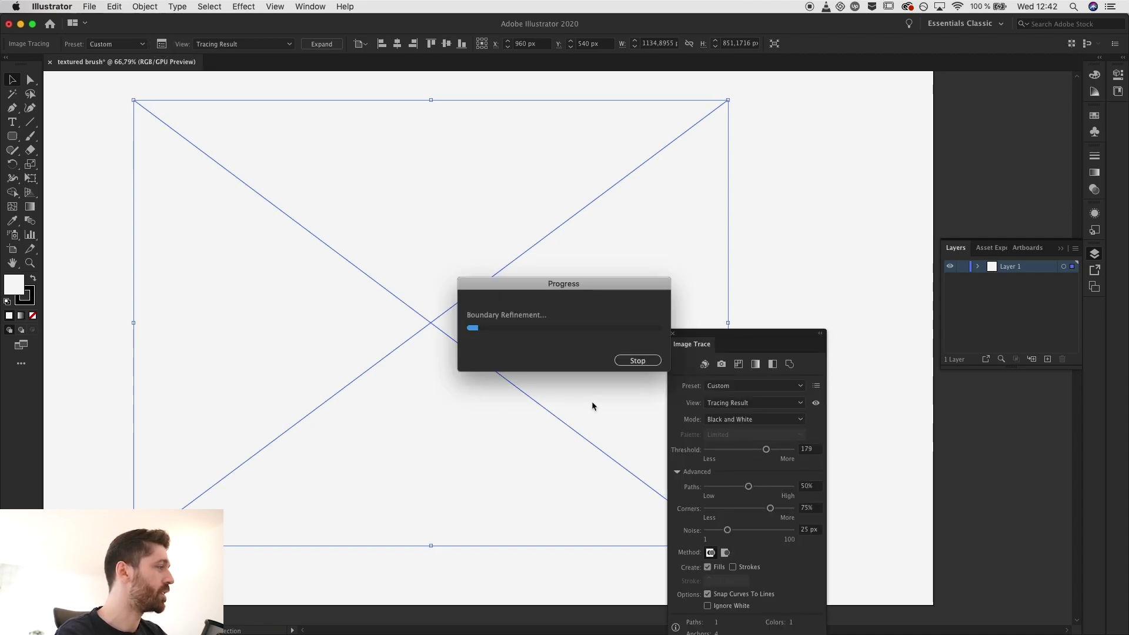
pyautogui.click(772, 450)
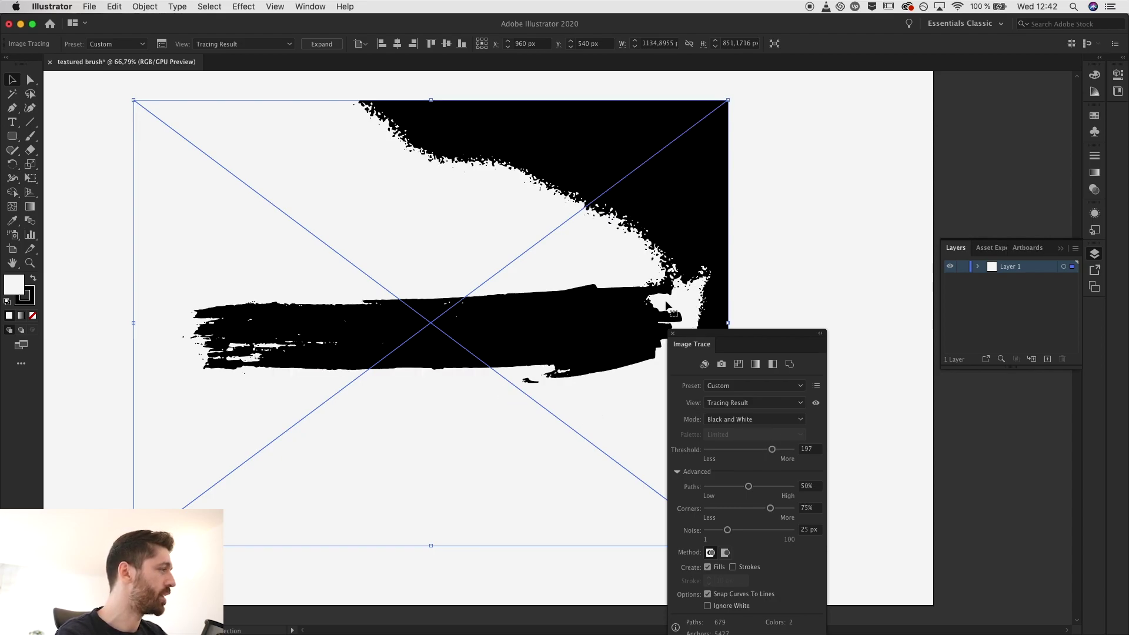
pyautogui.moveTo(773, 451); pyautogui.dragTo(770, 451)
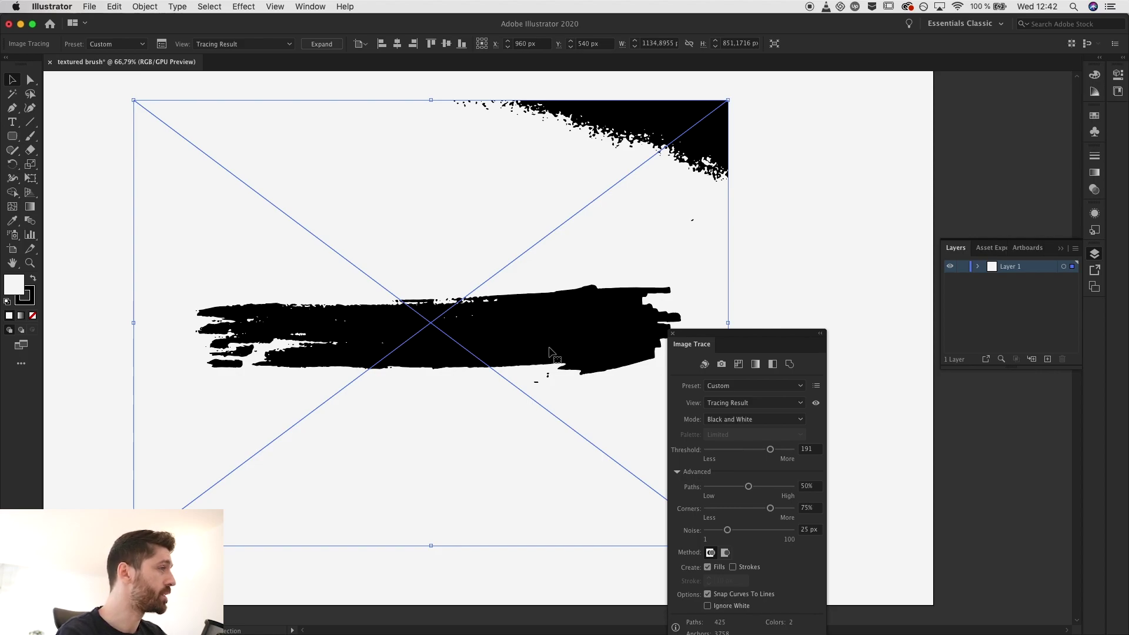
pyautogui.click(771, 488)
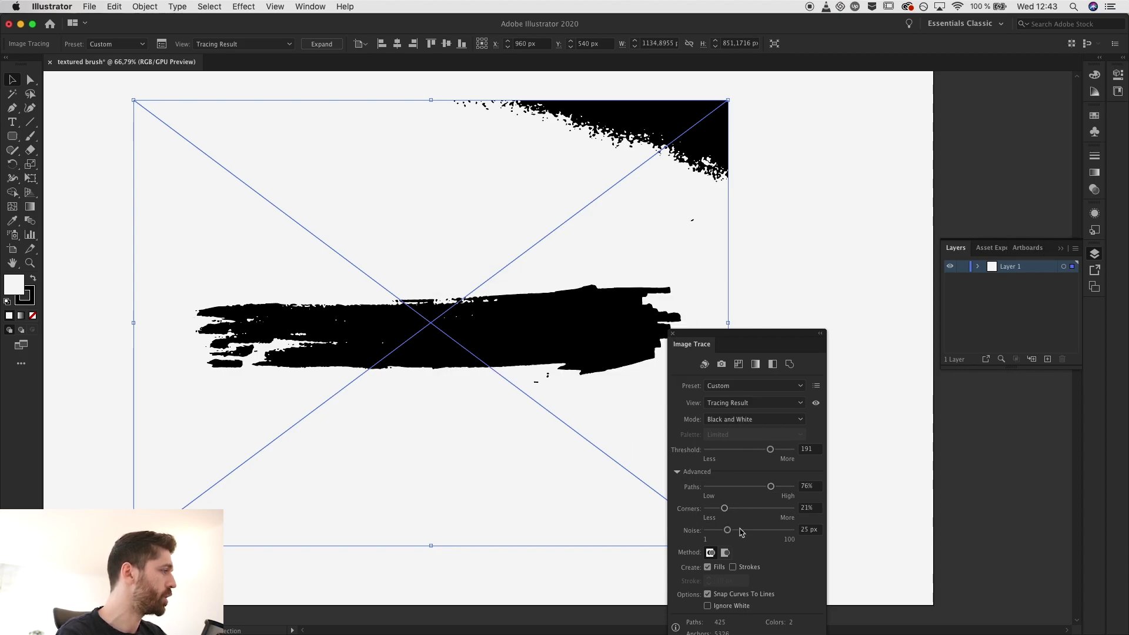
pyautogui.click(674, 334)
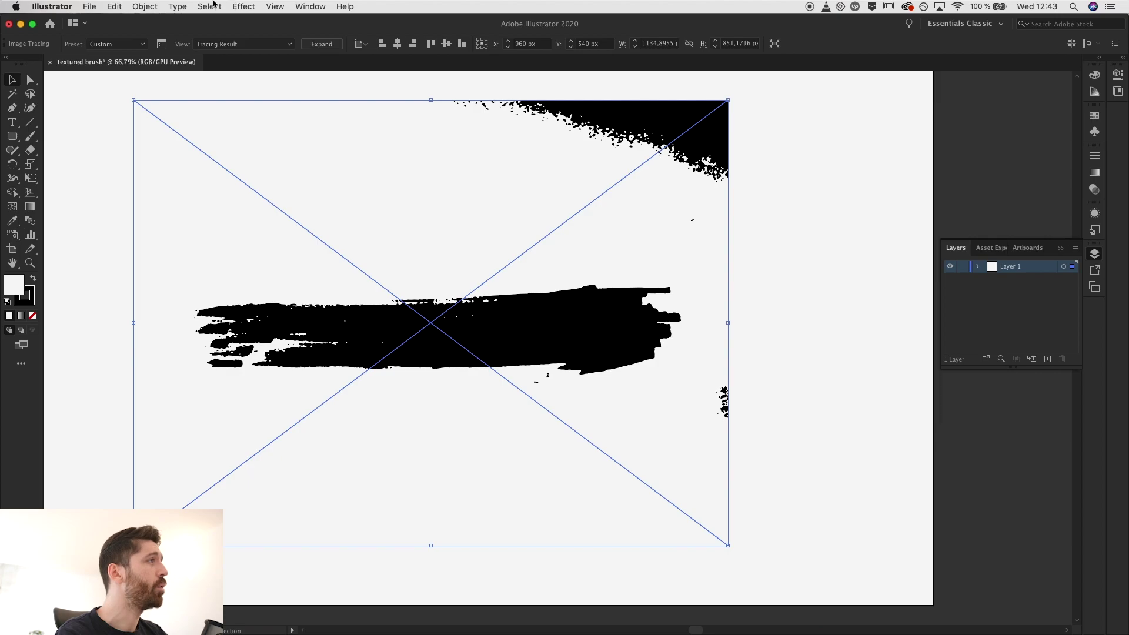
# Step: Expand the tracing and, inside its group, delete the background and the stray marks around the brush stroke
pyautogui.click(322, 43)
pyautogui.doubleClick(551, 228)
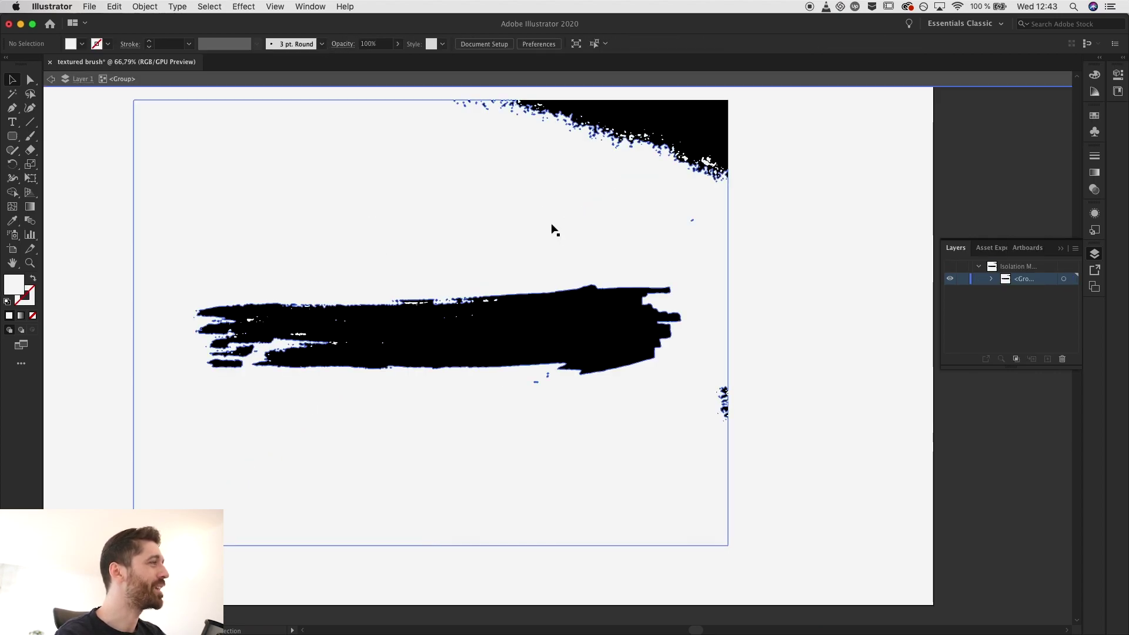
pyautogui.moveTo(511, 144); pyautogui.dragTo(388, 174)
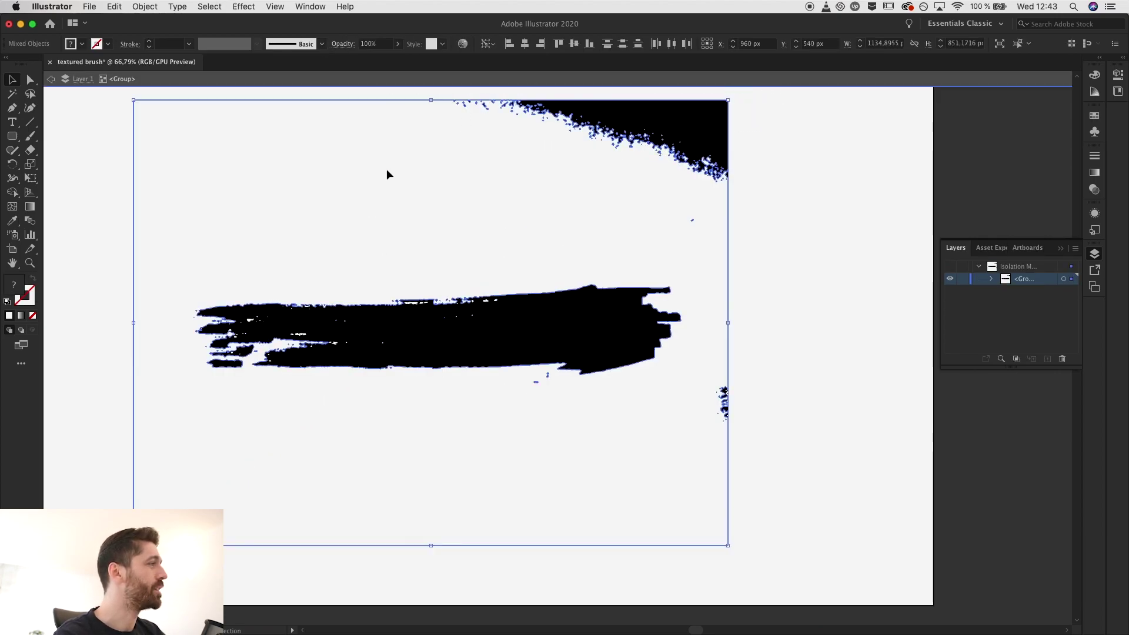
pyautogui.press('Delete')
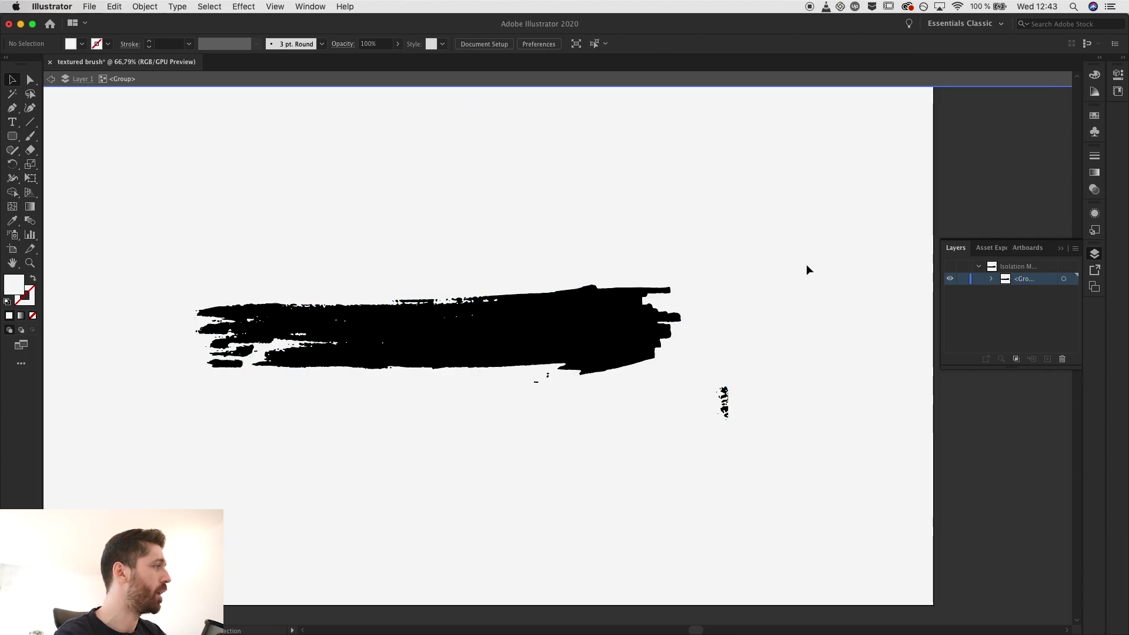
pyautogui.moveTo(697, 345); pyautogui.dragTo(764, 471)
pyautogui.press('Delete')
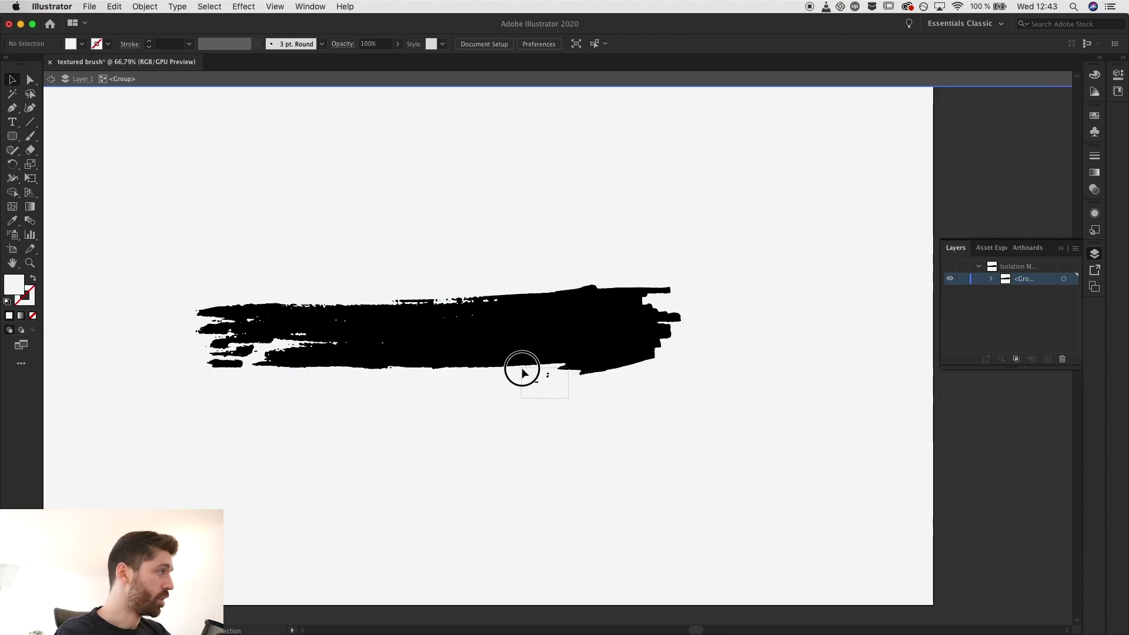
pyautogui.press('Escape')
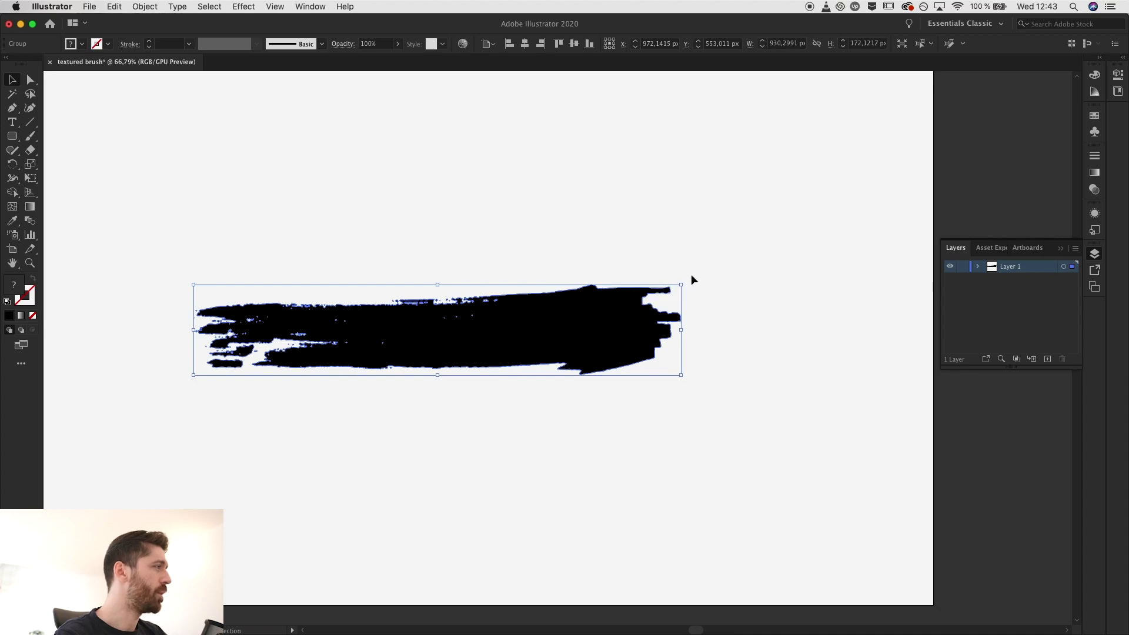
# Step: Rotate the brush stroke slightly clockwise so that it lies level
pyautogui.moveTo(687, 280); pyautogui.dragTo(689, 287)
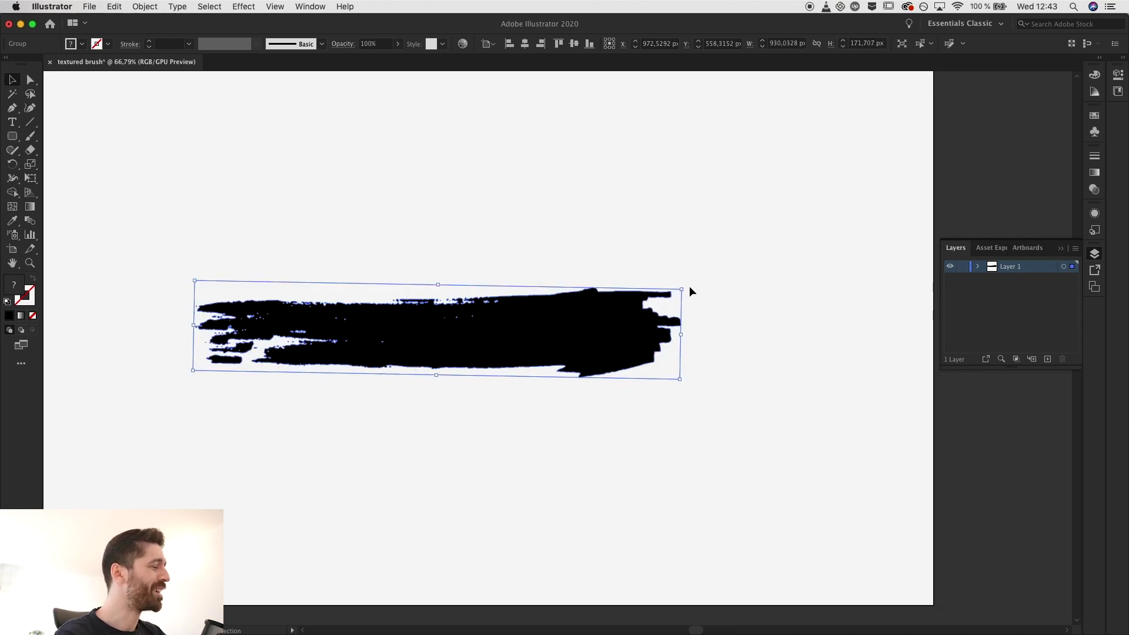
pyautogui.press('a')
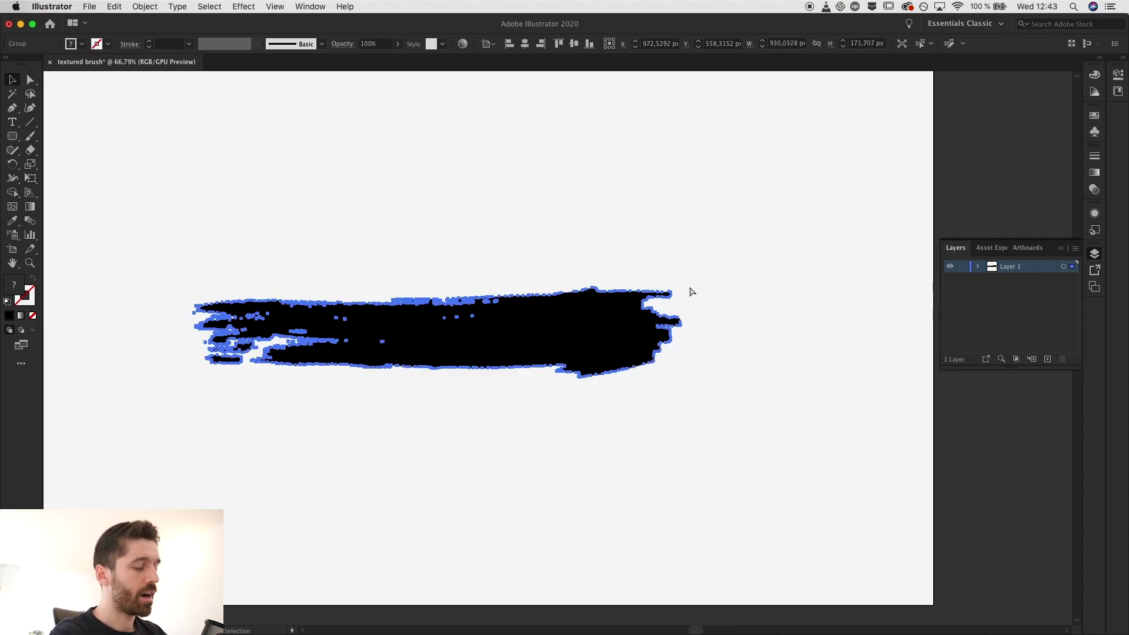
pyautogui.press('v')
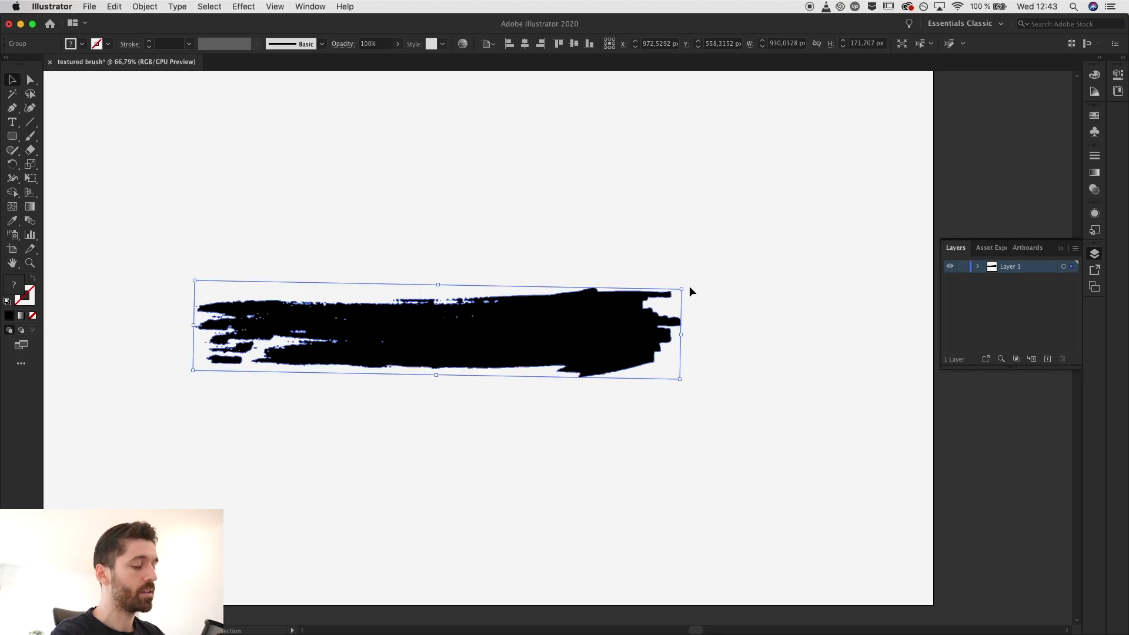
# Step: Duplicate the brush stroke, rotate the copy 180 degrees and overlap it slightly lower on the original
pyautogui.press('super+z')
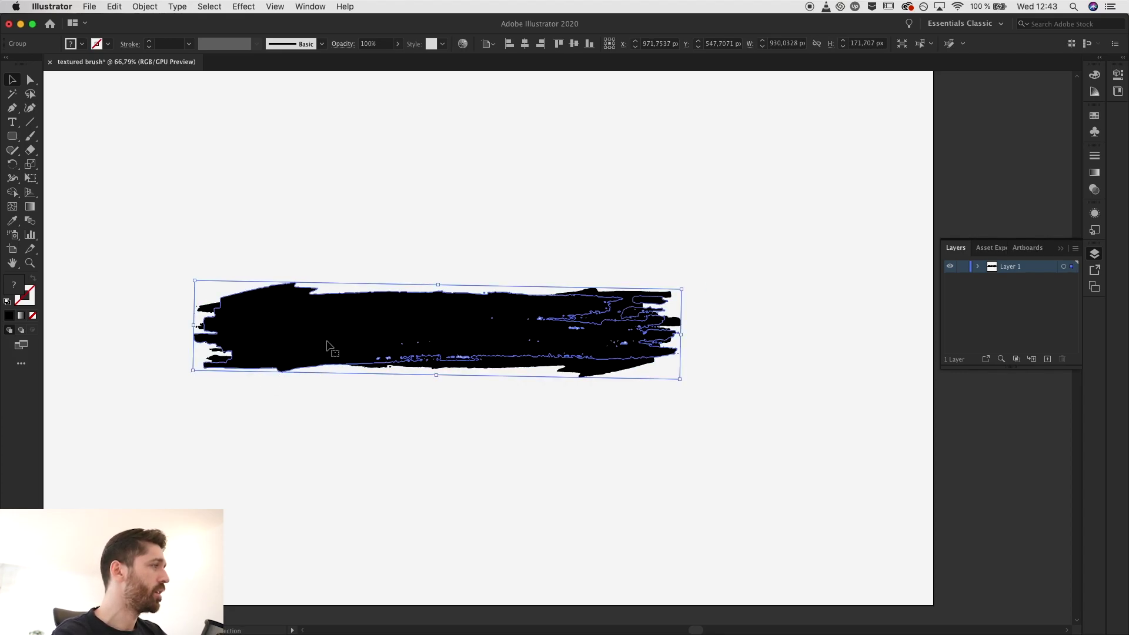
pyautogui.press('super+z')
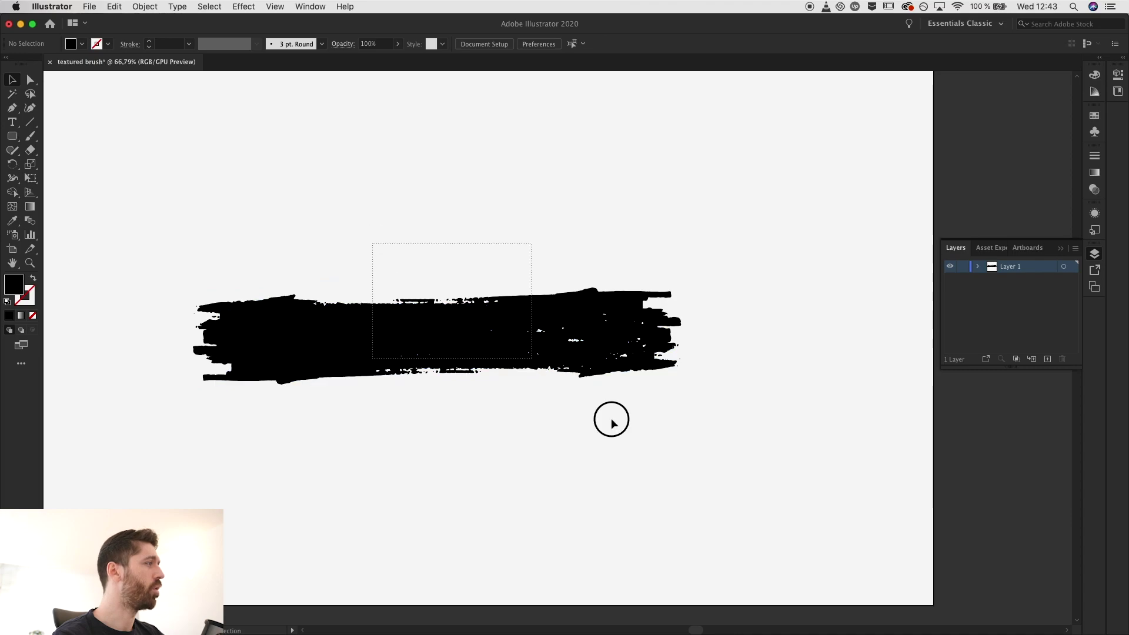
pyautogui.press('super+a')
pyautogui.click(627, 433)
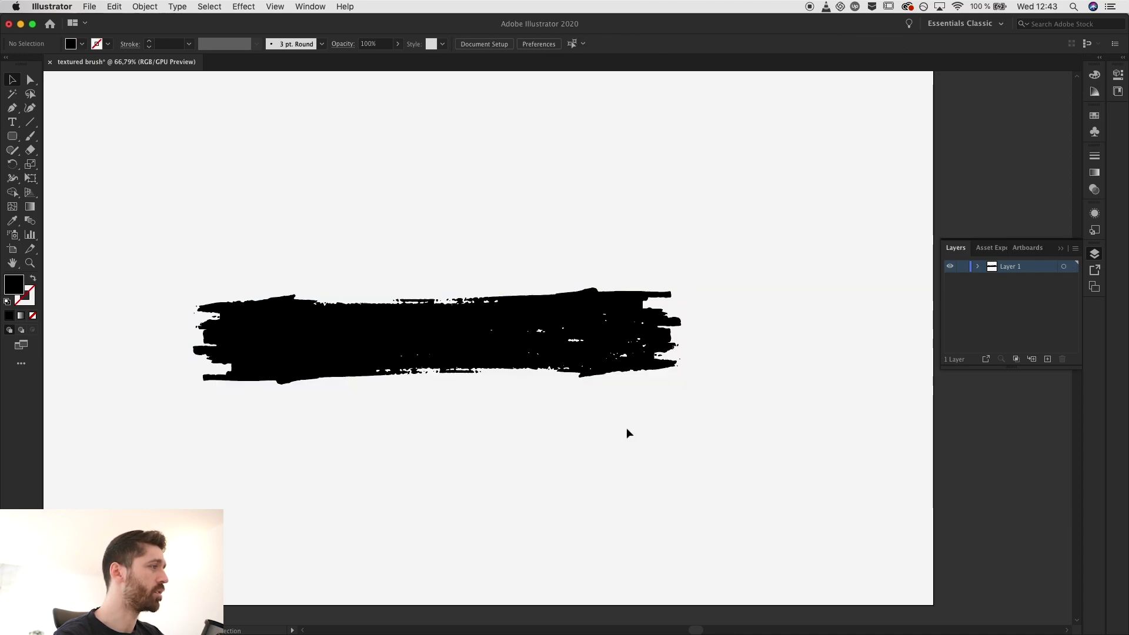
# Step: Combine the two overlapping brush strokes using the Pathfinder Merge operation
pyautogui.moveTo(663, 439); pyautogui.dragTo(103, 153)
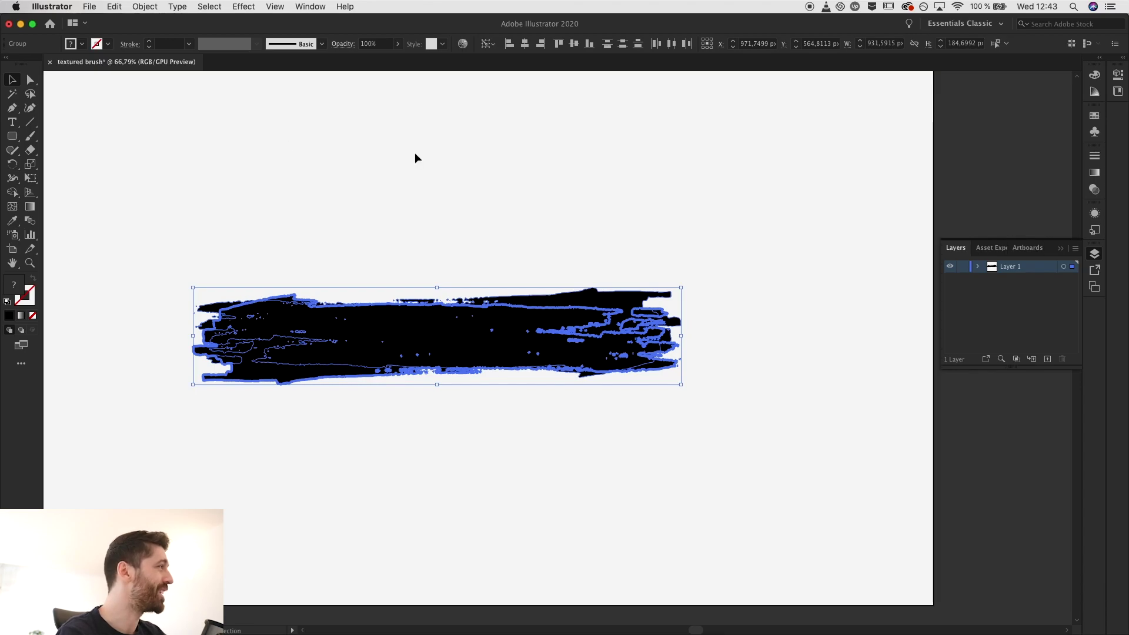
pyautogui.click(310, 7)
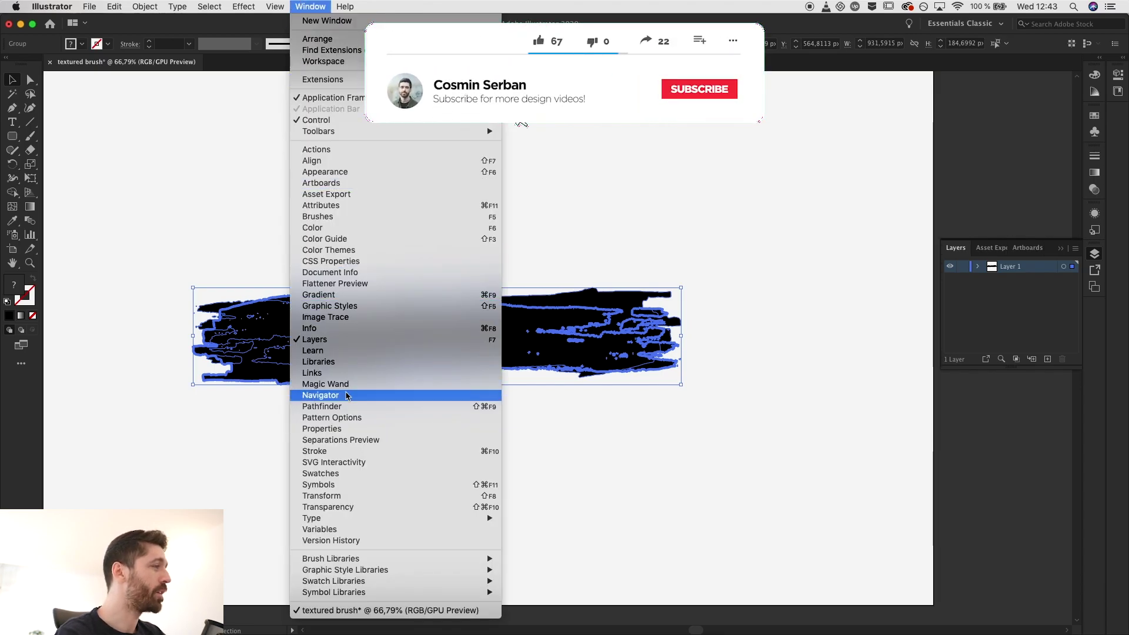
pyautogui.click(346, 406)
pyautogui.click(800, 182)
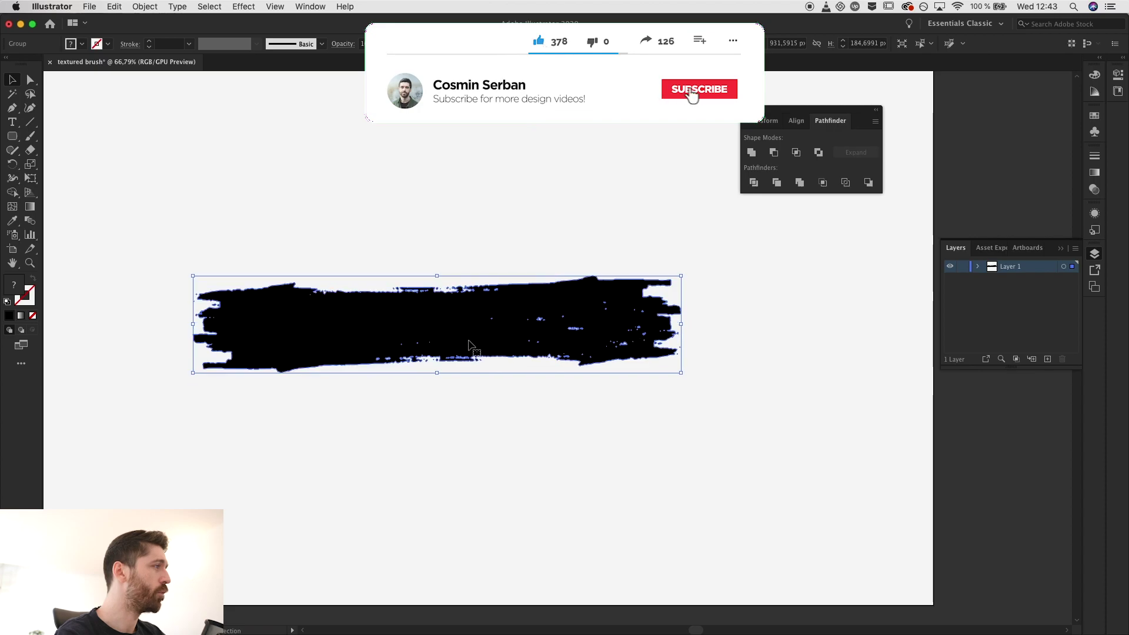
# Step: Rotate the merged brush stroke slightly clockwise to level it, and reset its bounding box
pyautogui.moveTo(683, 270); pyautogui.dragTo(719, 297)
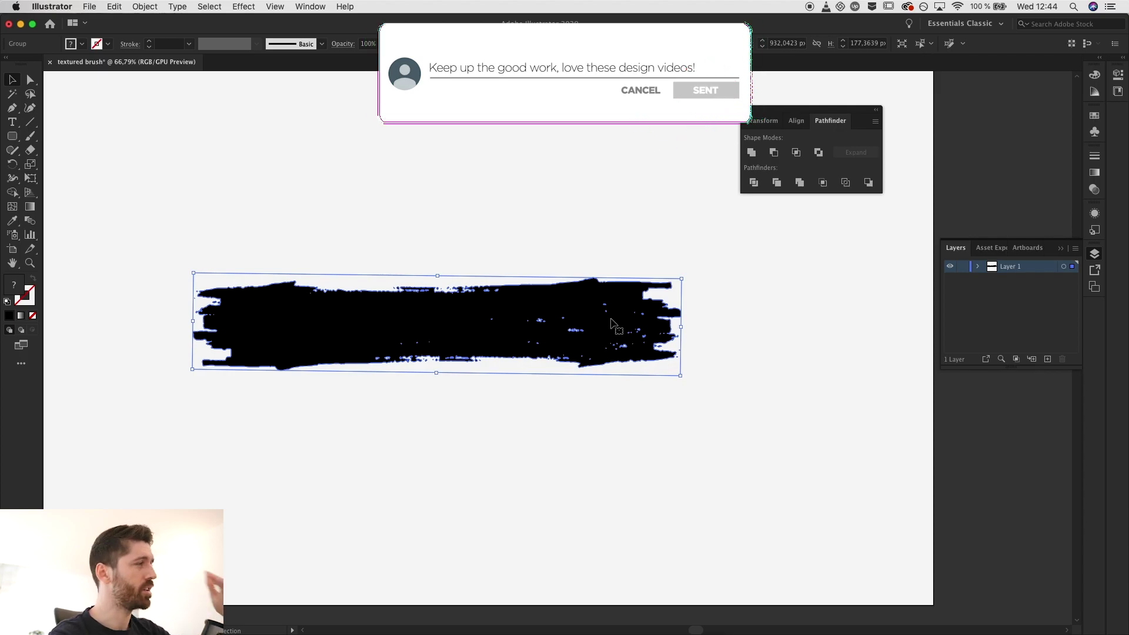
pyautogui.rightClick(596, 302)
pyautogui.moveTo(647, 434)
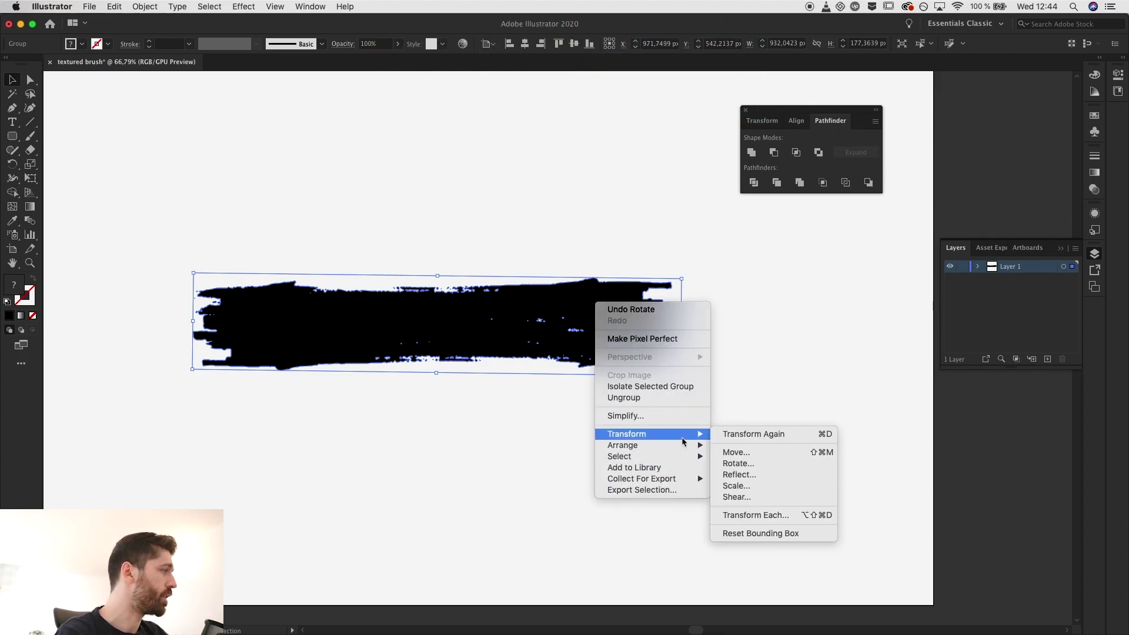
pyautogui.click(759, 536)
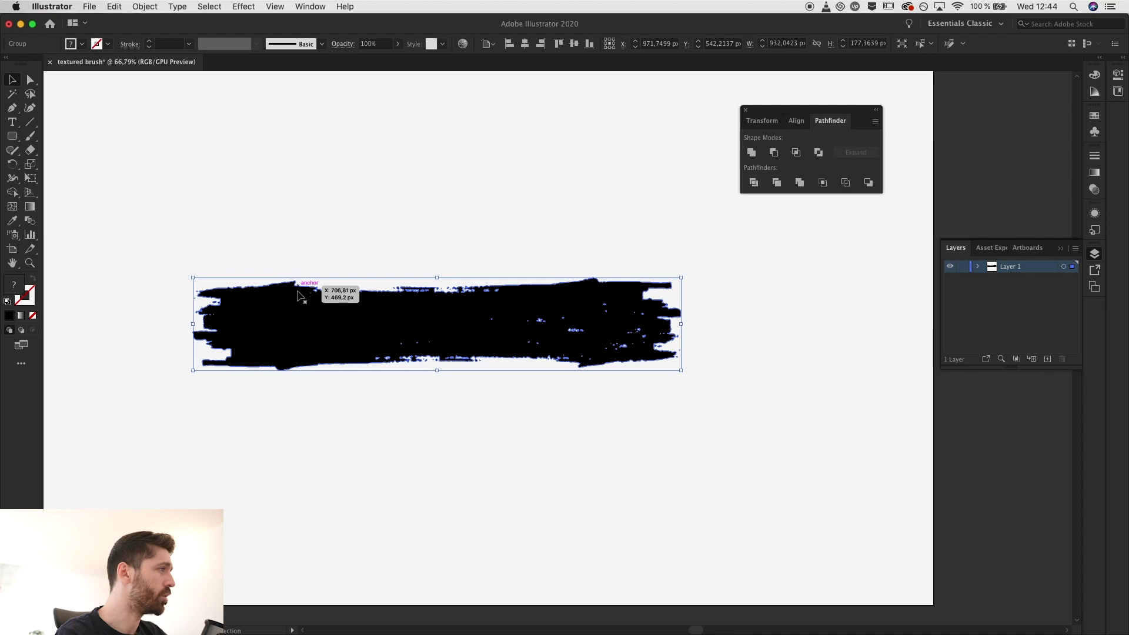
# Step: Switch to the Unsplash page in Chrome, search for "dust" and browse the photo results
pyautogui.click(446, 397)
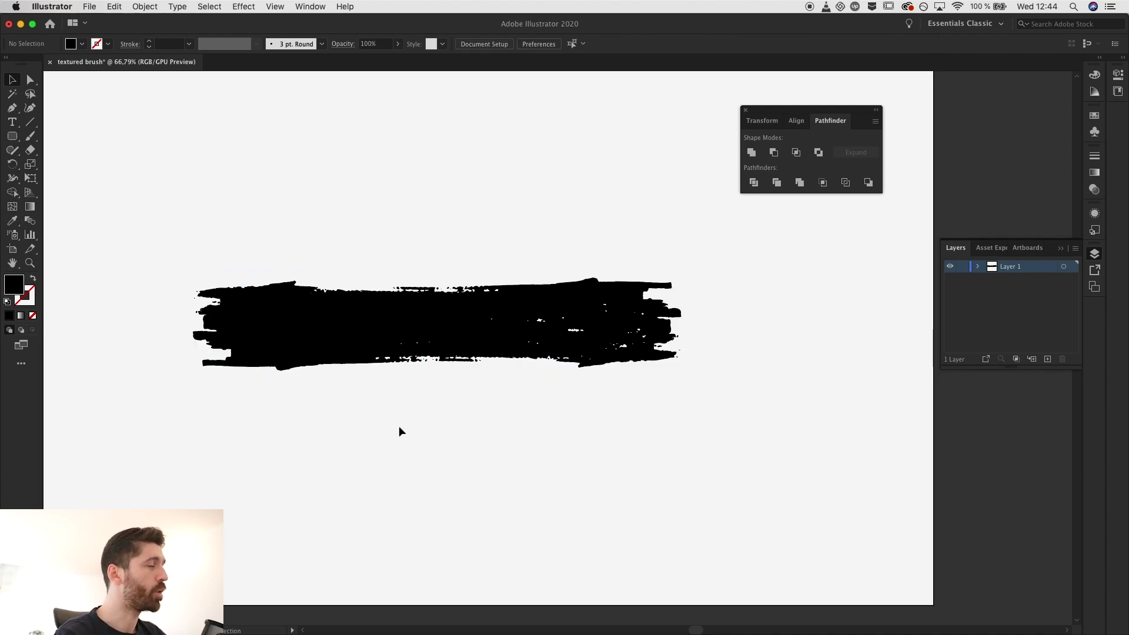
pyautogui.hotkey('ctrl', 'Up')
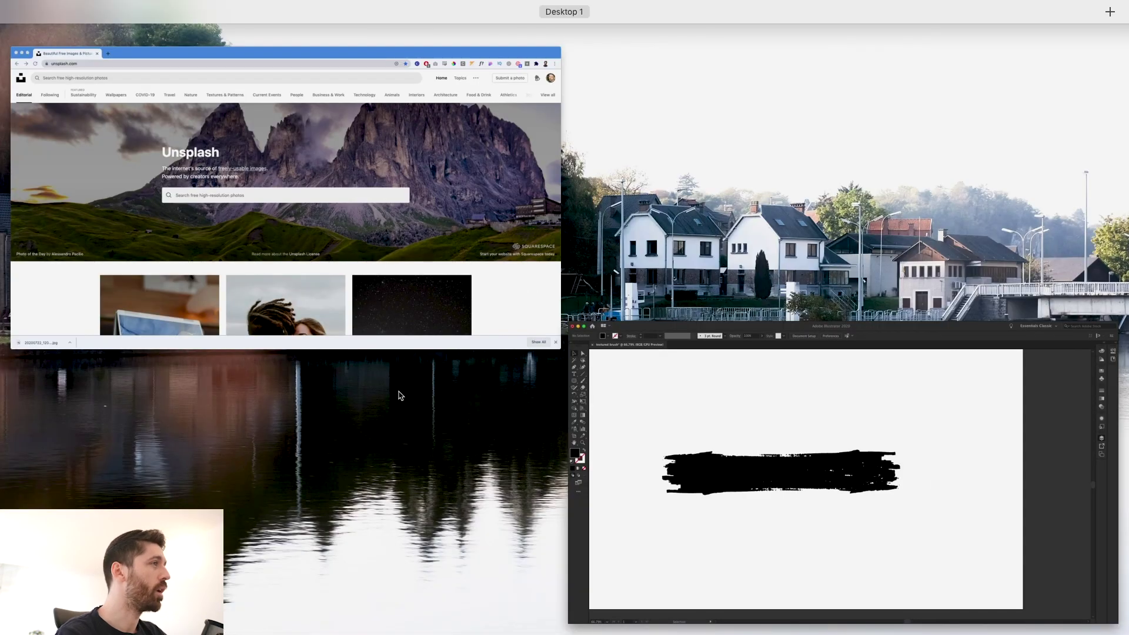
pyautogui.click(389, 325)
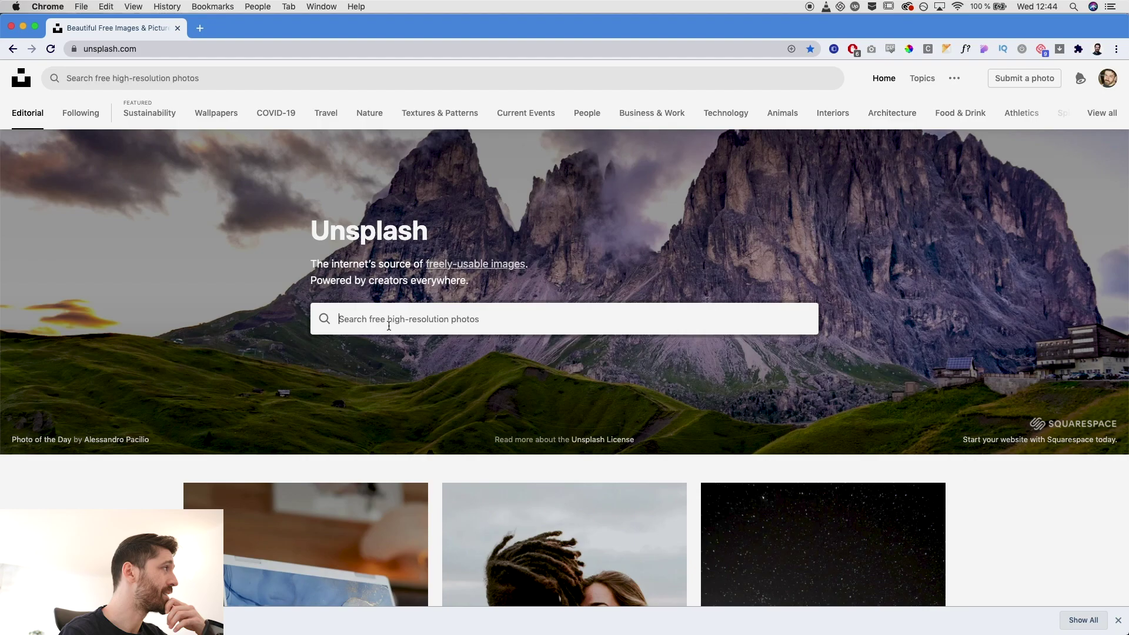
pyautogui.write('dust')
pyautogui.press('Return')
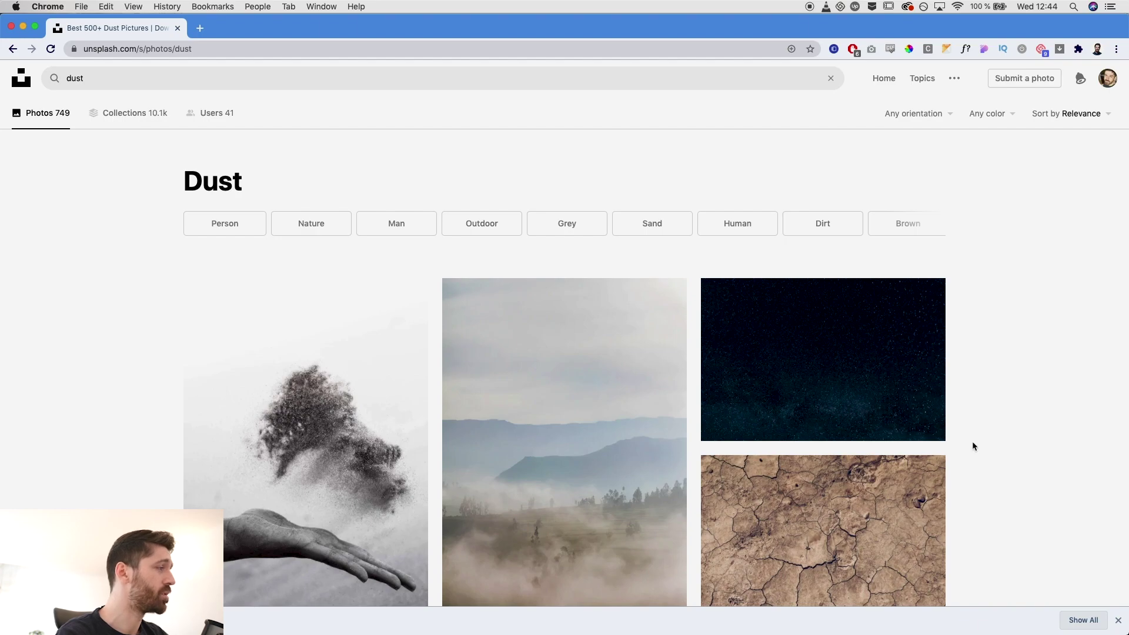
pyautogui.scroll(-5, 973, 442)
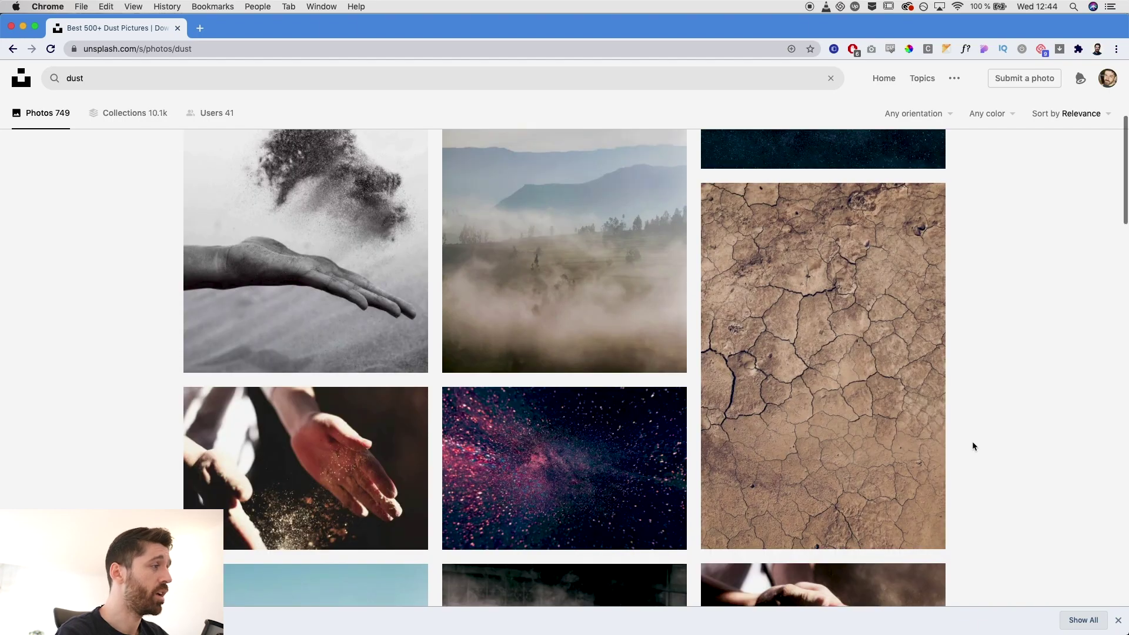
pyautogui.scroll(-13, 973, 446)
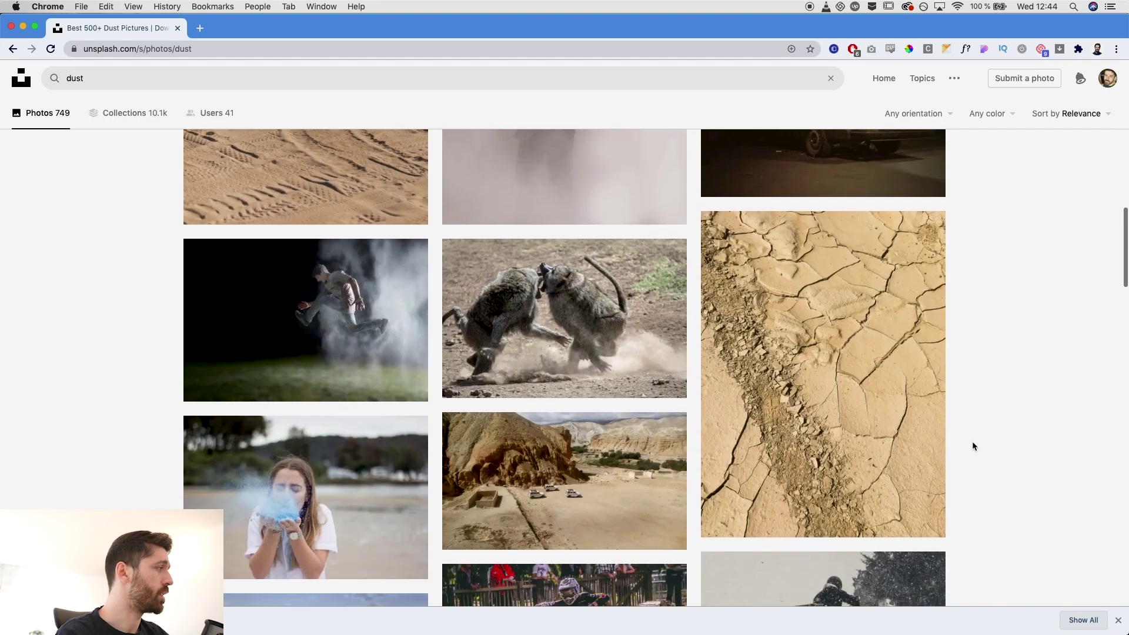
pyautogui.scroll(20, 302, 371)
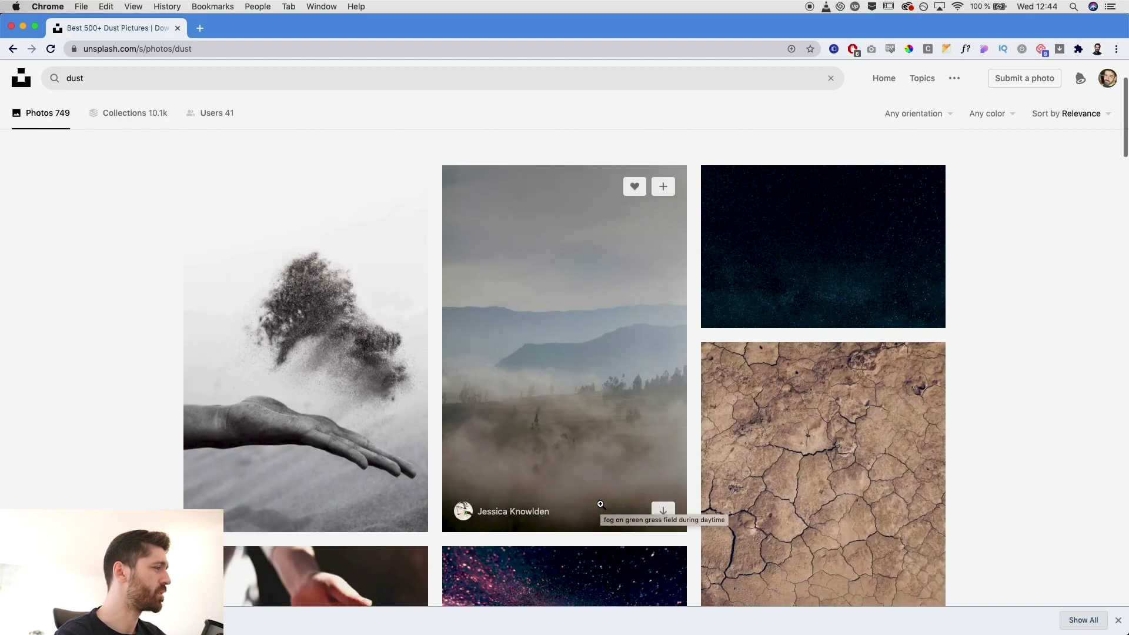
# Step: Open the black-and-white photo of dust above a hand, enlarge it and capture a screenshot of the dust cloud
pyautogui.click(376, 427)
pyautogui.click(590, 328)
pyautogui.scroll(-5, 590, 327)
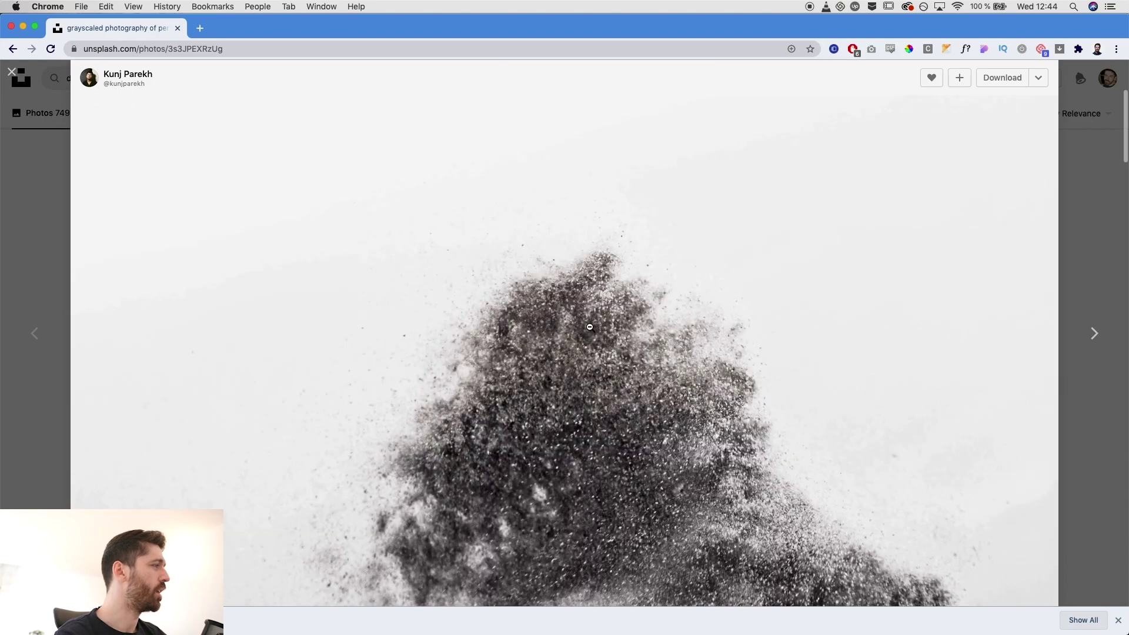
pyautogui.press('super+shift+4')
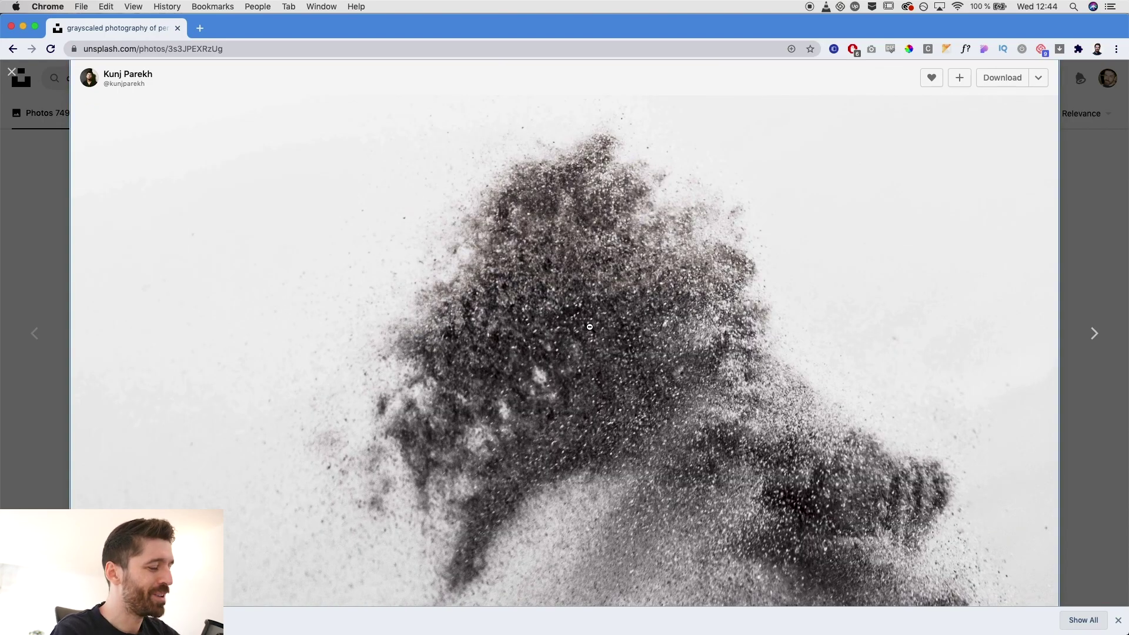
pyautogui.moveTo(542, 217); pyautogui.dragTo(1022, 585)
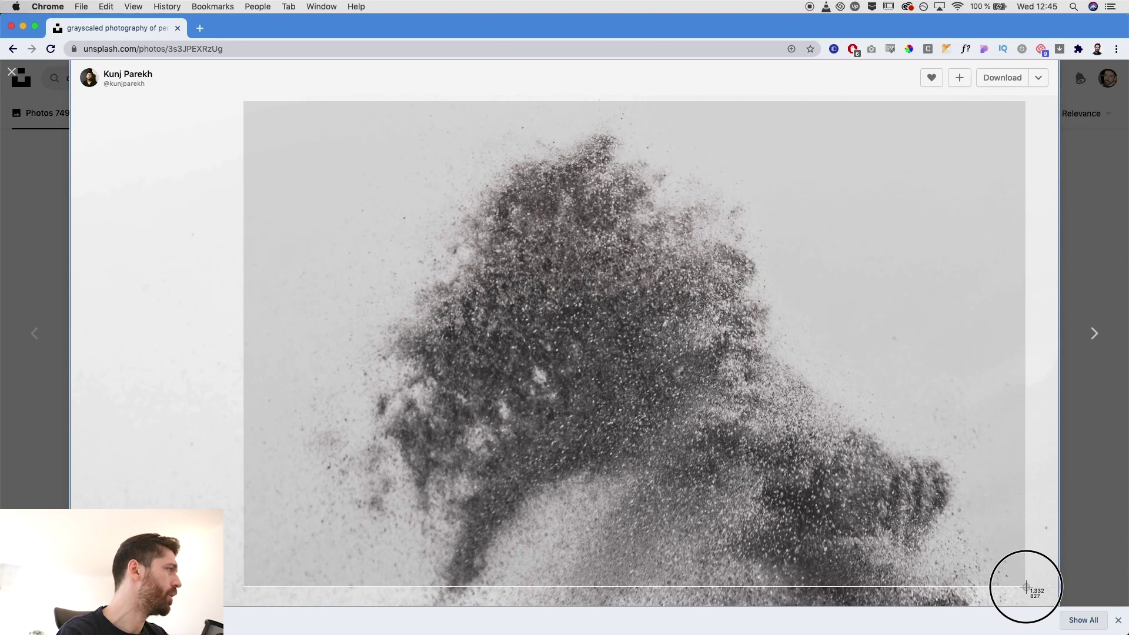
# Step: Switch to Illustrator, place the dust screenshot on the artboard and rotate it until the cloud's upper edge runs roughly level
pyautogui.press('super+Tab')
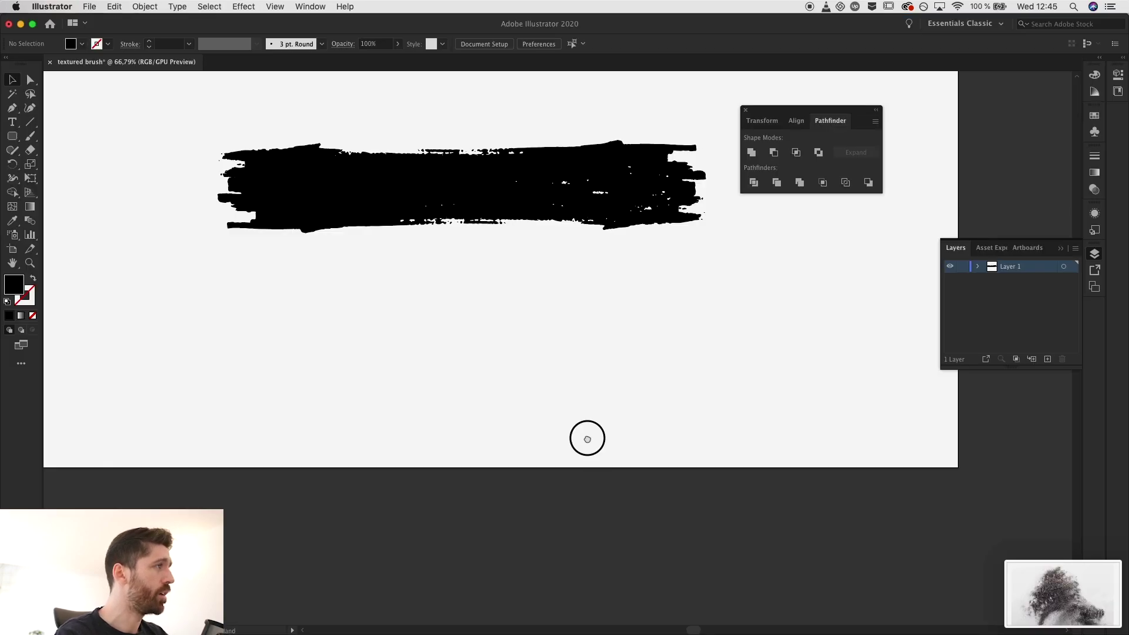
pyautogui.scroll(5, 588, 451)
pyautogui.moveTo(1024, 583); pyautogui.dragTo(574, 383)
pyautogui.moveTo(160, 196); pyautogui.dragTo(132, 447)
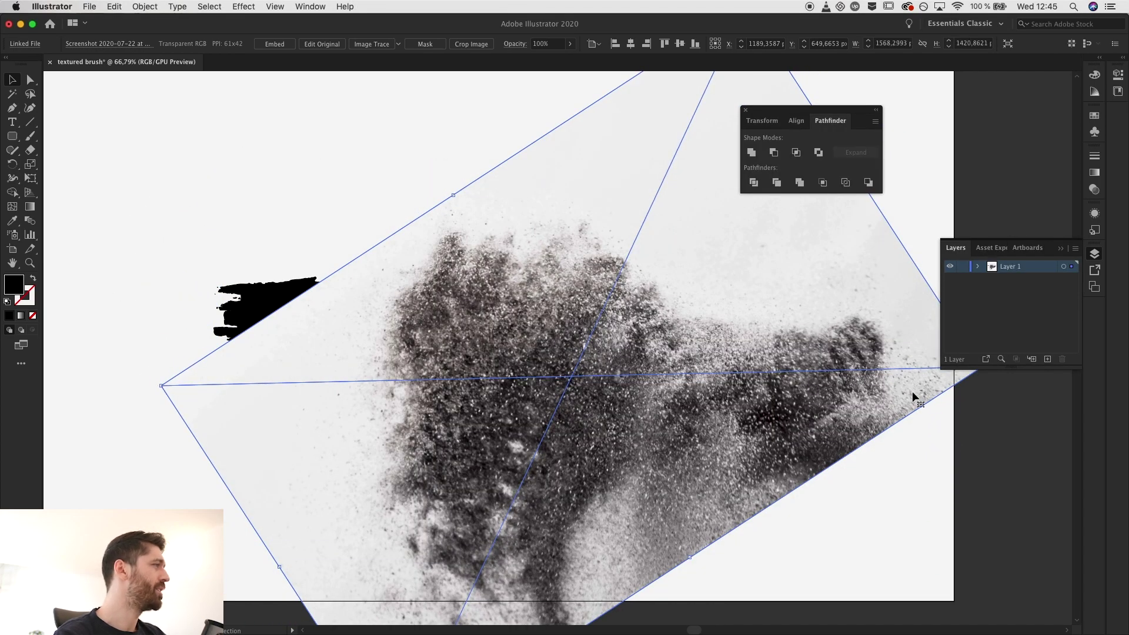
pyautogui.moveTo(156, 379); pyautogui.dragTo(156, 469)
pyautogui.moveTo(557, 463); pyautogui.dragTo(385, 398)
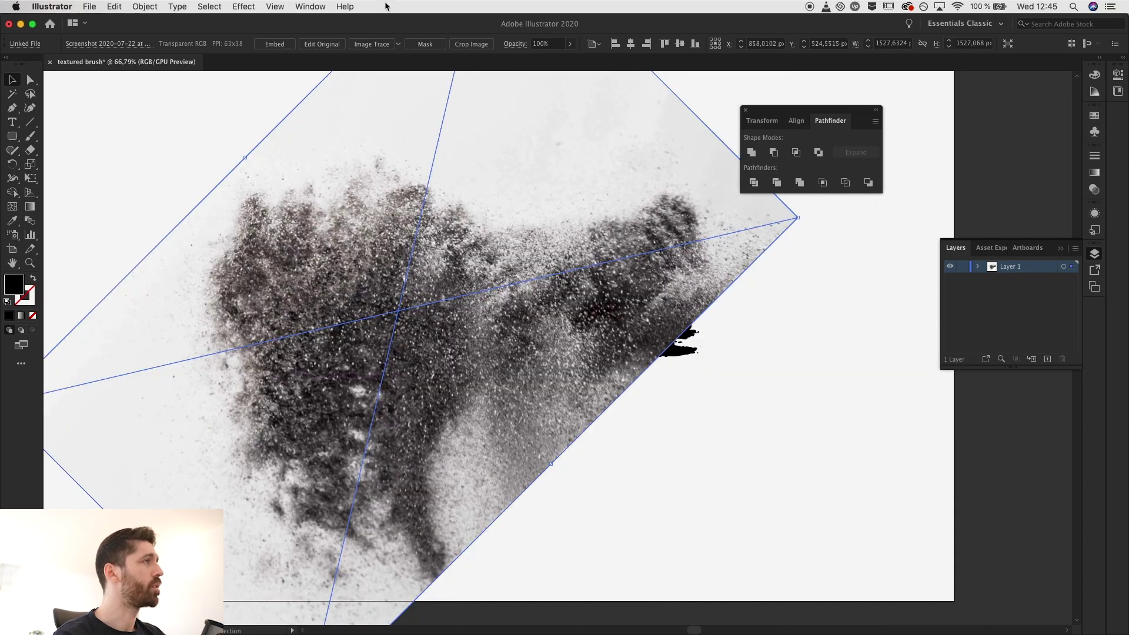
# Step: Trace the placed dust image using the Black and White Logo preset
pyautogui.click(398, 44)
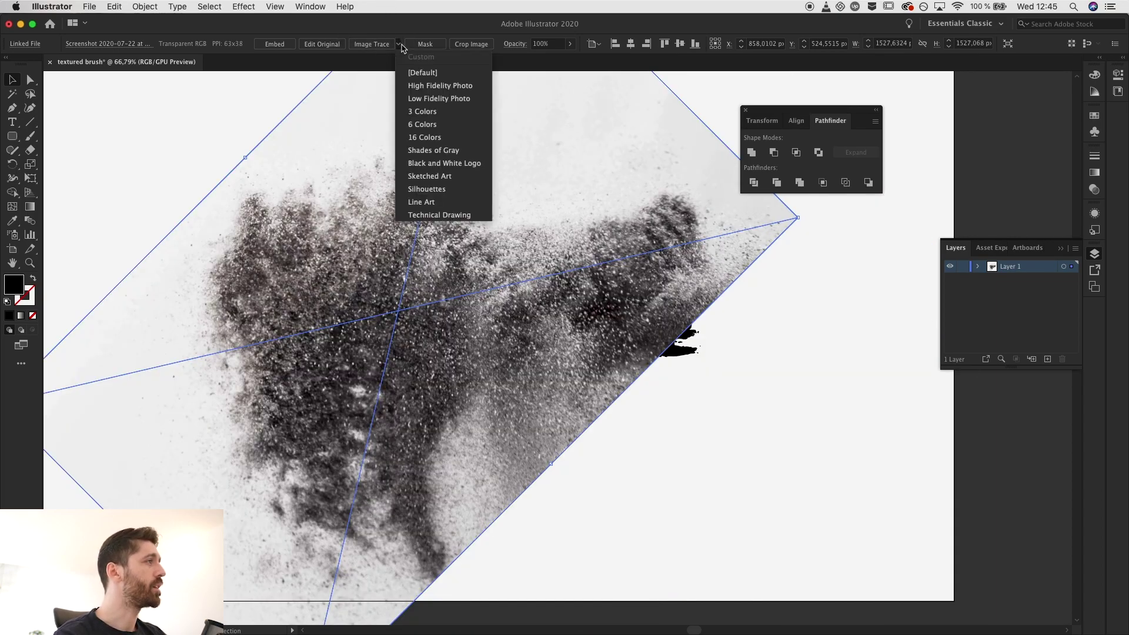
pyautogui.click(465, 167)
pyautogui.scroll(-3, 539, 332)
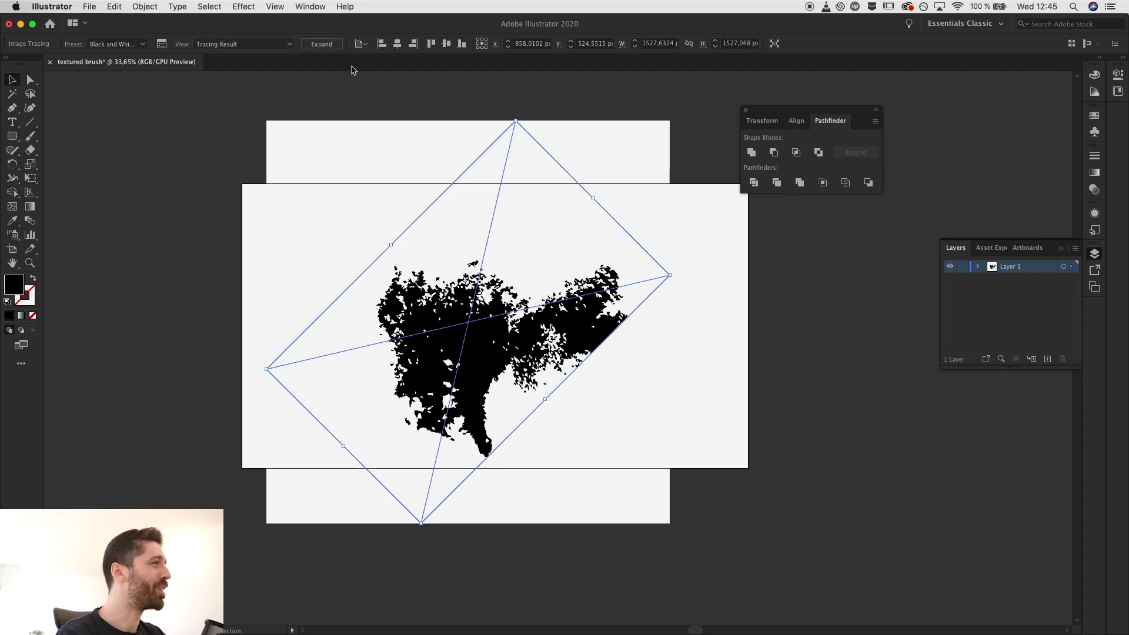
# Step: Refine the image trace with threshold 164, paths 79%, corners 46% and noise 7 px
pyautogui.click(161, 43)
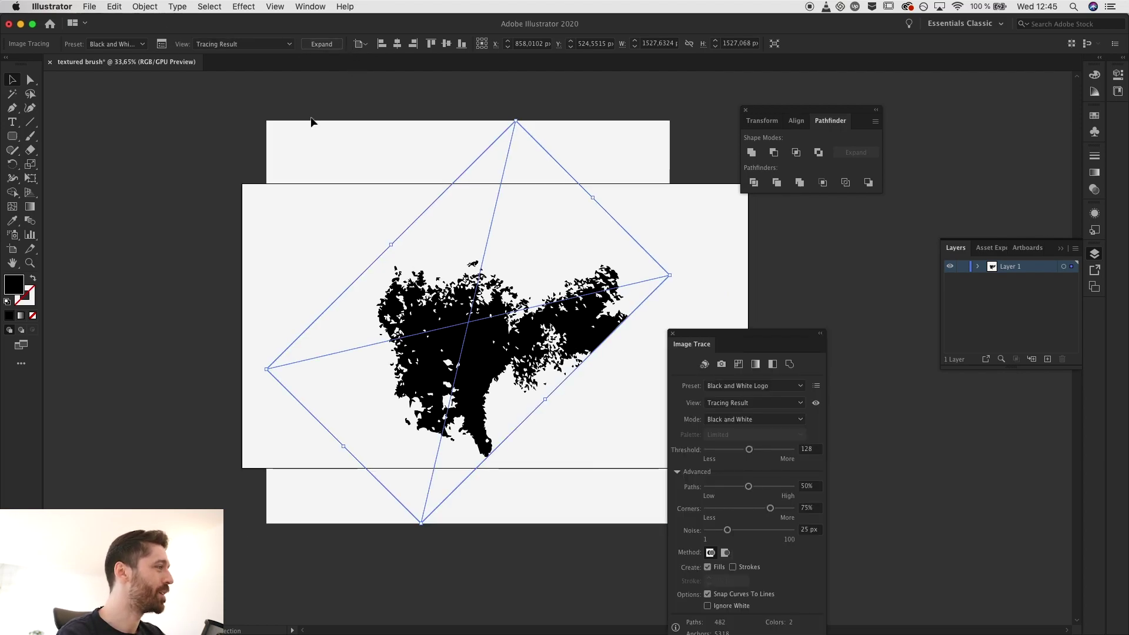
pyautogui.moveTo(748, 486); pyautogui.dragTo(774, 487)
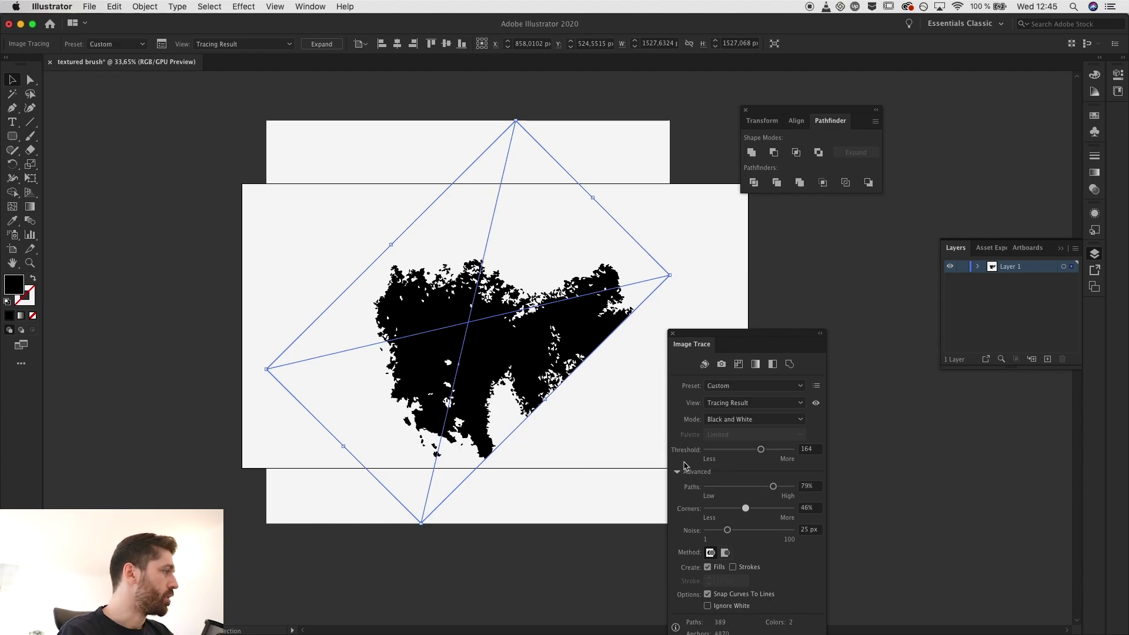
pyautogui.moveTo(728, 529); pyautogui.dragTo(712, 530)
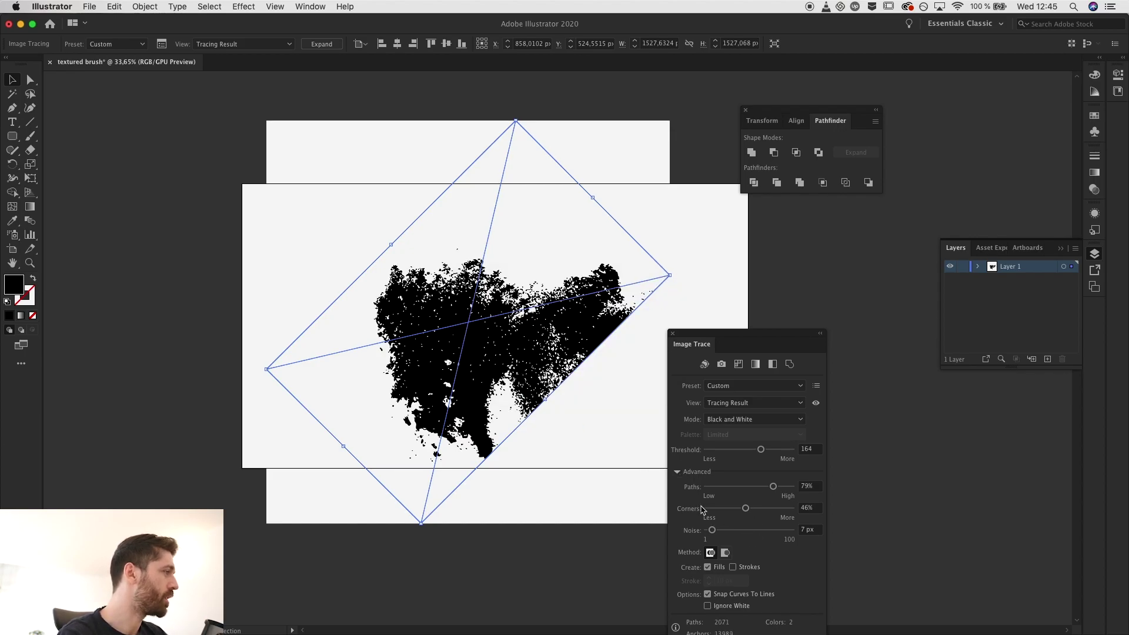
# Step: Expand the tracing beside the brush stroke and delete its white background inside the isolated group
pyautogui.moveTo(515, 285); pyautogui.dragTo(283, 277)
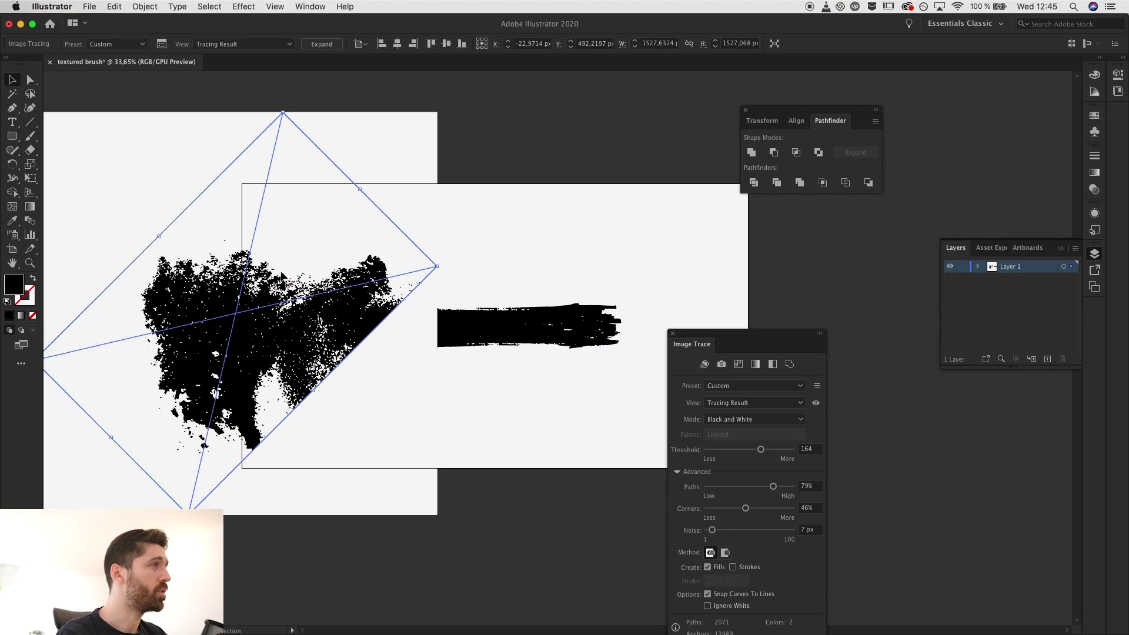
pyautogui.doubleClick(319, 172)
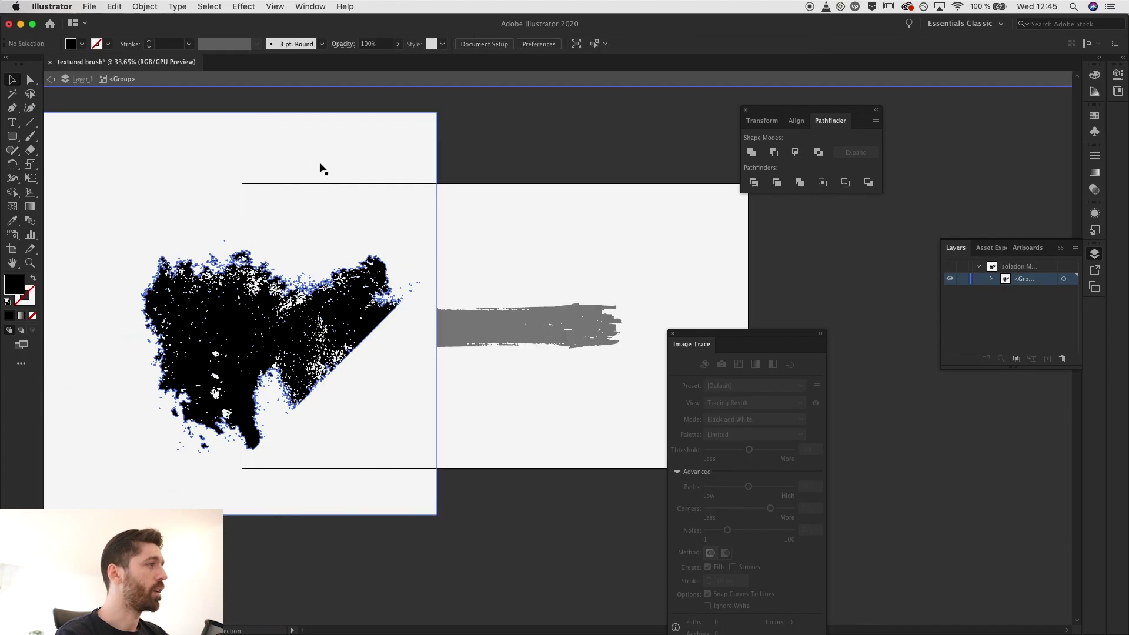
pyautogui.click(16, 95)
pyautogui.click(236, 330)
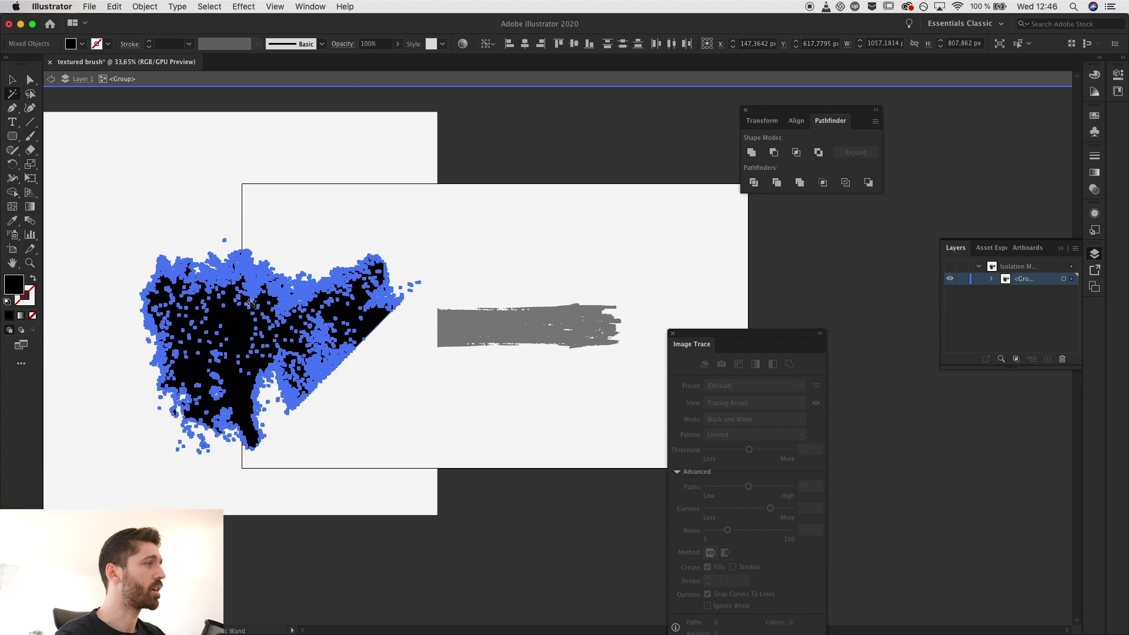
pyautogui.press('v')
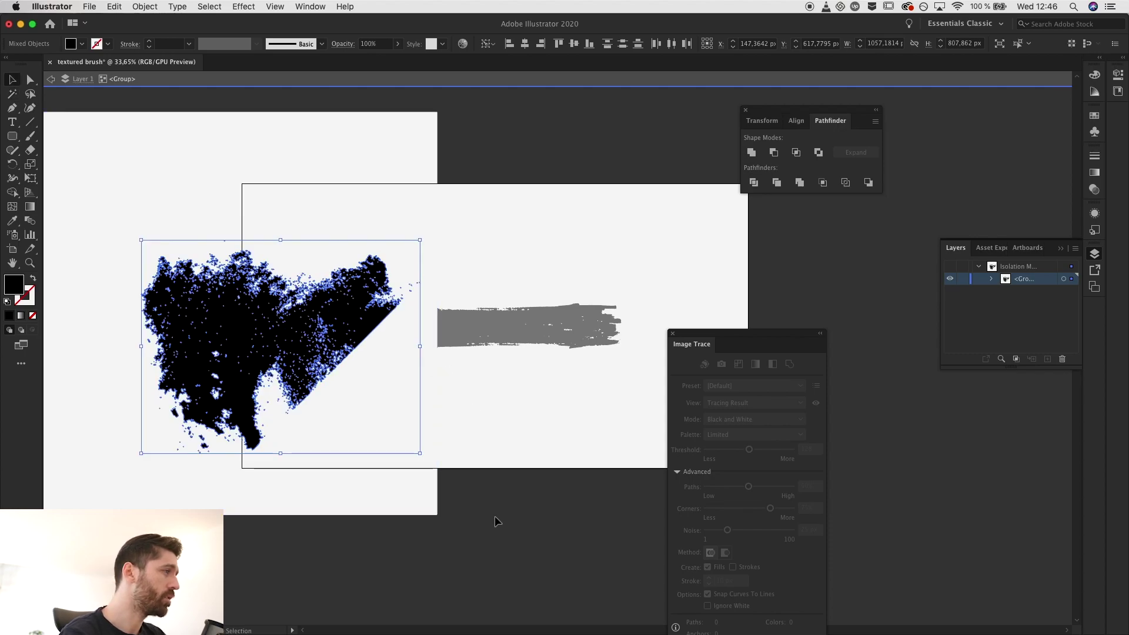
pyautogui.moveTo(496, 522); pyautogui.dragTo(96, 185)
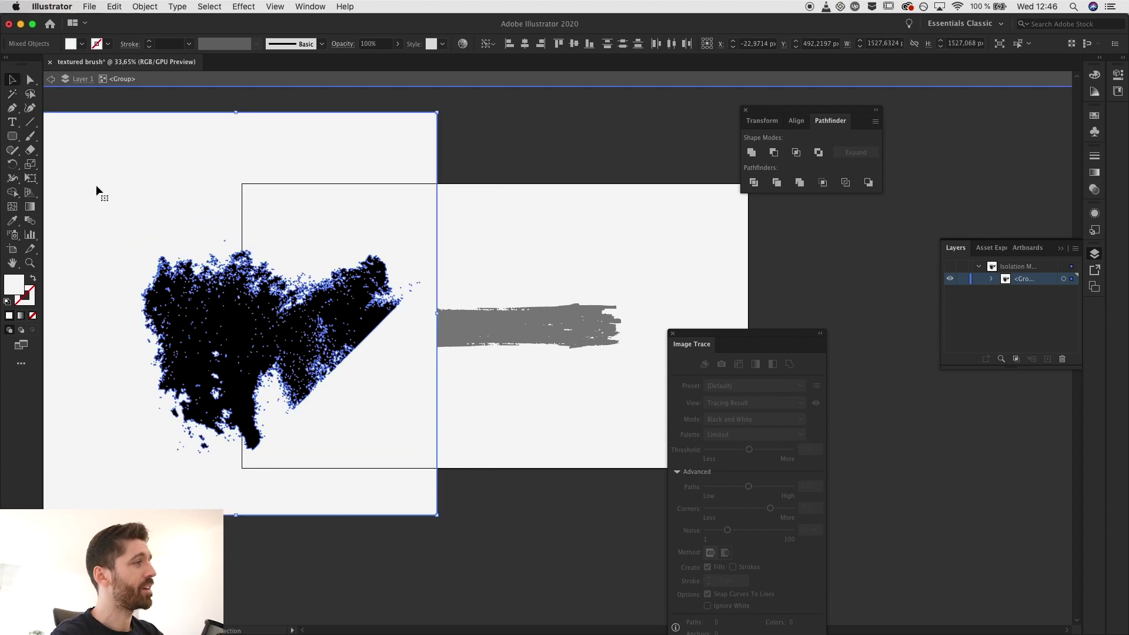
pyautogui.press('Delete')
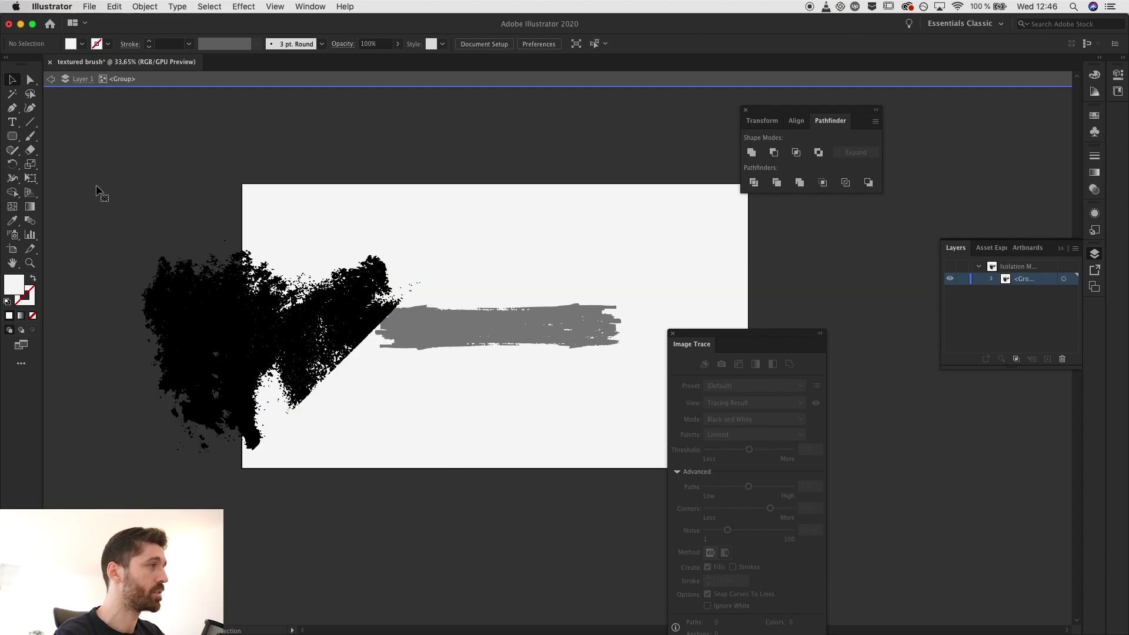
pyautogui.doubleClick(364, 393)
# Step: Scale the black dust texture down to about 453 px wide and place it above the brush stroke
pyautogui.moveTo(346, 369)
pyautogui.mouseDown()
pyautogui.moveTo(501, 222)
pyautogui.moveTo(542, 247)
pyautogui.mouseUp()
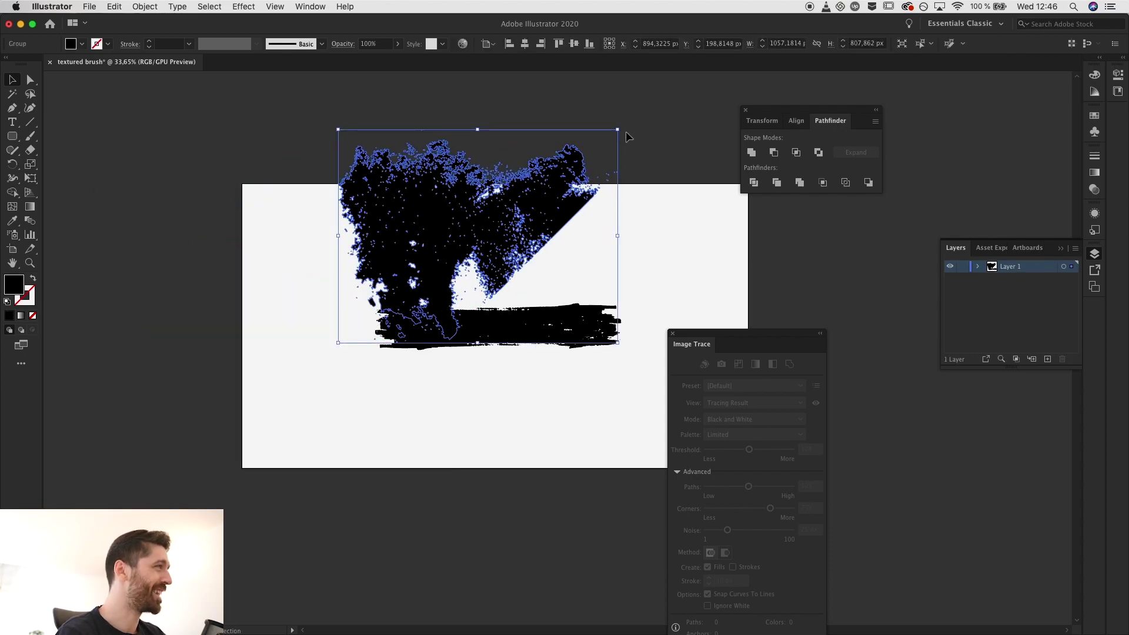
pyautogui.moveTo(618, 130); pyautogui.dragTo(458, 252)
pyautogui.moveTo(401, 295); pyautogui.dragTo(384, 215)
pyautogui.scroll(5, 511, 251)
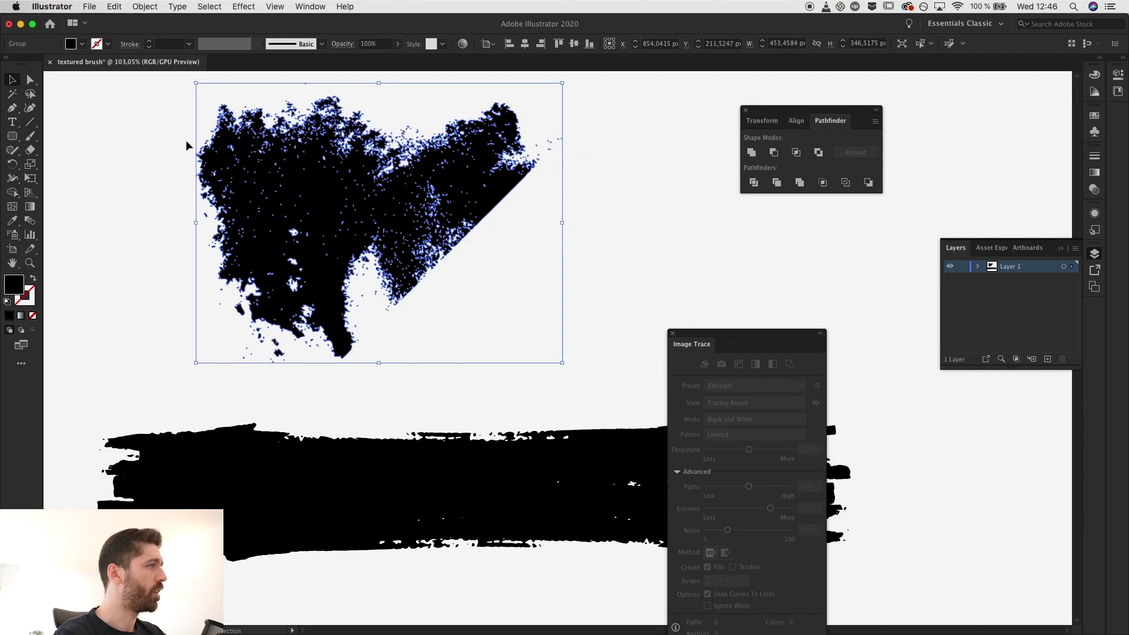
# Step: Duplicate the dust texture, rotate the copy and overlap it on the original's right half to fill out the shape
pyautogui.moveTo(353, 126); pyautogui.dragTo(506, 151)
pyautogui.moveTo(718, 103); pyautogui.dragTo(606, 412)
pyautogui.moveTo(565, 200); pyautogui.dragTo(477, 285)
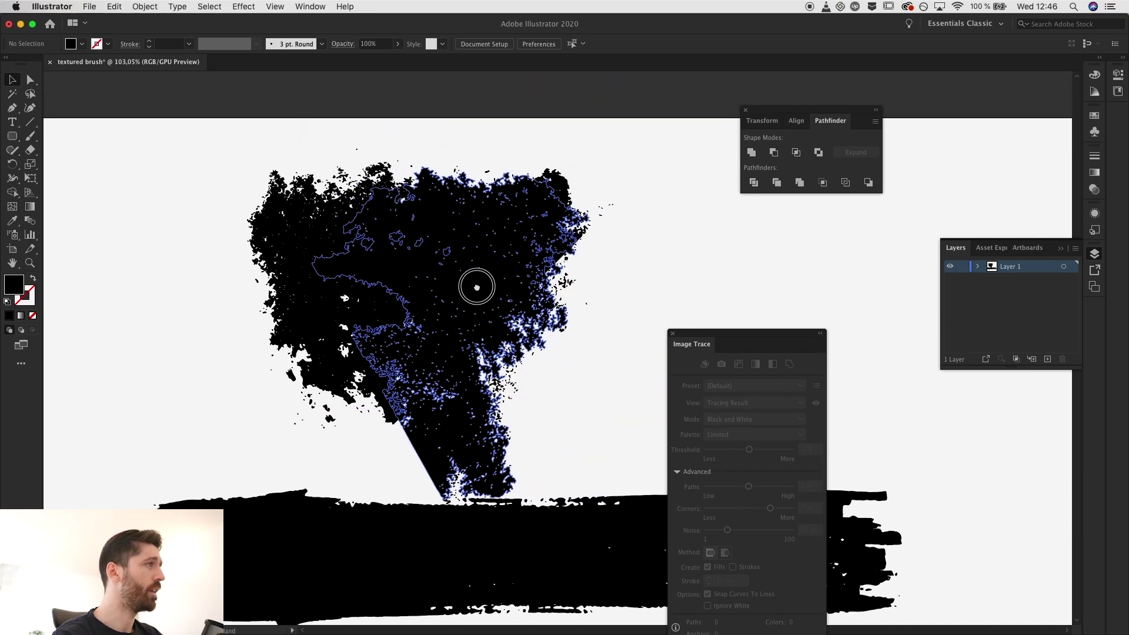
# Step: Select both overlapping dust textures and combine them using the Pathfinder Merge operation
pyautogui.click(249, 177)
pyautogui.press('a')
pyautogui.moveTo(348, 146); pyautogui.dragTo(406, 183)
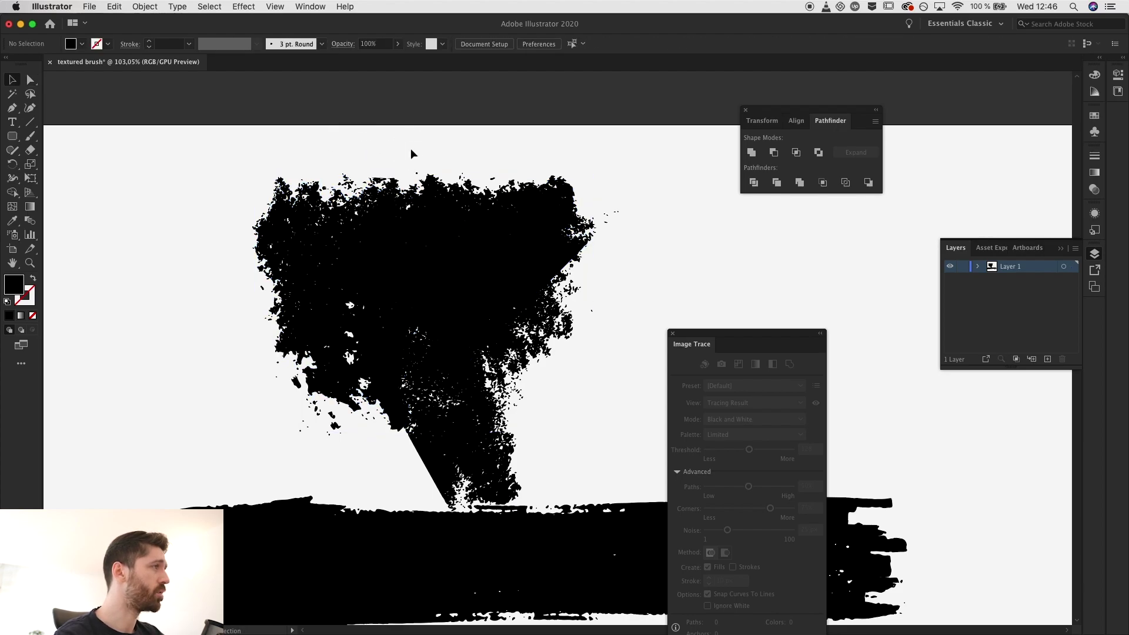
pyautogui.press('v')
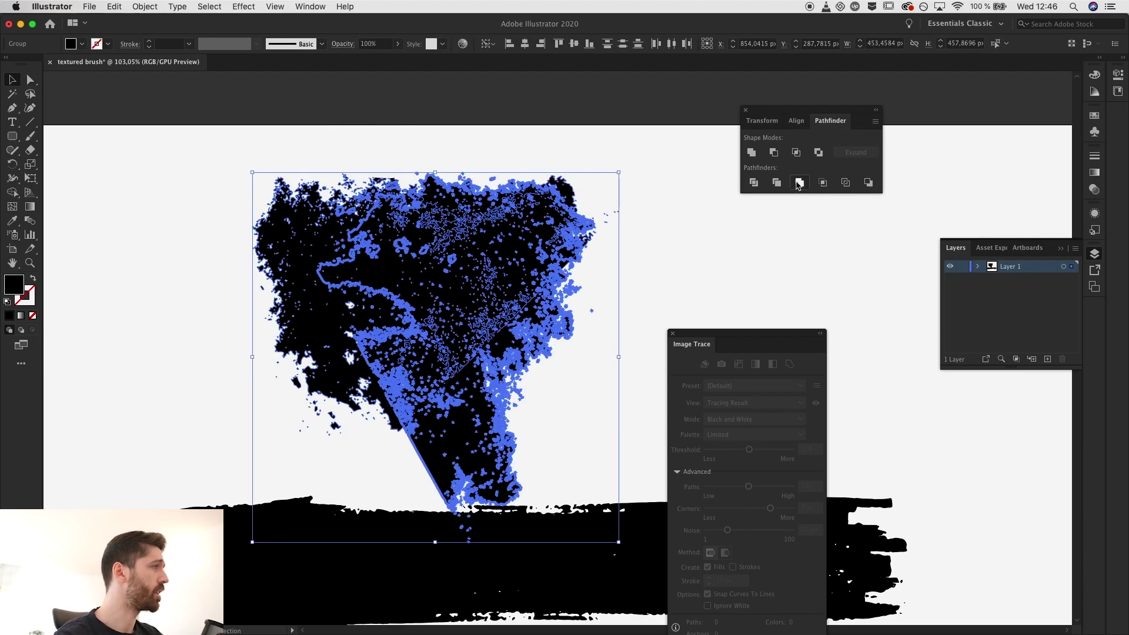
pyautogui.click(799, 183)
# Step: Duplicate the merged dust texture to the left of the original and select the copy's upper part with Direct Selection
pyautogui.doubleClick(996, 270)
pyautogui.press('a')
pyautogui.moveTo(590, 556); pyautogui.dragTo(328, 390)
pyautogui.press('v')
pyautogui.press('Escape')
pyautogui.moveTo(467, 409); pyautogui.dragTo(304, 395)
pyautogui.click(353, 537)
pyautogui.press('a')
pyautogui.moveTo(59, 134); pyautogui.dragTo(462, 383)
pyautogui.click(461, 383)
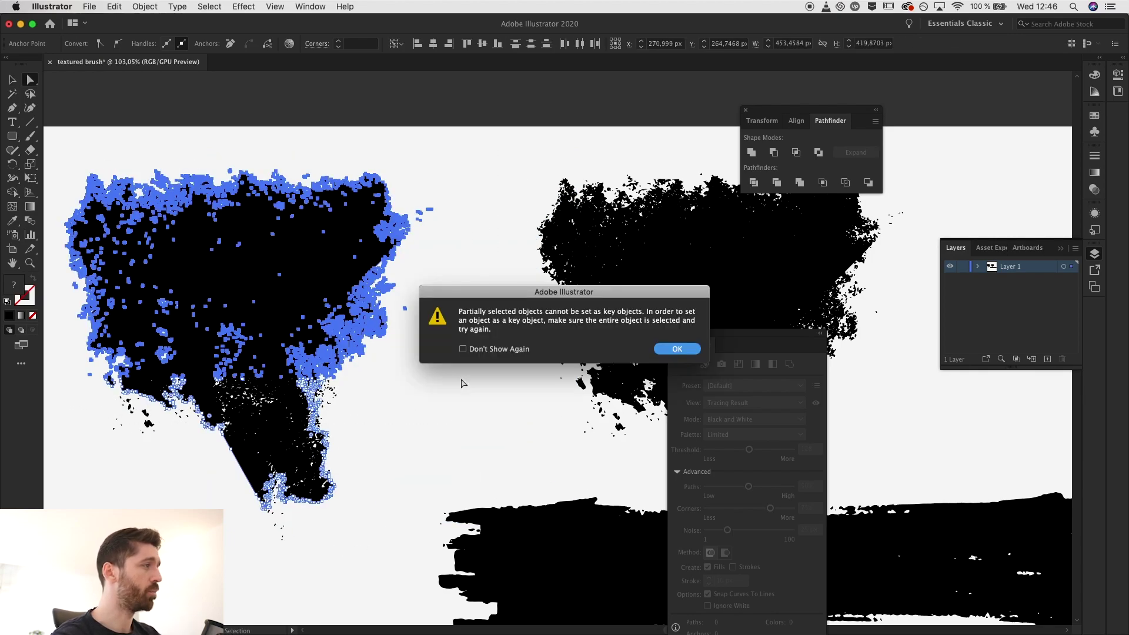
pyautogui.press('Return')
# Step: Remove the copy's upper part and place the remaining lower piece, rotated, over the upper-left area of the original texture
pyautogui.press('v')
pyautogui.moveTo(369, 402); pyautogui.dragTo(317, 332)
pyautogui.doubleClick(329, 352)
pyautogui.press('a')
pyautogui.moveTo(283, 232); pyautogui.dragTo(347, 271)
pyautogui.doubleClick(370, 241)
pyautogui.press('v')
pyautogui.moveTo(397, 306); pyautogui.dragTo(644, 241)
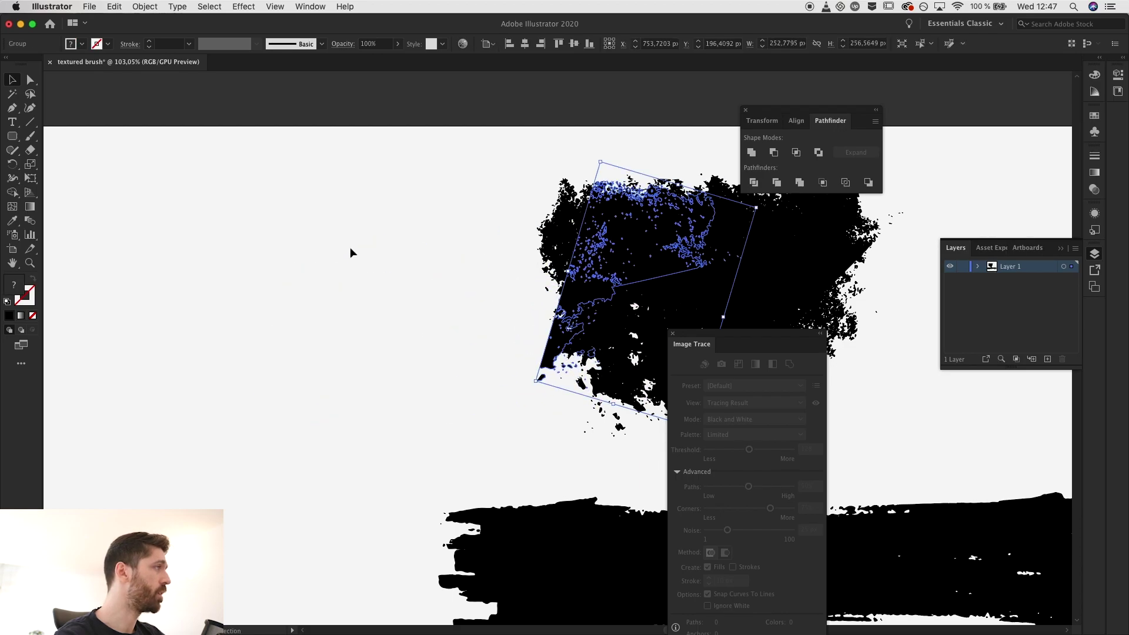
# Step: Inspect the texture's upper edge up close and combine the added piece with the texture using Pathfinder Merge
pyautogui.scroll(5, 350, 253)
pyautogui.doubleClick(380, 258)
pyautogui.doubleClick(395, 242)
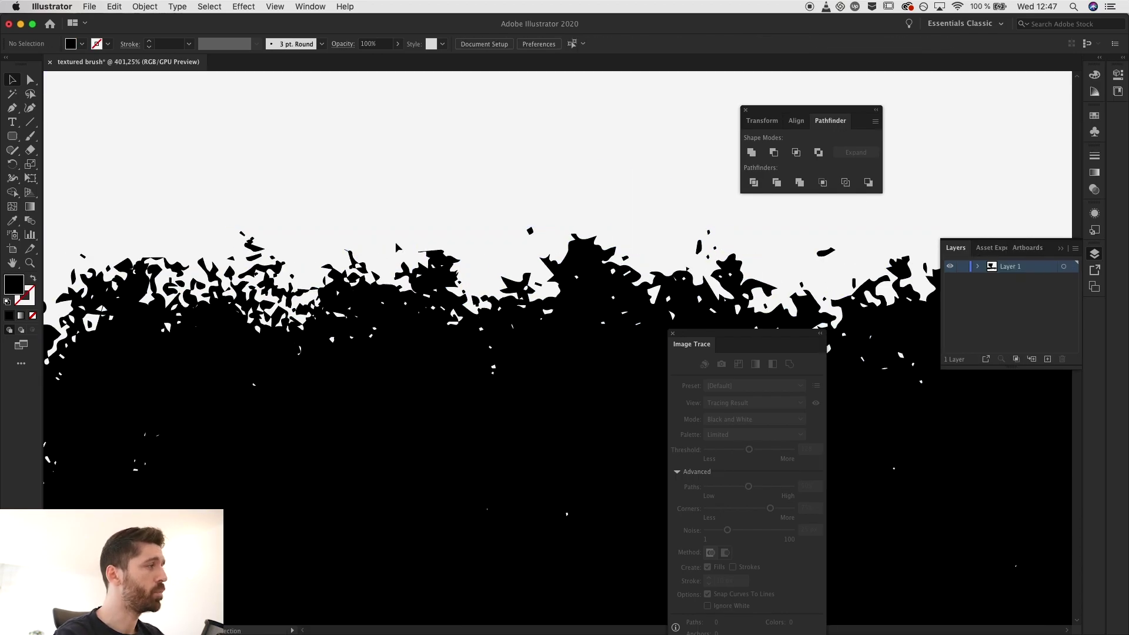
pyautogui.scroll(-3, 396, 241)
pyautogui.scroll(-4, 398, 245)
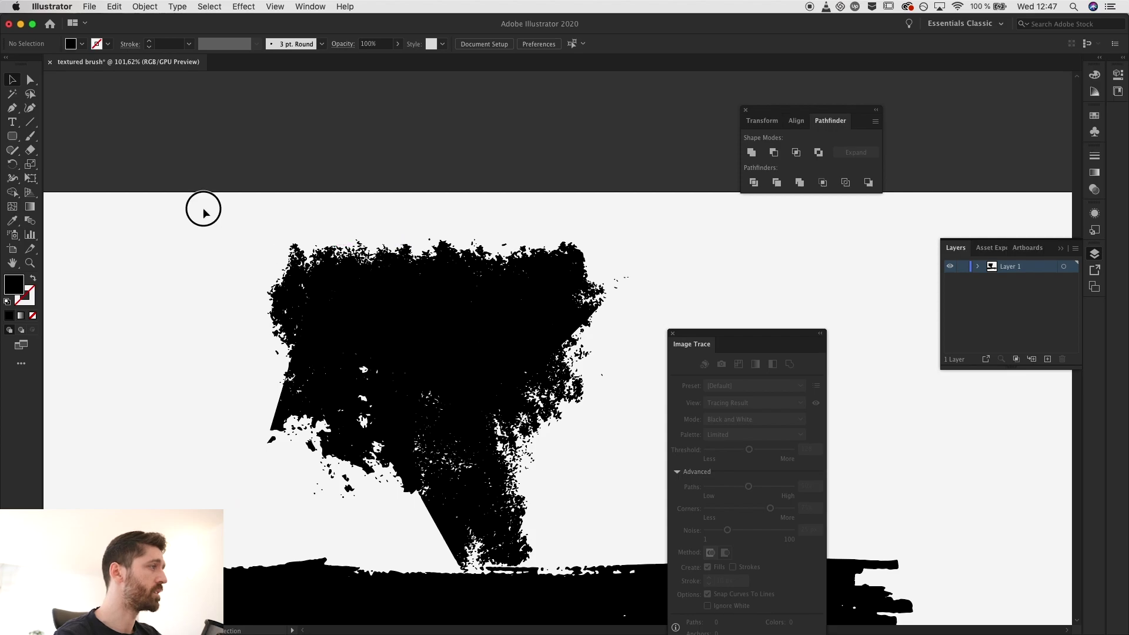
pyautogui.moveTo(202, 207); pyautogui.dragTo(611, 387)
pyautogui.click(800, 183)
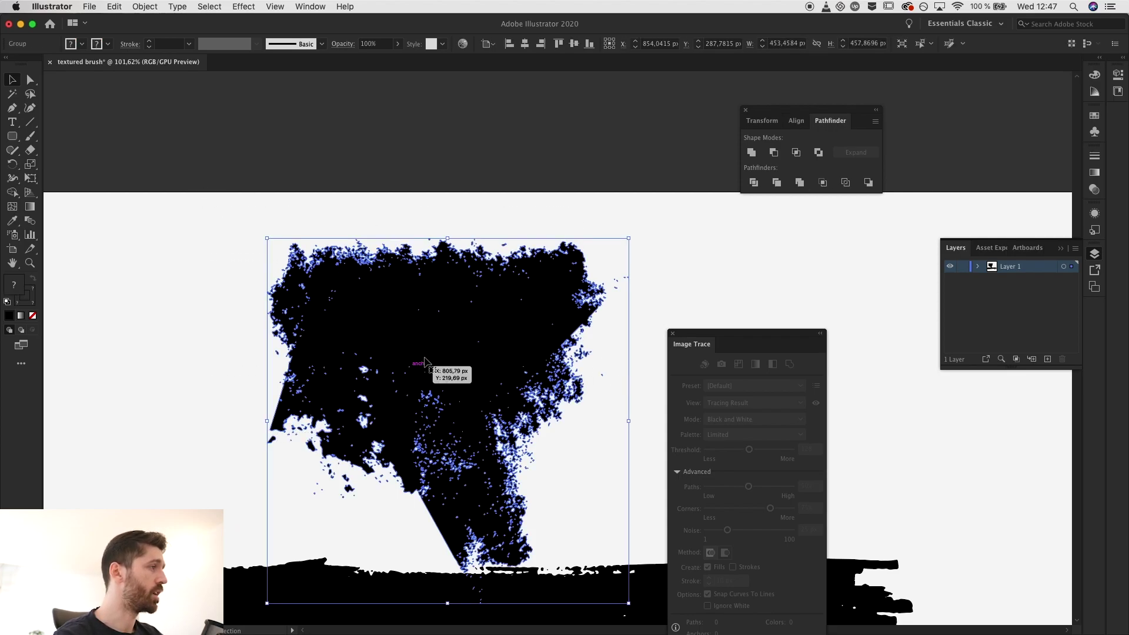
# Step: Cut away the dust texture's lower part and place the remaining upper strip over the upper edge of the marker stroke
pyautogui.press('a')
pyautogui.click(560, 496)
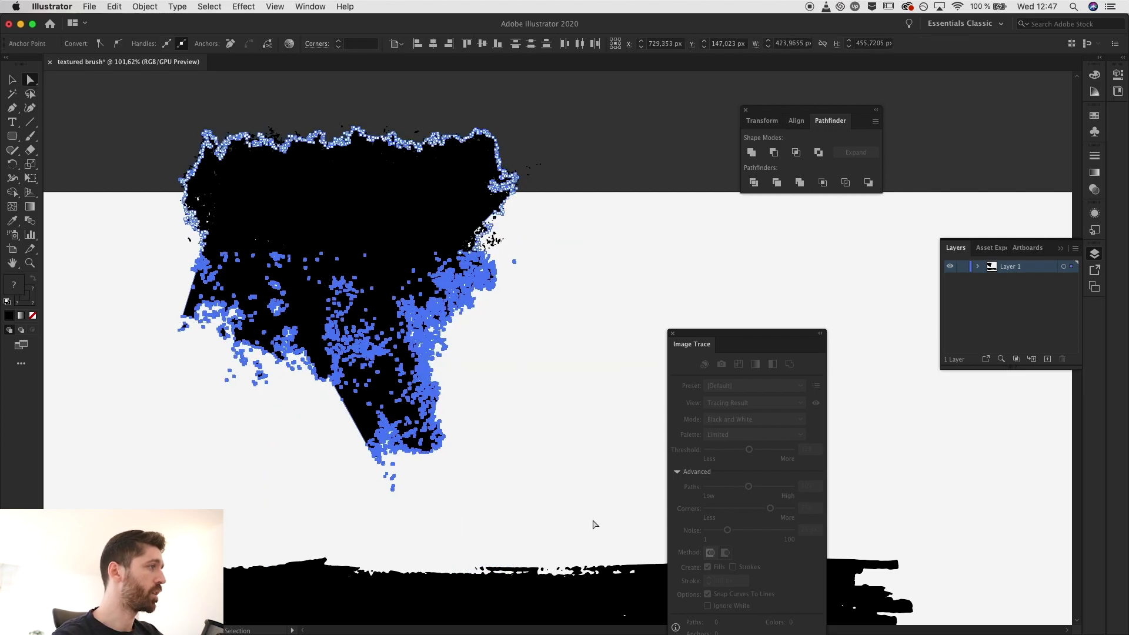
pyautogui.press('super+z')
pyautogui.press('v')
pyautogui.scroll(-6, 475, 419)
pyautogui.moveTo(478, 353)
pyautogui.mouseDown()
pyautogui.moveTo(547, 504)
pyautogui.moveTo(506, 494)
pyautogui.mouseUp()
pyautogui.scroll(5, 506, 494)
pyautogui.click(547, 362)
pyautogui.click(529, 453)
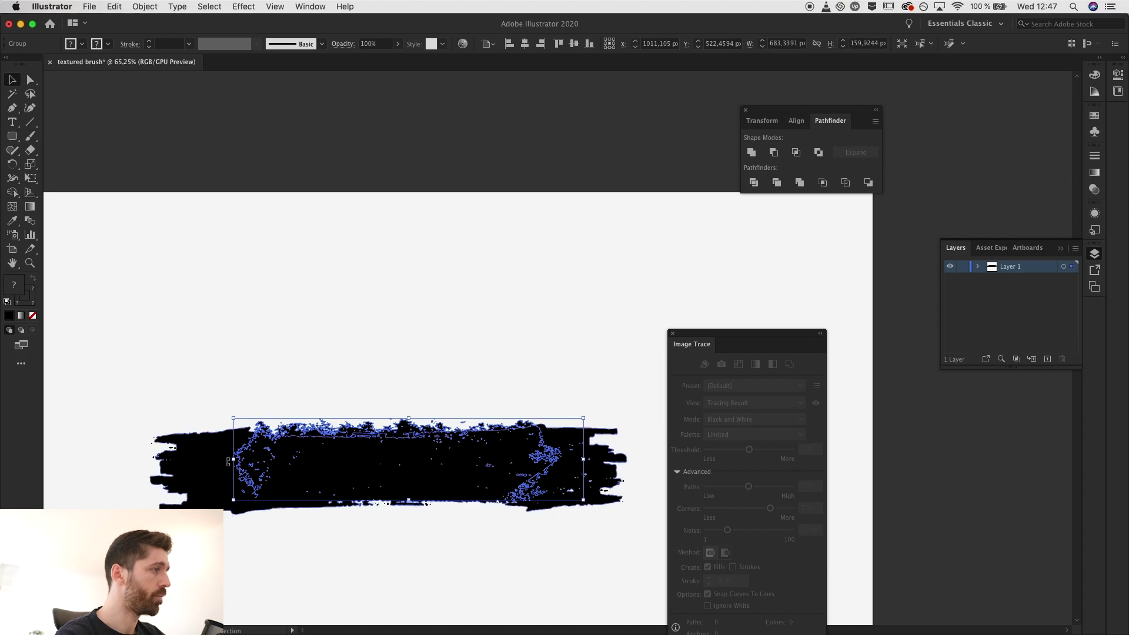
# Step: Widen the dust strip to about 882 px and place a copy, turned upside down, along the marker stroke's lower edge
pyautogui.click(560, 344)
pyautogui.click(424, 435)
pyautogui.moveTo(400, 426); pyautogui.dragTo(394, 535)
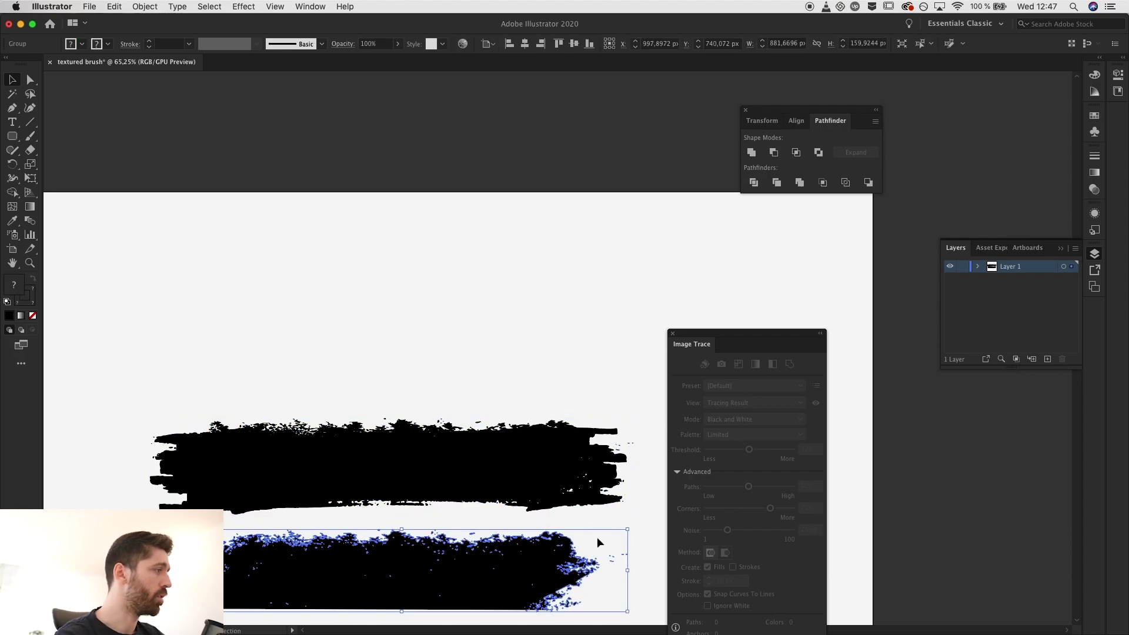
pyautogui.moveTo(636, 523)
pyautogui.mouseDown()
pyautogui.moveTo(590, 584)
pyautogui.moveTo(252, 560)
pyautogui.mouseUp()
pyautogui.moveTo(361, 587); pyautogui.dragTo(347, 497)
pyautogui.click(351, 400)
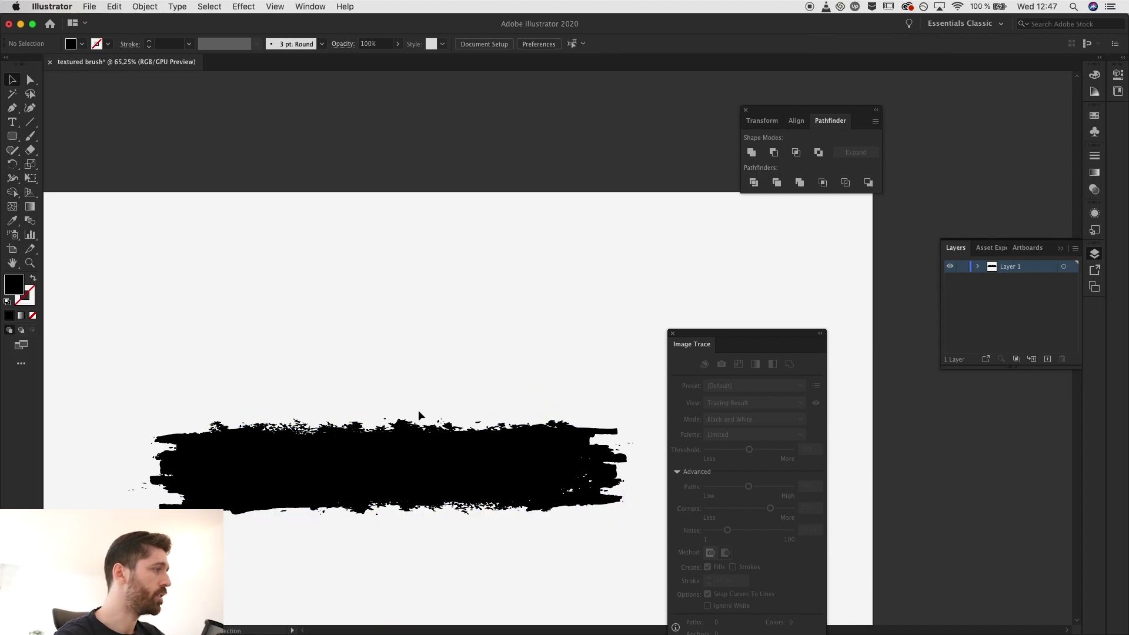
# Step: Isolate the lower dust strip and remove a cluster of grains from its bottom edge with Direct Selection
pyautogui.doubleClick(385, 507)
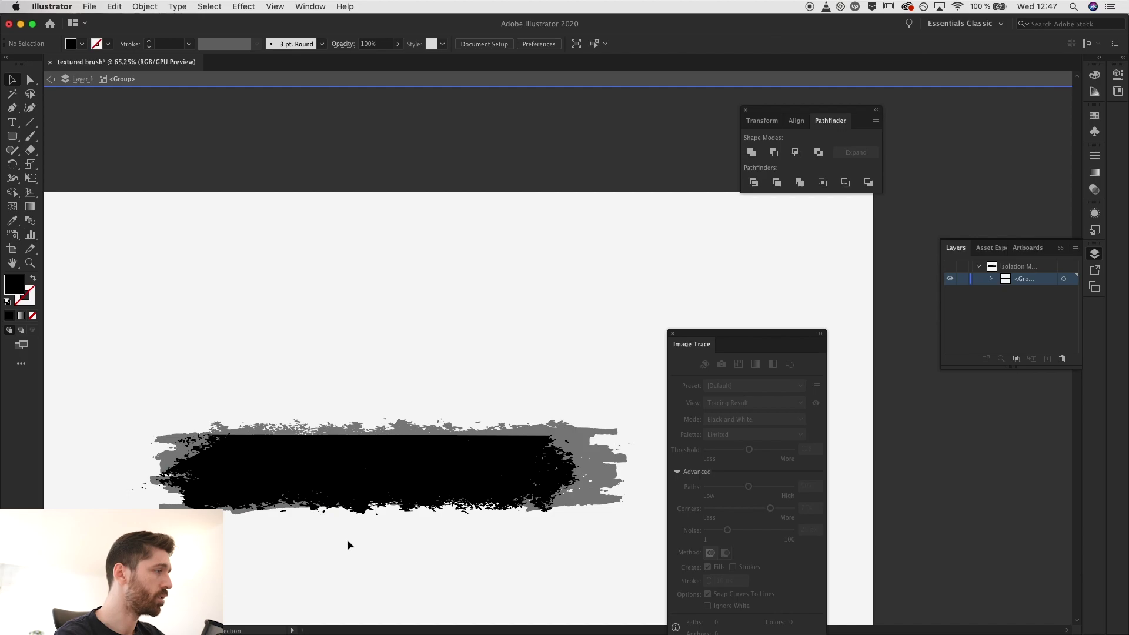
pyautogui.scroll(3, 347, 539)
pyautogui.press('a')
pyautogui.moveTo(438, 517); pyautogui.dragTo(322, 435)
pyautogui.click(322, 439)
pyautogui.press('Return')
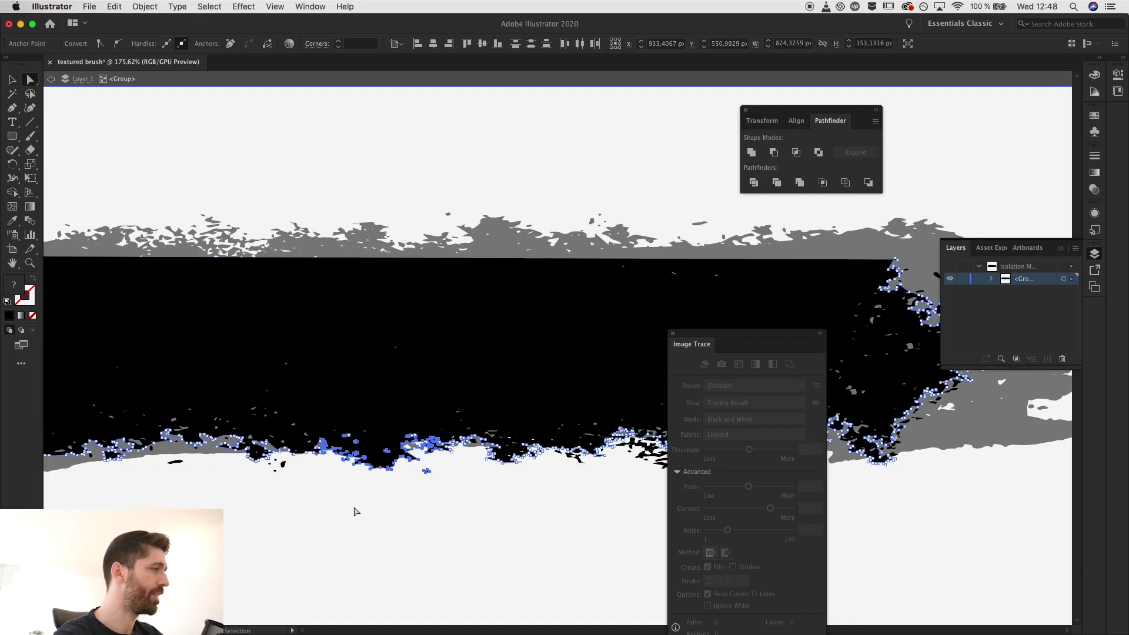
pyautogui.doubleClick(355, 510)
pyautogui.moveTo(414, 494); pyautogui.dragTo(339, 442)
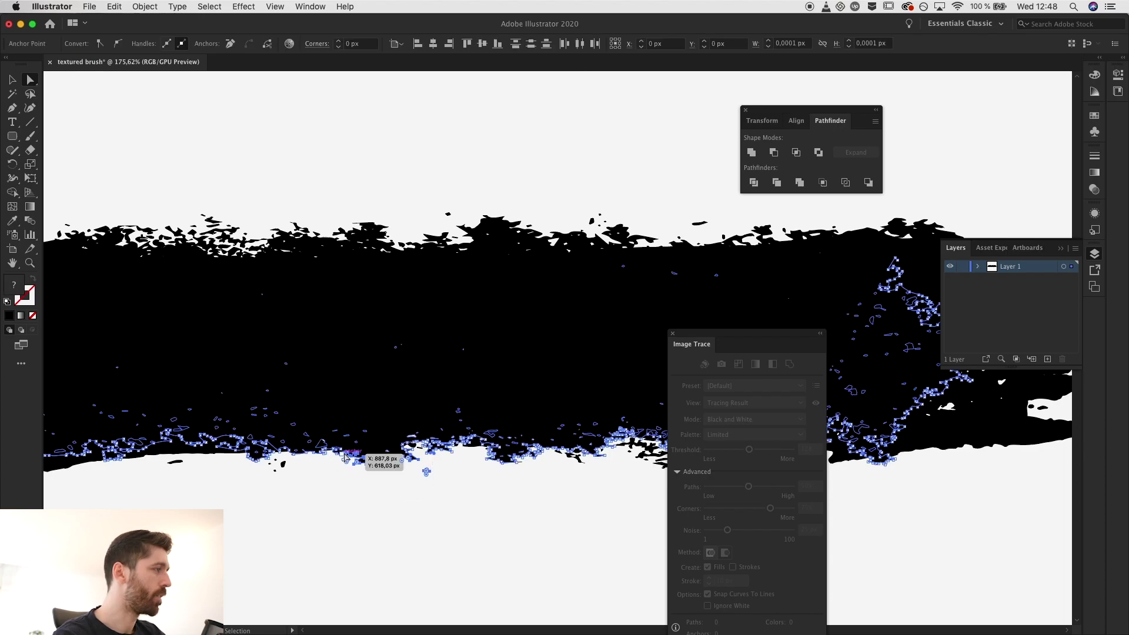
pyautogui.click(355, 484)
pyautogui.press('v')
pyautogui.press('super+0')
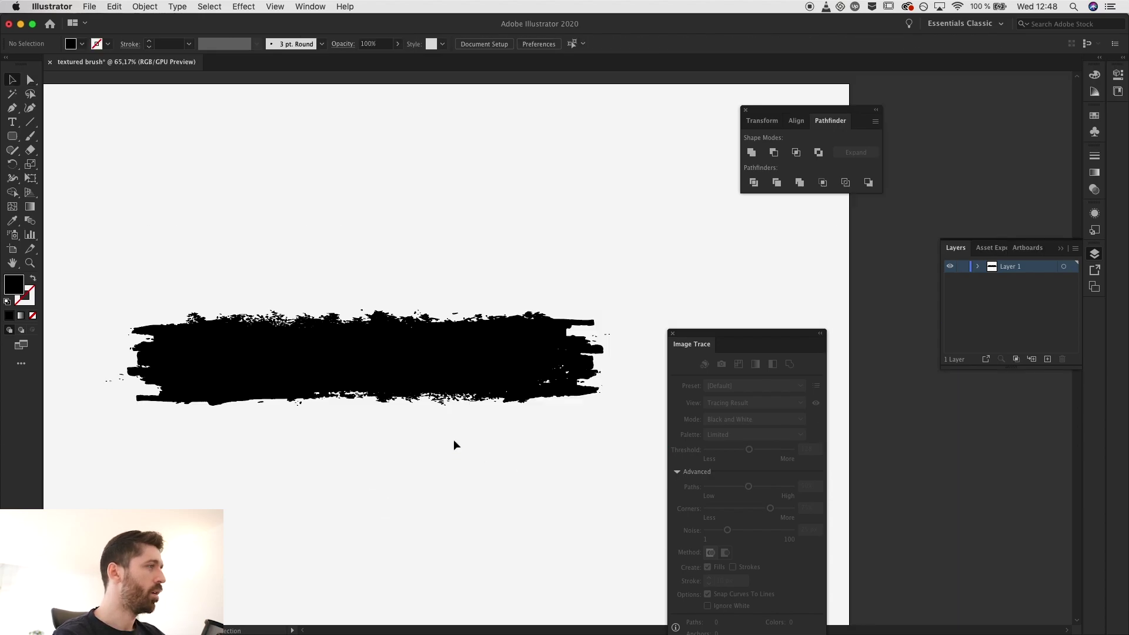
pyautogui.moveTo(147, 300)
pyautogui.mouseDown()
pyautogui.moveTo(559, 441)
pyautogui.moveTo(620, 450)
pyautogui.mouseUp()
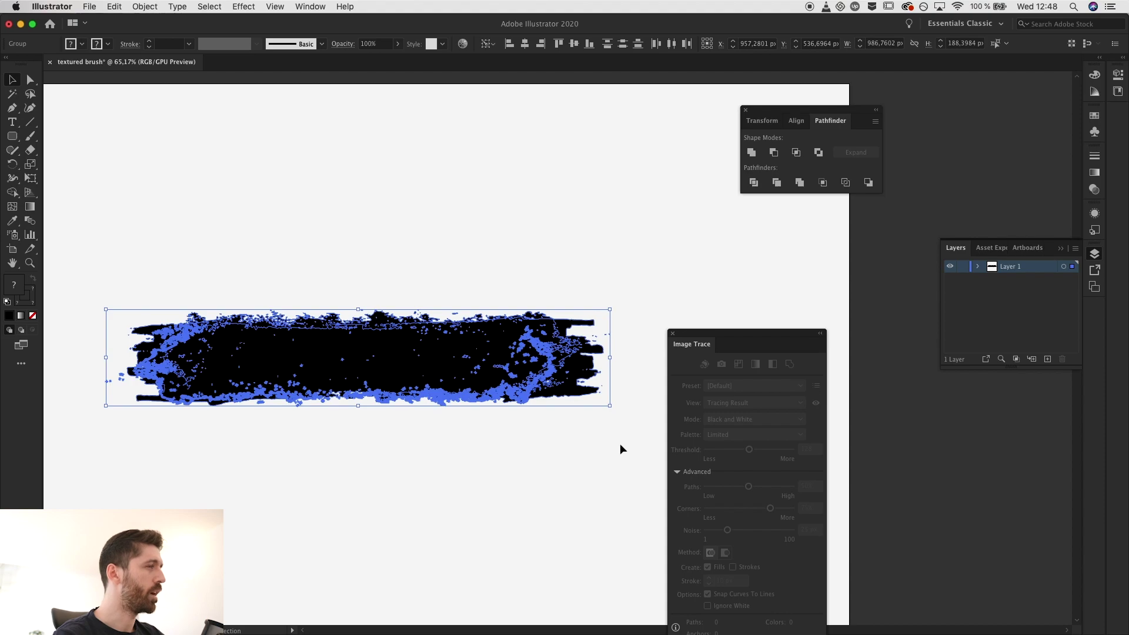
pyautogui.click(589, 467)
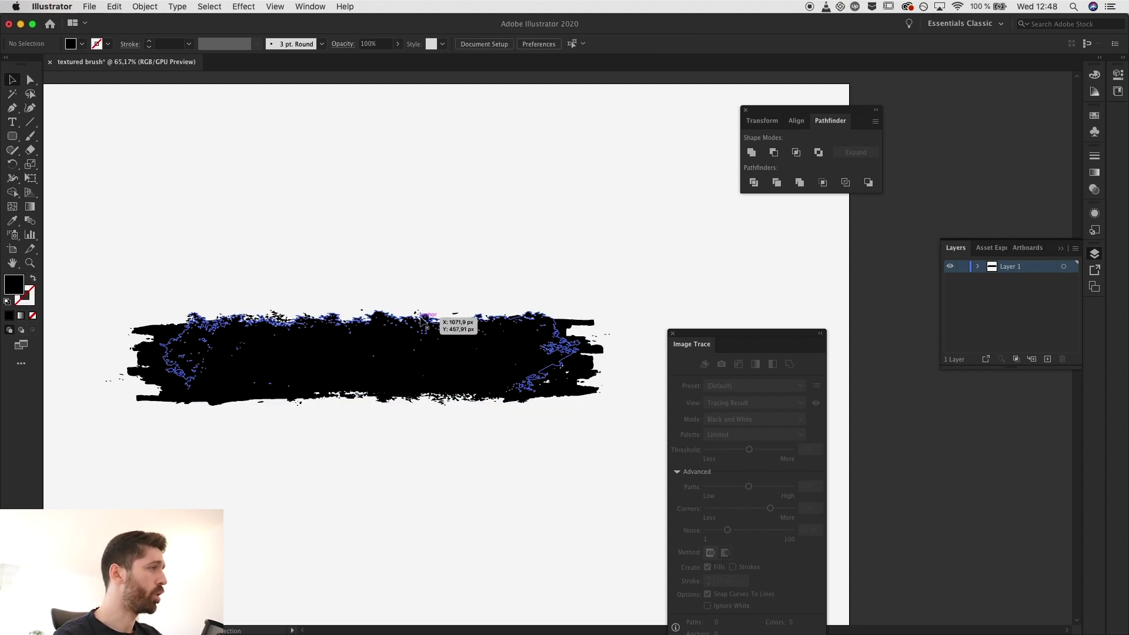
# Step: Switch to Chrome, search Unsplash for "sand" and open the close-up photo of brown sand
pyautogui.press('super+Tab')
pyautogui.click(10, 182)
pyautogui.click(214, 78)
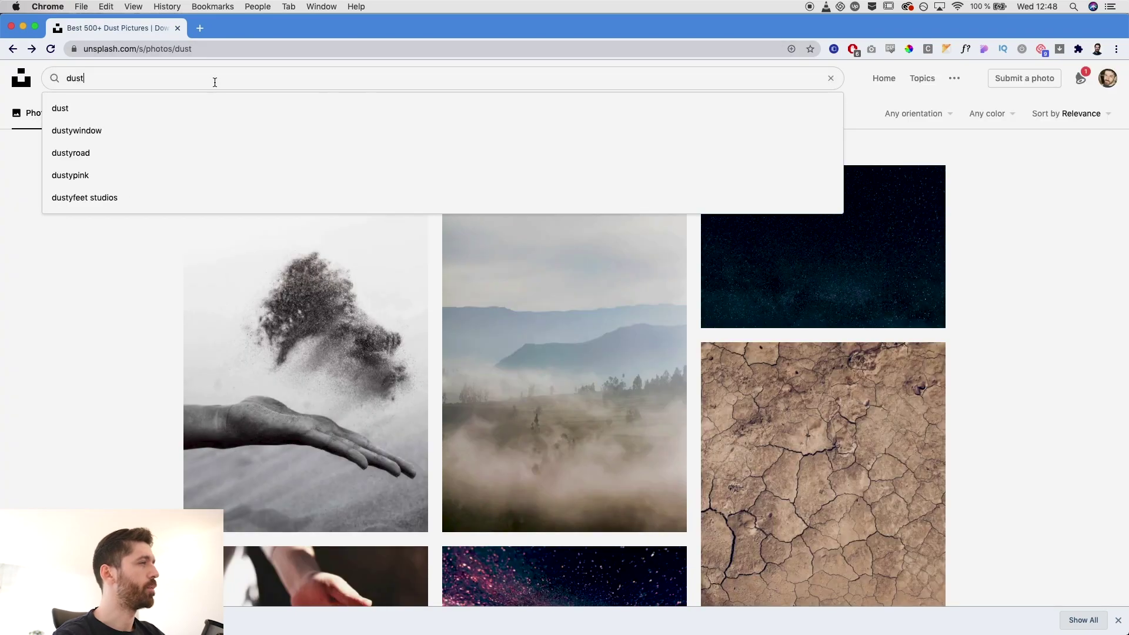
pyautogui.press('super+a')
pyautogui.write('sand')
pyautogui.press('Return')
pyautogui.click(320, 346)
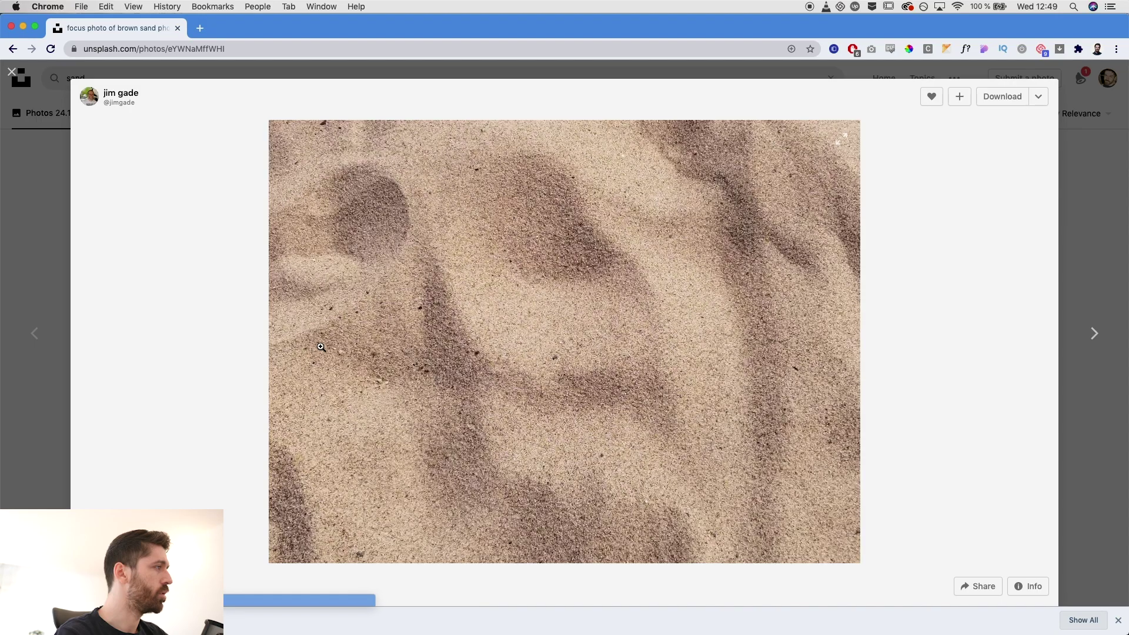
# Step: Copy the brown sand photo into the Illustrator document and move it to the left of the marker stroke
pyautogui.rightClick(578, 297)
pyautogui.click(612, 327)
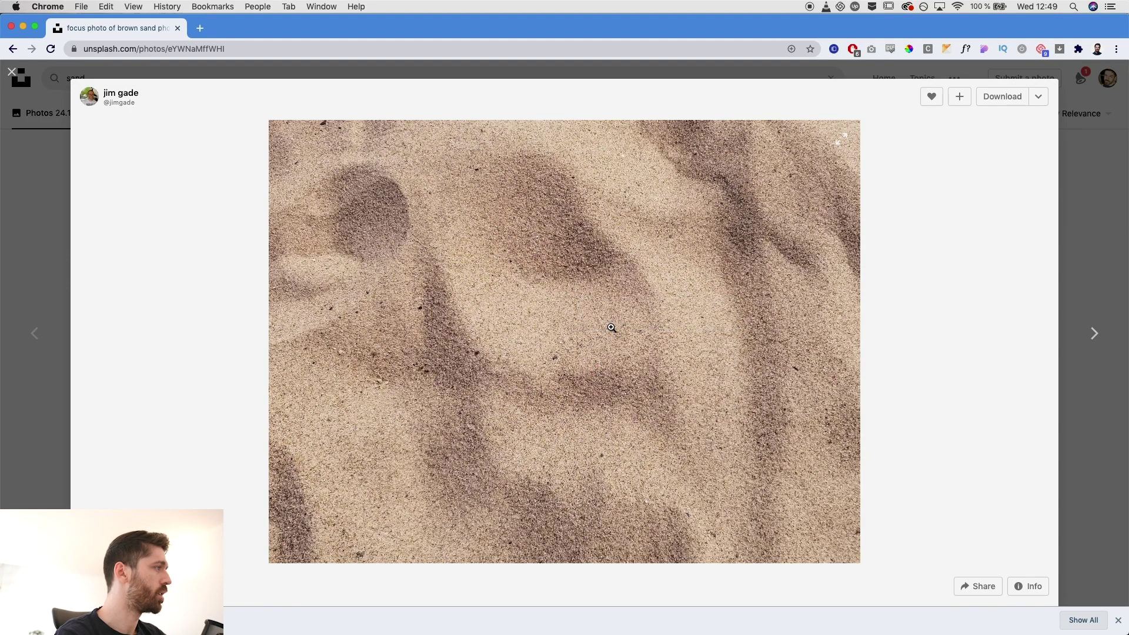
pyautogui.press('super+Tab')
pyautogui.press('super+v')
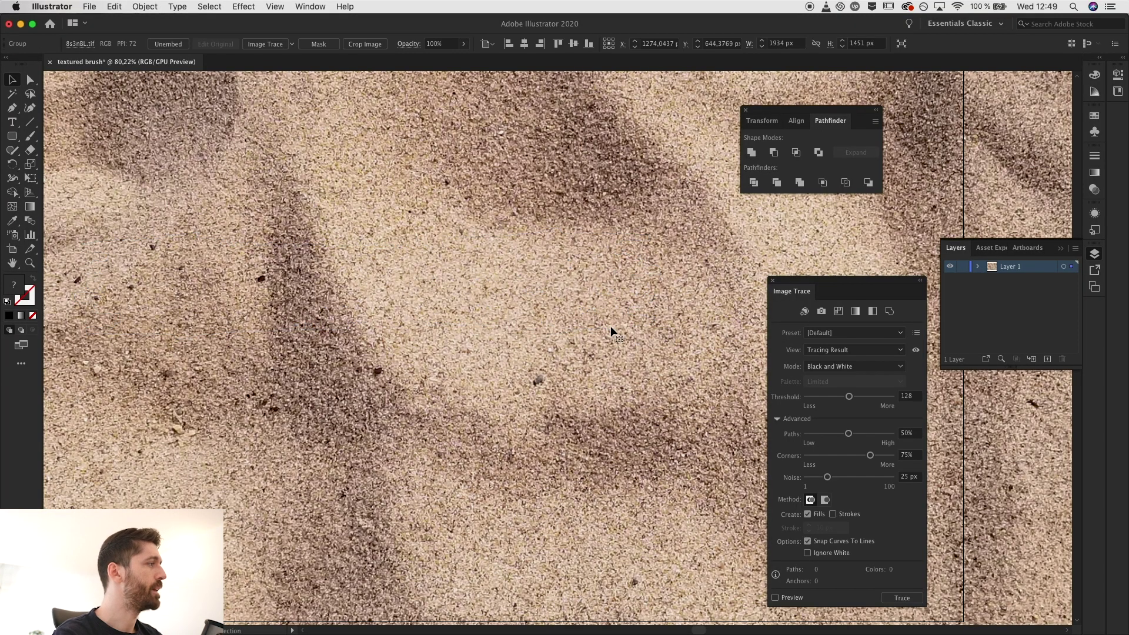
pyautogui.scroll(-5, 611, 326)
pyautogui.moveTo(611, 326); pyautogui.dragTo(299, 313)
# Step: Image Trace the sand photo in black and white, adjusting Threshold to 136 and Noise to 11 px
pyautogui.click(271, 43)
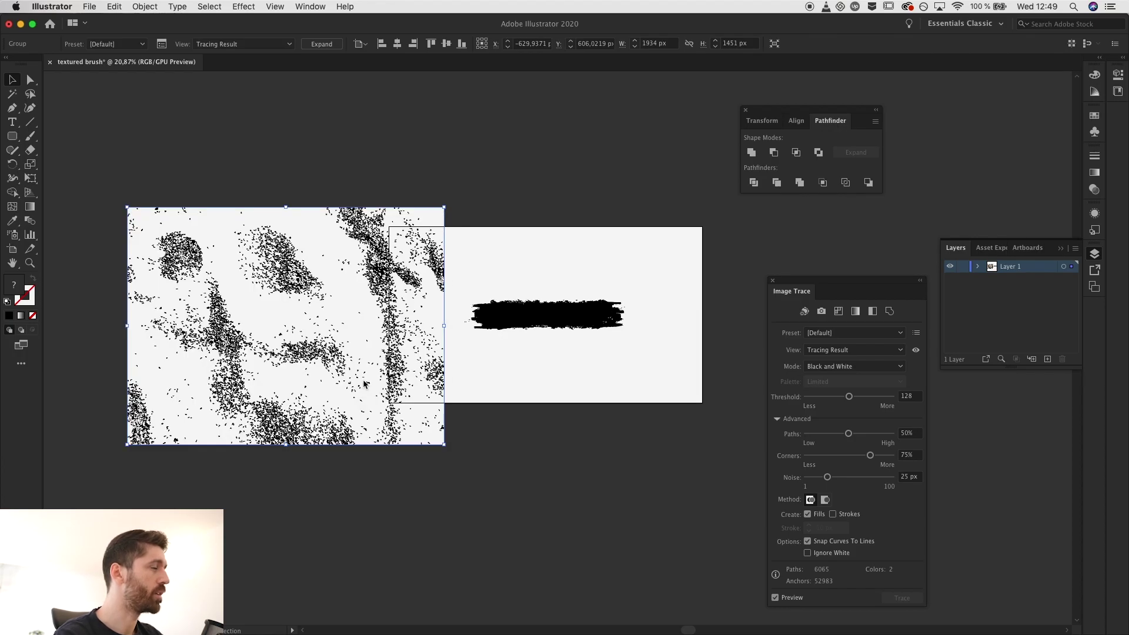
pyautogui.scroll(5, 312, 368)
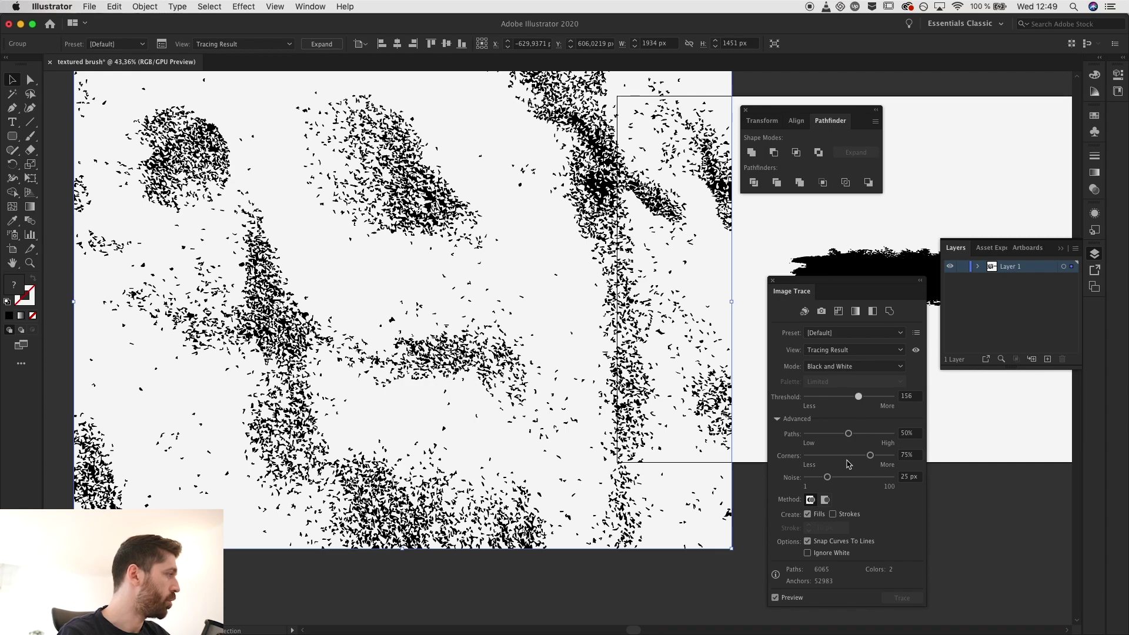
pyautogui.click(827, 477)
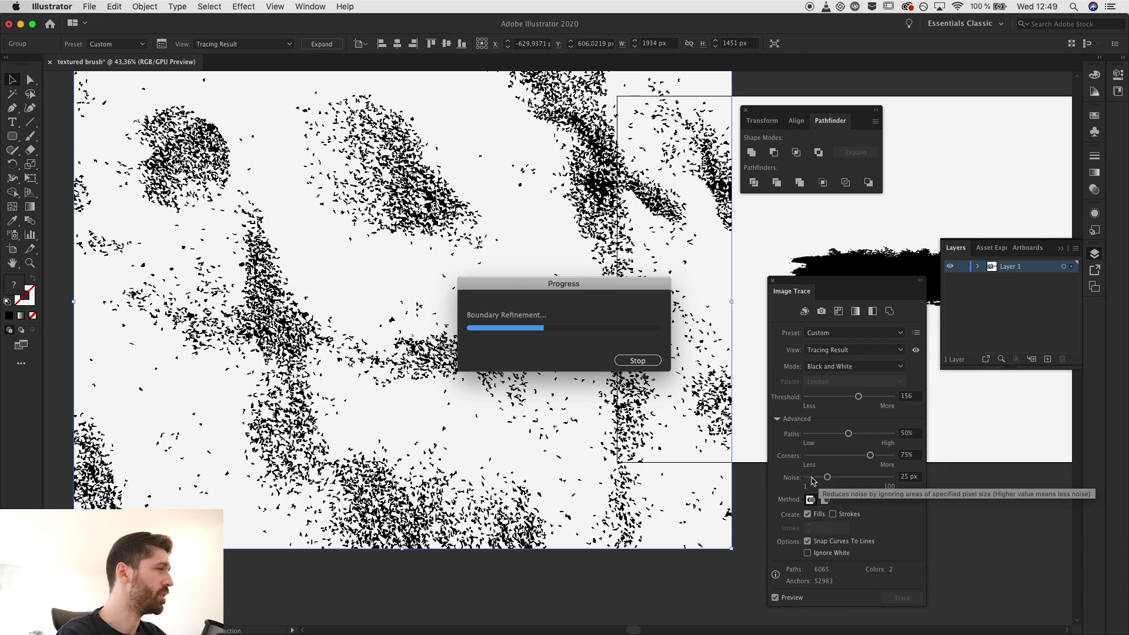
pyautogui.click(812, 477)
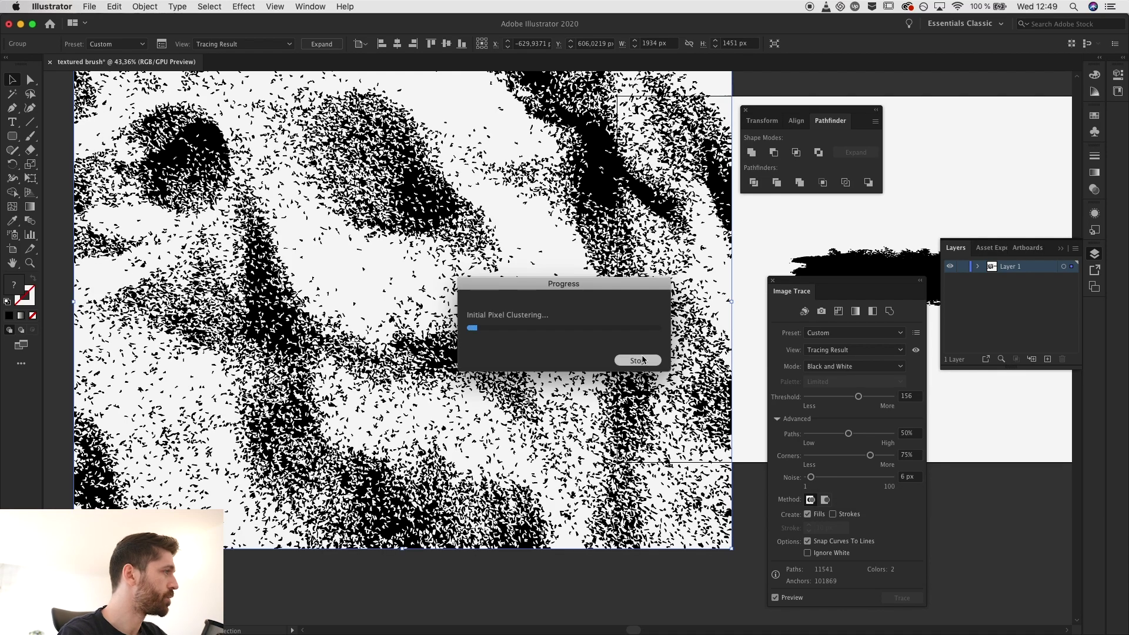
pyautogui.moveTo(859, 397); pyautogui.dragTo(854, 400)
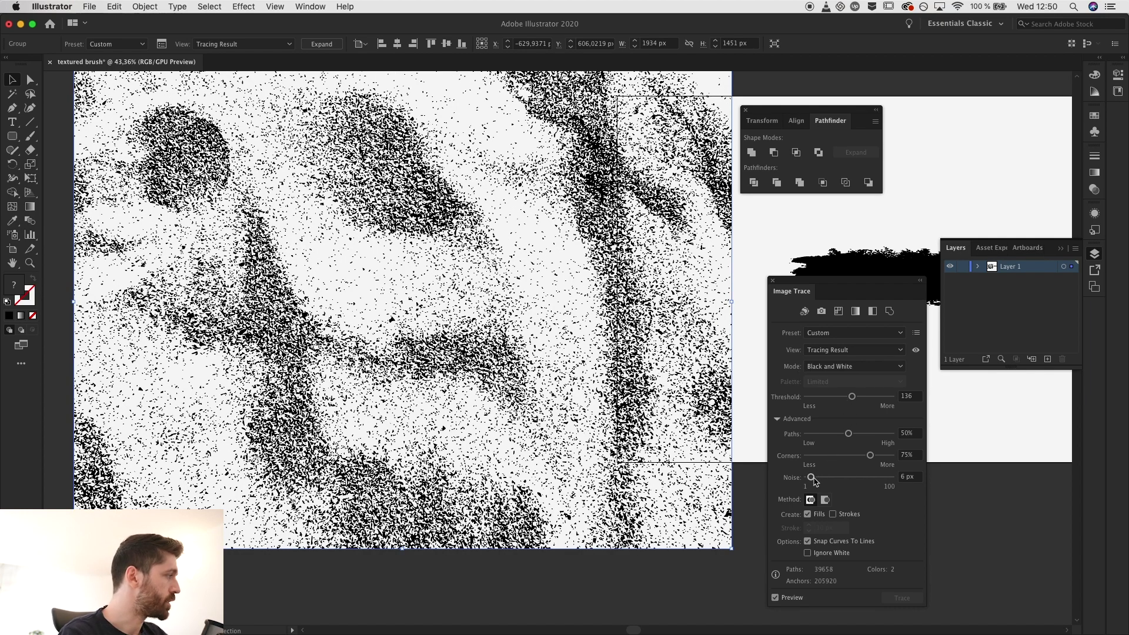
pyautogui.moveTo(813, 477); pyautogui.dragTo(817, 478)
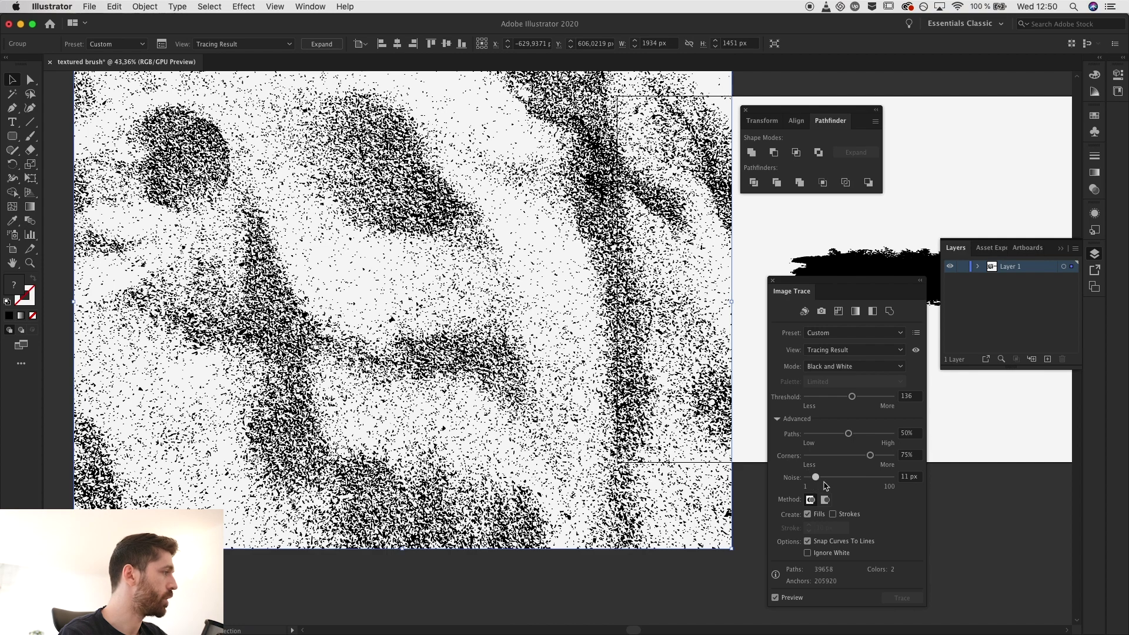
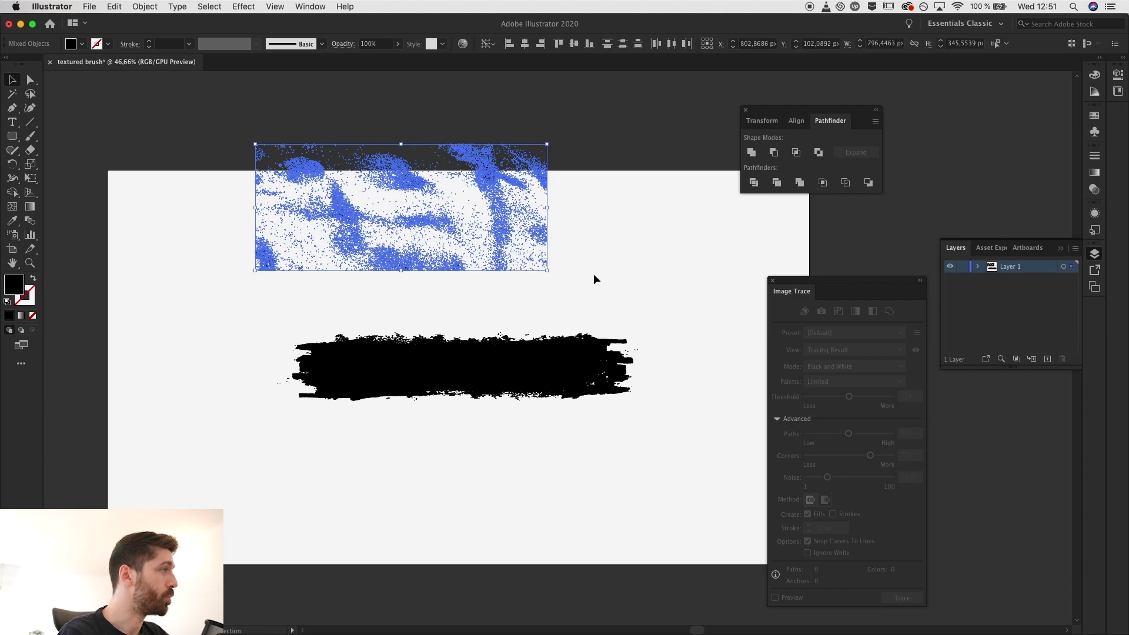
# Step: Place a strip of grains from the traced sand, stretched to about 789 px wide, along the marker stroke's upper edge
pyautogui.moveTo(461, 287)
pyautogui.mouseDown()
pyautogui.moveTo(373, 242)
pyautogui.moveTo(360, 300)
pyautogui.mouseUp()
pyautogui.moveTo(428, 317)
pyautogui.mouseDown()
pyautogui.moveTo(567, 327)
pyautogui.moveTo(623, 316)
pyautogui.moveTo(634, 336)
pyautogui.moveTo(500, 370)
pyautogui.moveTo(531, 322)
pyautogui.mouseUp()
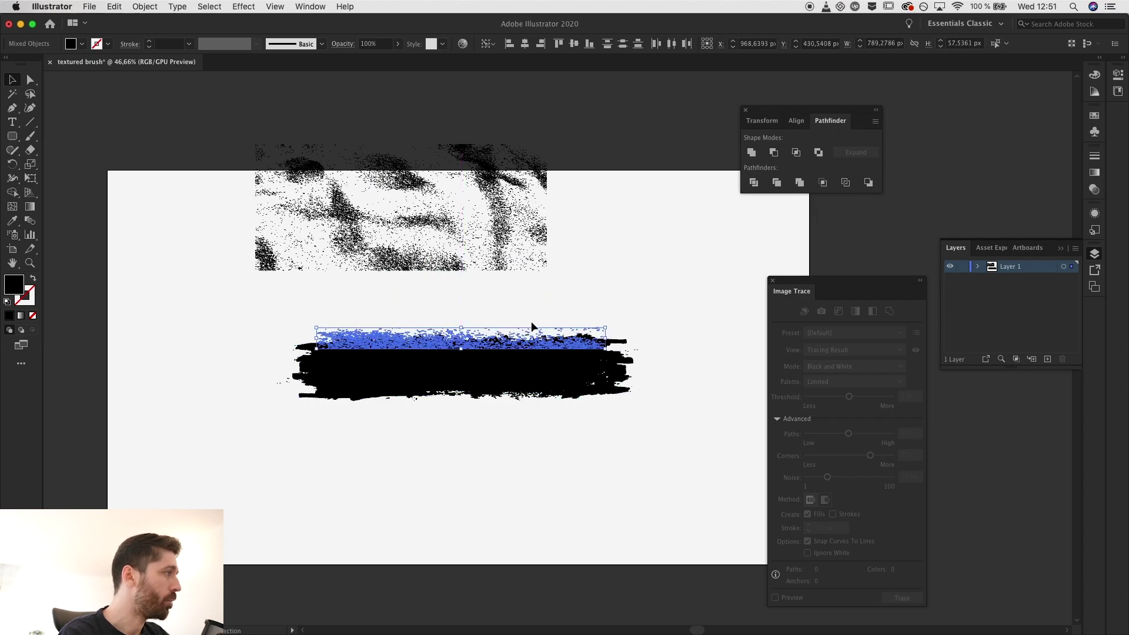
pyautogui.click(549, 321)
pyautogui.scroll(3, 511, 352)
pyautogui.scroll(-3, 508, 348)
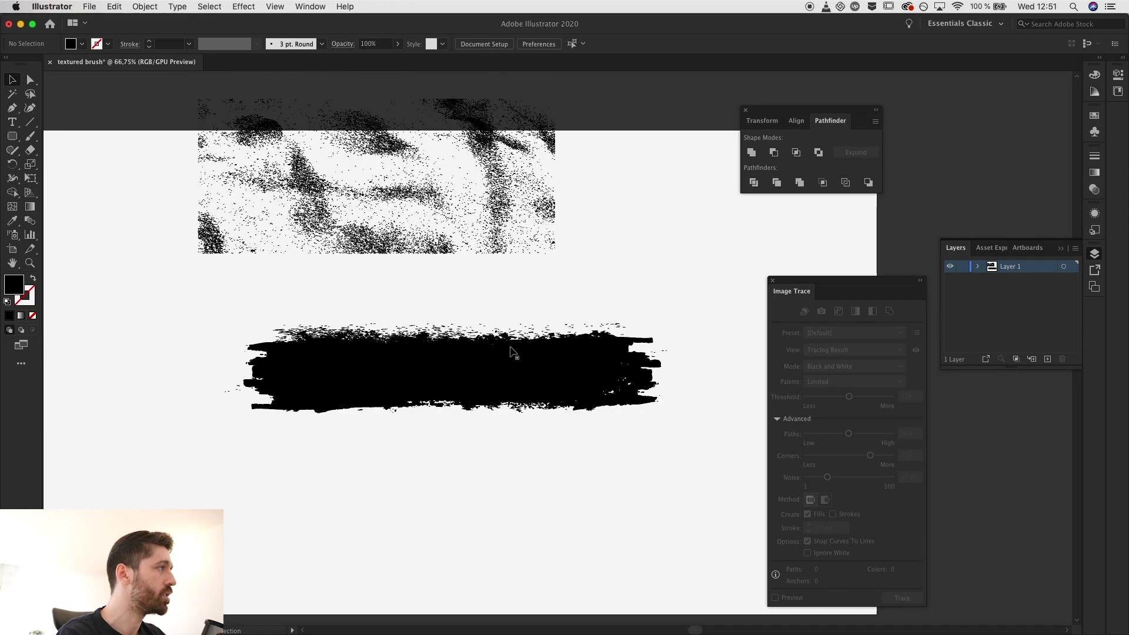
# Step: Place a rotated copy of the sand's vertical grain band, about 728 px wide, along the marker stroke's lower edge
pyautogui.moveTo(455, 274); pyautogui.dragTo(359, 241)
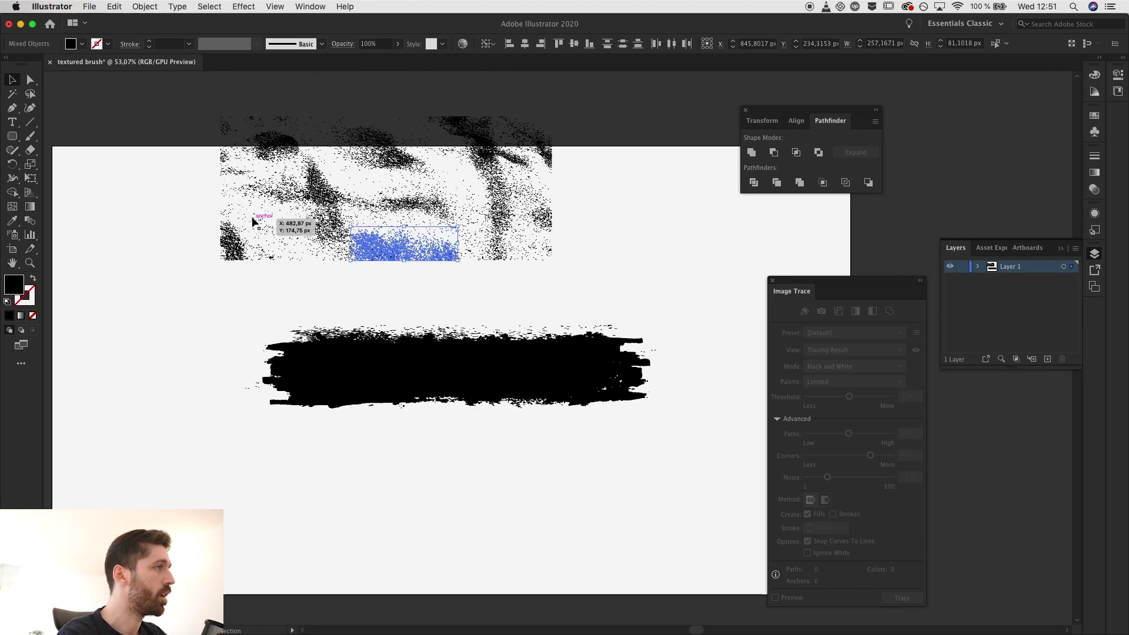
pyautogui.moveTo(517, 279); pyautogui.dragTo(482, 168)
pyautogui.moveTo(535, 209); pyautogui.dragTo(676, 239)
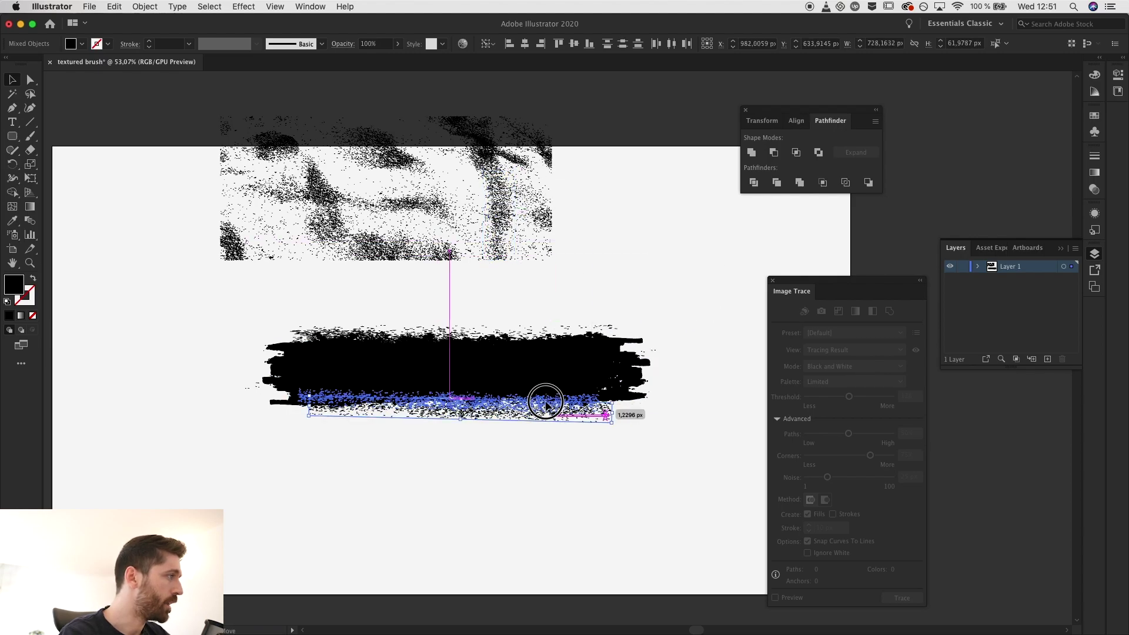
pyautogui.moveTo(546, 403); pyautogui.dragTo(546, 406)
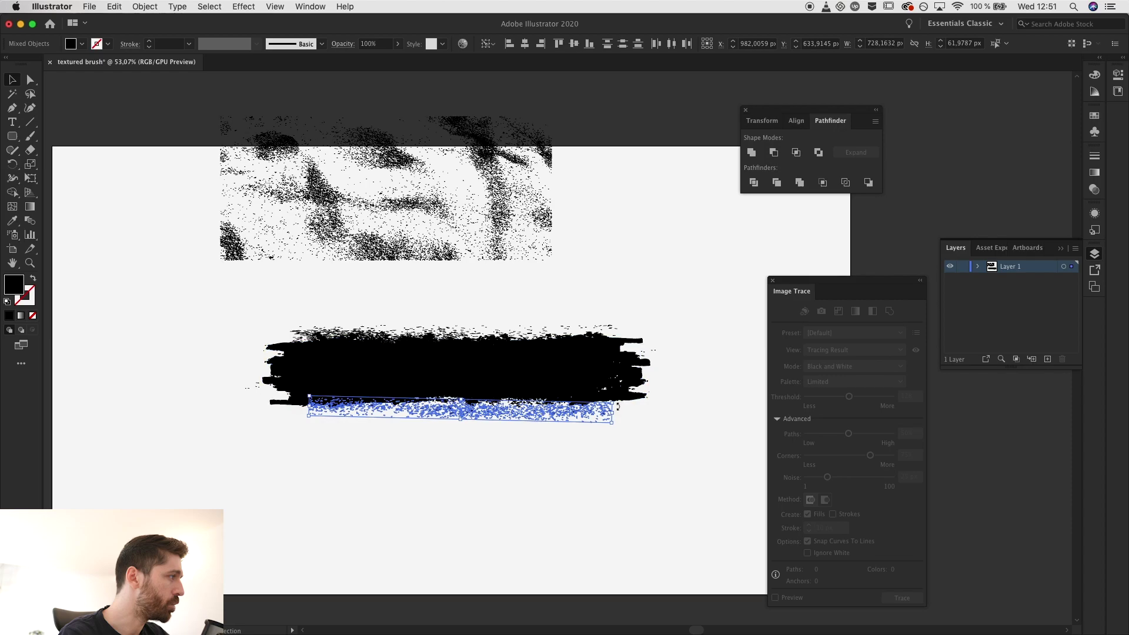
pyautogui.moveTo(618, 393)
pyautogui.mouseDown()
pyautogui.moveTo(549, 396)
pyautogui.moveTo(554, 408)
pyautogui.mouseUp()
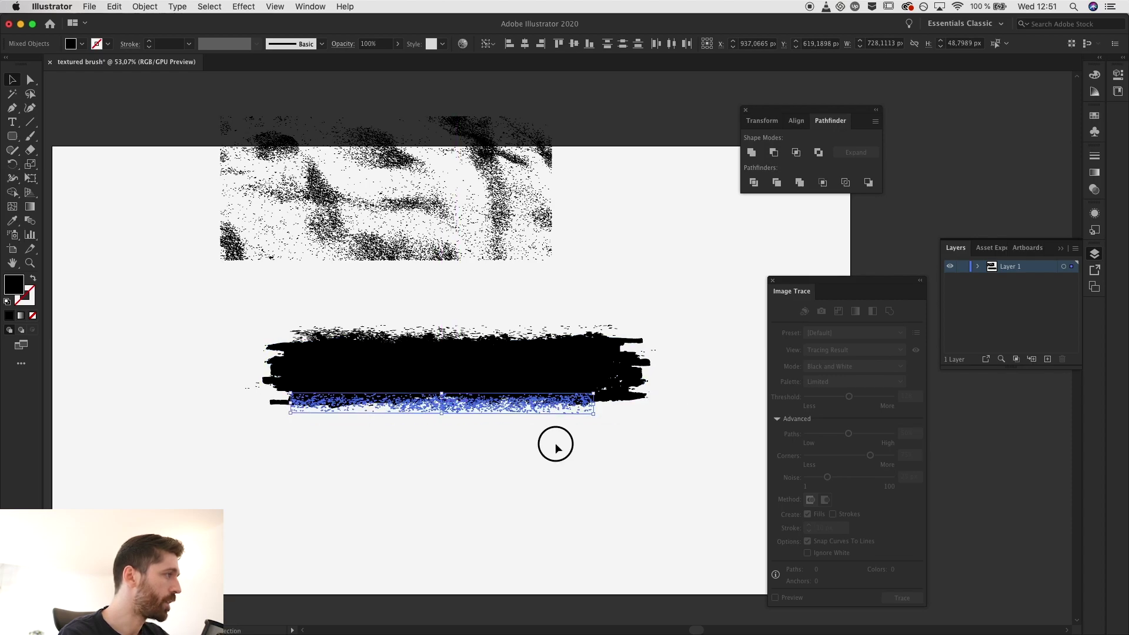
pyautogui.click(555, 445)
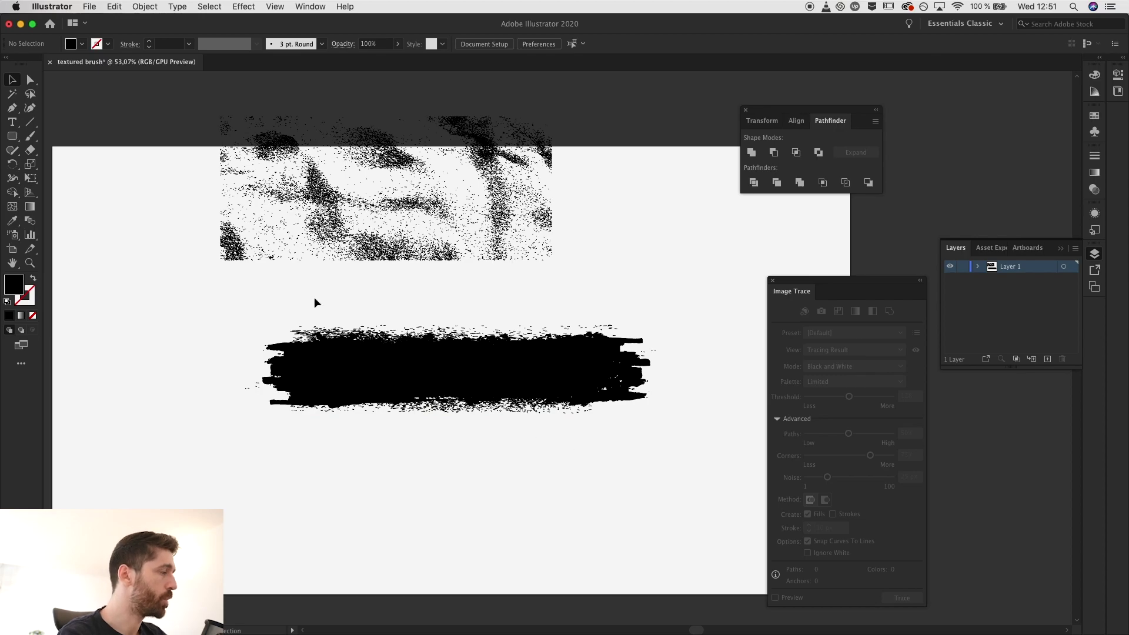
# Step: Delete the outermost loose grains above the stroke's upper edge and below its lower edge
pyautogui.scroll(3, 315, 298)
pyautogui.moveTo(163, 290)
pyautogui.mouseDown()
pyautogui.moveTo(416, 290)
pyautogui.moveTo(729, 330)
pyautogui.mouseUp()
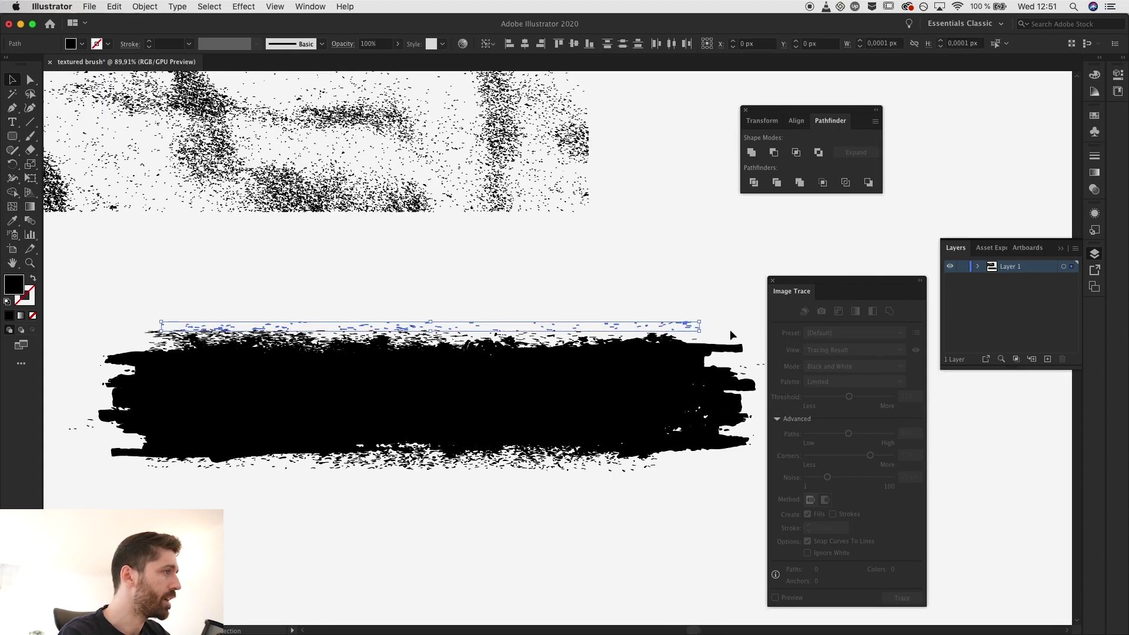
pyautogui.press('Delete')
pyautogui.moveTo(674, 505)
pyautogui.mouseDown()
pyautogui.moveTo(285, 459)
pyautogui.moveTo(143, 464)
pyautogui.mouseUp()
pyautogui.press('Delete')
pyautogui.scroll(-3, 352, 397)
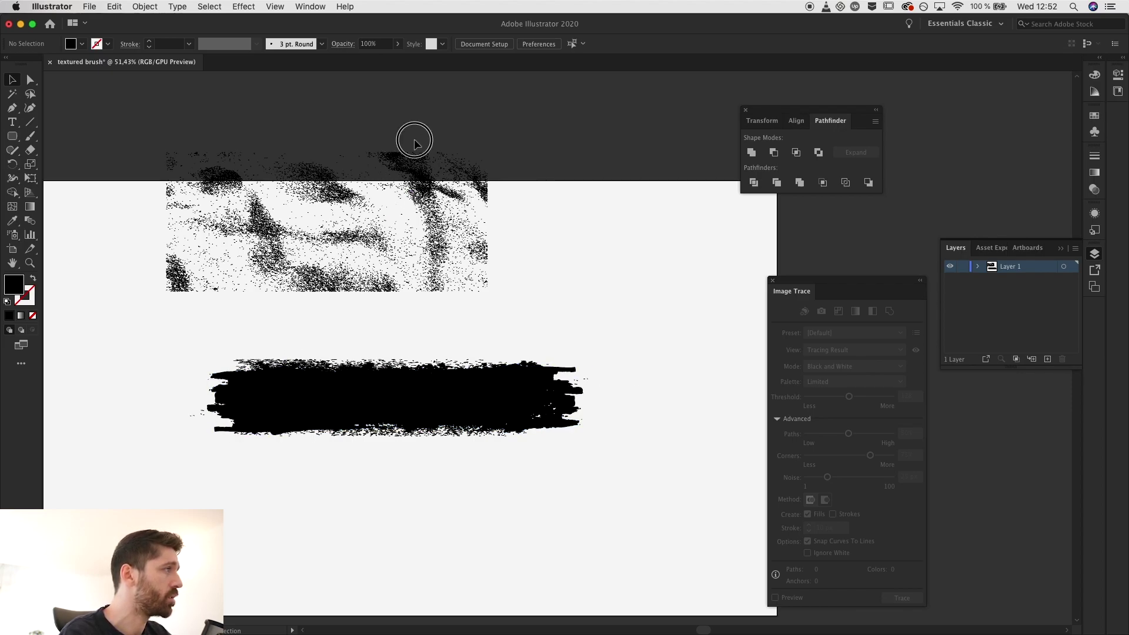
# Step: Build up the marker stroke's left end with copies of grains from the traced sand and remove the stray grains
pyautogui.moveTo(424, 194)
pyautogui.mouseDown()
pyautogui.moveTo(420, 176)
pyautogui.moveTo(353, 282)
pyautogui.moveTo(210, 389)
pyautogui.moveTo(251, 427)
pyautogui.moveTo(230, 423)
pyautogui.mouseUp()
pyautogui.click(194, 463)
pyautogui.scroll(4, 196, 464)
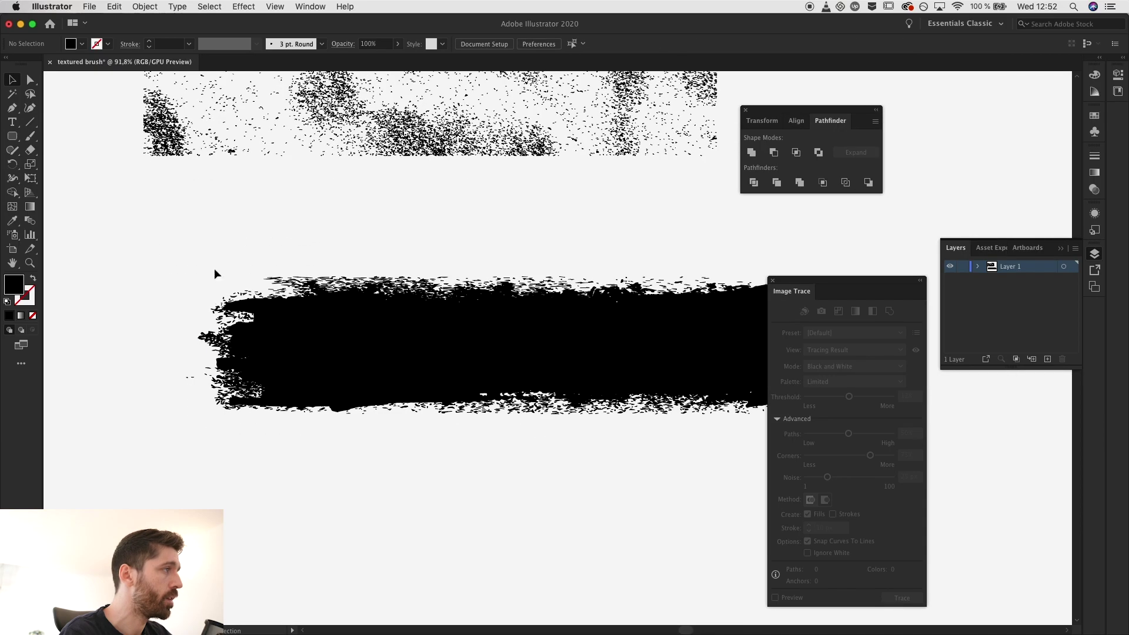
pyautogui.scroll(-3, 214, 274)
pyautogui.moveTo(485, 108)
pyautogui.mouseDown()
pyautogui.moveTo(513, 188)
pyautogui.moveTo(231, 429)
pyautogui.moveTo(209, 365)
pyautogui.mouseUp()
pyautogui.press('Delete')
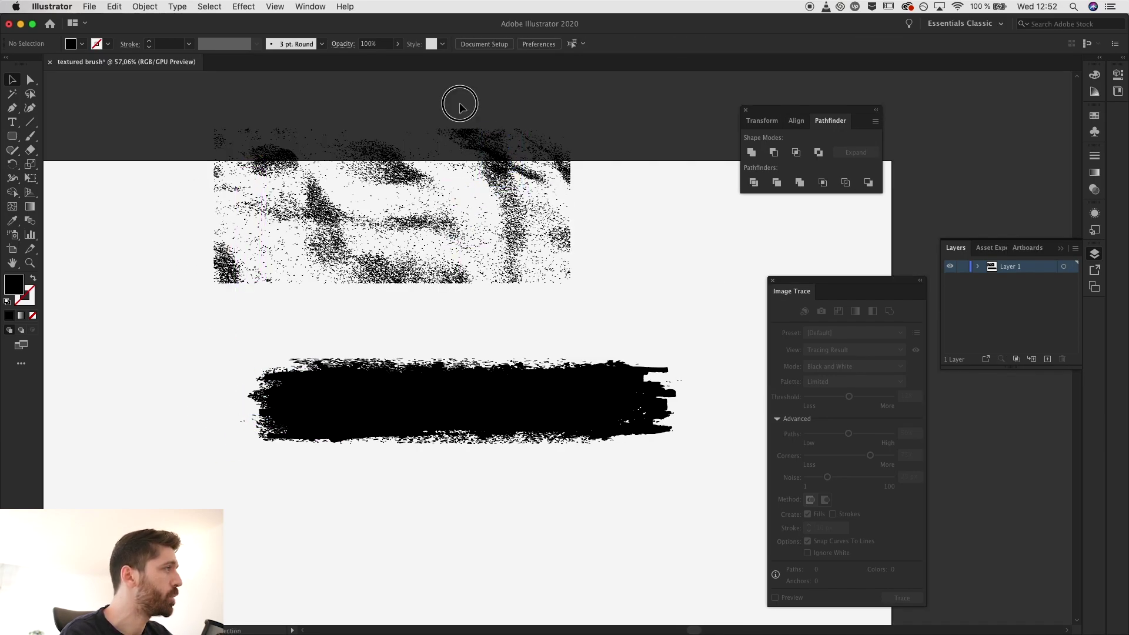
pyautogui.moveTo(460, 106)
pyautogui.mouseDown()
pyautogui.moveTo(521, 176)
pyautogui.moveTo(280, 400)
pyautogui.mouseUp()
pyautogui.click(197, 343)
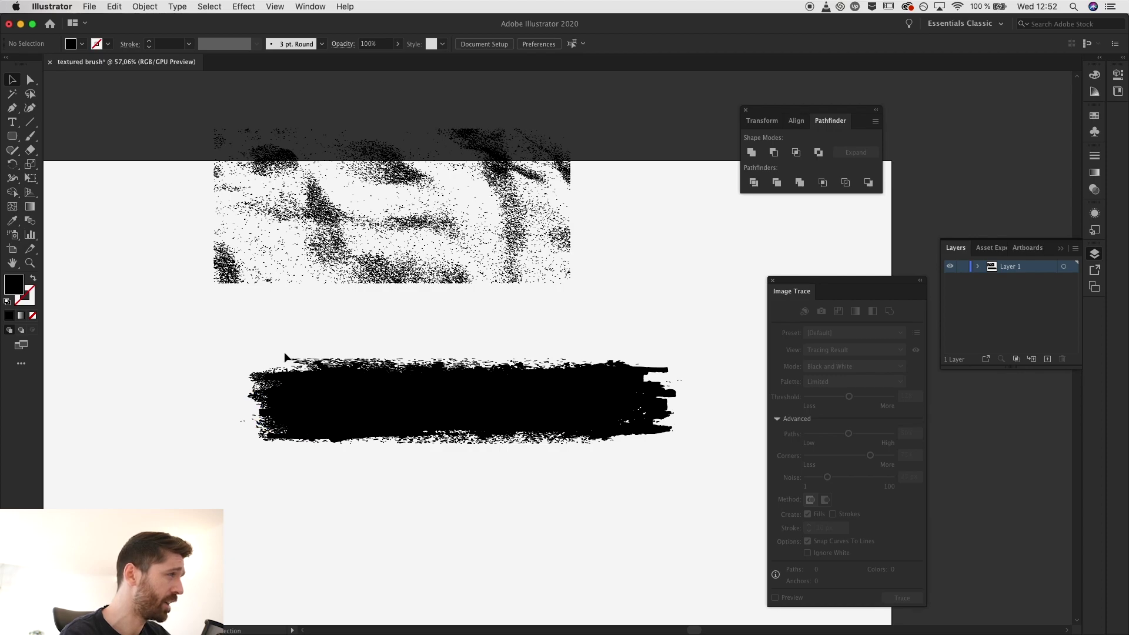
# Step: Group the grains at the stroke's left end and place a copy over its right end
pyautogui.moveTo(274, 349)
pyautogui.mouseDown()
pyautogui.moveTo(671, 375)
pyautogui.moveTo(660, 383)
pyautogui.mouseUp()
pyautogui.click(403, 436)
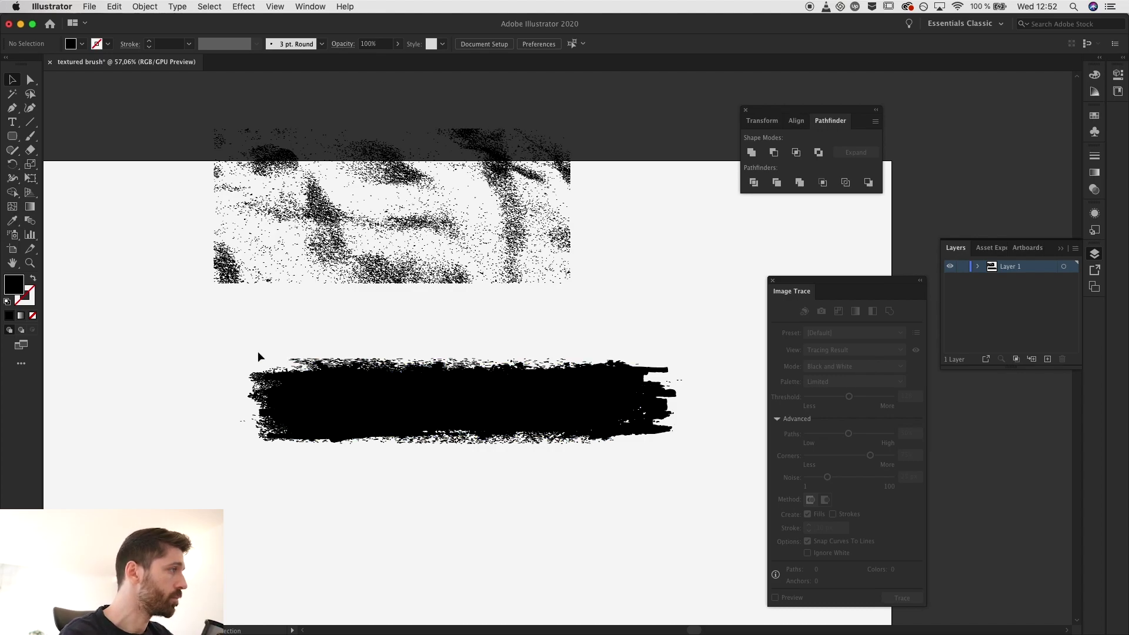
pyautogui.moveTo(258, 353)
pyautogui.mouseDown()
pyautogui.moveTo(279, 434)
pyautogui.moveTo(720, 406)
pyautogui.moveTo(661, 415)
pyautogui.mouseUp()
pyautogui.press('super+g')
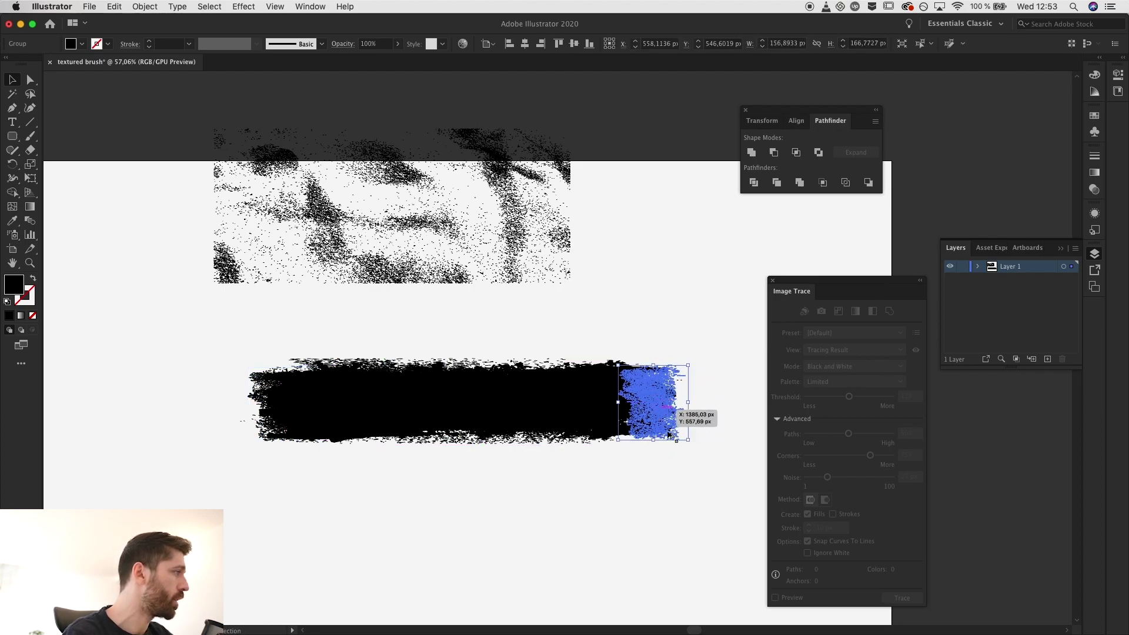
# Step: Position the copied grain group over the marker stroke's right end, at about X 1386 px, Y 541 px
pyautogui.click(672, 443)
pyautogui.click(673, 438)
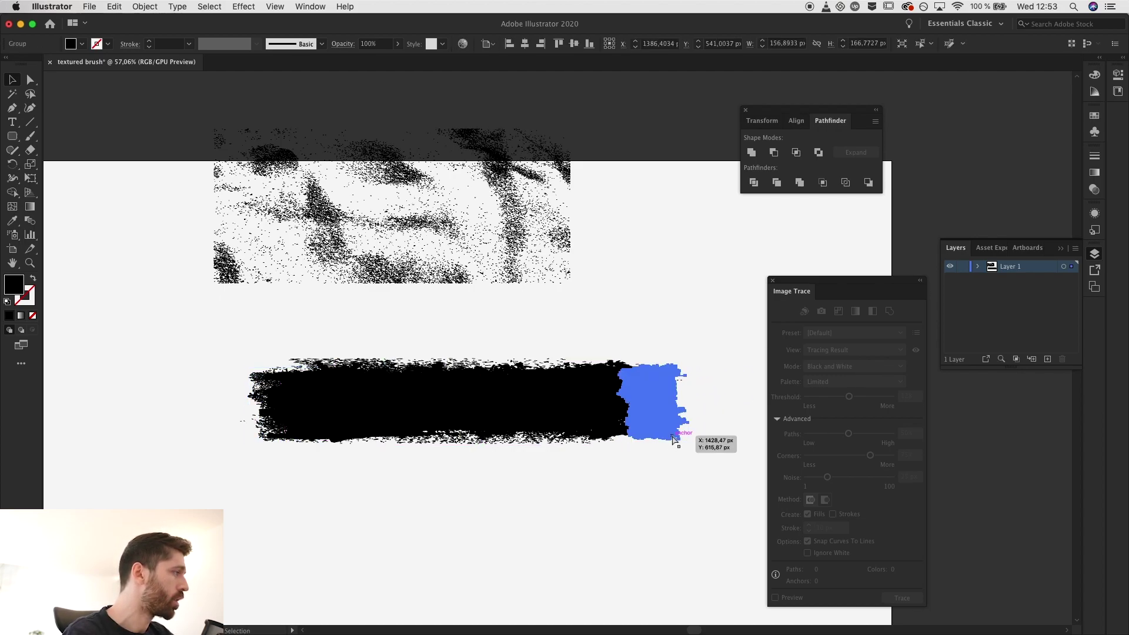
pyautogui.moveTo(690, 366); pyautogui.dragTo(584, 494)
pyautogui.click(695, 496)
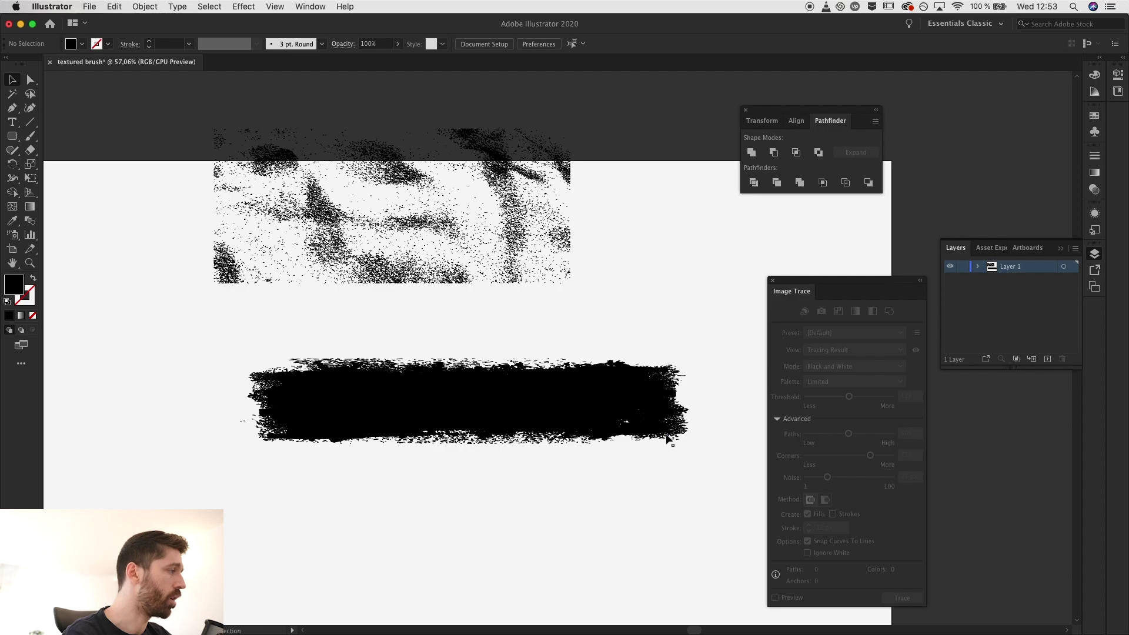
# Step: Select all the pieces of the marker stroke and rotate them slightly clockwise
pyautogui.moveTo(669, 440)
pyautogui.mouseDown()
pyautogui.moveTo(688, 423)
pyautogui.moveTo(306, 321)
pyautogui.moveTo(318, 370)
pyautogui.mouseUp()
pyautogui.moveTo(172, 341); pyautogui.dragTo(687, 472)
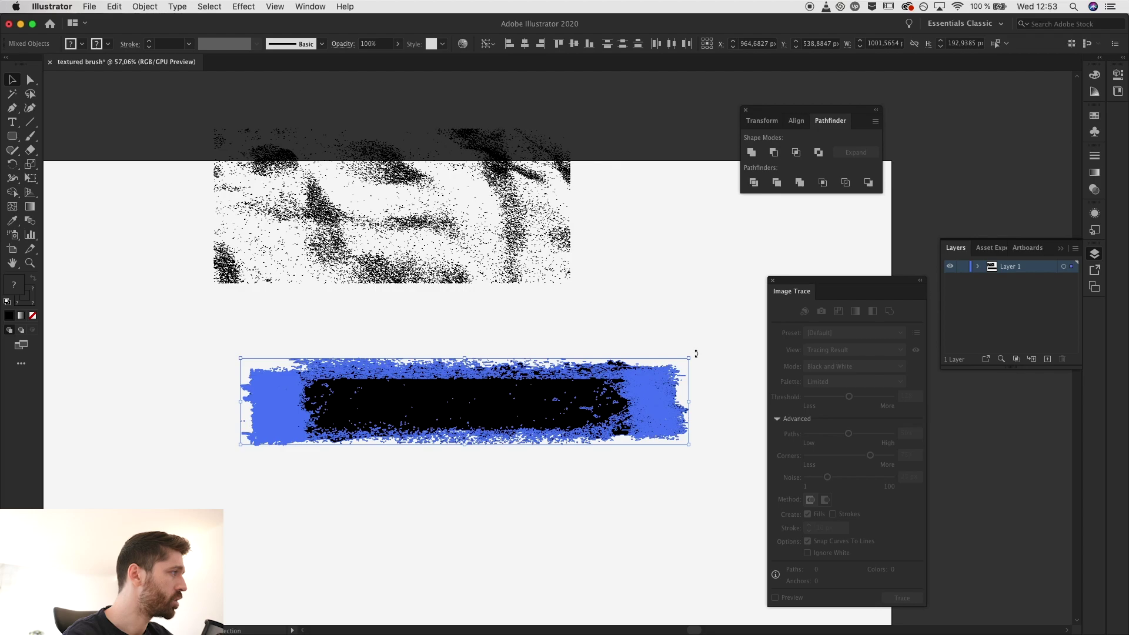
pyautogui.moveTo(696, 356); pyautogui.dragTo(696, 357)
pyautogui.moveTo(616, 353); pyautogui.dragTo(618, 353)
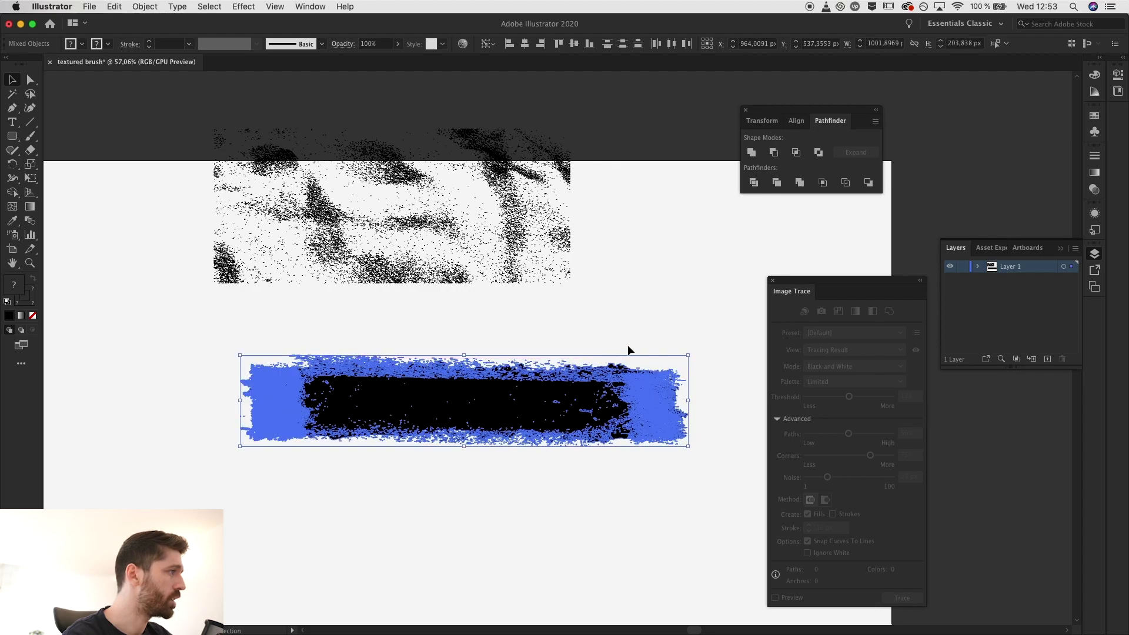
pyautogui.click(600, 330)
# Step: Clear the grains protruding above the stroke's upper-left edge and tidy the grains along the rest of the upper edge
pyautogui.scroll(3, 262, 335)
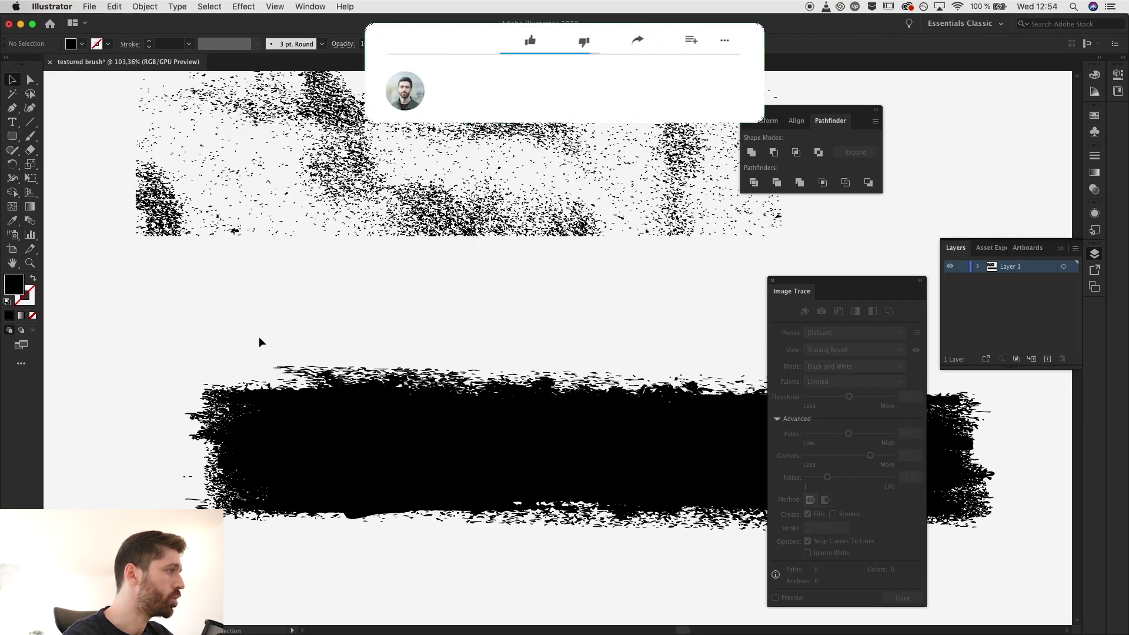
pyautogui.moveTo(259, 338)
pyautogui.mouseDown()
pyautogui.moveTo(489, 383)
pyautogui.moveTo(446, 379)
pyautogui.mouseUp()
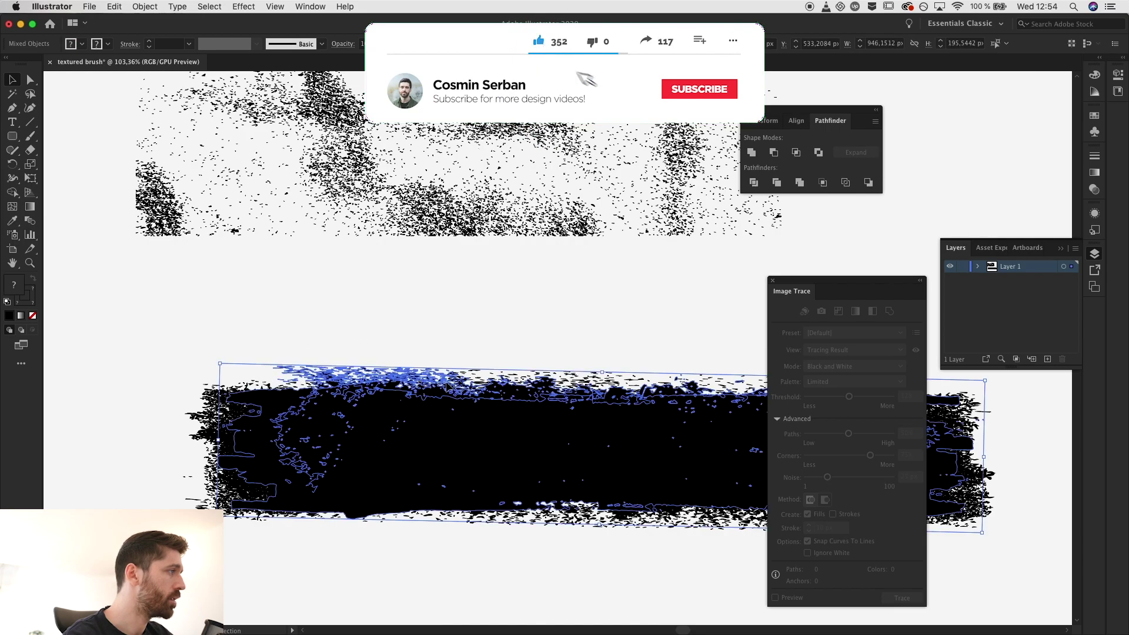
pyautogui.keyDown('shift'); pyautogui.click(233, 393); pyautogui.keyUp('shift')
pyautogui.click(411, 524)
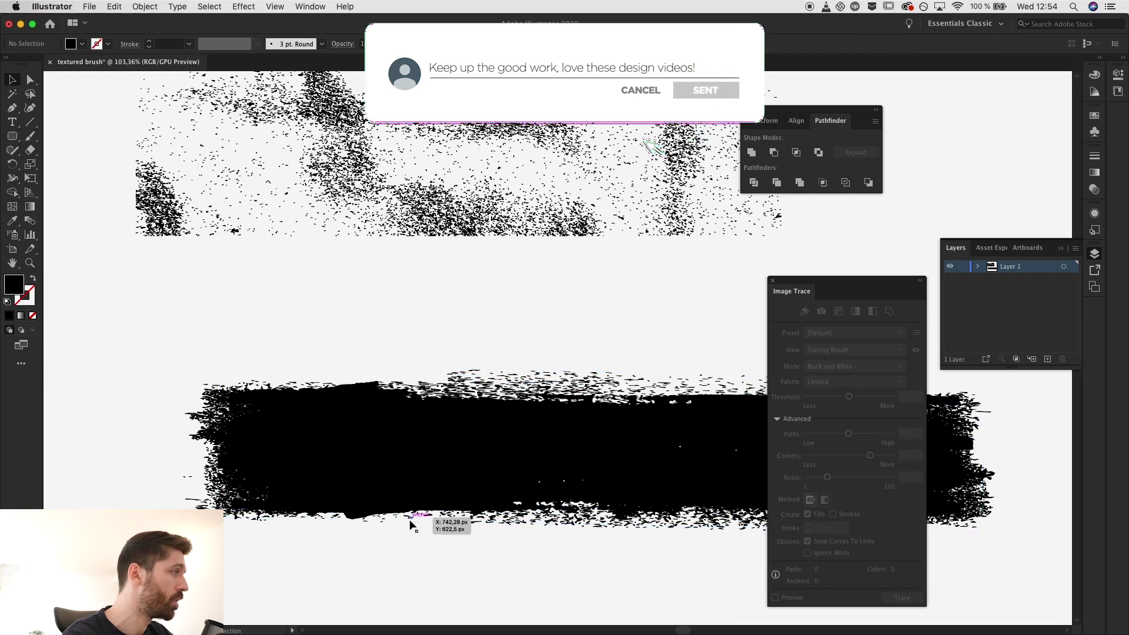
pyautogui.moveTo(427, 347)
pyautogui.mouseDown()
pyautogui.moveTo(675, 363)
pyautogui.moveTo(685, 380)
pyautogui.mouseUp()
pyautogui.moveTo(575, 378); pyautogui.dragTo(706, 391)
pyautogui.click(497, 245)
# Step: Tilt the stroke pieces slightly counterclockwise and bring the grain band over the bare upper-left edge
pyautogui.press('super+minus')
pyautogui.moveTo(696, 494)
pyautogui.mouseDown()
pyautogui.moveTo(265, 365)
pyautogui.moveTo(197, 362)
pyautogui.mouseUp()
pyautogui.moveTo(660, 507); pyautogui.dragTo(679, 511)
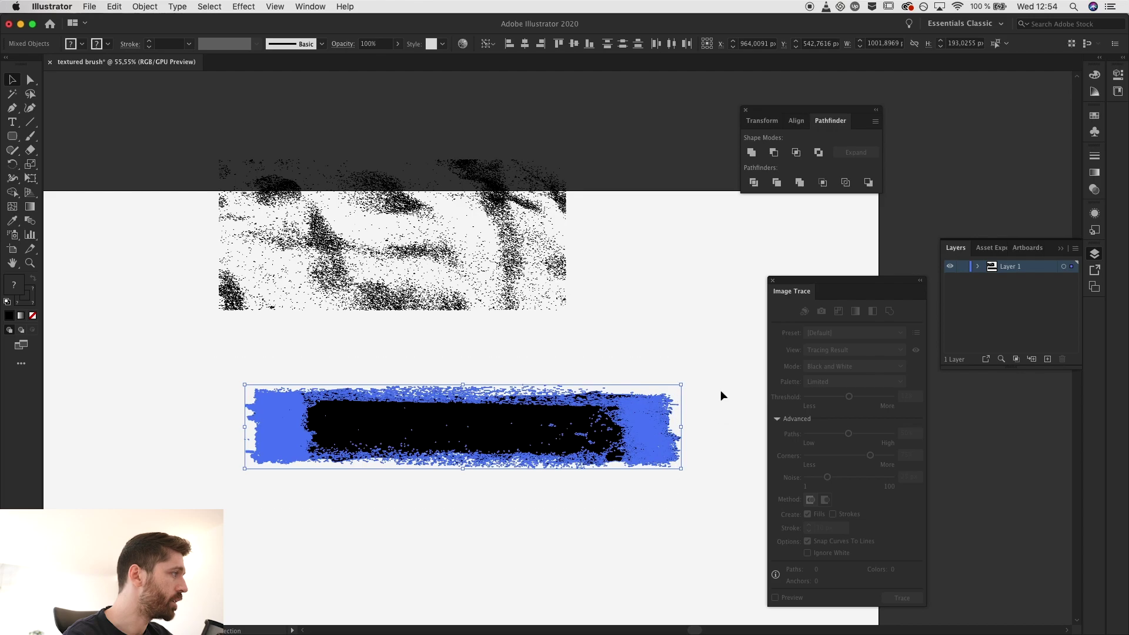
pyautogui.click(686, 388)
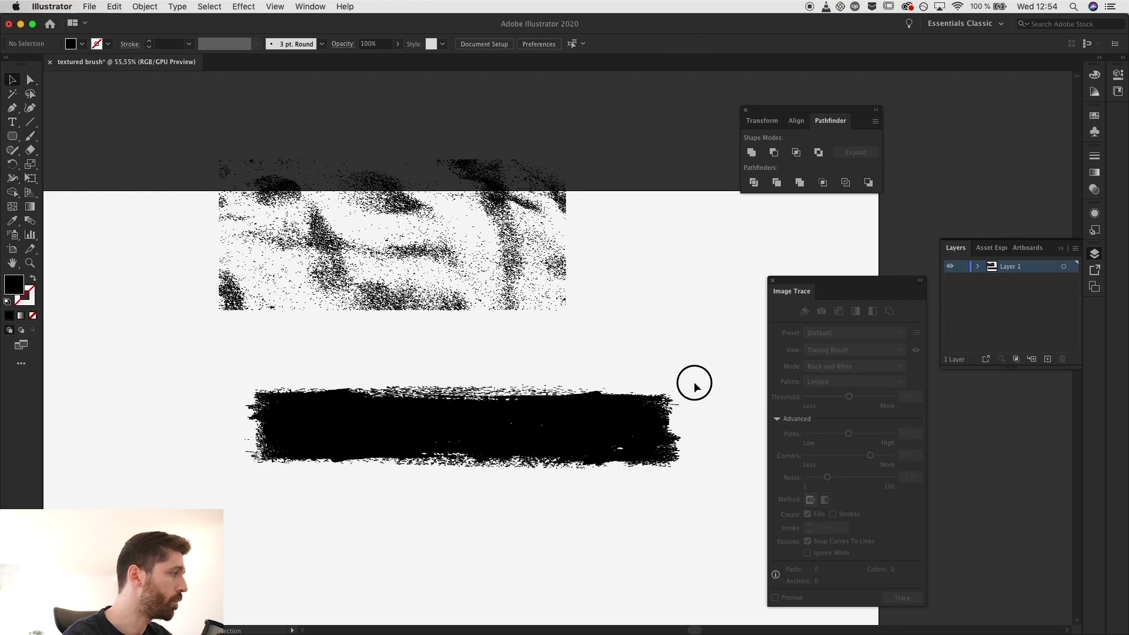
pyautogui.moveTo(693, 383); pyautogui.dragTo(199, 486)
pyautogui.moveTo(447, 441)
pyautogui.mouseDown()
pyautogui.moveTo(447, 365)
pyautogui.moveTo(458, 398)
pyautogui.moveTo(504, 396)
pyautogui.moveTo(330, 395)
pyautogui.mouseUp()
pyautogui.click(323, 371)
# Step: Remove the stray grain clump sticking out above the stroke's upper edge
pyautogui.scroll(5, 308, 394)
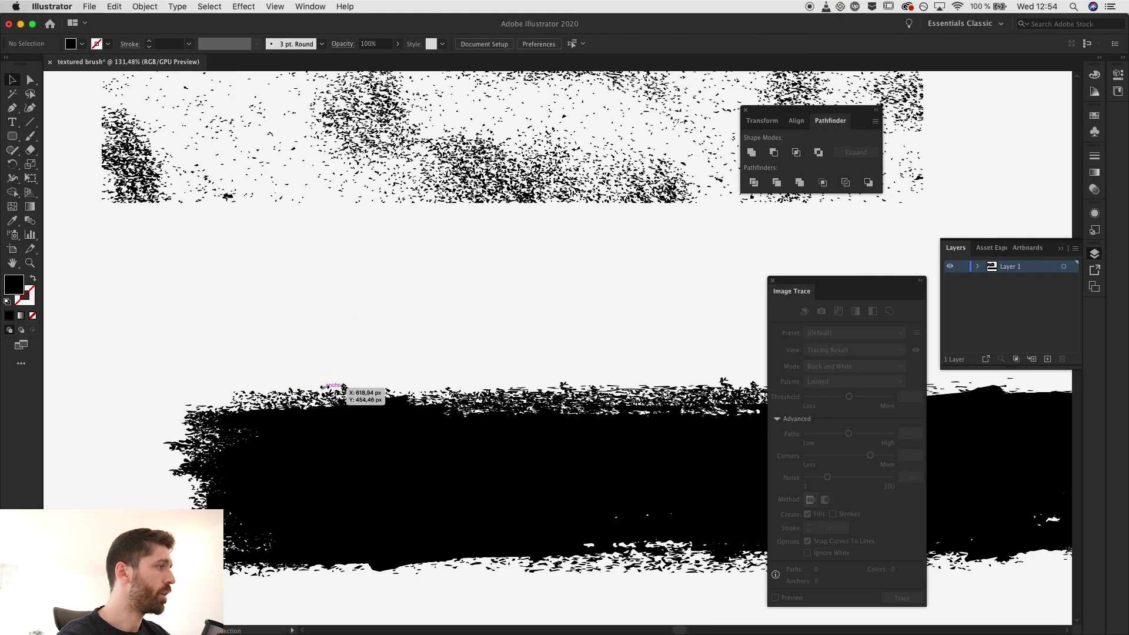
pyautogui.hscroll(5, 330, 390)
pyautogui.moveTo(514, 361); pyautogui.dragTo(541, 383)
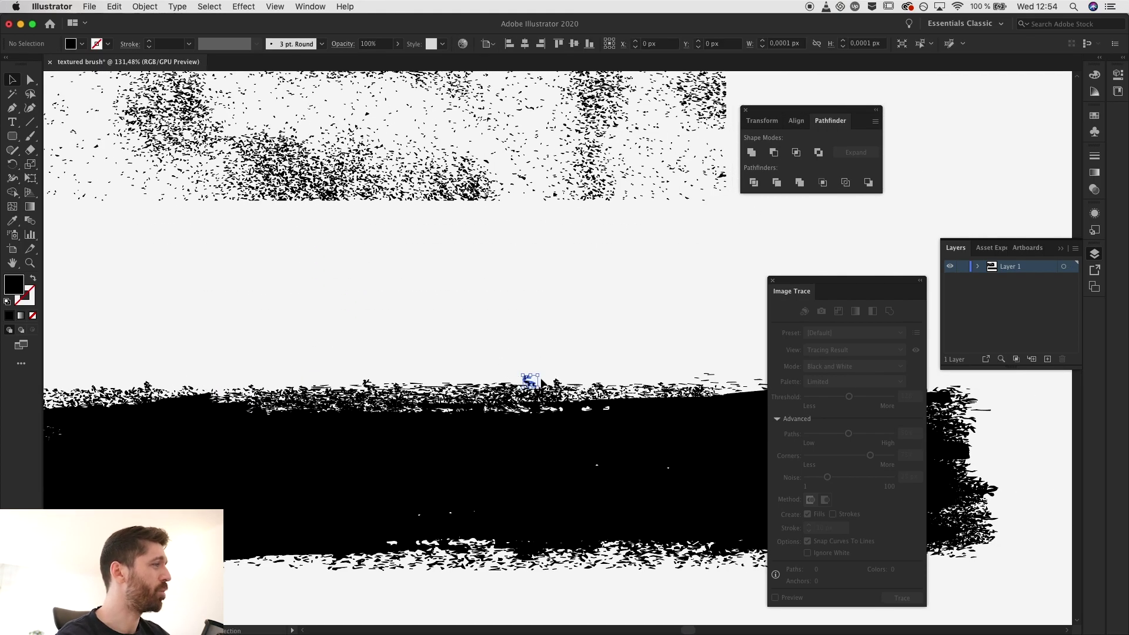
# Step: Merge all the stroke and grain pieces, using black sampled from the stroke as their common fill
pyautogui.scroll(-5, 542, 383)
pyautogui.moveTo(275, 340); pyautogui.dragTo(763, 513)
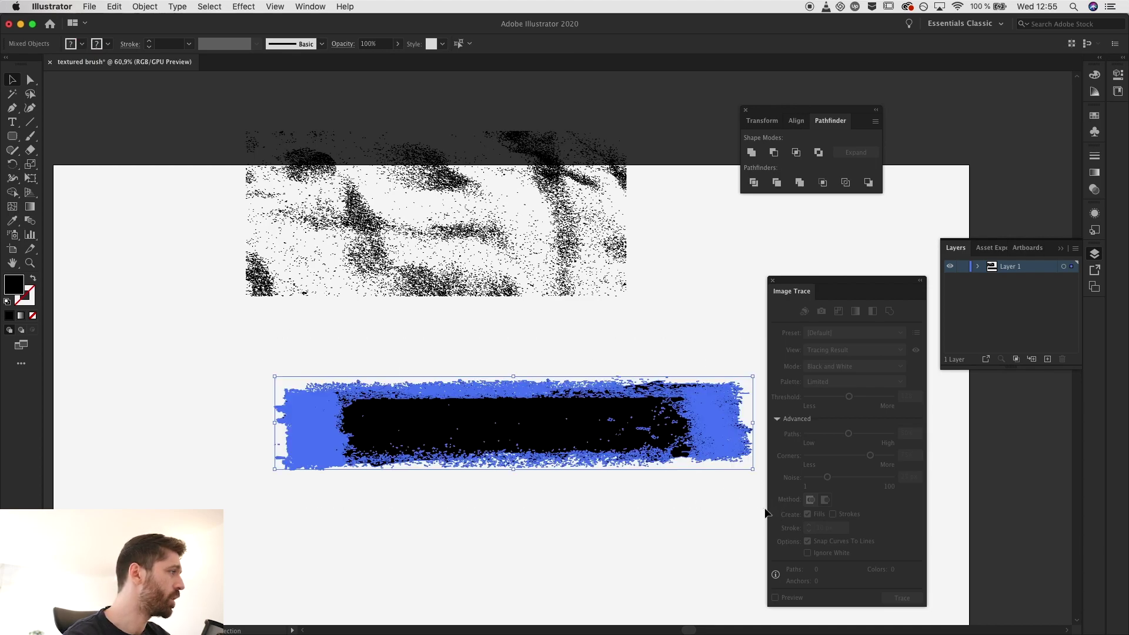
pyautogui.click(800, 183)
pyautogui.press('i')
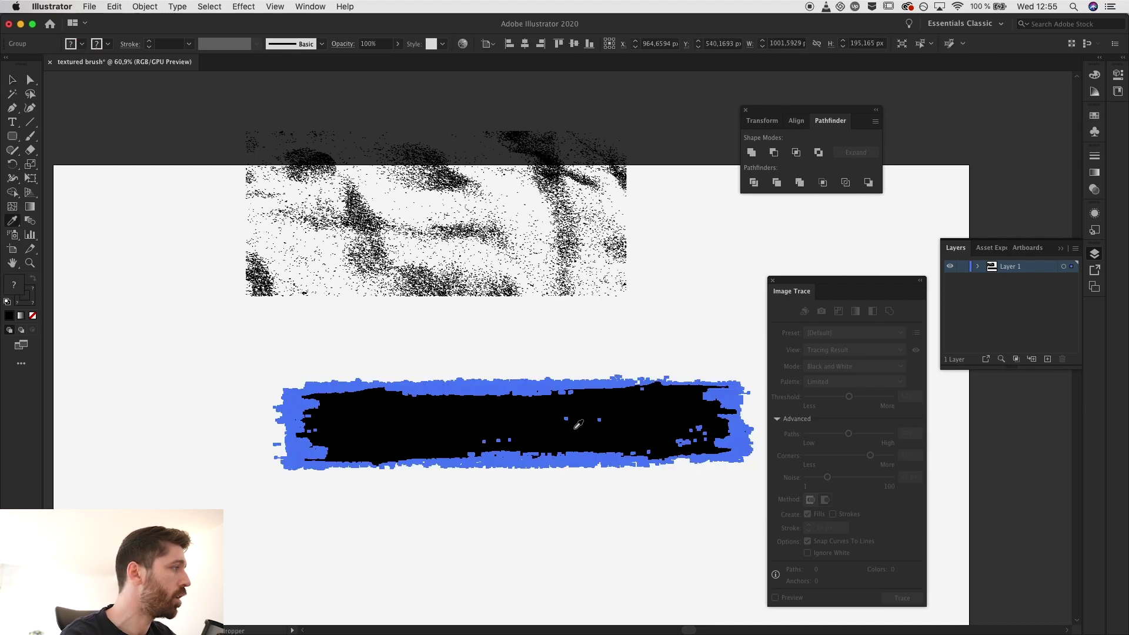
pyautogui.click(473, 414)
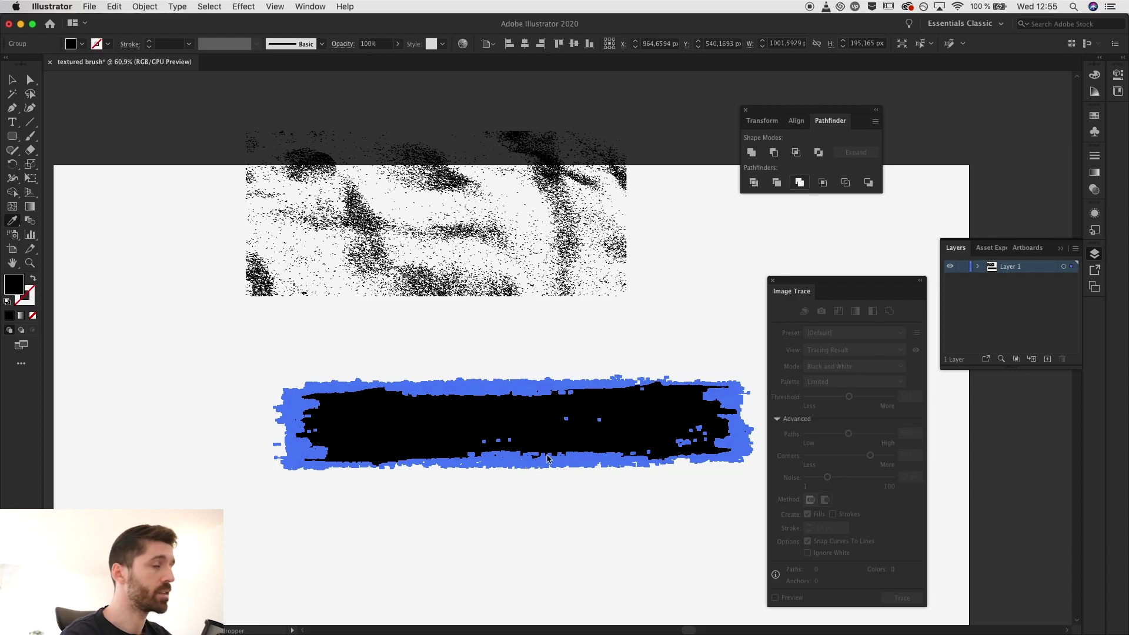
pyautogui.press('super+z')
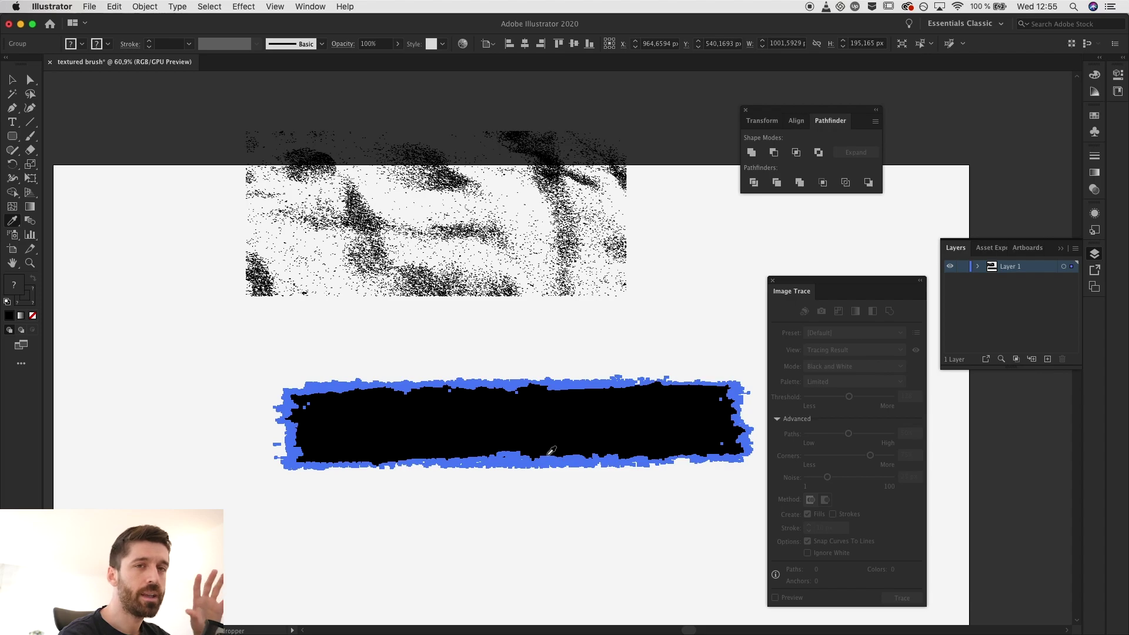
# Step: Examine the merged stroke's outline and the loose grains along its upper edge
pyautogui.scroll(2, 552, 450)
pyautogui.press('shift+super+a')
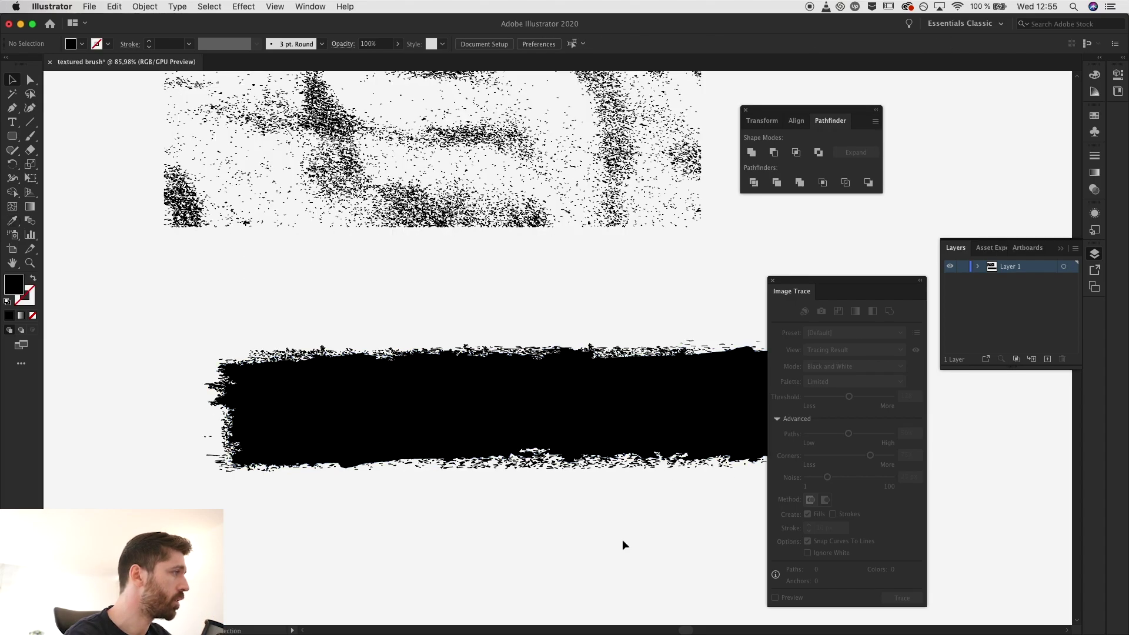
pyautogui.press('a')
pyautogui.moveTo(435, 321); pyautogui.dragTo(478, 342)
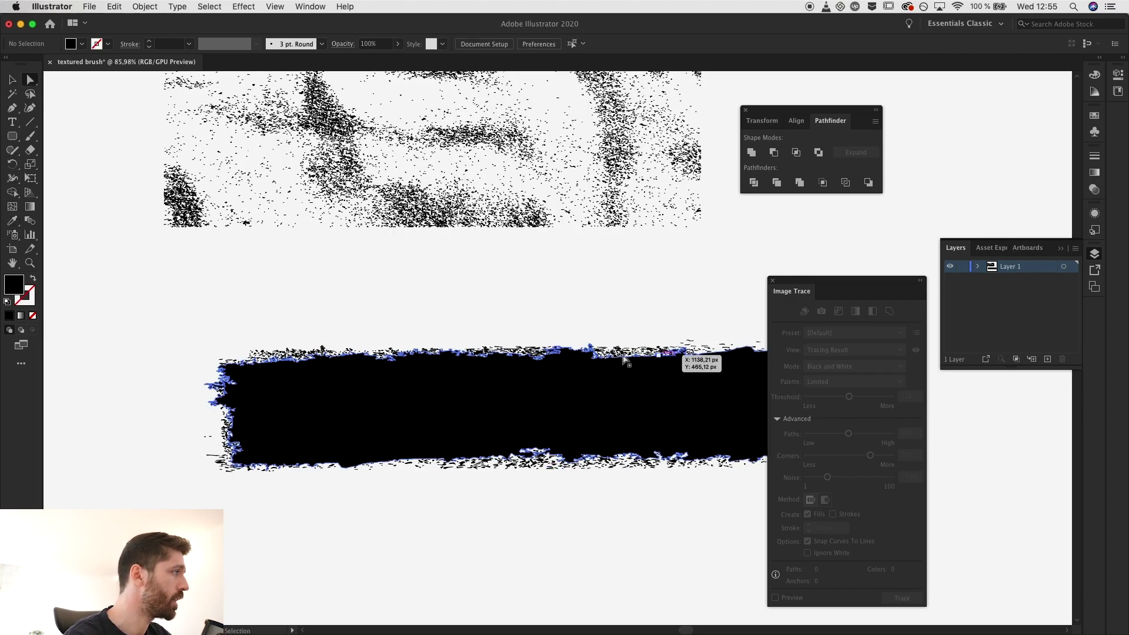
pyautogui.click(604, 351)
pyautogui.click(598, 545)
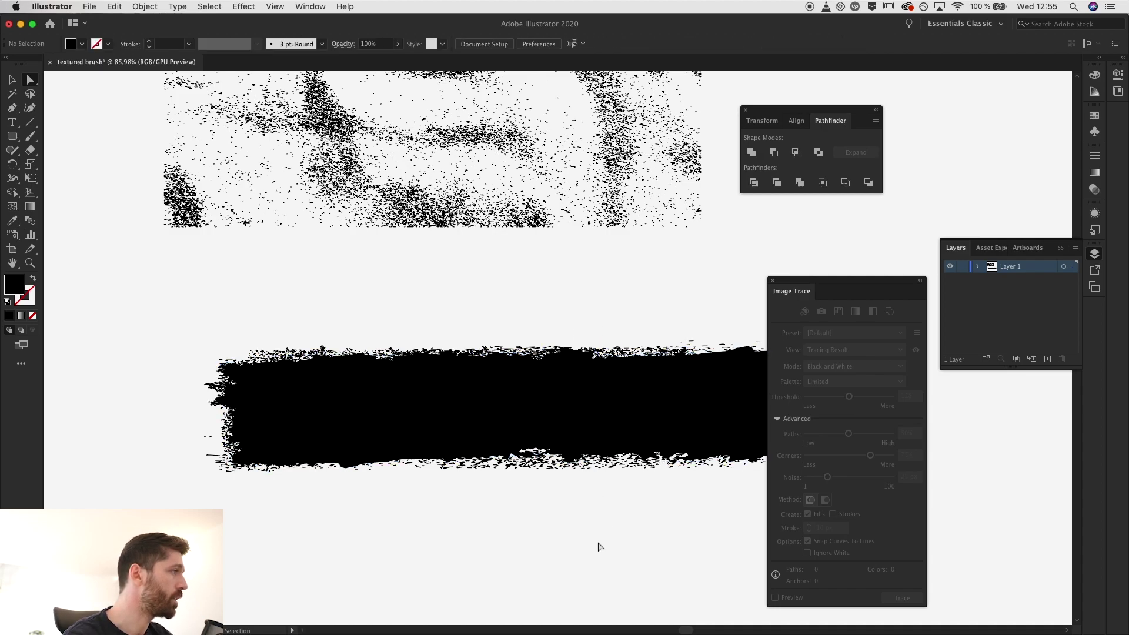
# Step: Try to overlay a second copy of the merged stroke on the original and combine the two
pyautogui.press('v')
pyautogui.hscroll(5, 530, 459)
pyautogui.click(486, 391)
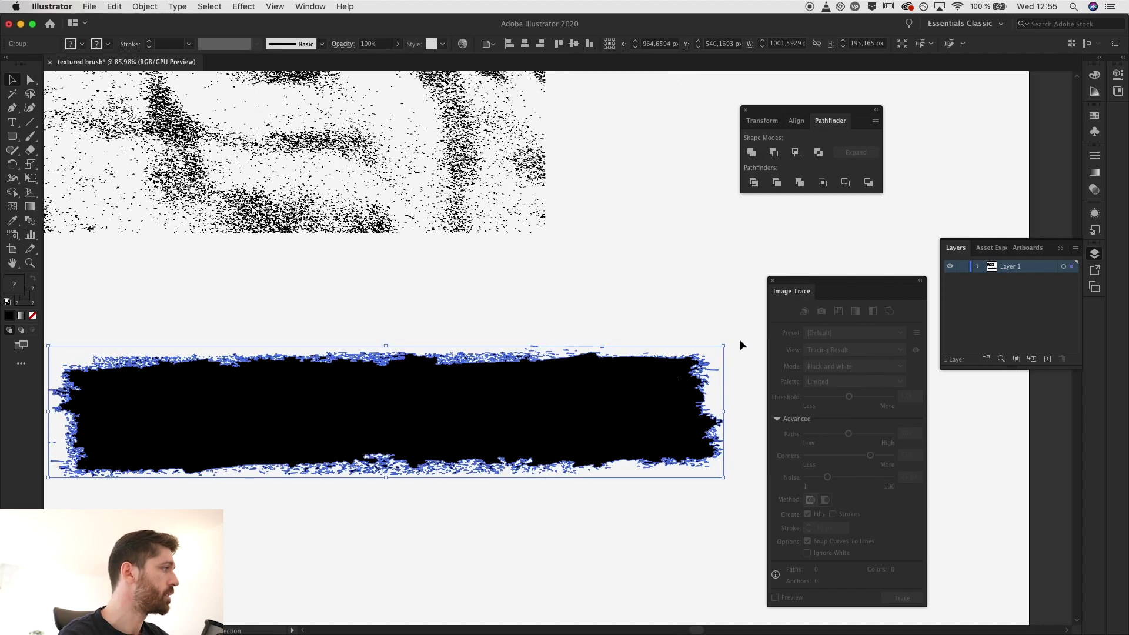
pyautogui.scroll(-3, 479, 422)
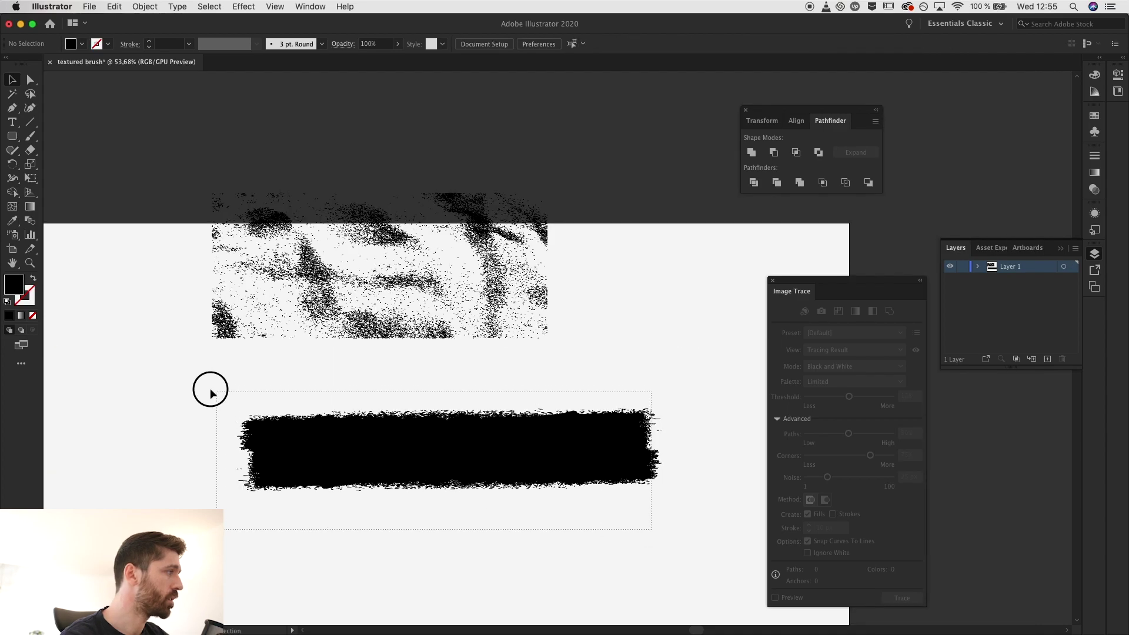
pyautogui.scroll(2, 487, 509)
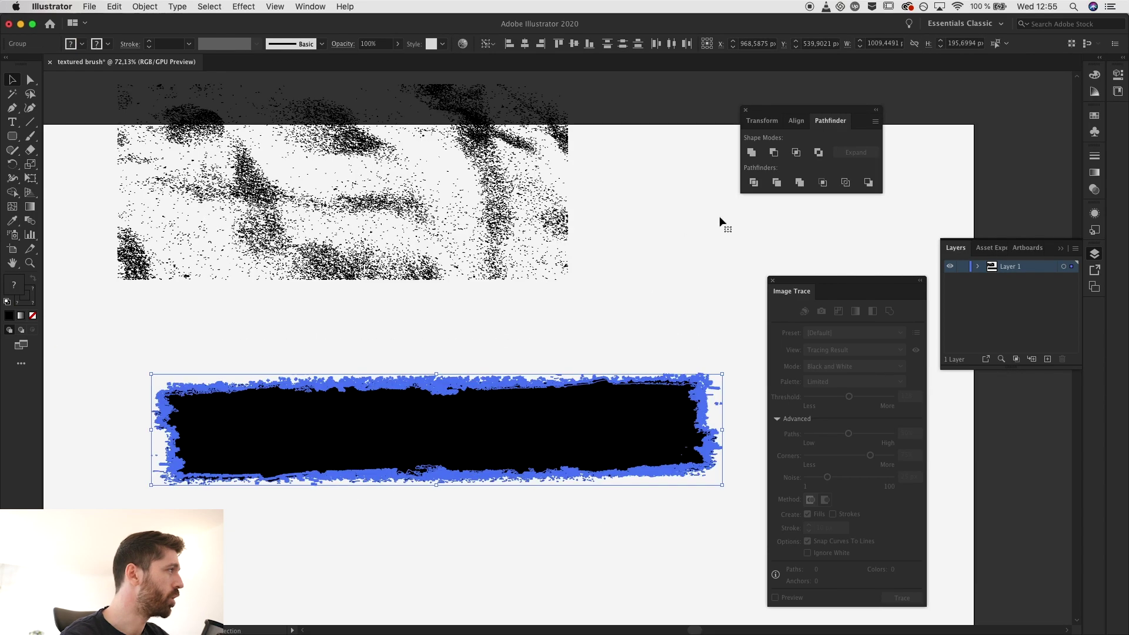
pyautogui.click(819, 184)
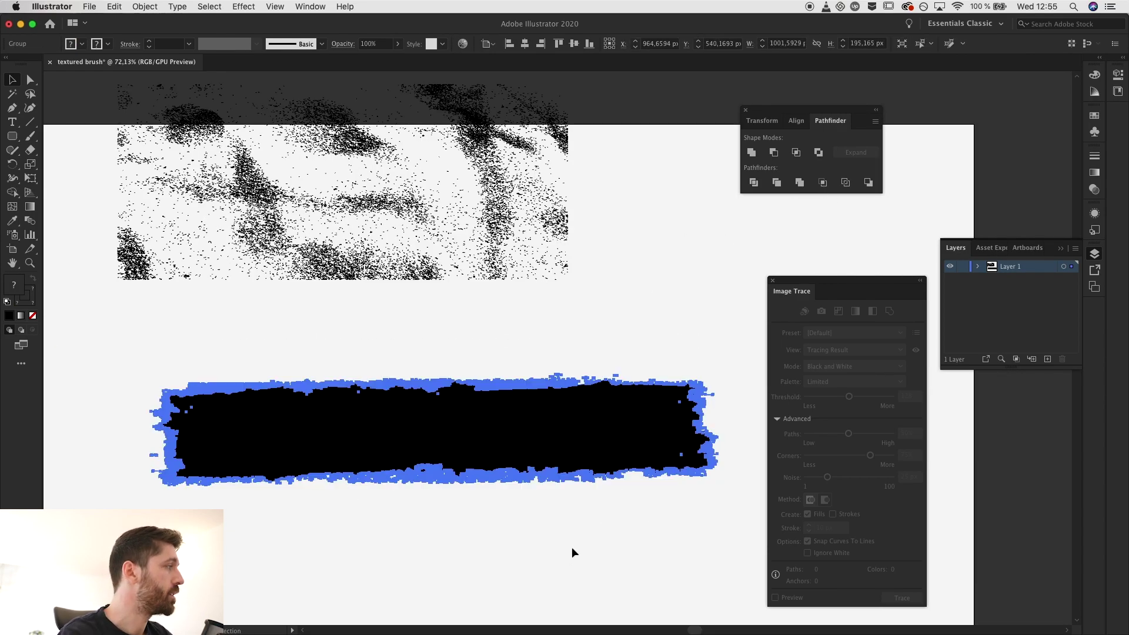
# Step: Overlay a copy of the merged stroke rotated by 180° on the original
pyautogui.moveTo(723, 368); pyautogui.dragTo(247, 504)
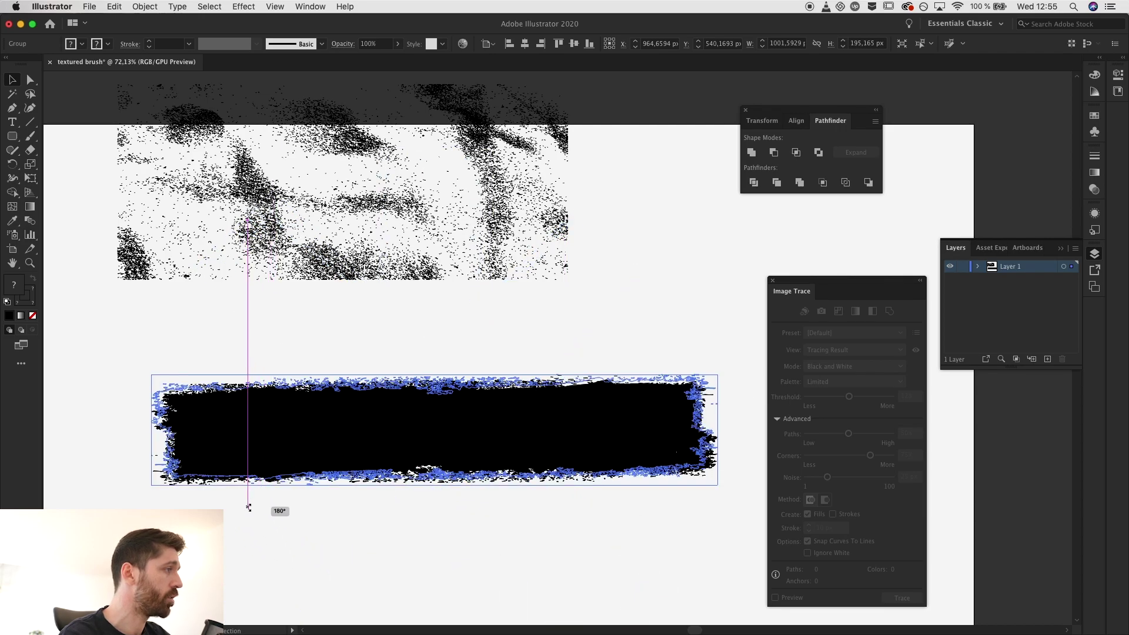
pyautogui.click(328, 551)
pyautogui.click(436, 412)
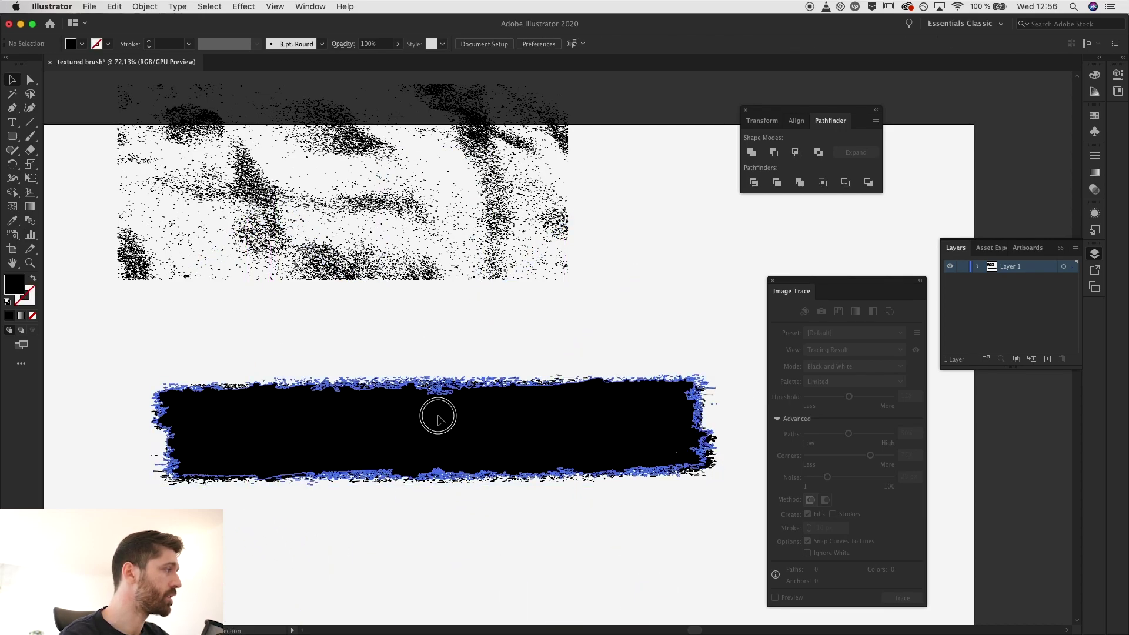
pyautogui.click(506, 516)
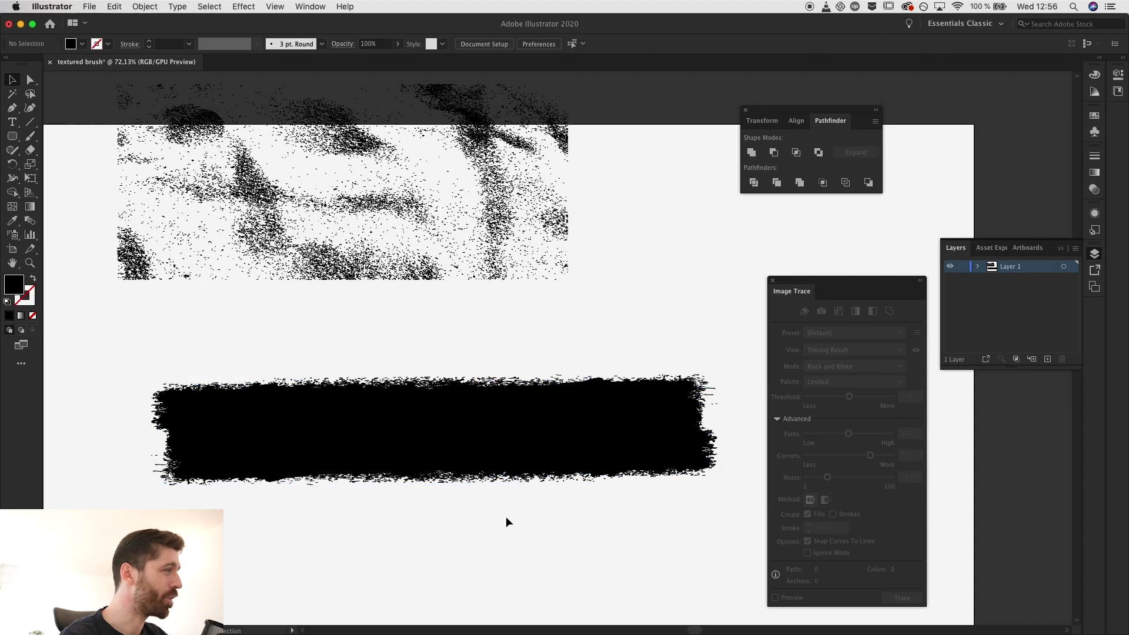
# Step: Merge the stroke with its rotated copy and turn the result slightly clockwise to level it
pyautogui.moveTo(590, 517); pyautogui.dragTo(343, 331)
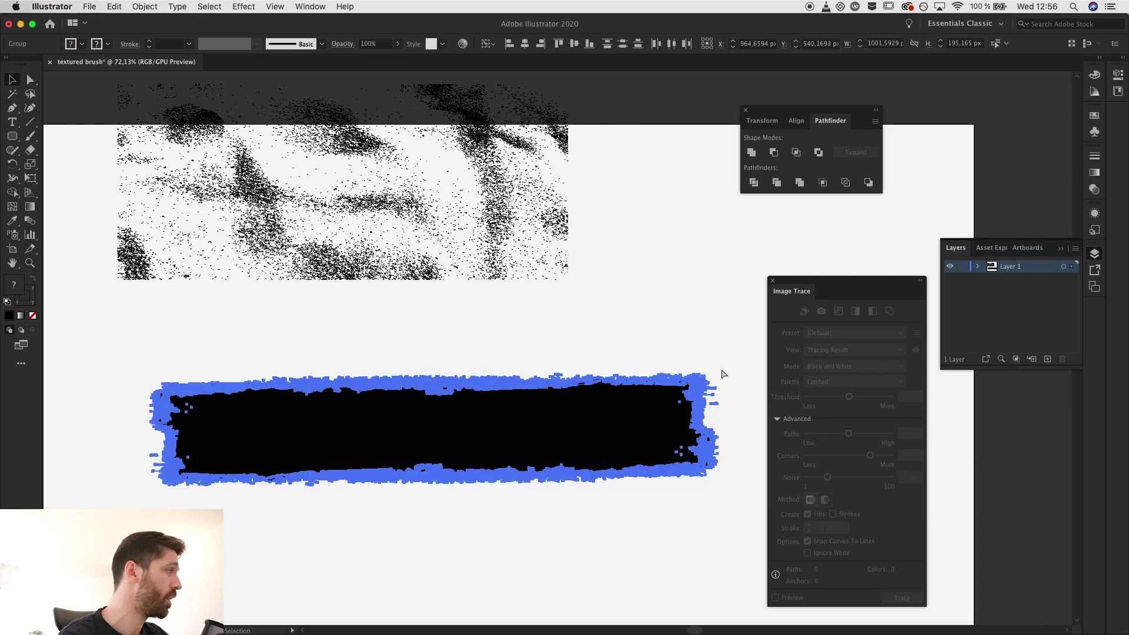
pyautogui.moveTo(724, 374)
pyautogui.mouseDown()
pyautogui.moveTo(333, 555)
pyautogui.moveTo(285, 509)
pyautogui.moveTo(255, 447)
pyautogui.mouseUp()
pyautogui.press('super+shift+a')
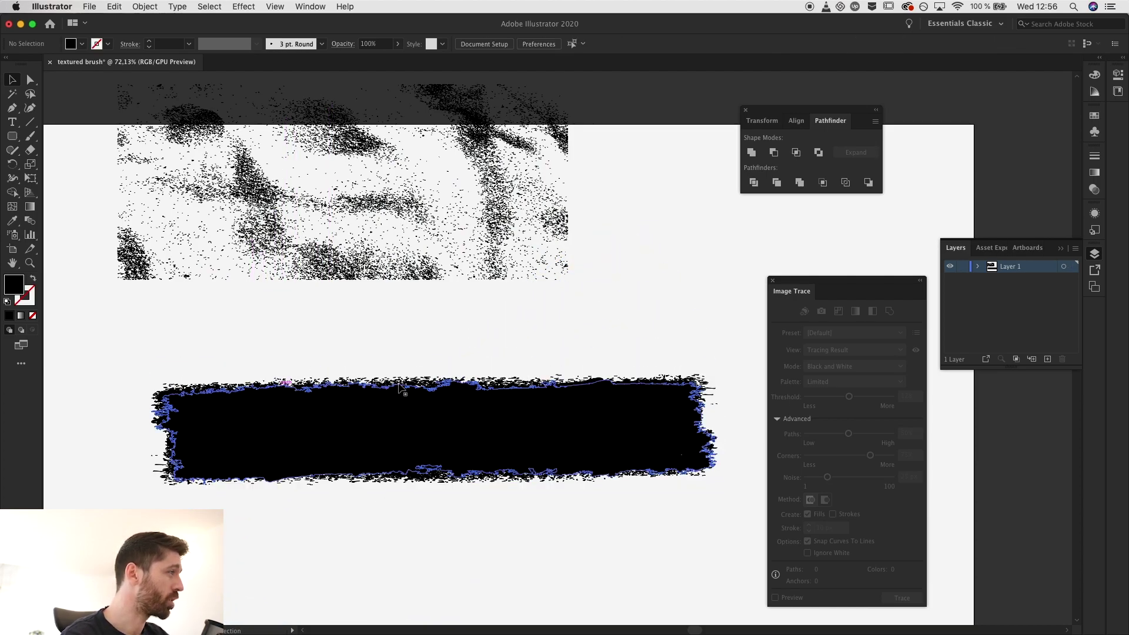
pyautogui.click(663, 429)
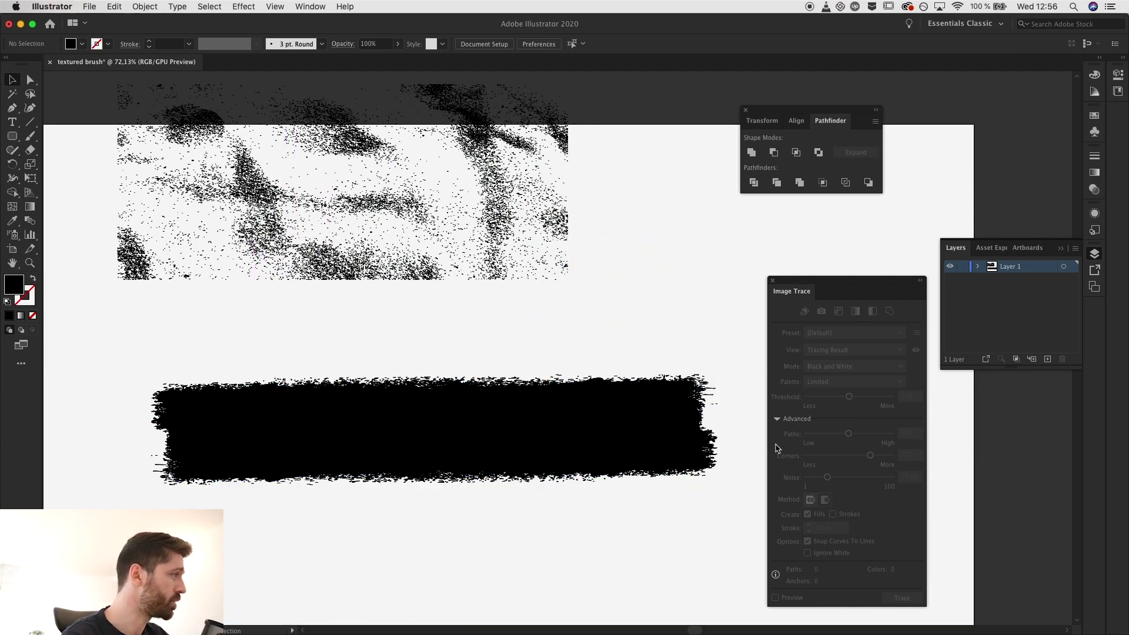
pyautogui.click(801, 183)
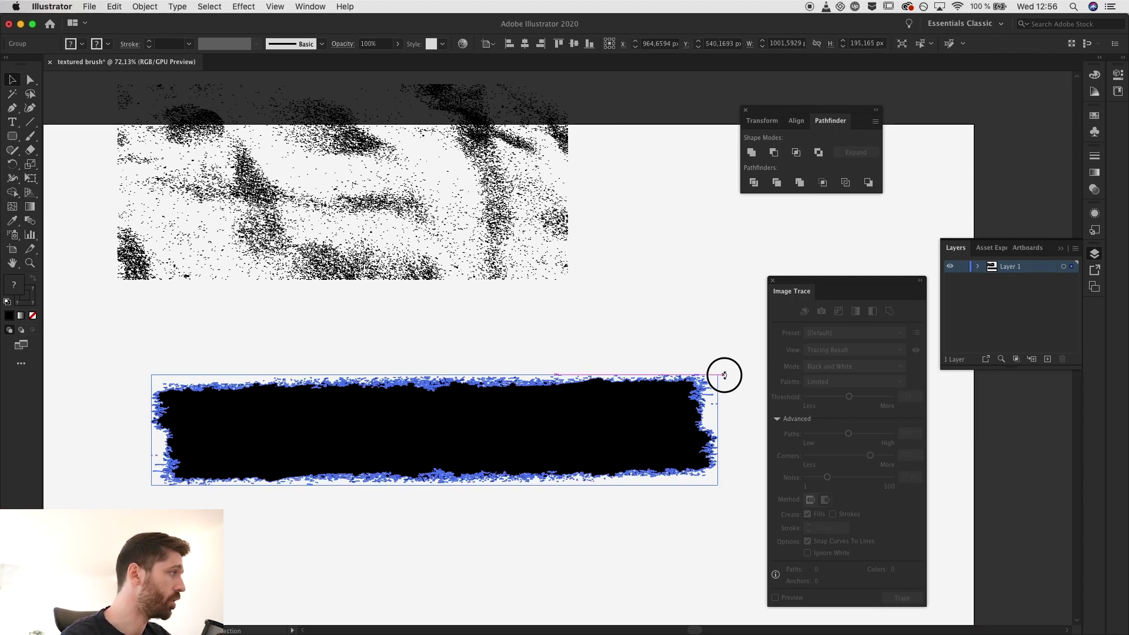
pyautogui.moveTo(724, 375); pyautogui.dragTo(724, 375)
pyautogui.click(680, 557)
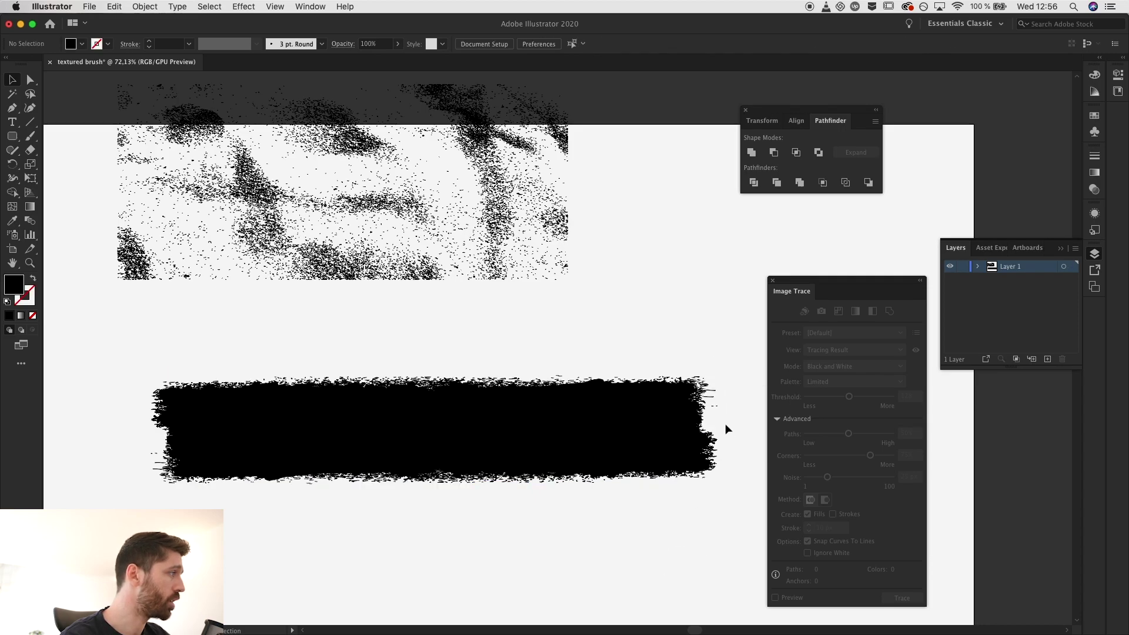
# Step: Remove the protruding chunks at the merged stroke's lower-right and upper-left ends
pyautogui.press('a')
pyautogui.moveTo(734, 497); pyautogui.dragTo(706, 436)
pyautogui.click(722, 464)
pyautogui.moveTo(170, 433); pyautogui.dragTo(170, 424)
pyautogui.click(240, 370)
pyautogui.press('v')
pyautogui.click(310, 436)
pyautogui.click(311, 437)
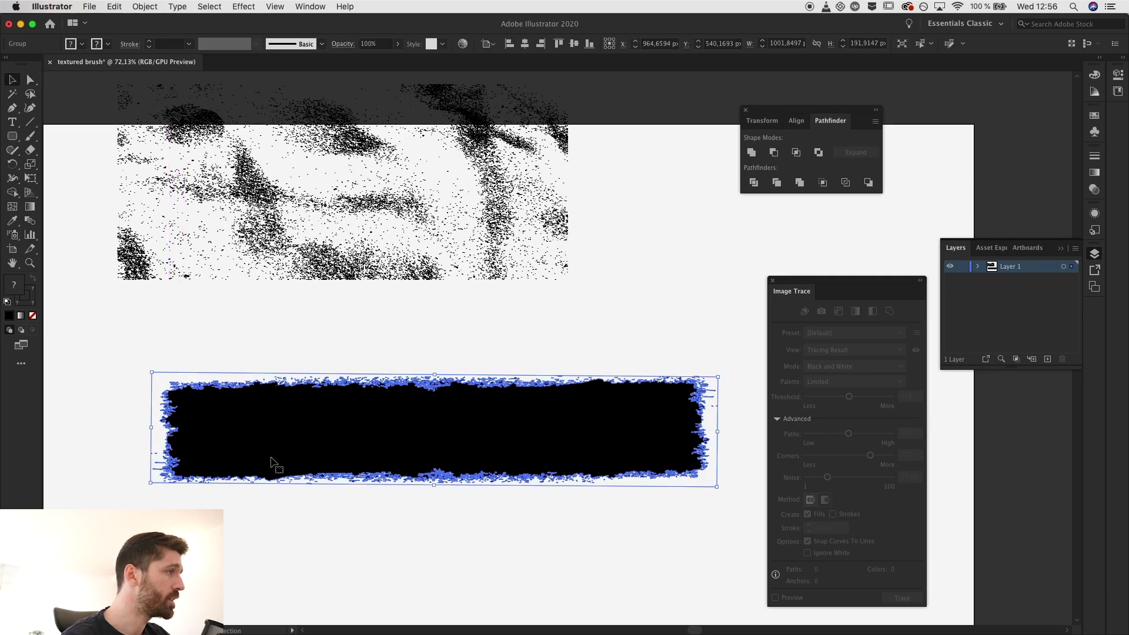
# Step: Delete the loose outlying grains beyond both ends of the stroke, reducing its width to about 972 px
pyautogui.scroll(3, 221, 458)
pyautogui.click(83, 434)
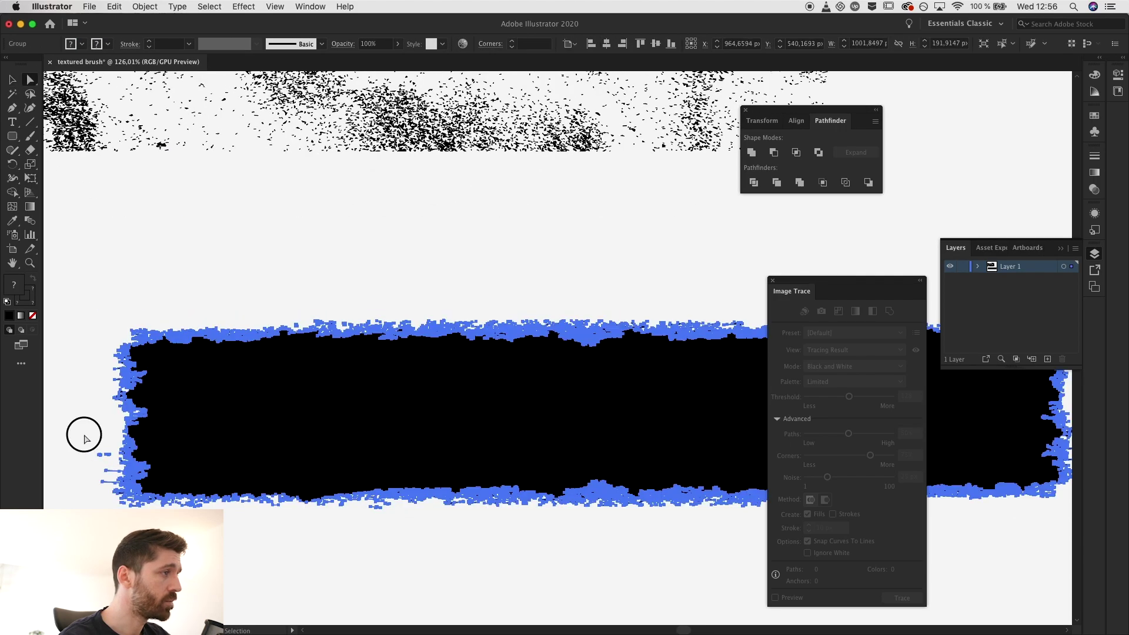
pyautogui.press('a')
pyautogui.scroll(-3, 443, 531)
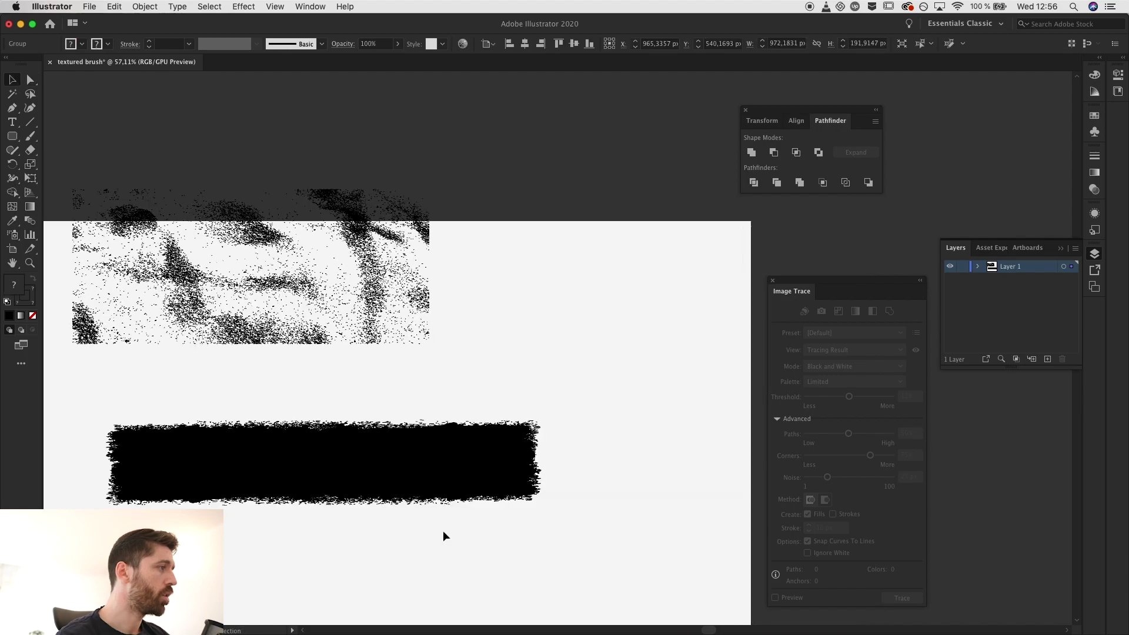
pyautogui.press('v')
pyautogui.press('super+z')
pyautogui.scroll(3, 442, 530)
pyautogui.click(569, 528)
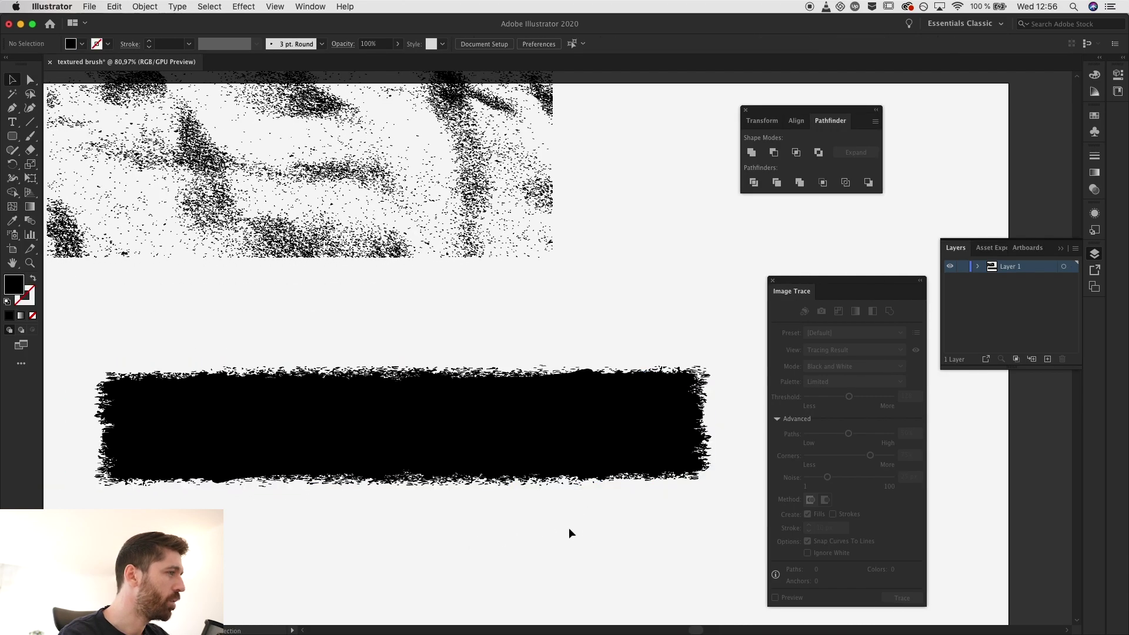
pyautogui.click(544, 441)
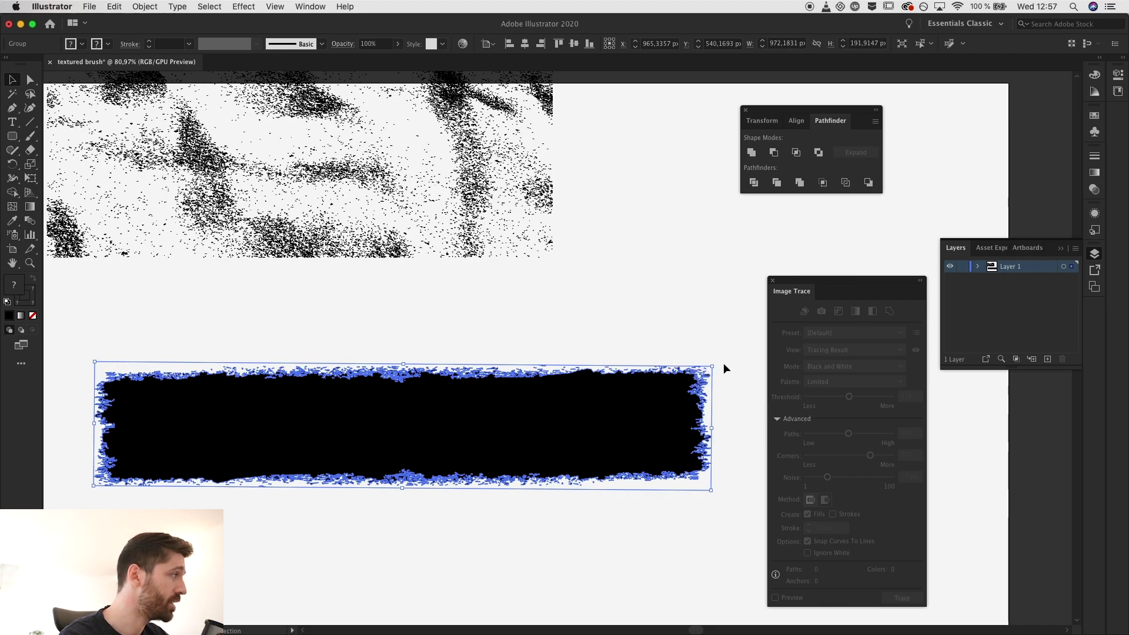
# Step: Rotate the merged stroke very slightly clockwise to level it and reset its bounding box
pyautogui.moveTo(724, 369); pyautogui.dragTo(718, 363)
pyautogui.rightClick(634, 410)
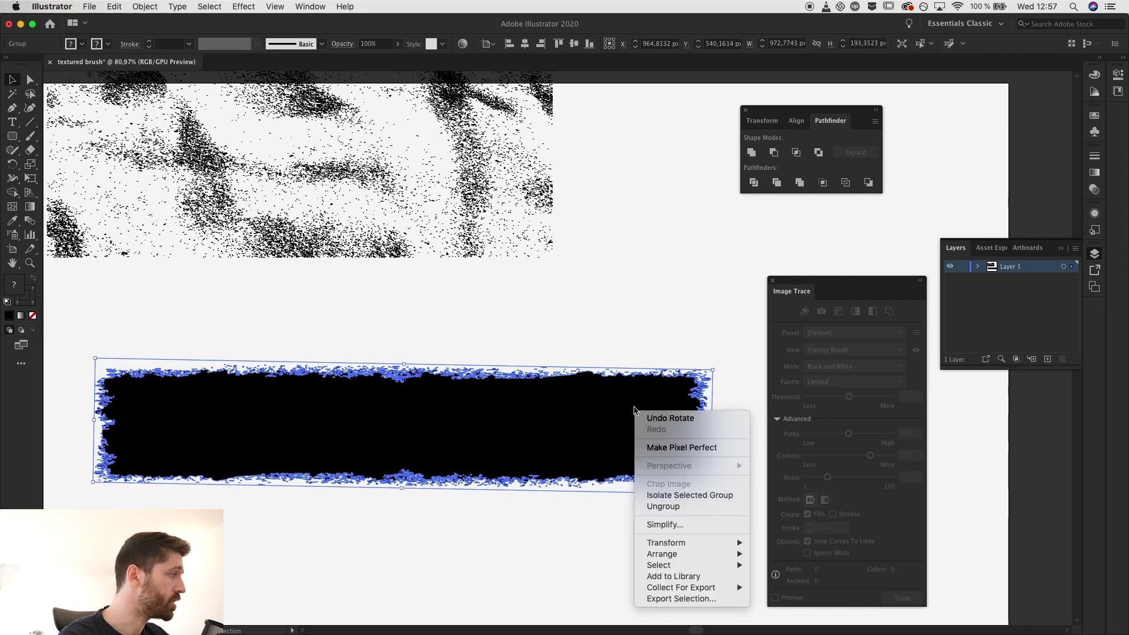
pyautogui.moveTo(723, 543)
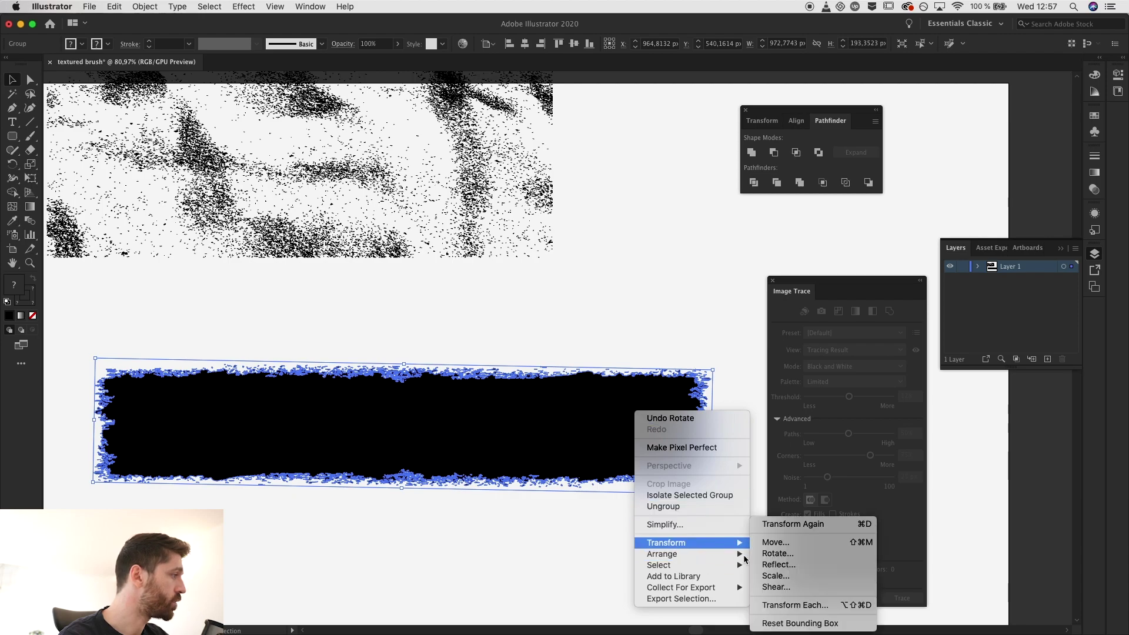
pyautogui.click(806, 623)
pyautogui.click(608, 540)
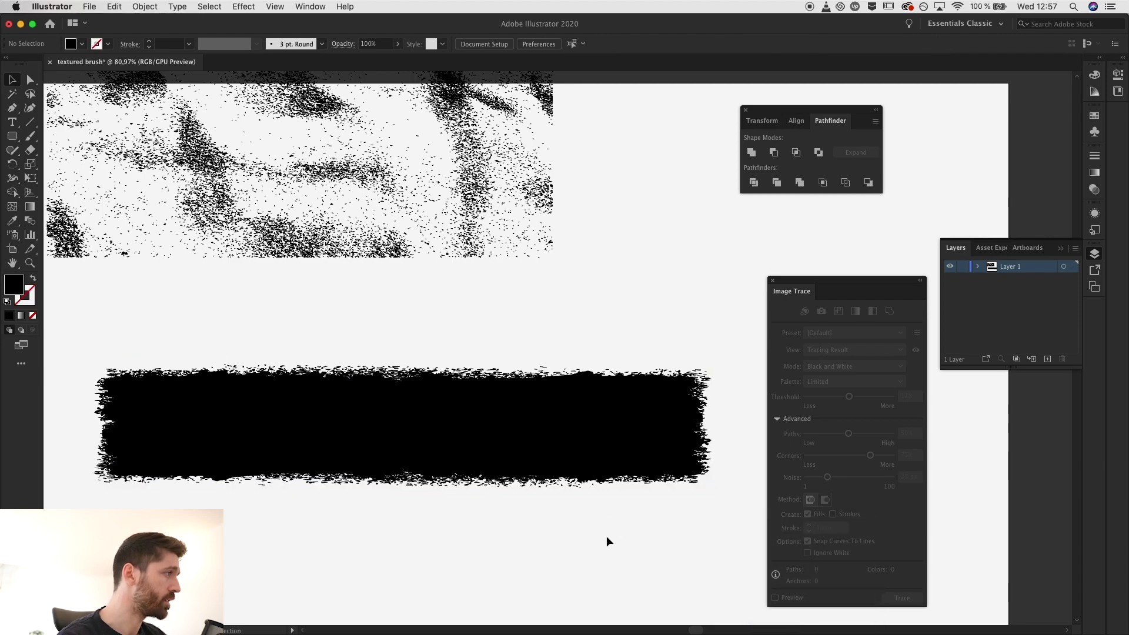
# Step: Delete the leftover traced dust texture above the stroke and move the stroke to the artboard's upper-left corner
pyautogui.click(475, 408)
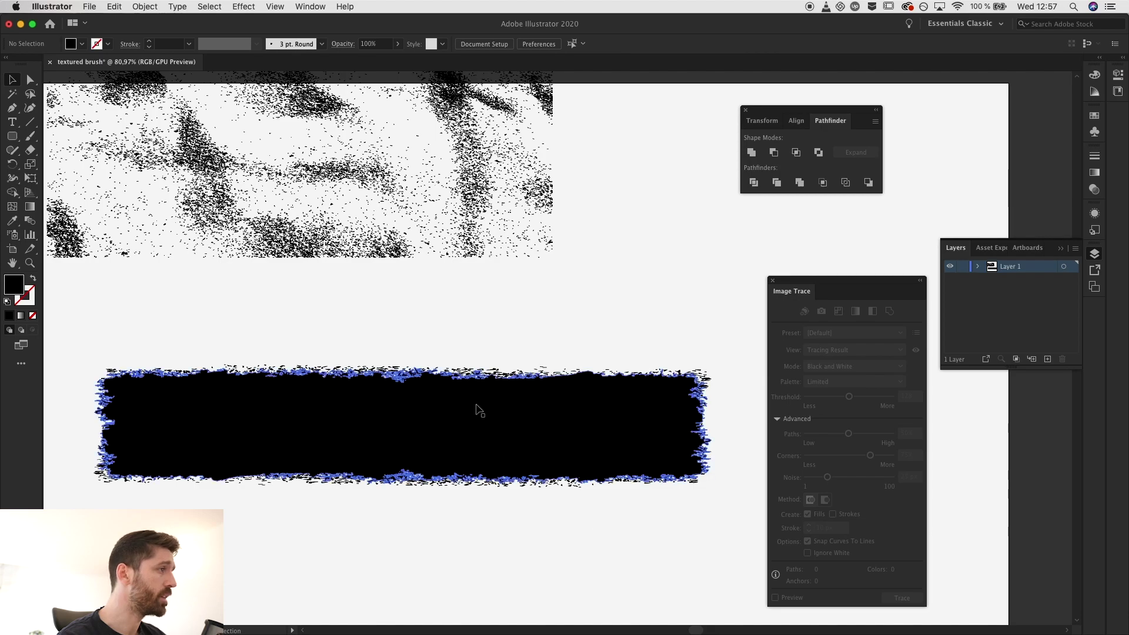
pyautogui.scroll(-5, 462, 487)
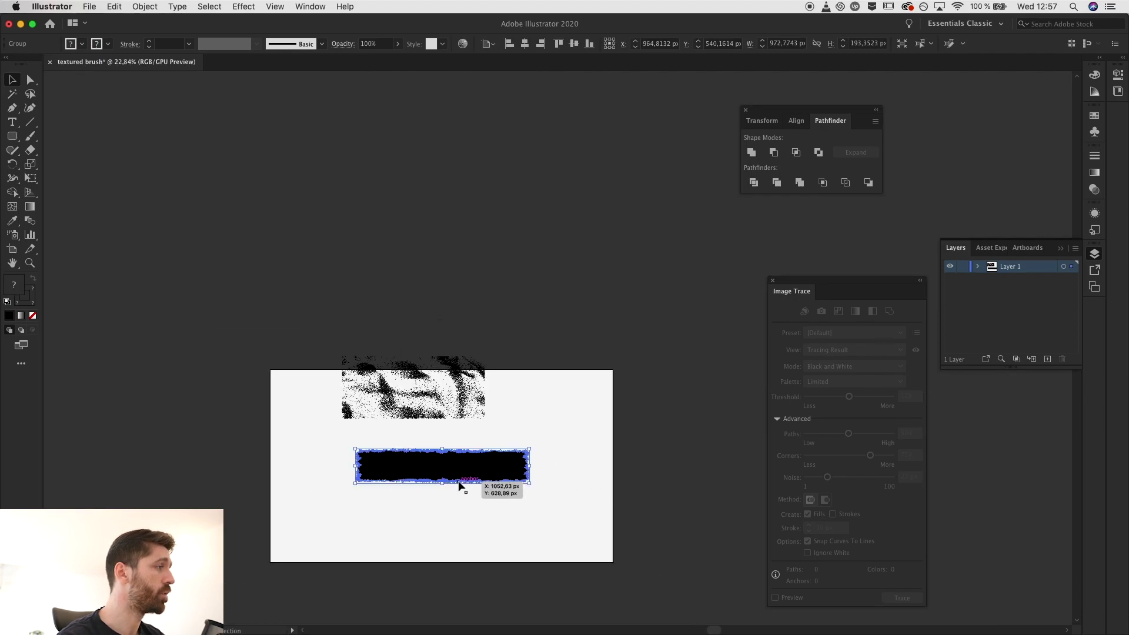
pyautogui.moveTo(504, 408); pyautogui.dragTo(222, 265)
pyautogui.press('Delete')
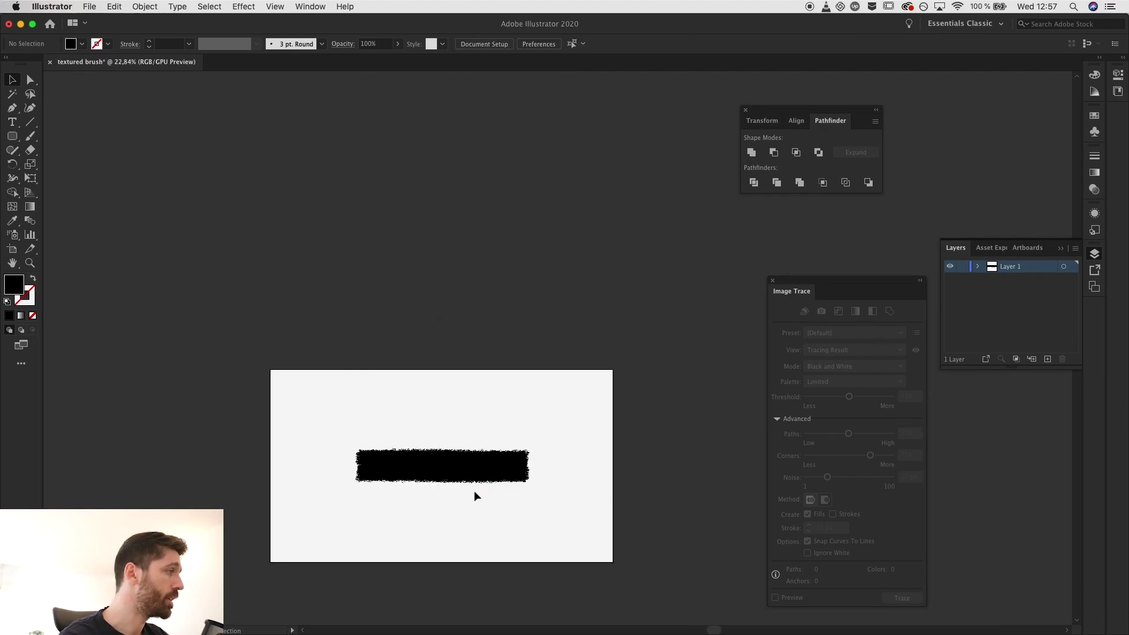
pyautogui.moveTo(474, 488); pyautogui.dragTo(398, 411)
# Step: Give all pieces of the stroke the same solid black fill with the Eyedropper and combine them with Pathfinder Merge
pyautogui.scroll(3, 399, 411)
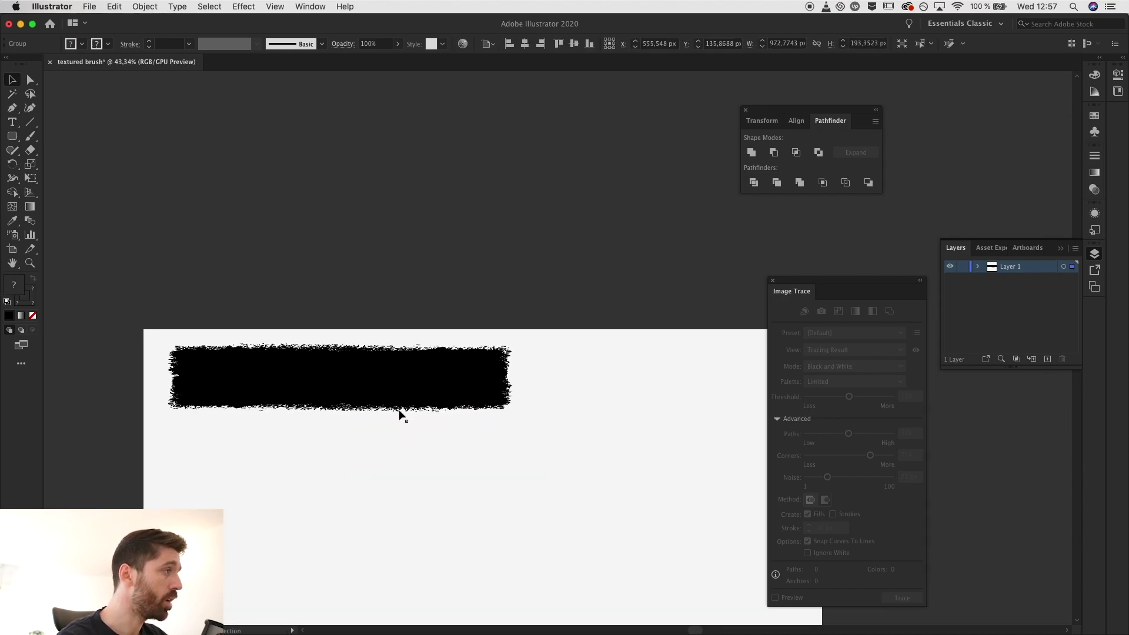
pyautogui.scroll(3, 400, 414)
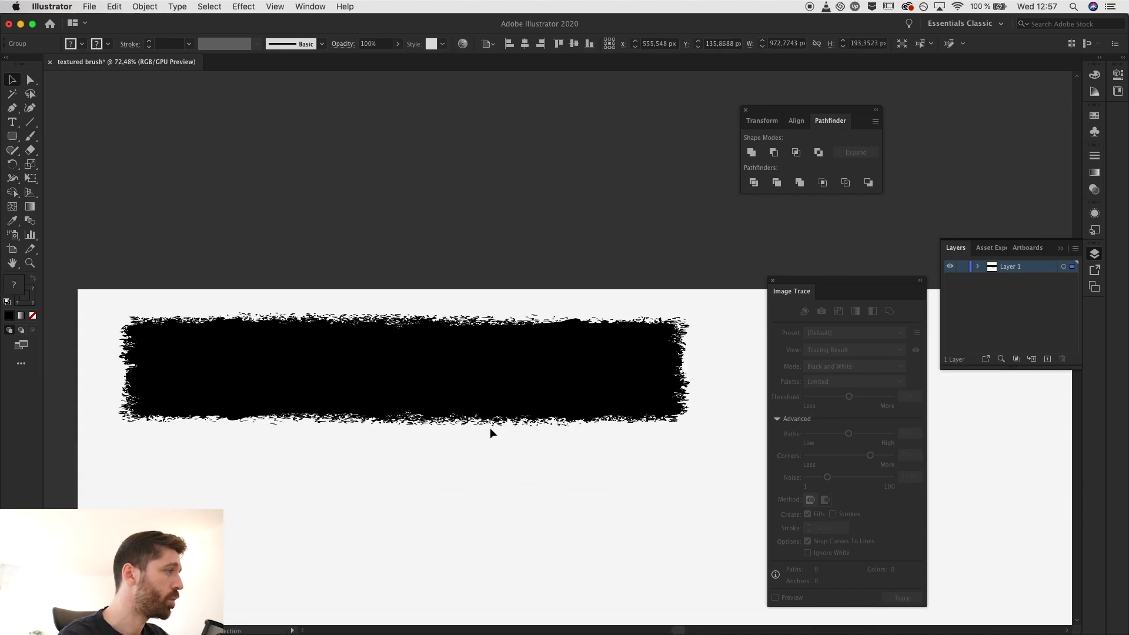
pyautogui.scroll(1, 489, 429)
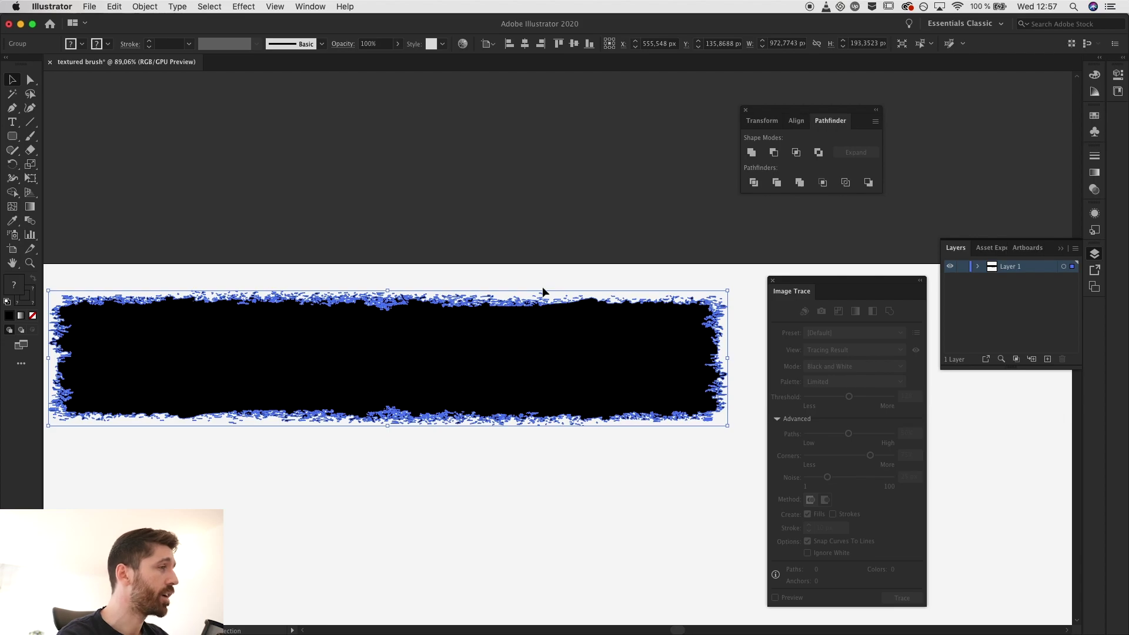
pyautogui.click(800, 183)
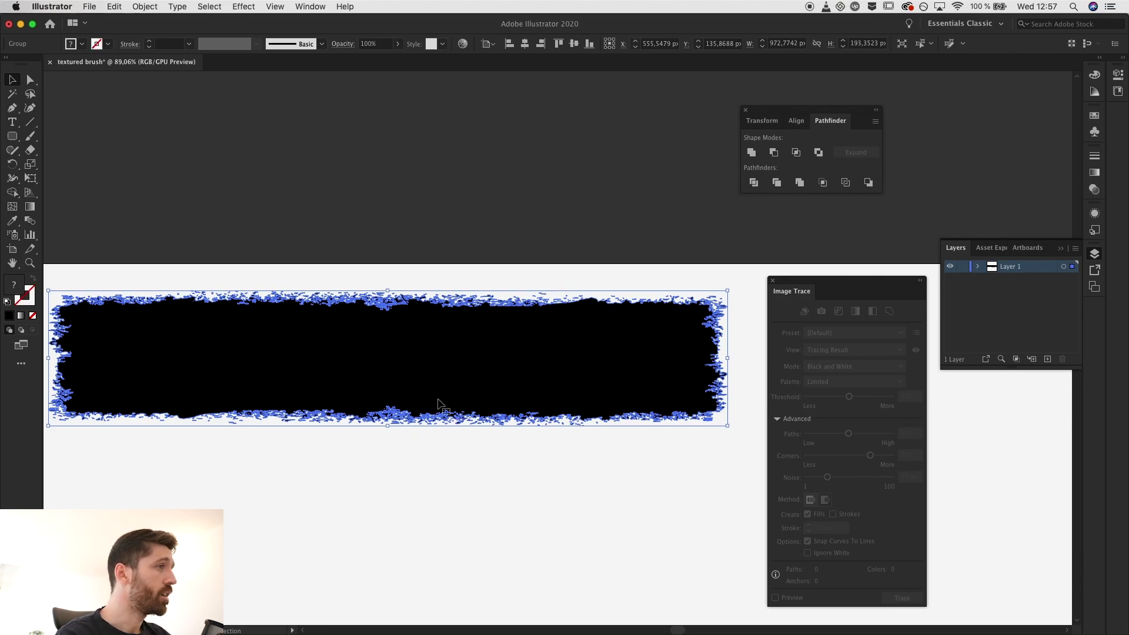
pyautogui.press('i')
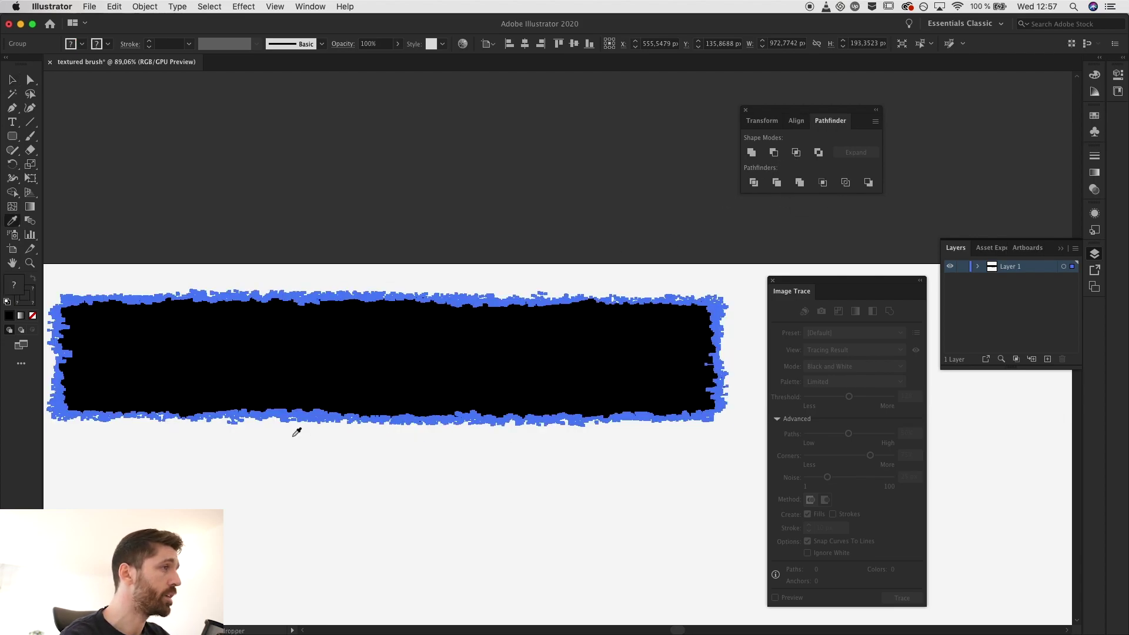
pyautogui.click(317, 353)
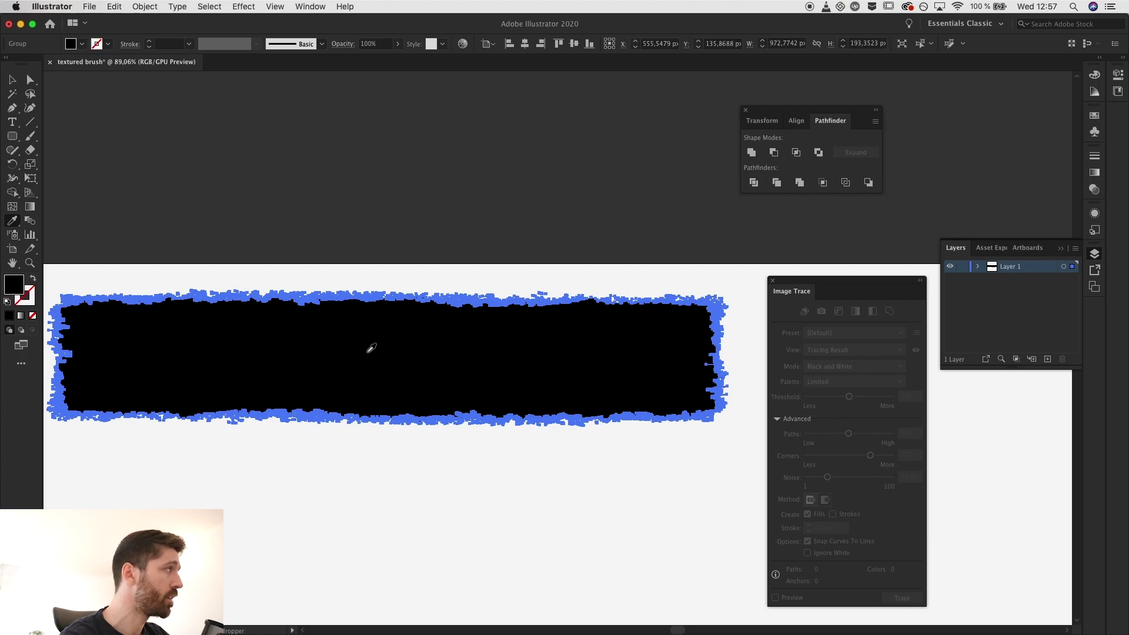
pyautogui.click(799, 182)
pyautogui.press('v')
pyautogui.click(534, 486)
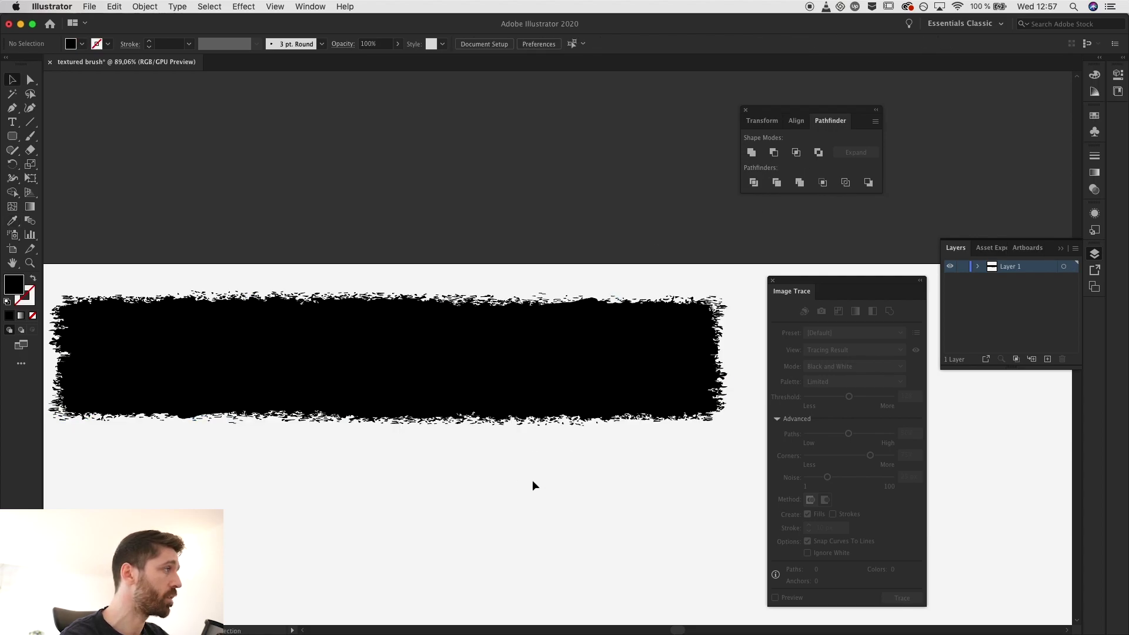
pyautogui.click(522, 353)
pyautogui.click(147, 7)
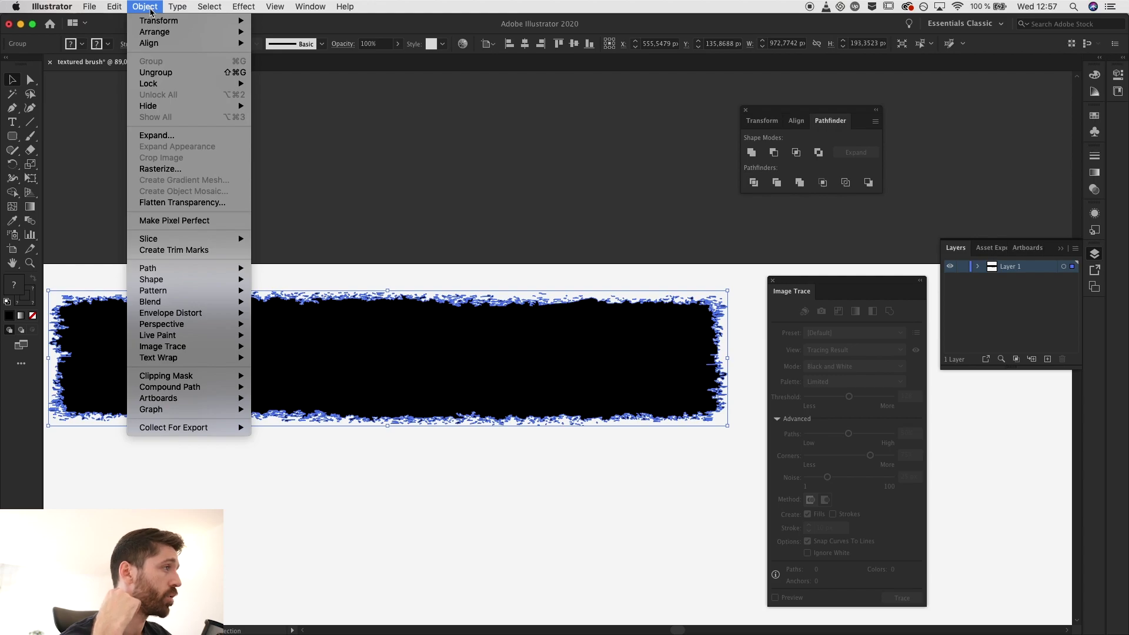
pyautogui.click(531, 353)
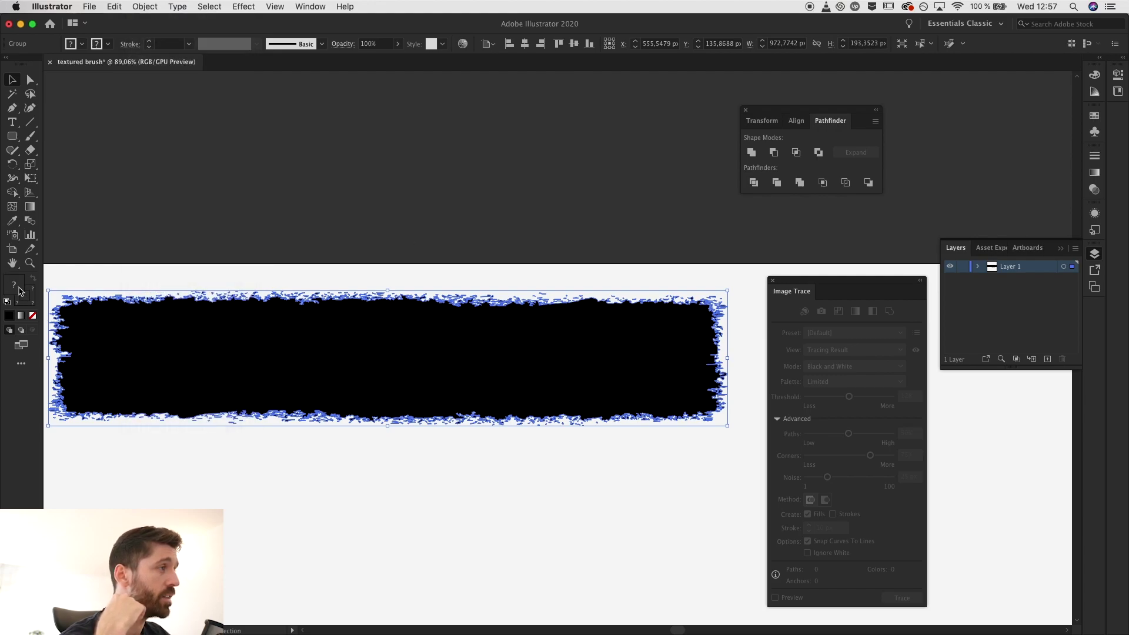
pyautogui.click(156, 7)
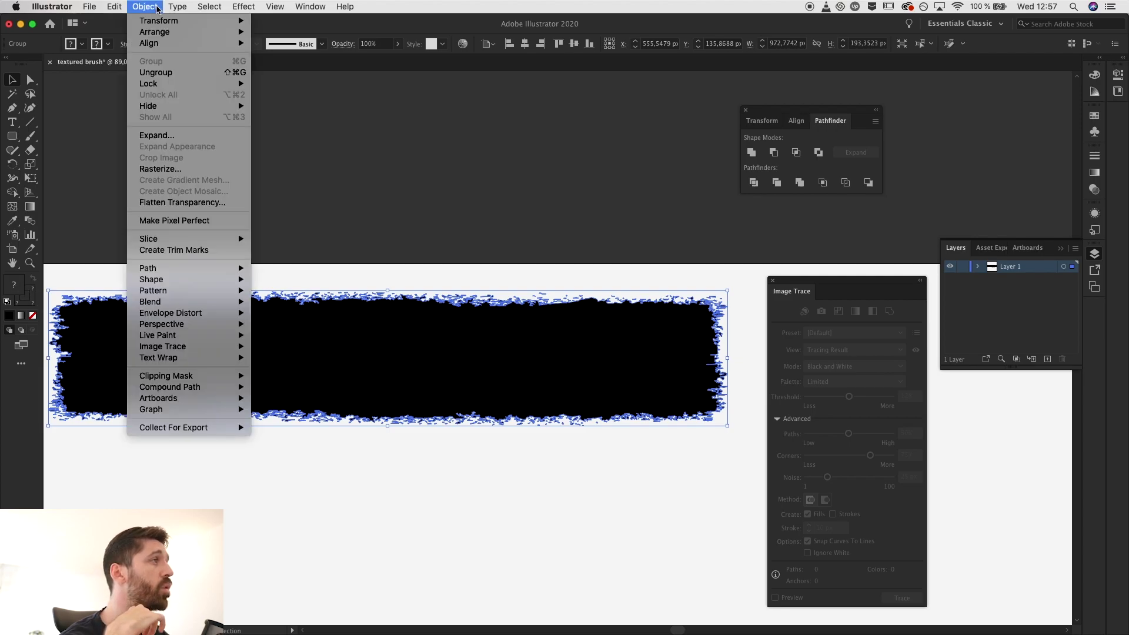
pyautogui.click(173, 137)
pyautogui.click(115, 236)
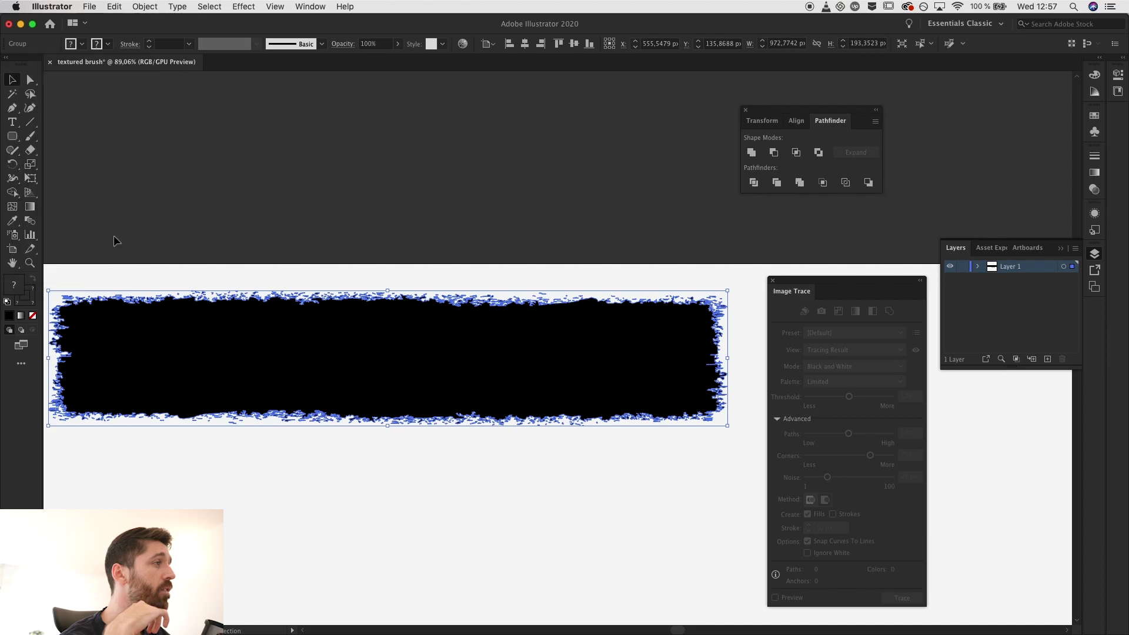
# Step: Merge the stroke's pieces again and simplify its path down to the minimum number of anchor points
pyautogui.click(800, 182)
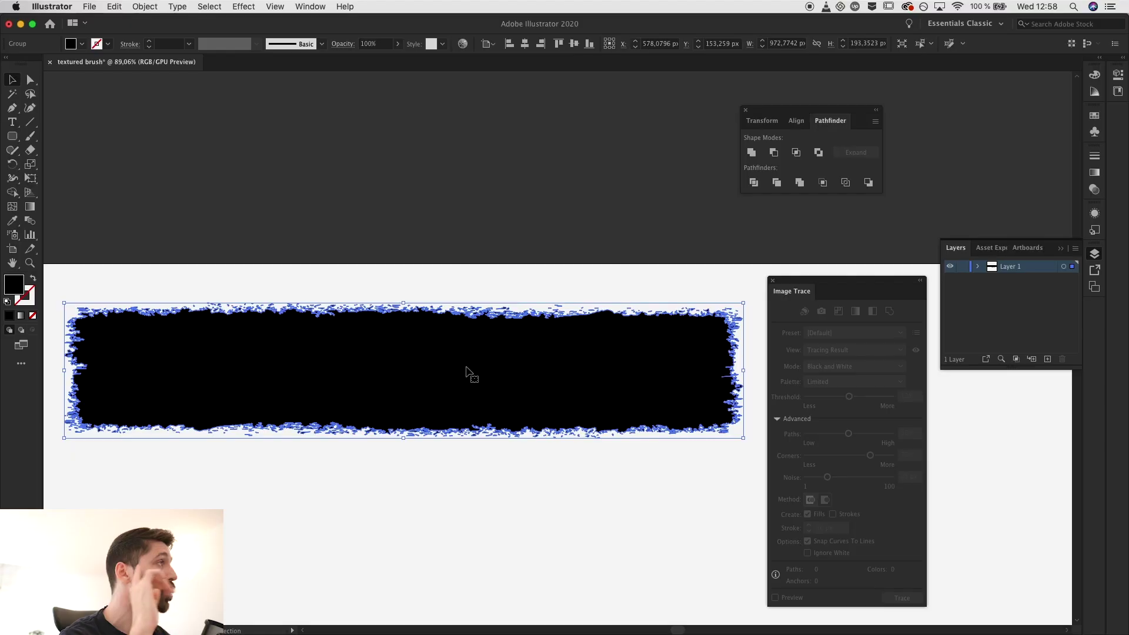
pyautogui.click(342, 7)
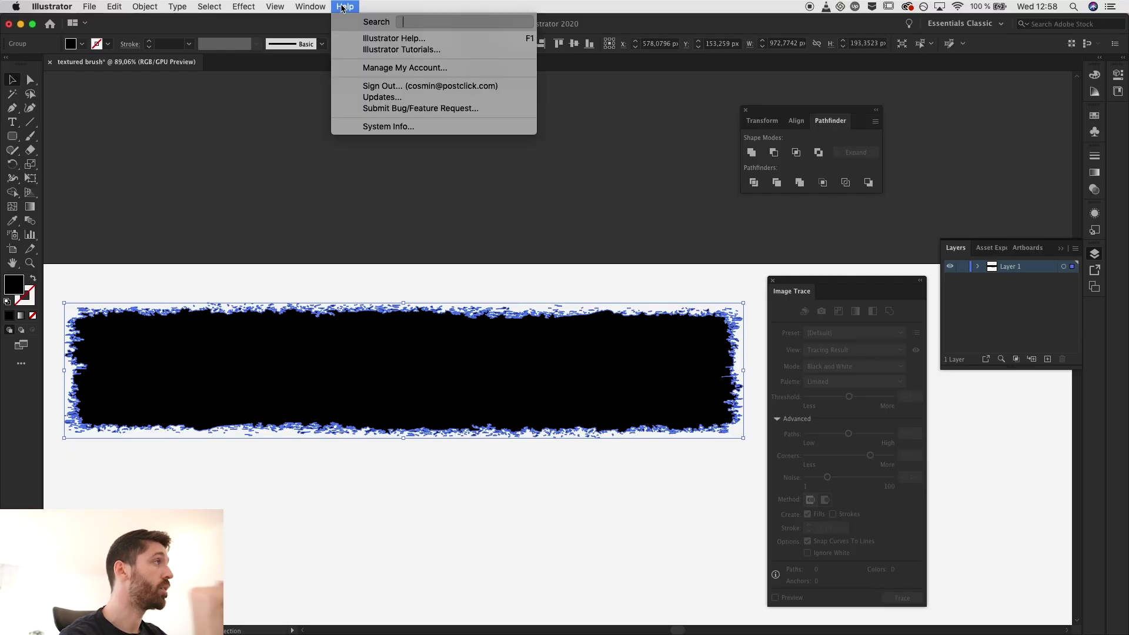
pyautogui.click(433, 30)
pyautogui.click(310, 6)
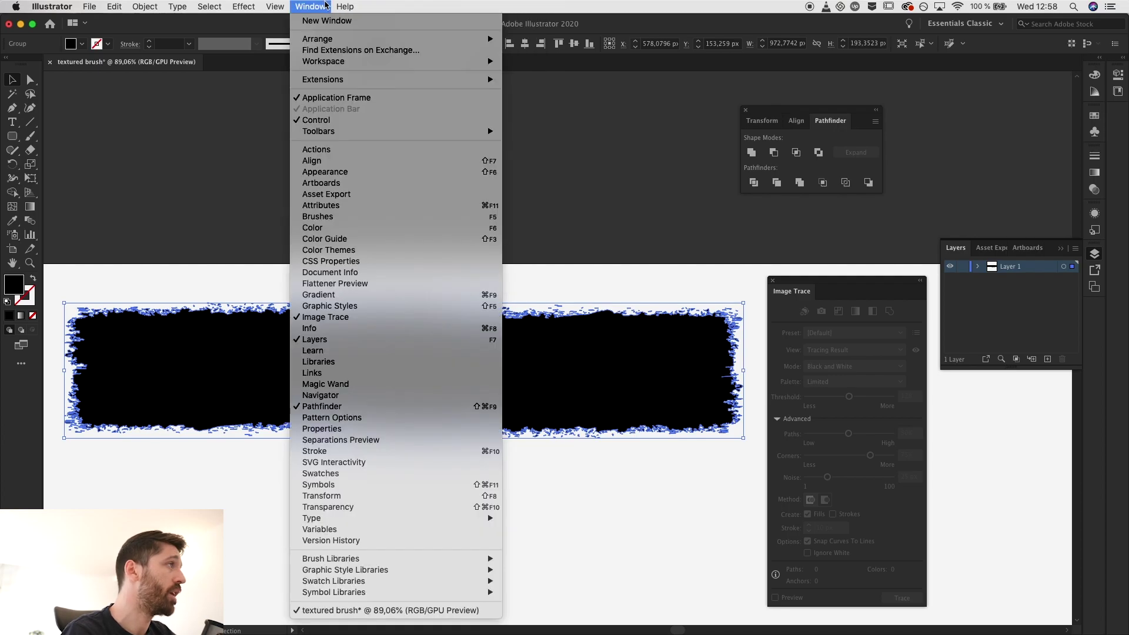
pyautogui.moveTo(122, 5)
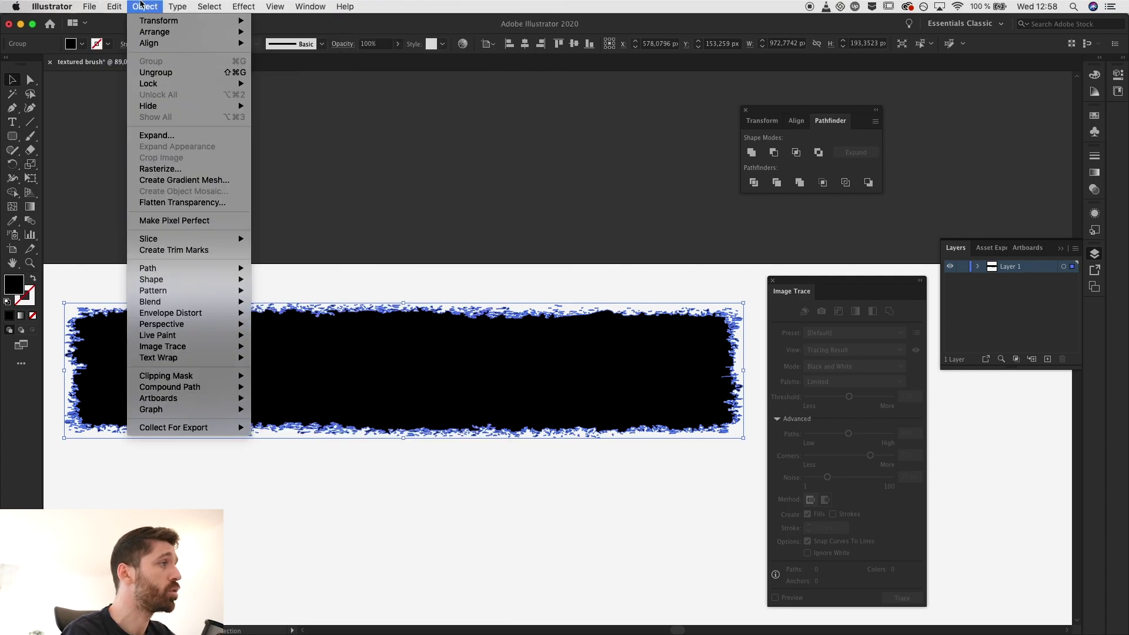
pyautogui.moveTo(180, 272)
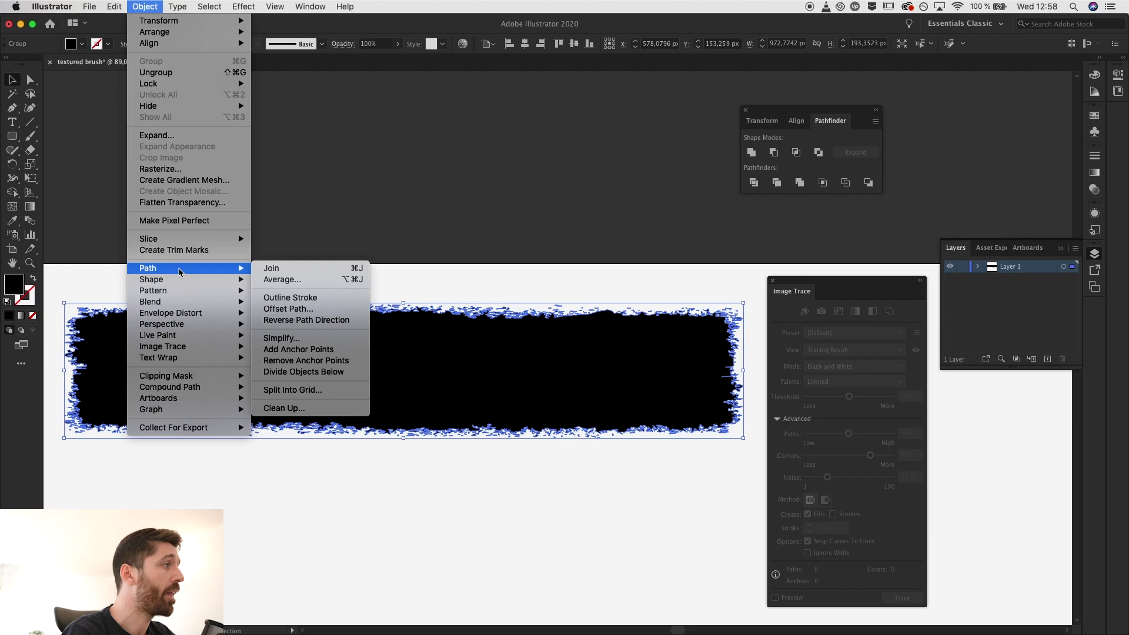
pyautogui.click(293, 342)
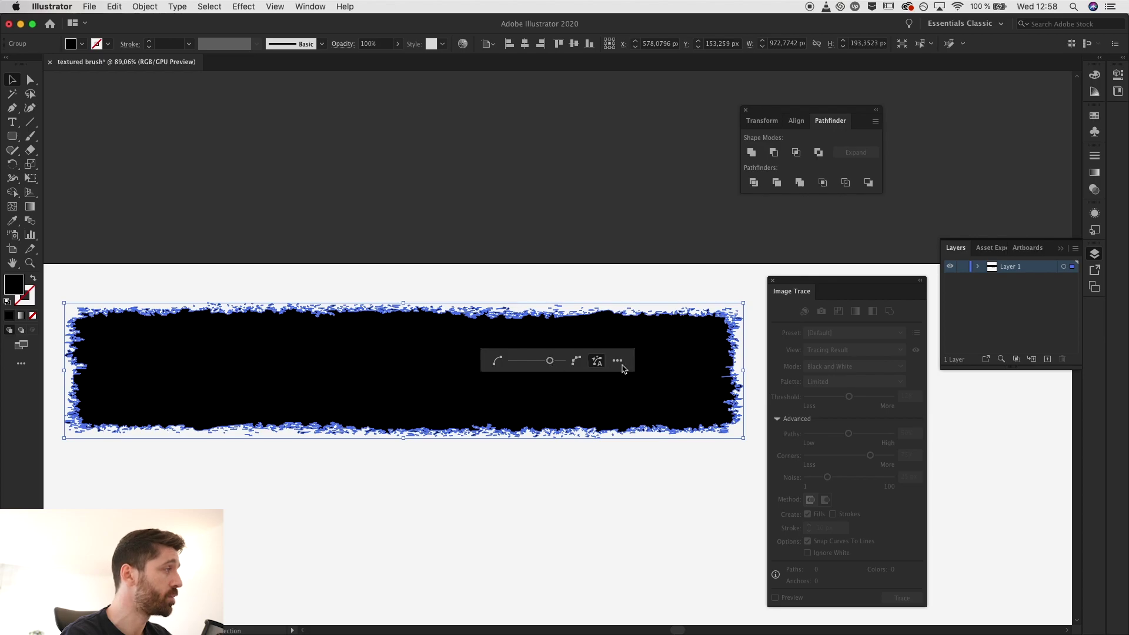
pyautogui.moveTo(547, 369); pyautogui.dragTo(513, 364)
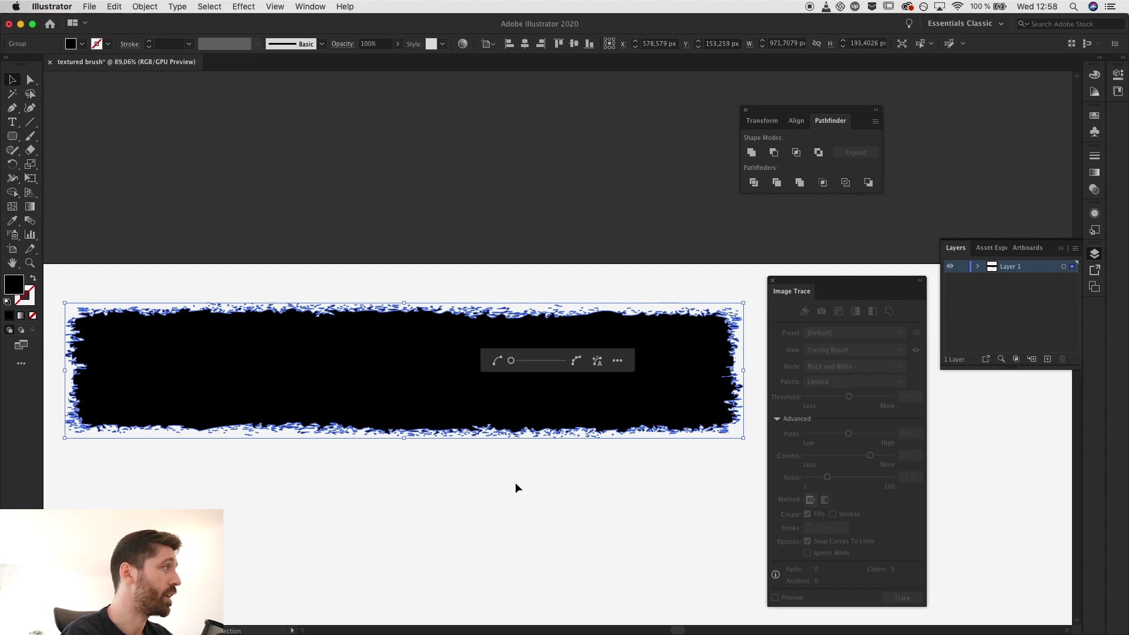
pyautogui.press('Return')
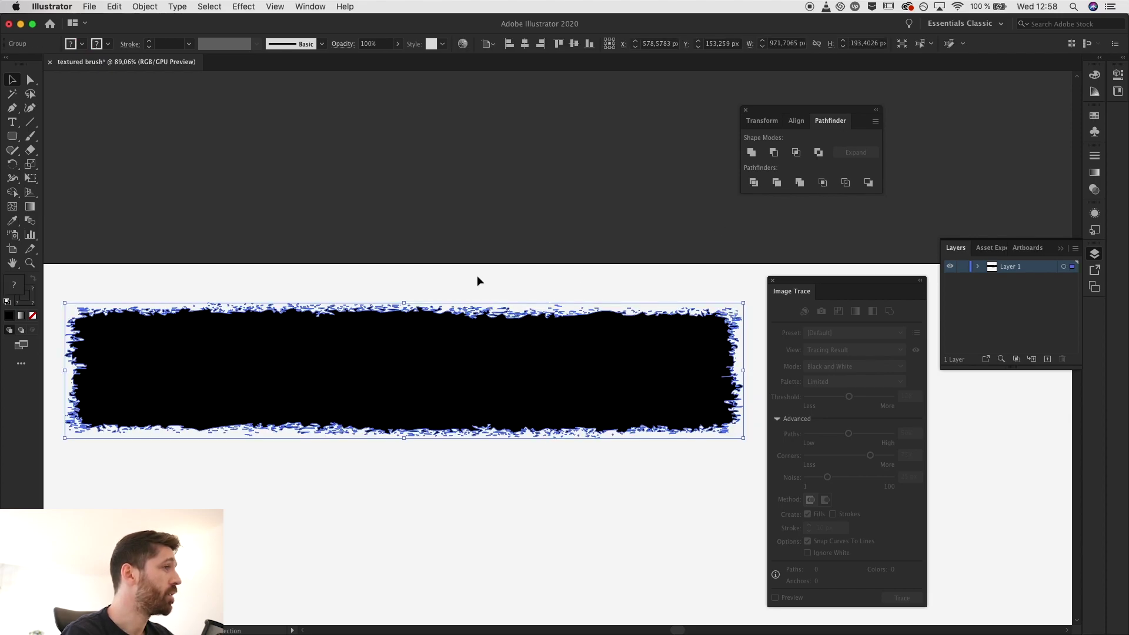
# Step: Reapply the solid black fill to the simplified stroke with the Eyedropper and merge its pieces
pyautogui.press('i')
pyautogui.click(438, 344)
pyautogui.click(801, 182)
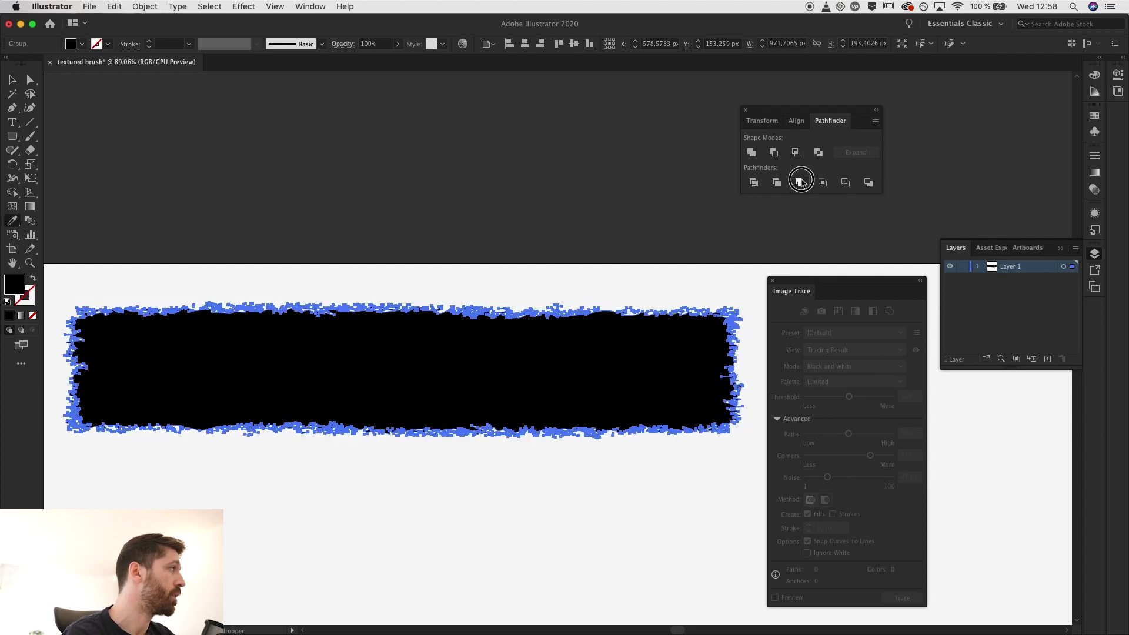
pyautogui.click(483, 369)
pyautogui.click(142, 7)
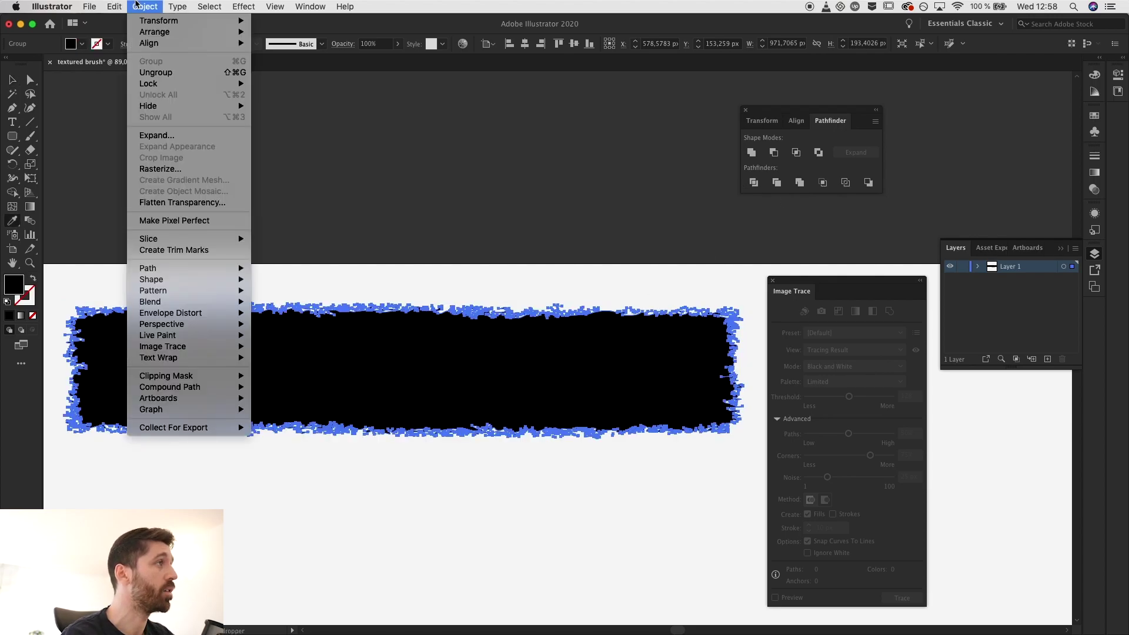
pyautogui.click(359, 188)
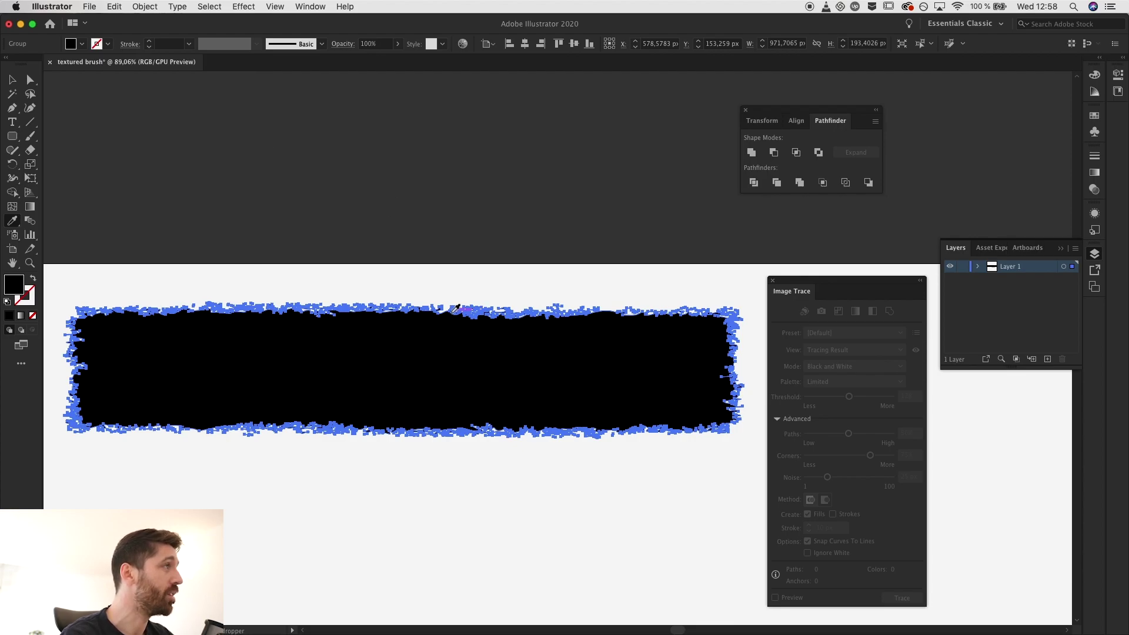
pyautogui.press('v')
pyautogui.click(360, 511)
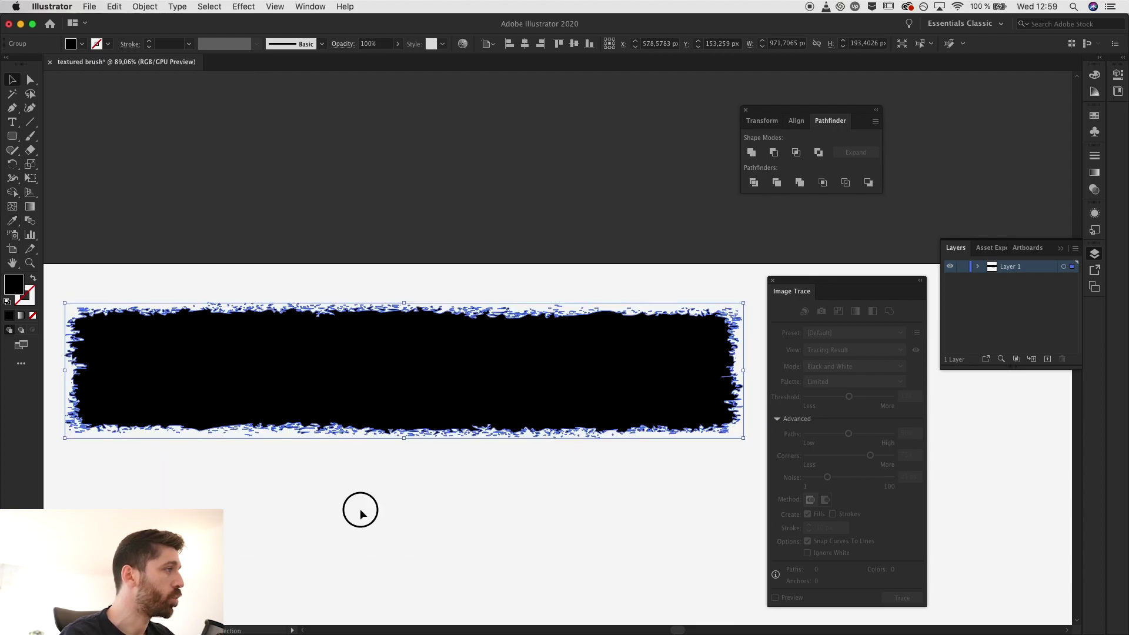
# Step: Search the program's commands for "simp" and open path Simplify for the selected stroke
pyautogui.click(421, 359)
pyautogui.click(342, 7)
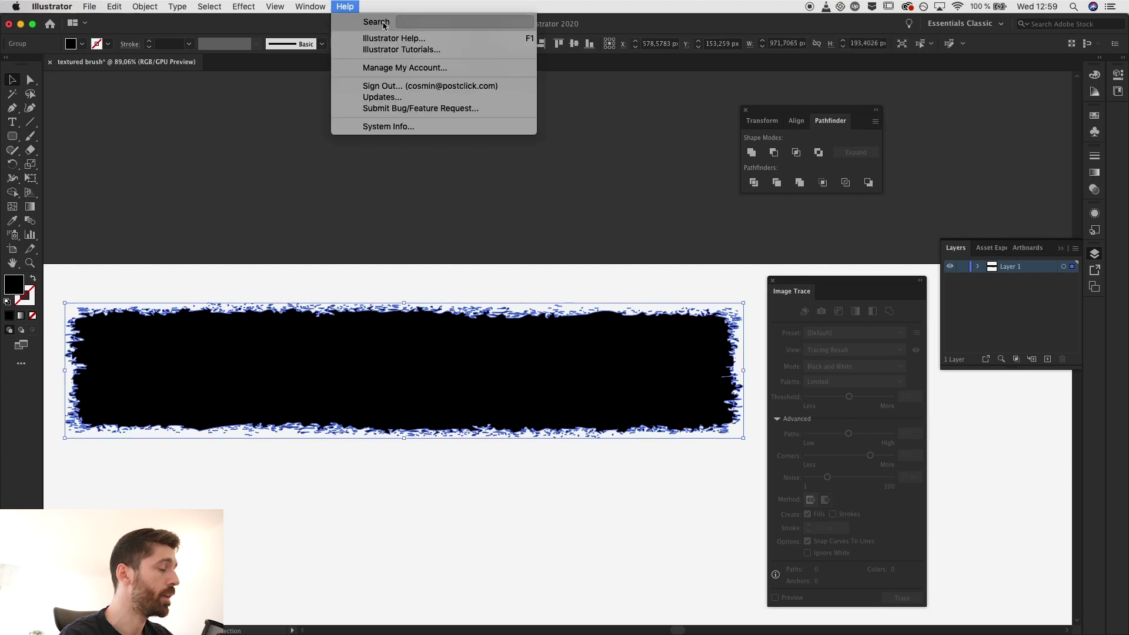
pyautogui.write('simp')
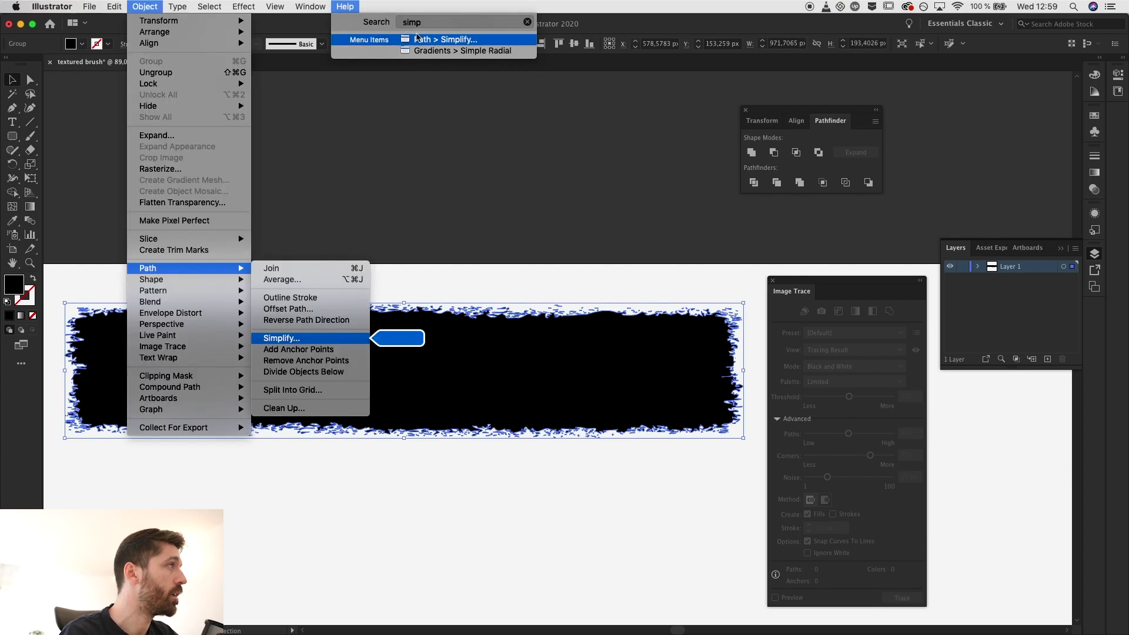
pyautogui.click(424, 39)
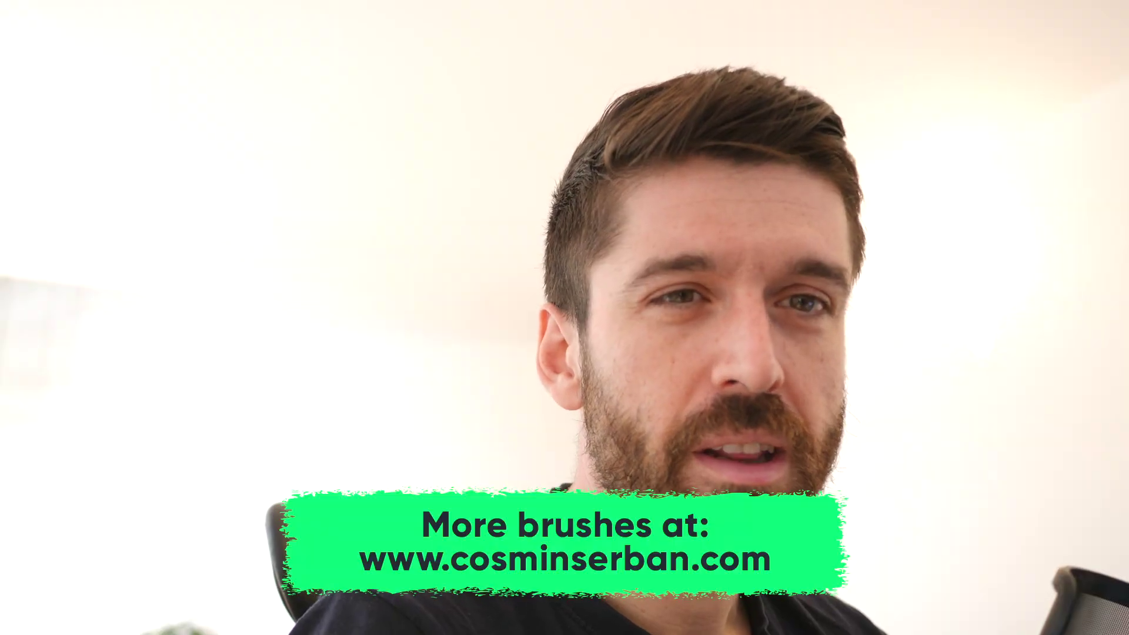
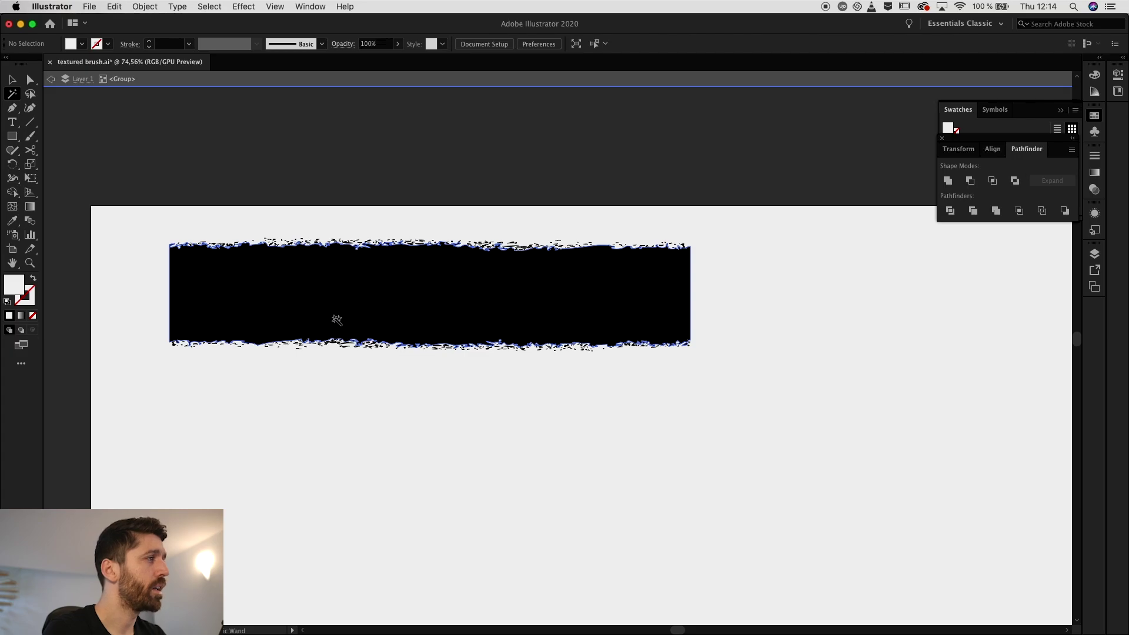
# Step: Delete the blank leftover rectangles at both ends of the black stroke and exit the group's isolation mode
pyautogui.click(336, 319)
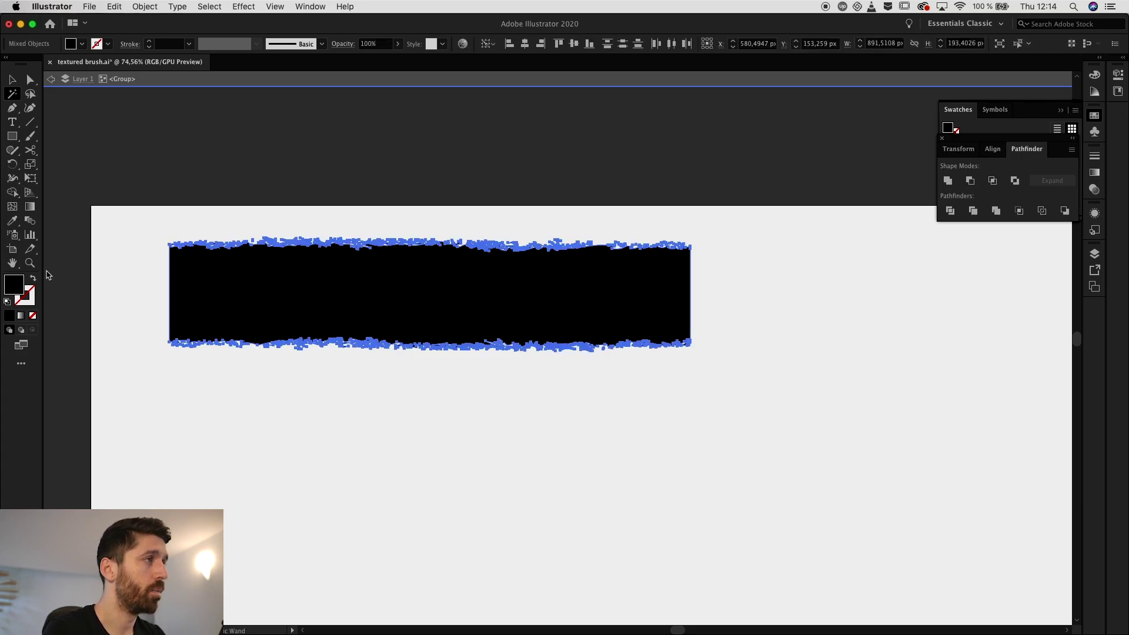
pyautogui.press('v')
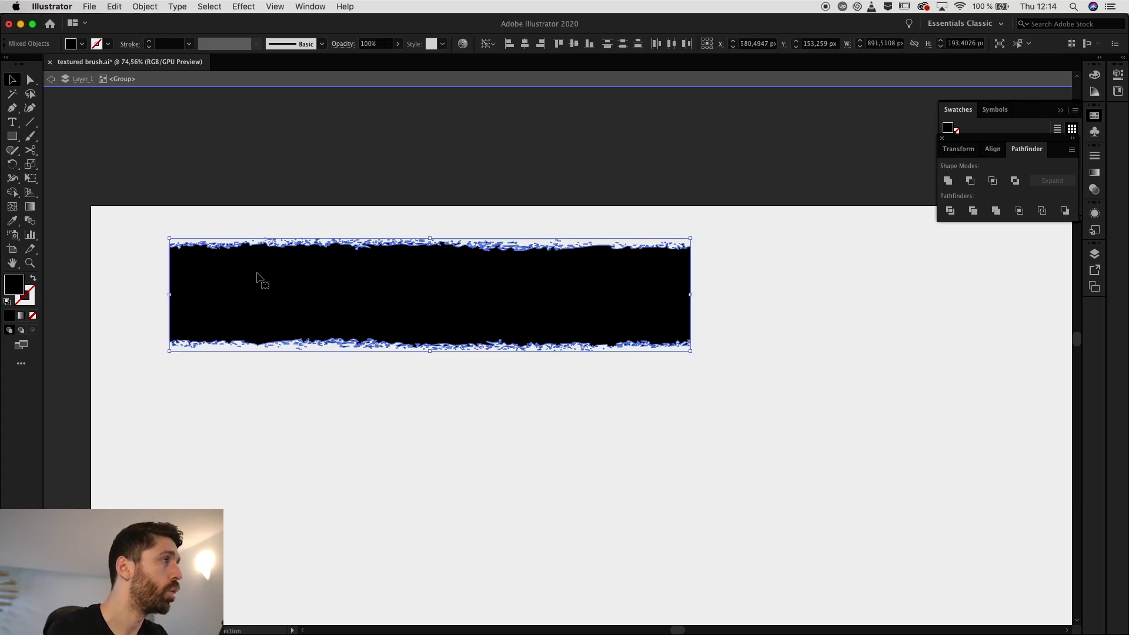
pyautogui.moveTo(108, 374); pyautogui.dragTo(168, 230)
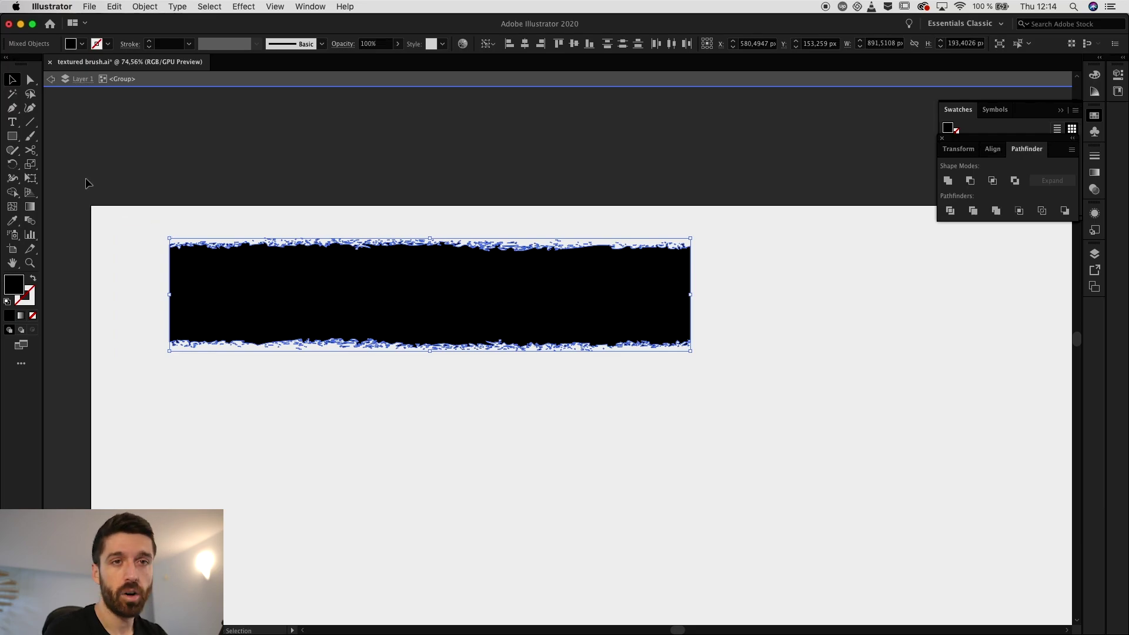
pyautogui.moveTo(85, 184); pyautogui.dragTo(880, 404)
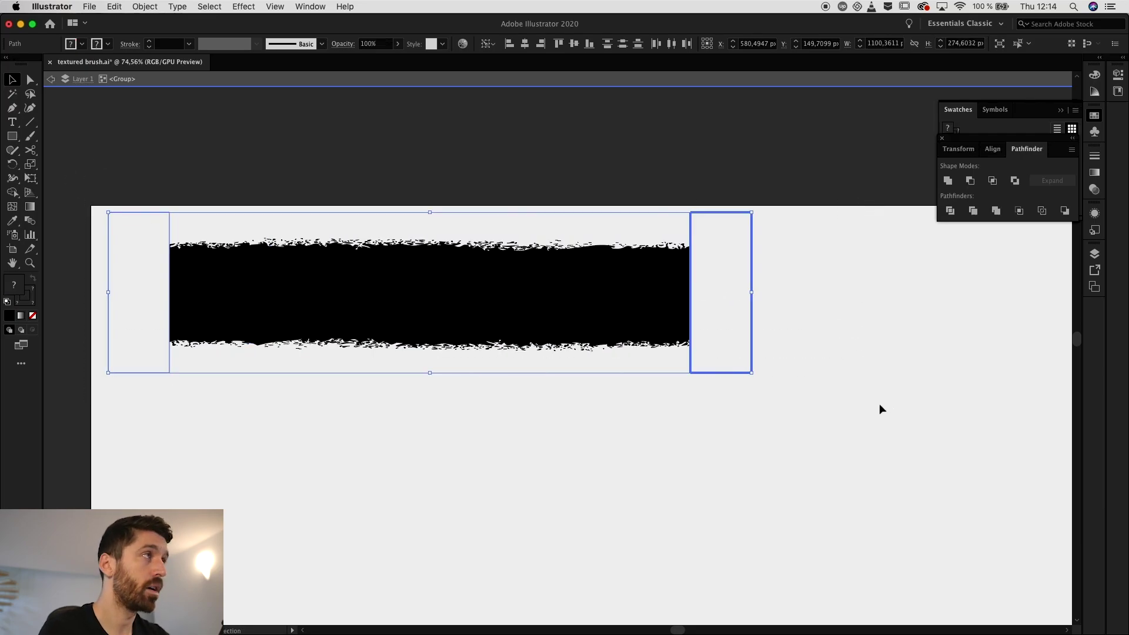
pyautogui.click(880, 410)
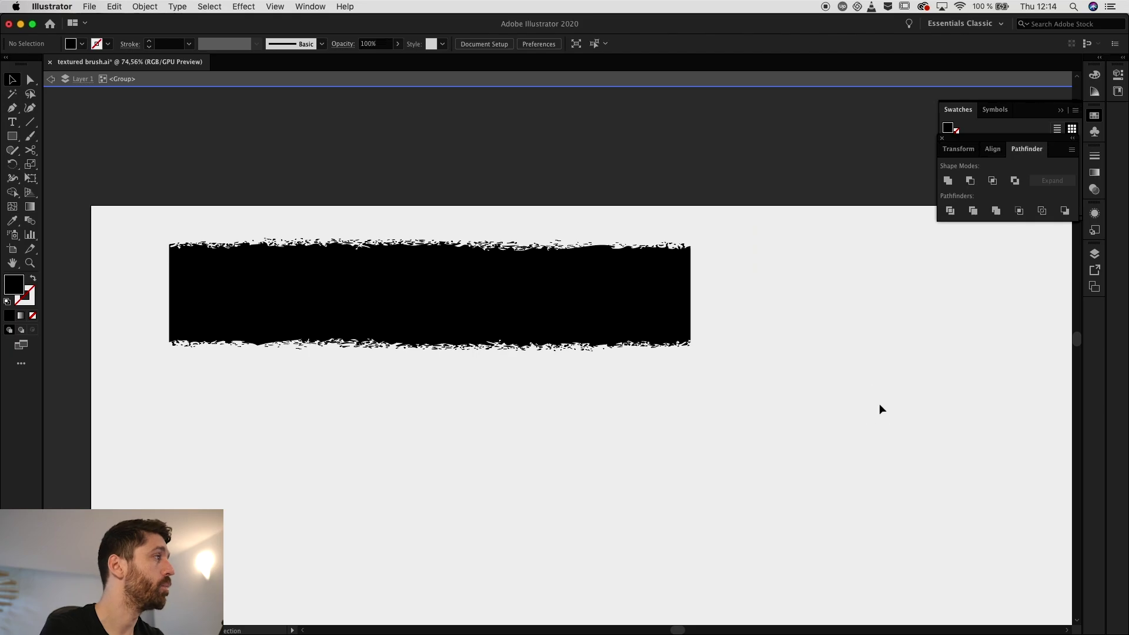
pyautogui.doubleClick(880, 405)
# Step: Scale the black textured stroke down to about 99 px wide and 22 px high
pyautogui.click(582, 298)
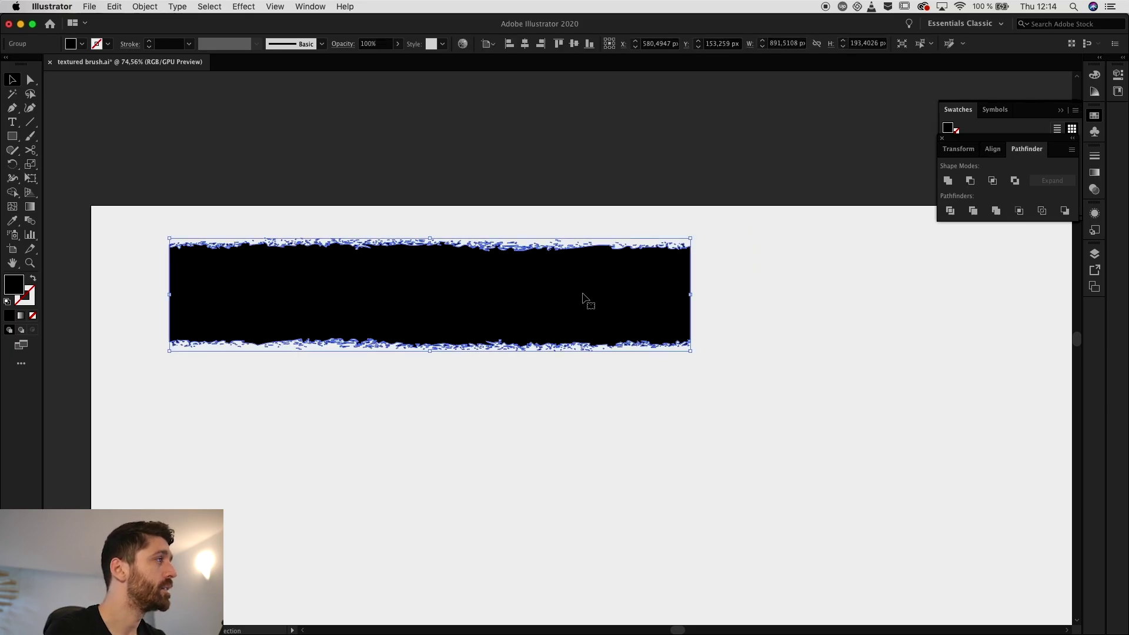
pyautogui.scroll(-5, 582, 298)
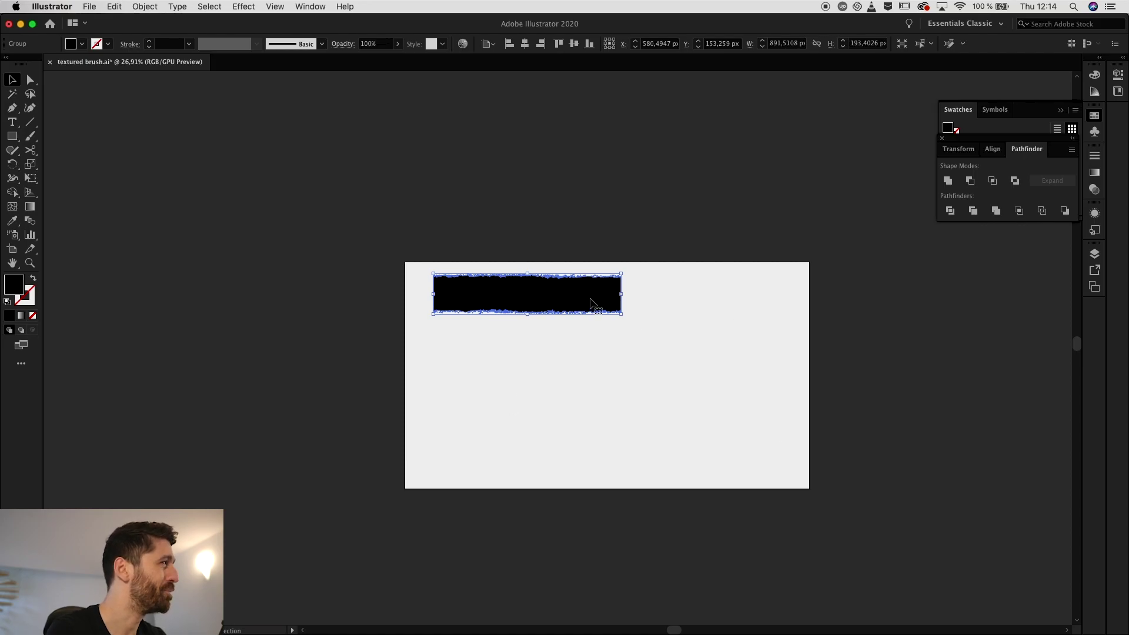
pyautogui.scroll(4, 623, 317)
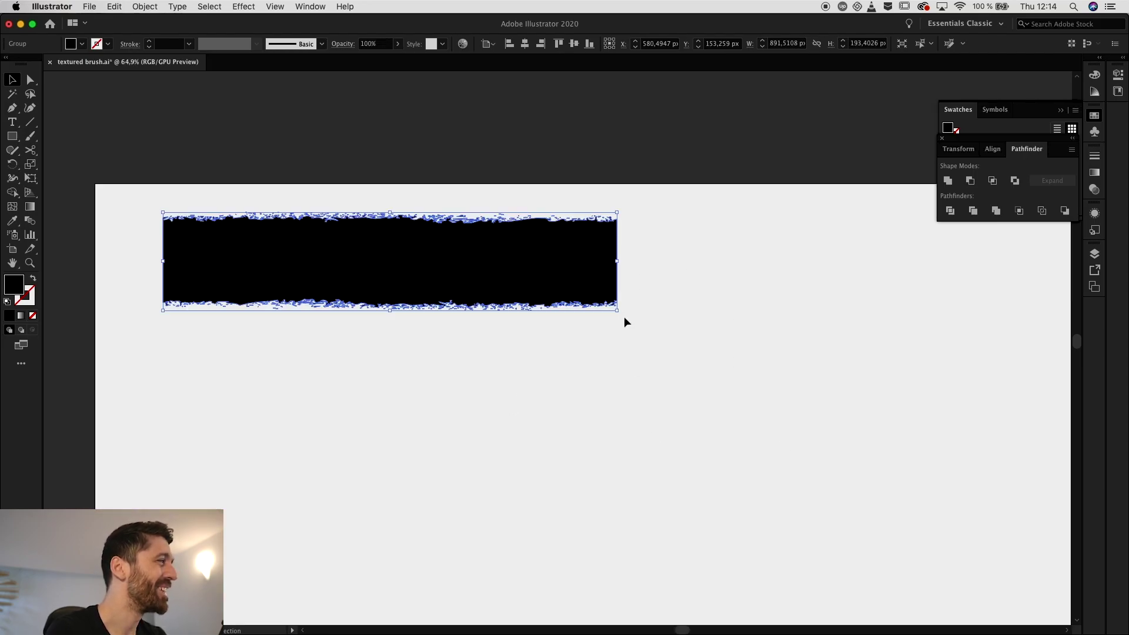
pyautogui.moveTo(616, 310)
pyautogui.mouseDown()
pyautogui.moveTo(265, 209)
pyautogui.moveTo(306, 227)
pyautogui.mouseUp()
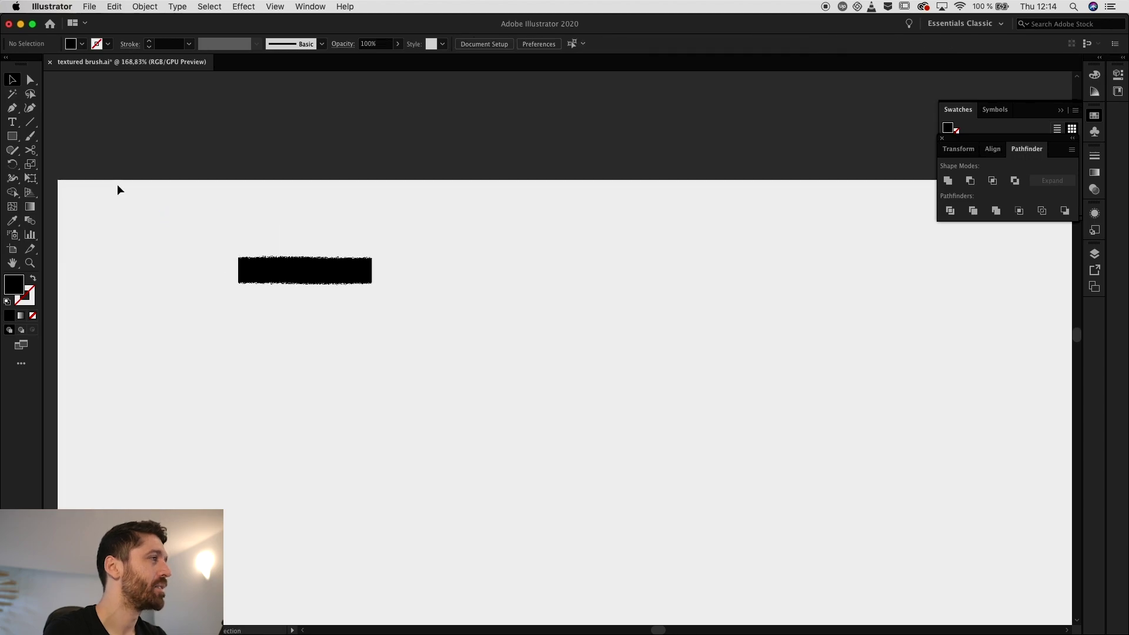
# Step: Display the brushes and start a new Art Brush from the scaled-down black stroke
pyautogui.click(330, 274)
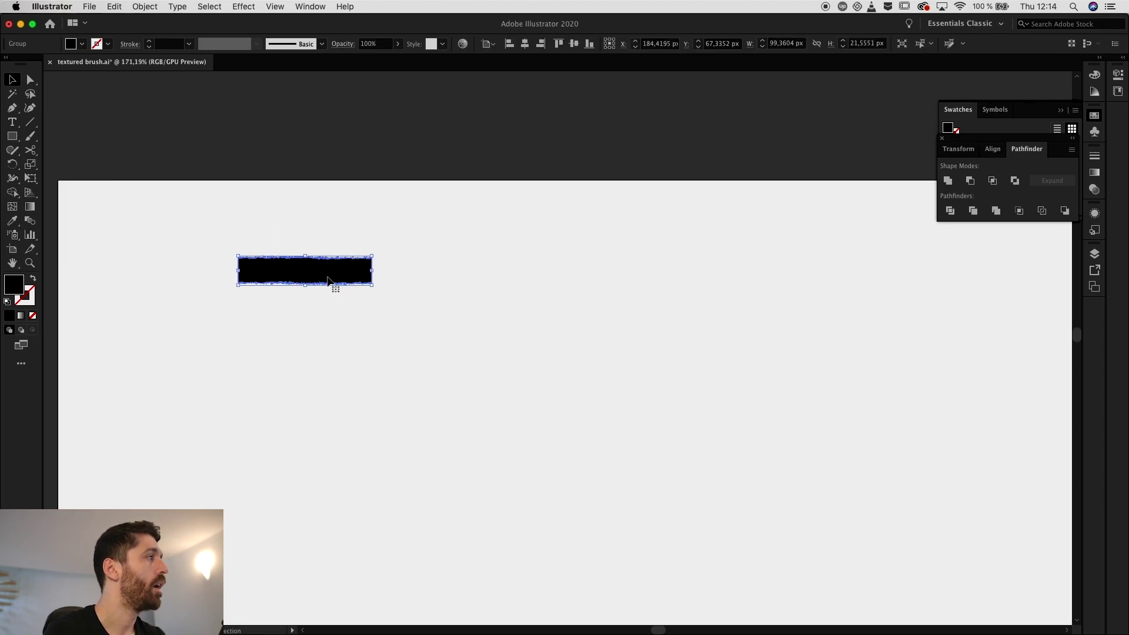
pyautogui.click(323, 5)
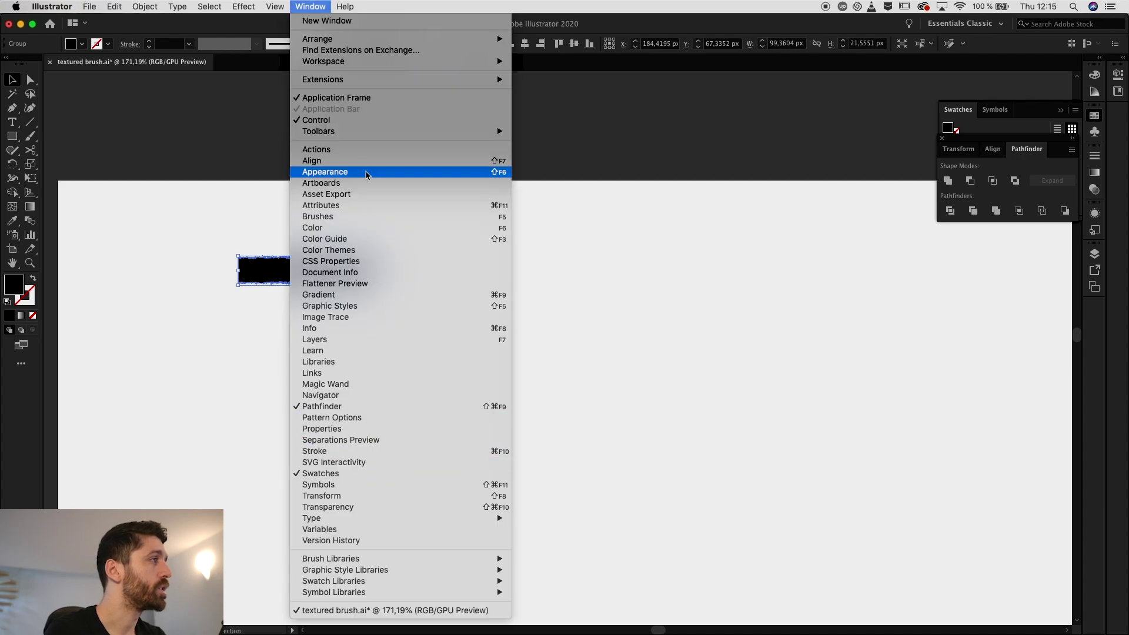
pyautogui.click(361, 218)
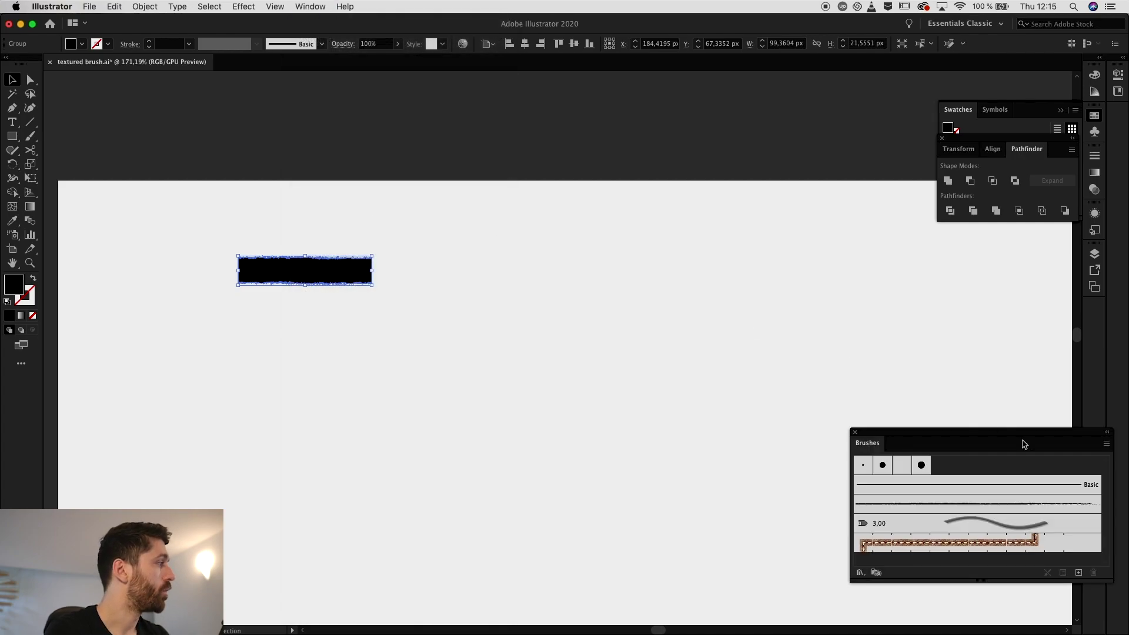
pyautogui.moveTo(1029, 440)
pyautogui.mouseDown()
pyautogui.moveTo(605, 368)
pyautogui.moveTo(574, 341)
pyautogui.mouseUp()
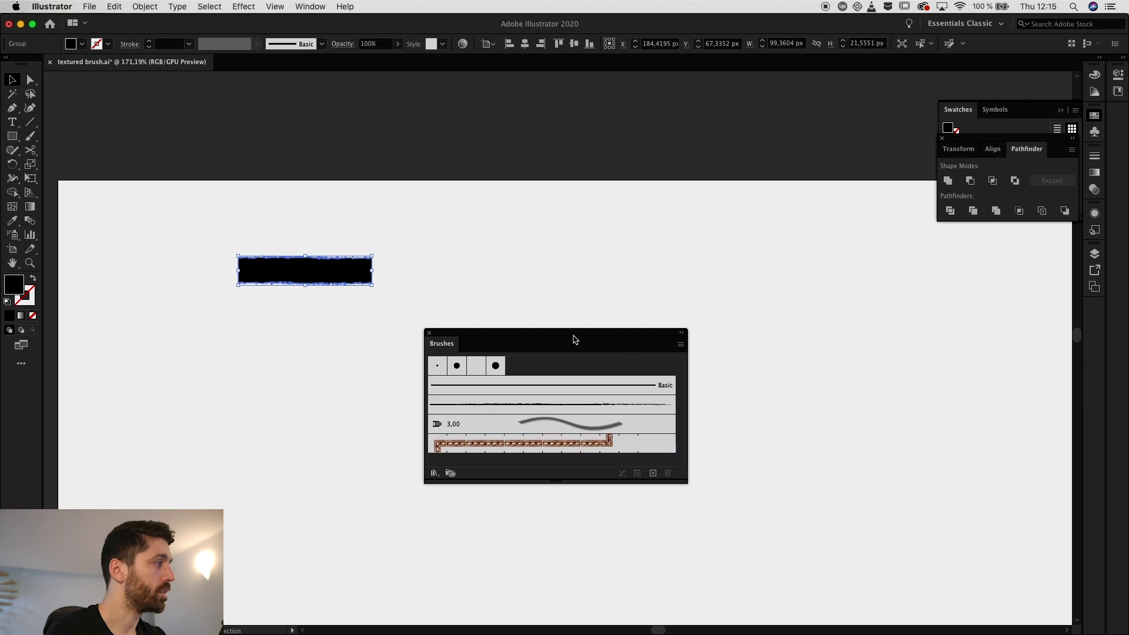
pyautogui.click(653, 473)
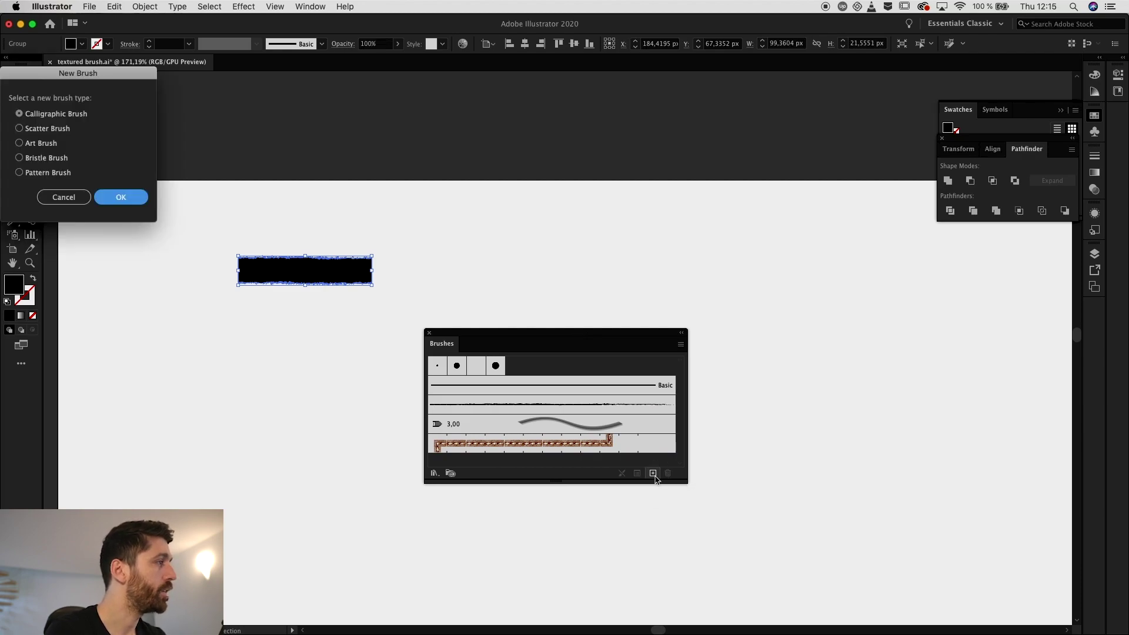
pyautogui.click(48, 149)
pyautogui.click(117, 197)
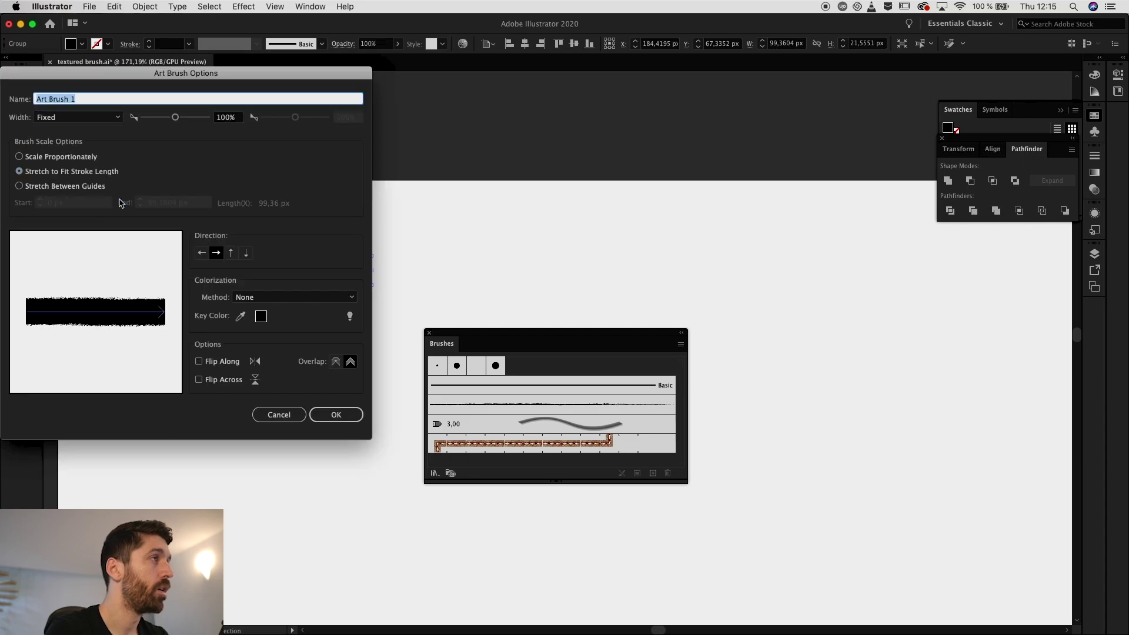
# Step: Name the art brush "Textured brush bonus" and create it with the Tints colorization method
pyautogui.write('Textured brush bonus')
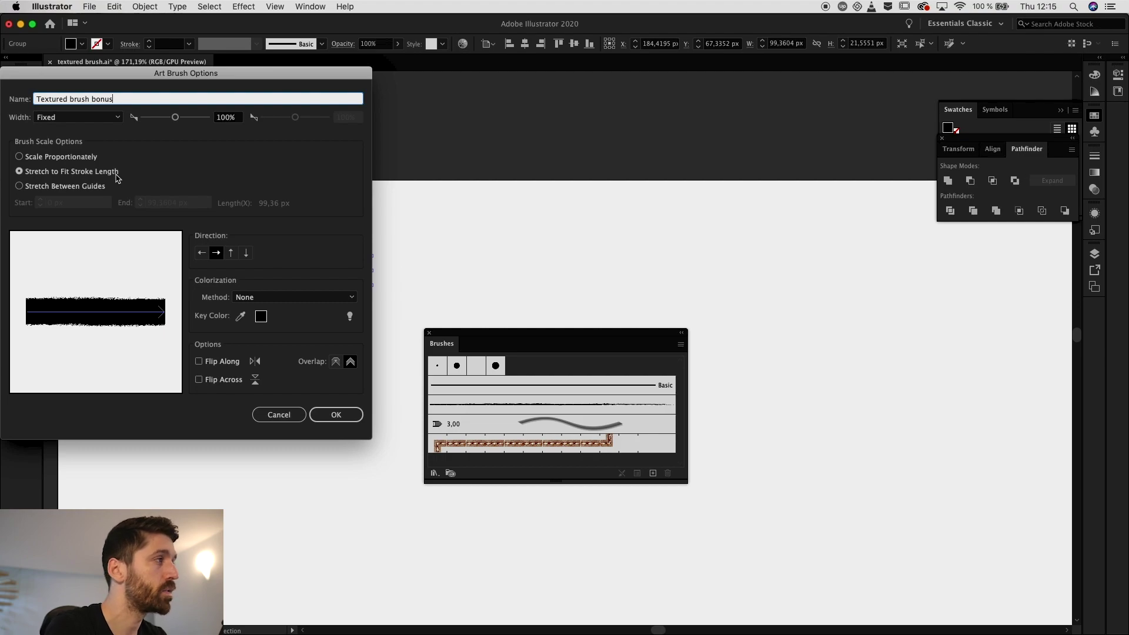
pyautogui.click(259, 298)
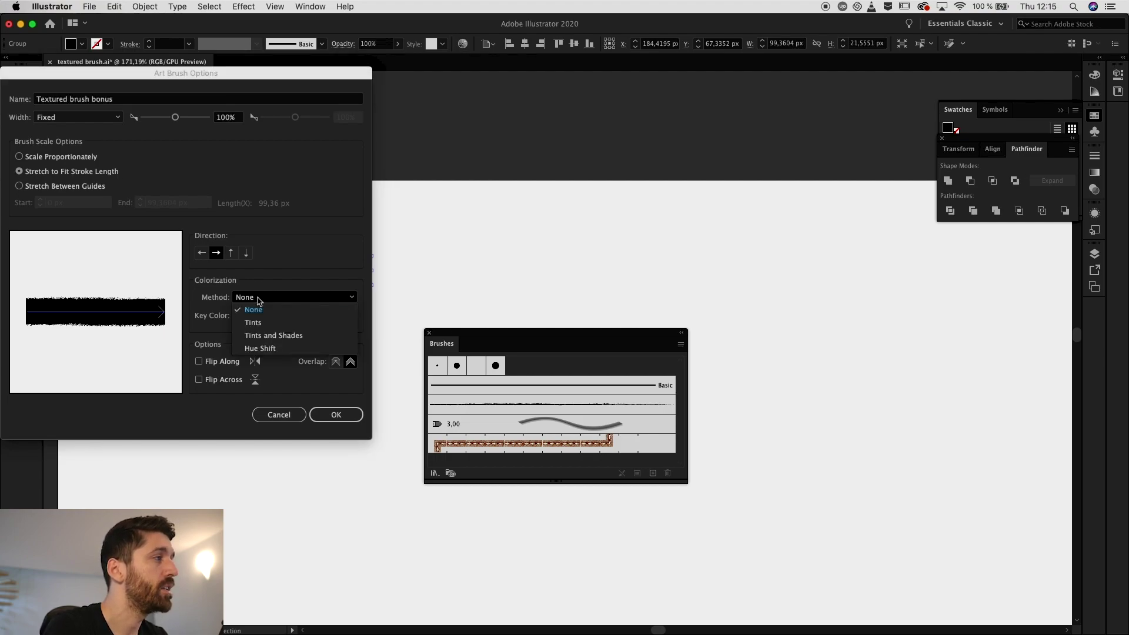
pyautogui.click(259, 322)
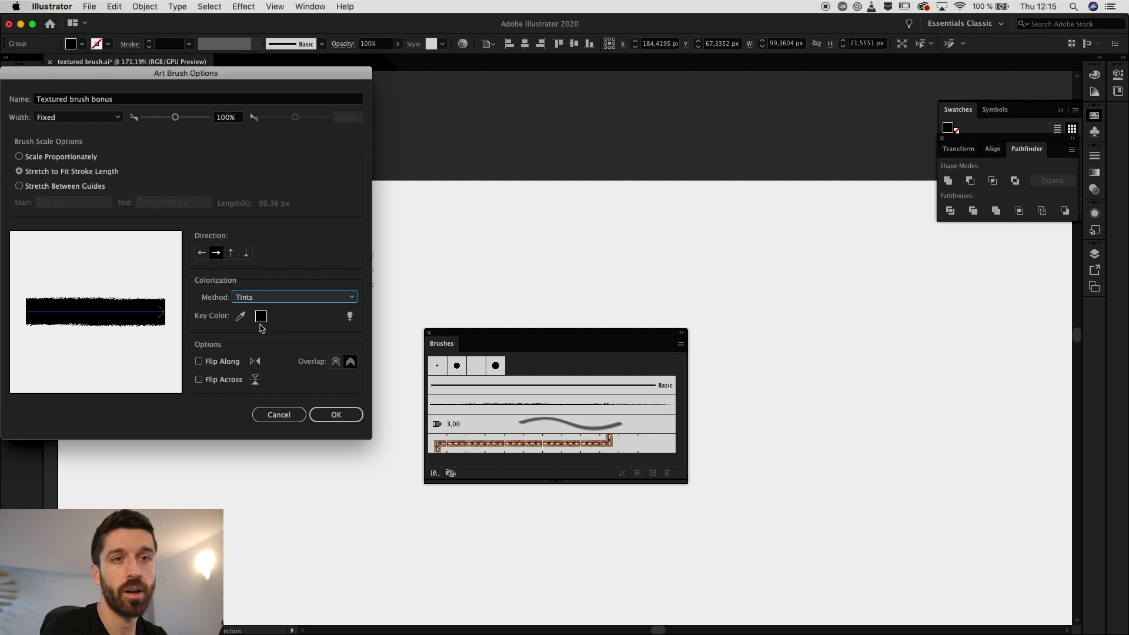
pyautogui.click(337, 415)
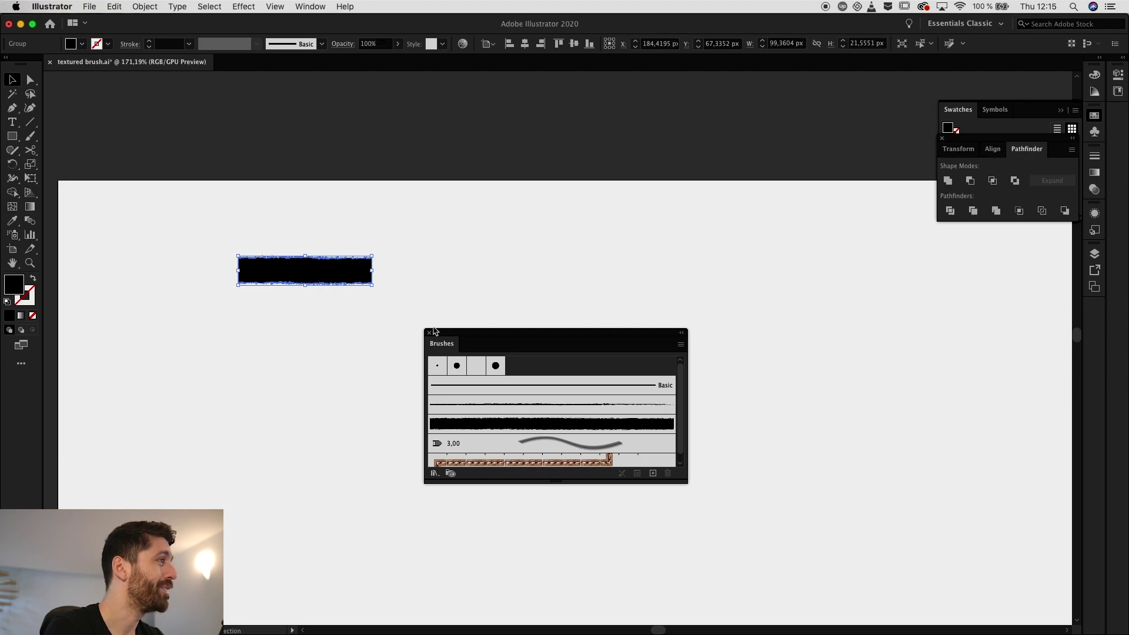
# Step: Deselect the stroke and move the floating Brushes window away from the middle of the artboard
pyautogui.moveTo(433, 331); pyautogui.dragTo(348, 265)
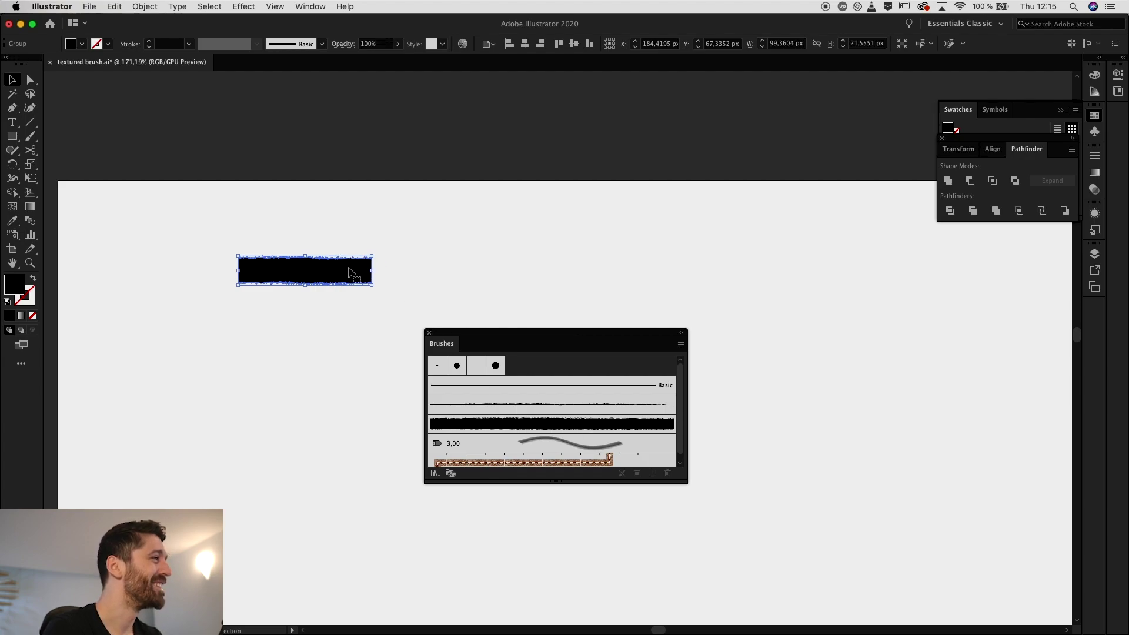
pyautogui.click(481, 280)
pyautogui.scroll(-5, 481, 280)
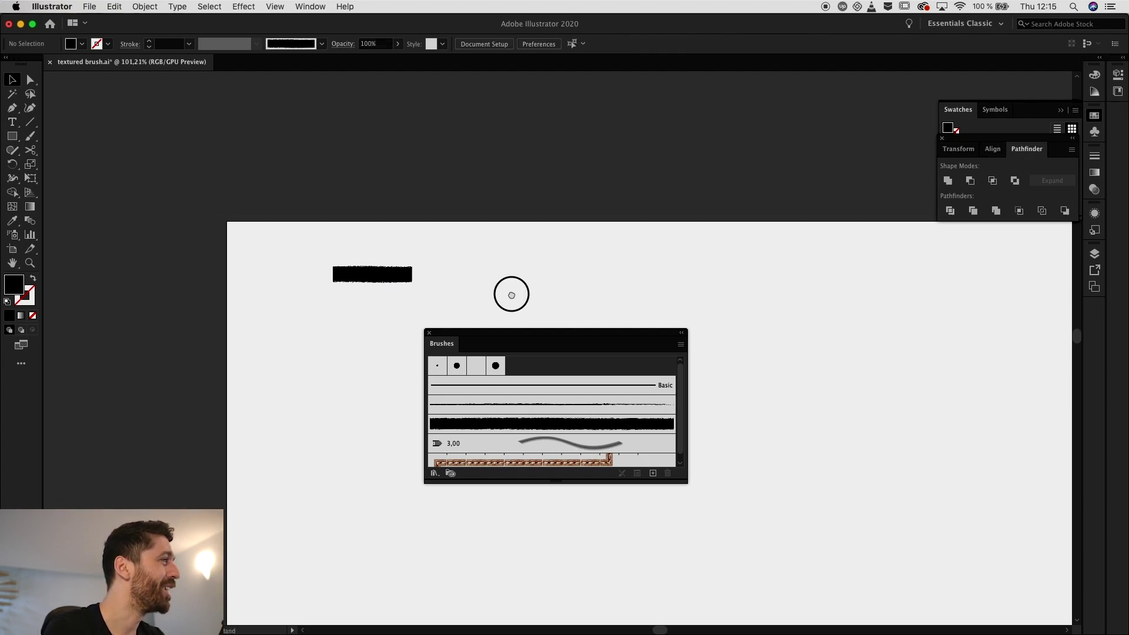
pyautogui.moveTo(511, 293); pyautogui.dragTo(285, 174)
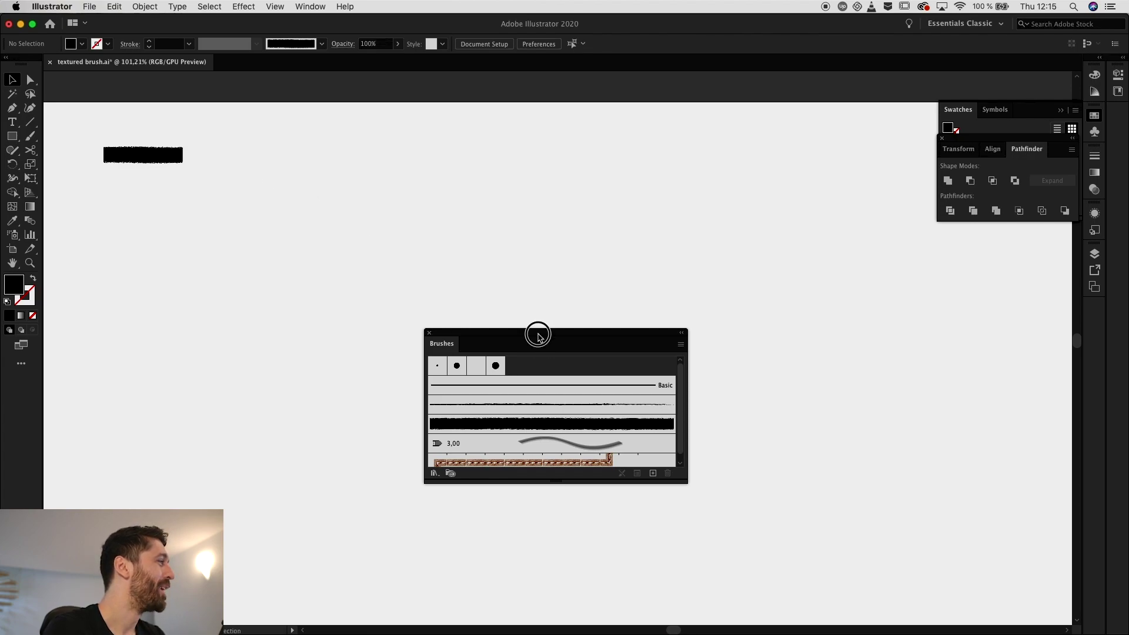
pyautogui.moveTo(537, 330)
pyautogui.mouseDown()
pyautogui.moveTo(953, 459)
pyautogui.moveTo(906, 472)
pyautogui.mouseUp()
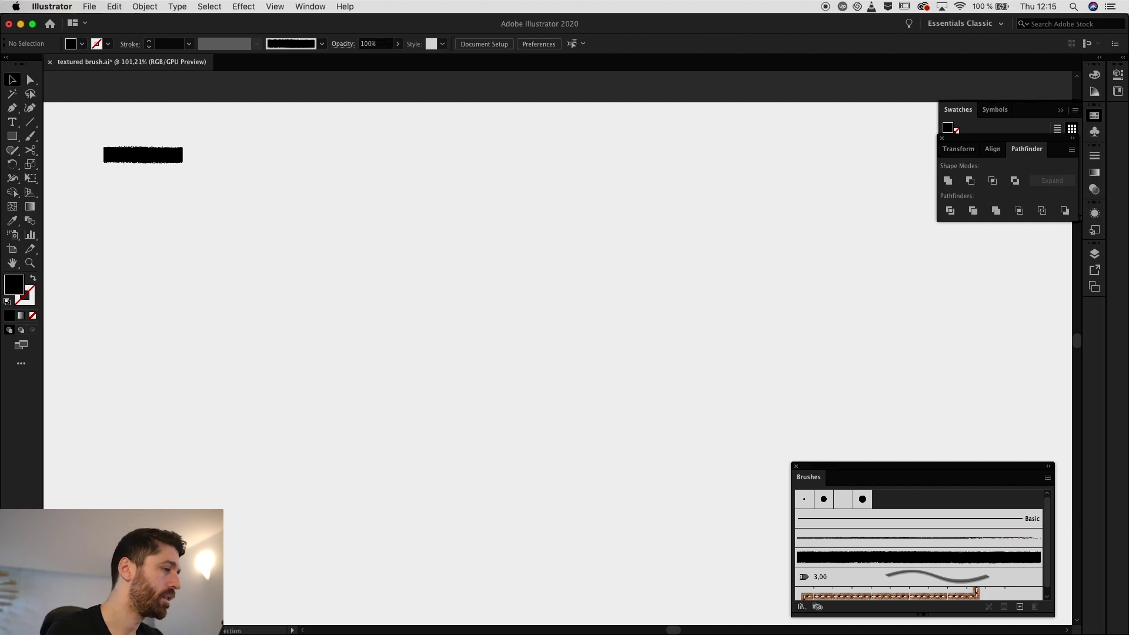
# Step: Paste the fox illustration onto the artboard, scaling it down and placing it below the small black stroke
pyautogui.press('super+v')
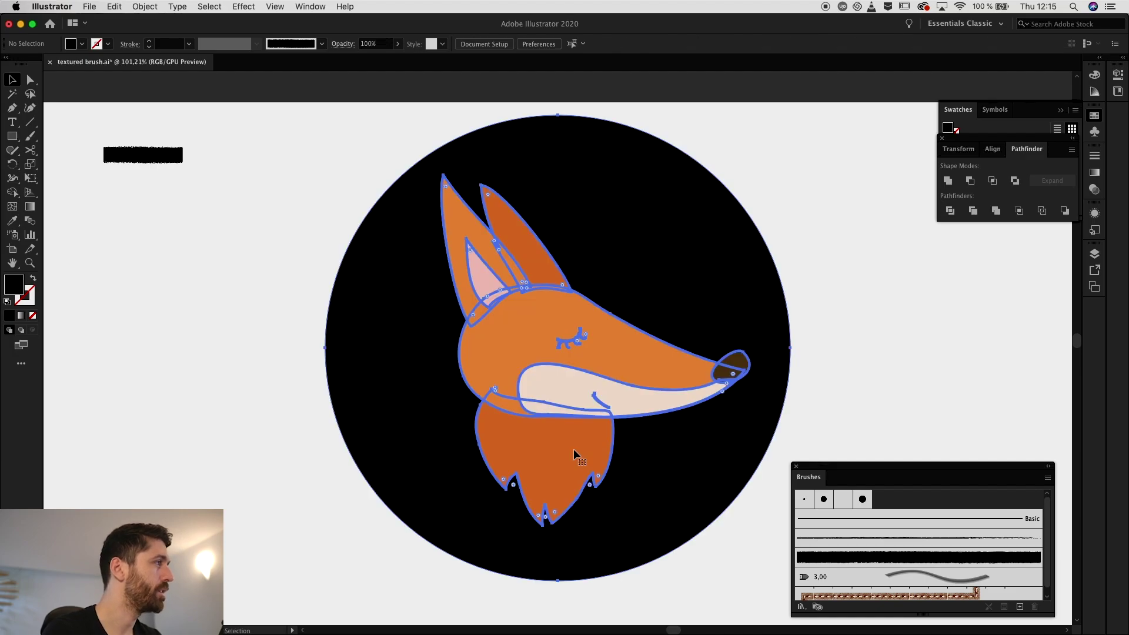
pyautogui.scroll(-3, 573, 449)
pyautogui.moveTo(573, 449); pyautogui.dragTo(411, 512)
pyautogui.moveTo(551, 310); pyautogui.dragTo(493, 356)
pyautogui.moveTo(425, 455); pyautogui.dragTo(458, 438)
pyautogui.click(600, 487)
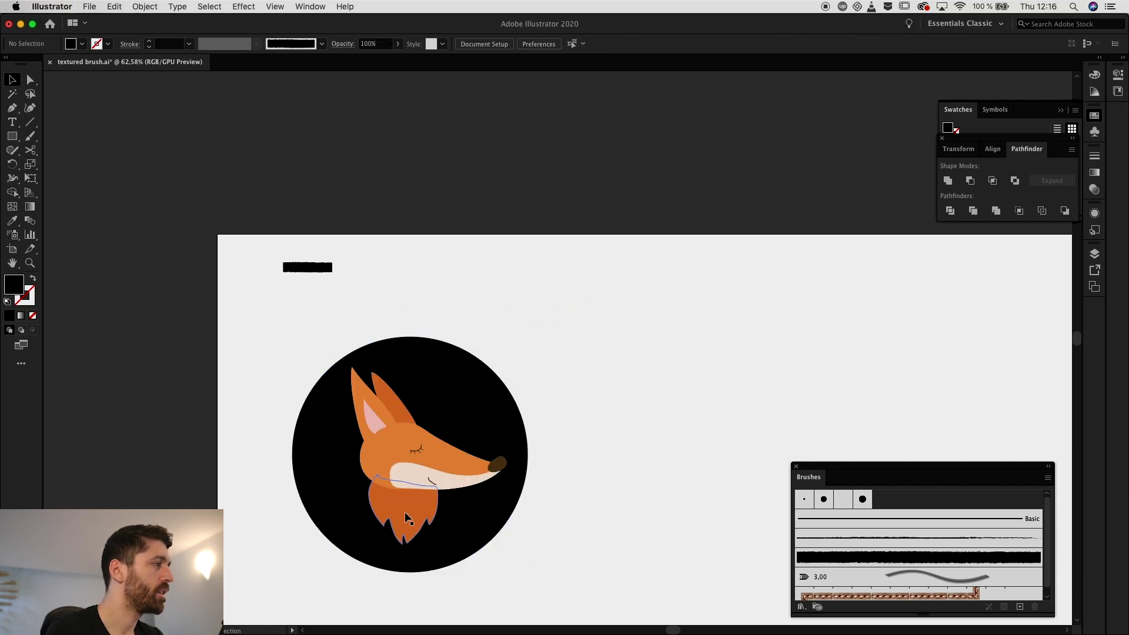
# Step: Duplicate the whole fox illustration with its black circle and place the copy to the right of the original
pyautogui.scroll(5, 405, 512)
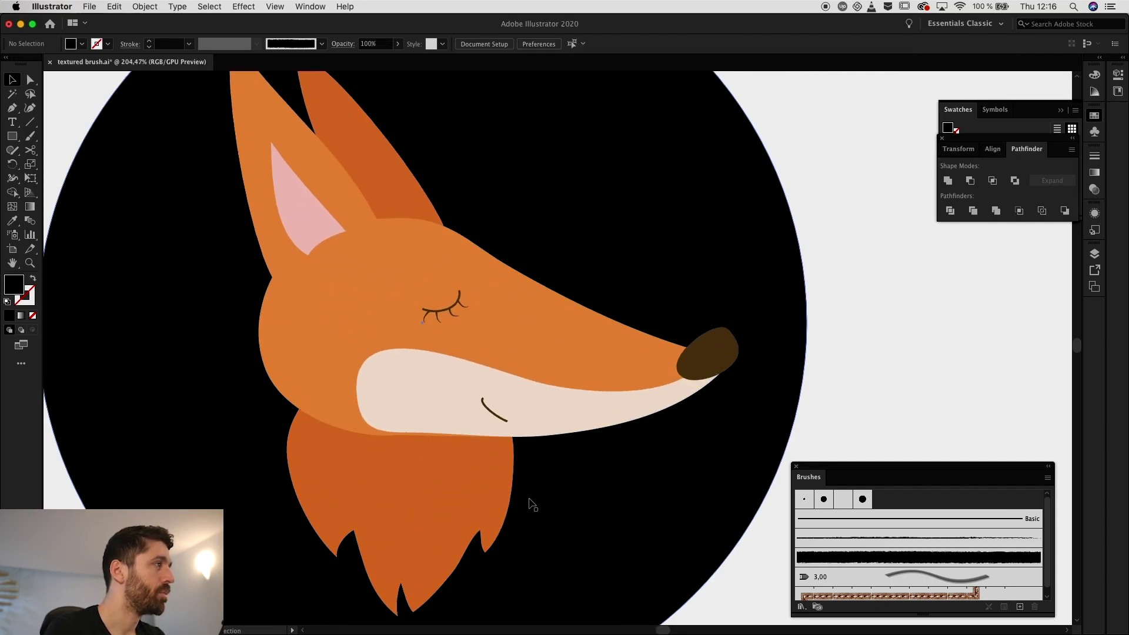
pyautogui.hscroll(5, 532, 505)
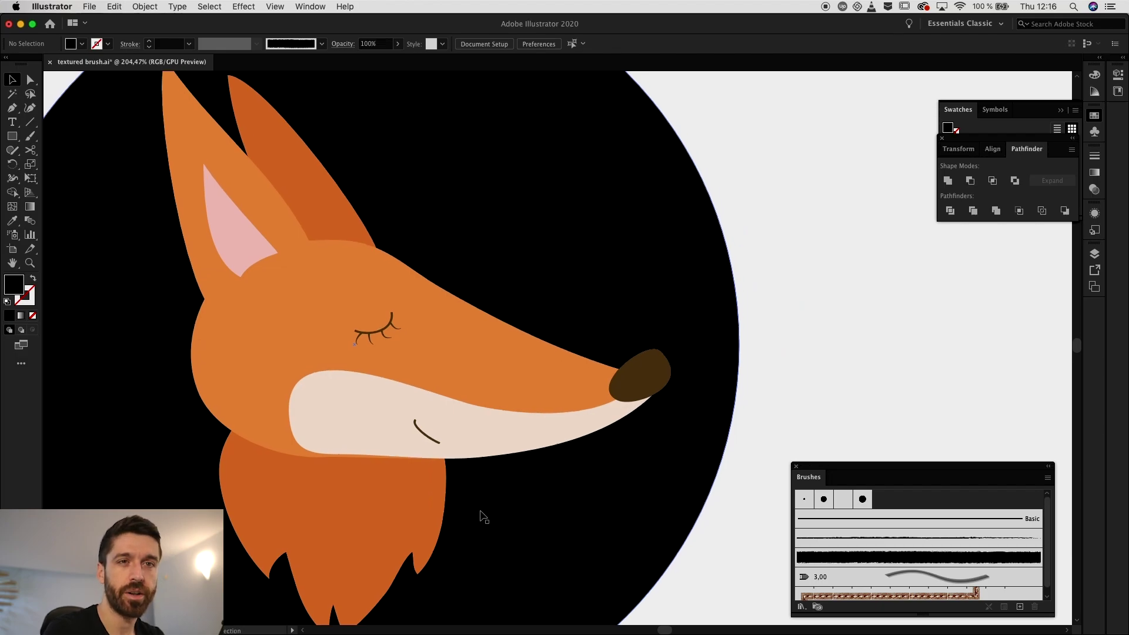
pyautogui.scroll(-5, 481, 517)
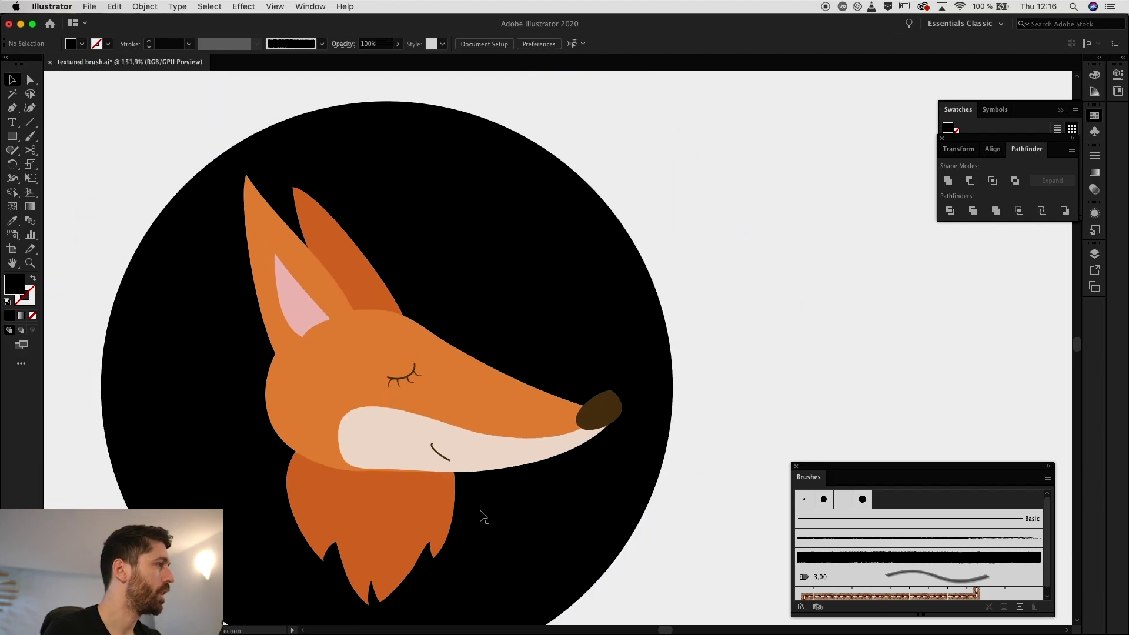
pyautogui.hscroll(3, 480, 515)
pyautogui.scroll(-5, 329, 465)
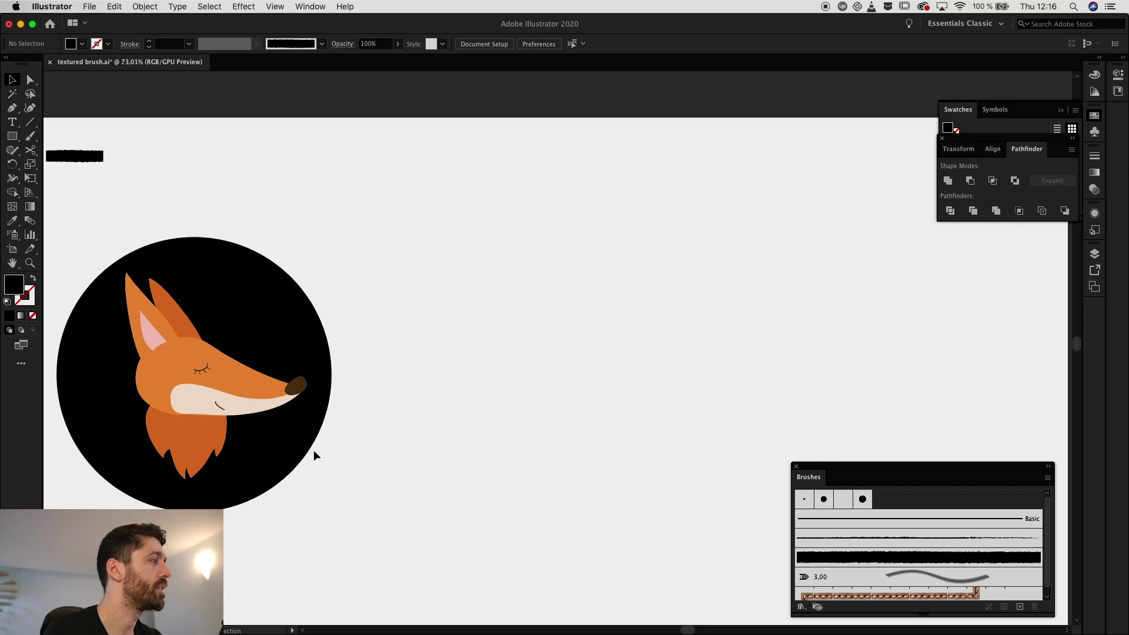
pyautogui.moveTo(221, 378); pyautogui.dragTo(460, 377)
pyautogui.click(549, 545)
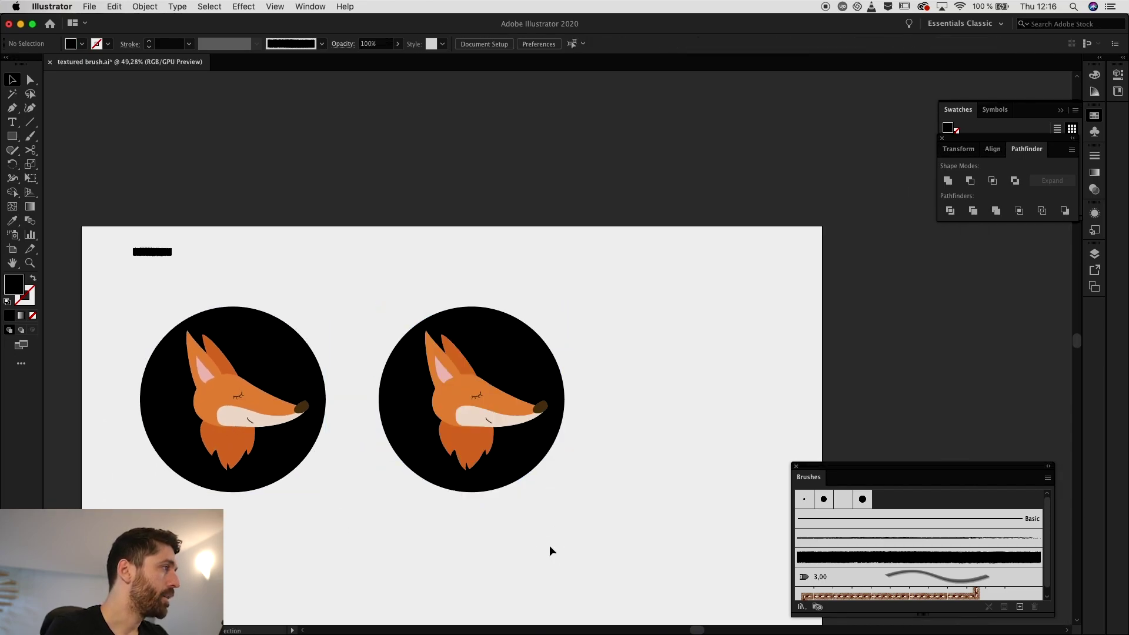
# Step: With the colour swatches displayed, ungroup the duplicated fox and select its head separately from the neck
pyautogui.scroll(5, 522, 434)
pyautogui.scroll(2, 526, 431)
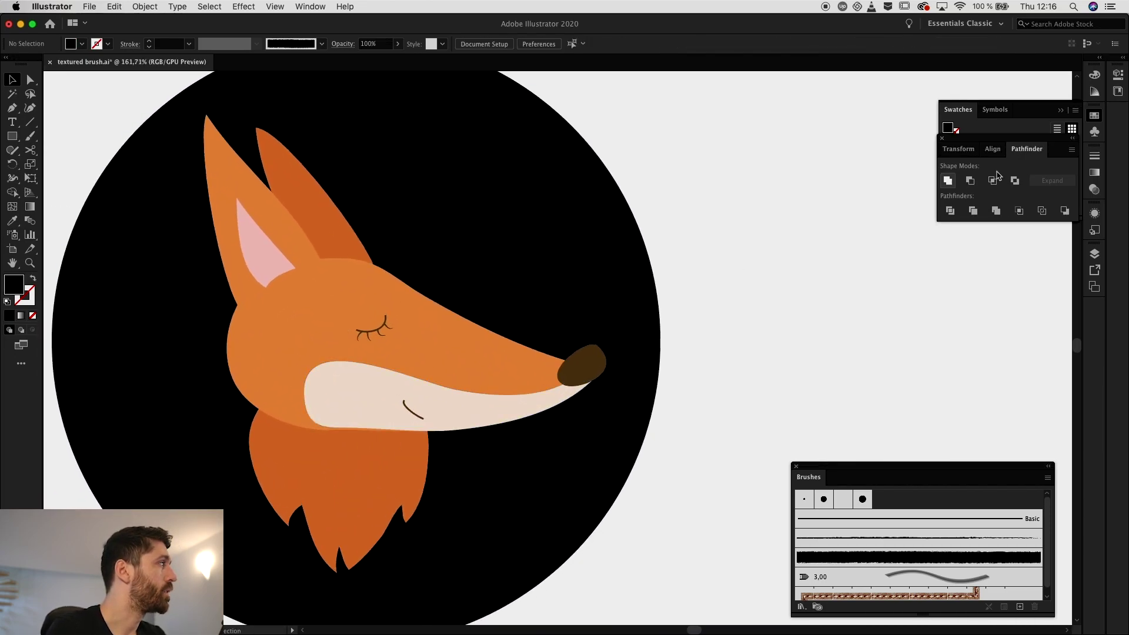
pyautogui.click(1095, 116)
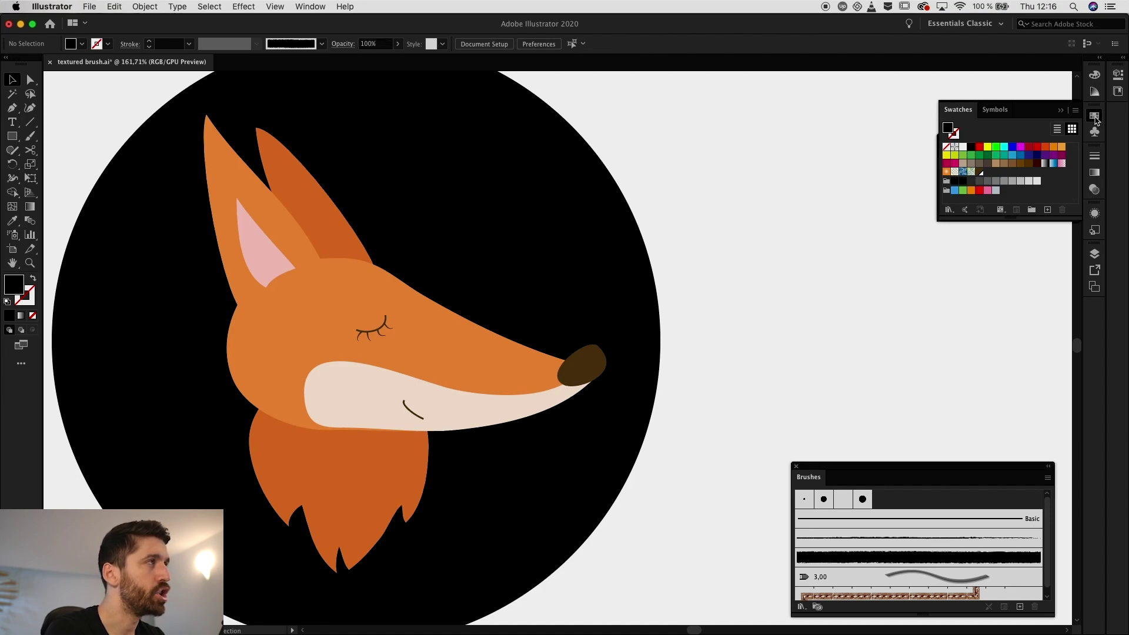
pyautogui.click(262, 253)
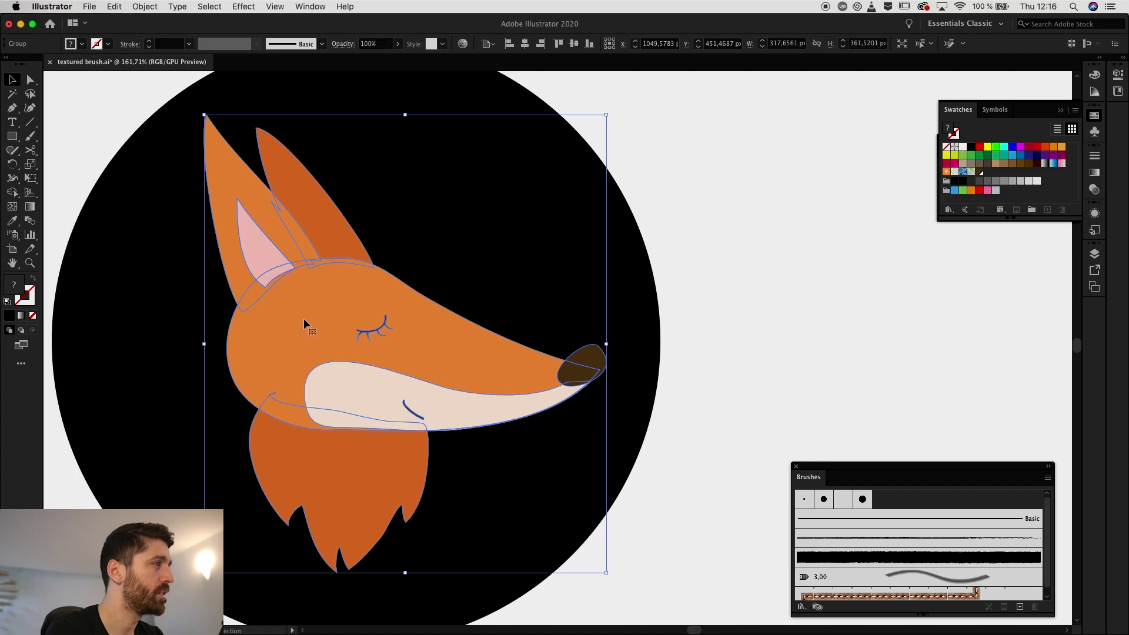
pyautogui.rightClick(331, 344)
pyautogui.click(394, 440)
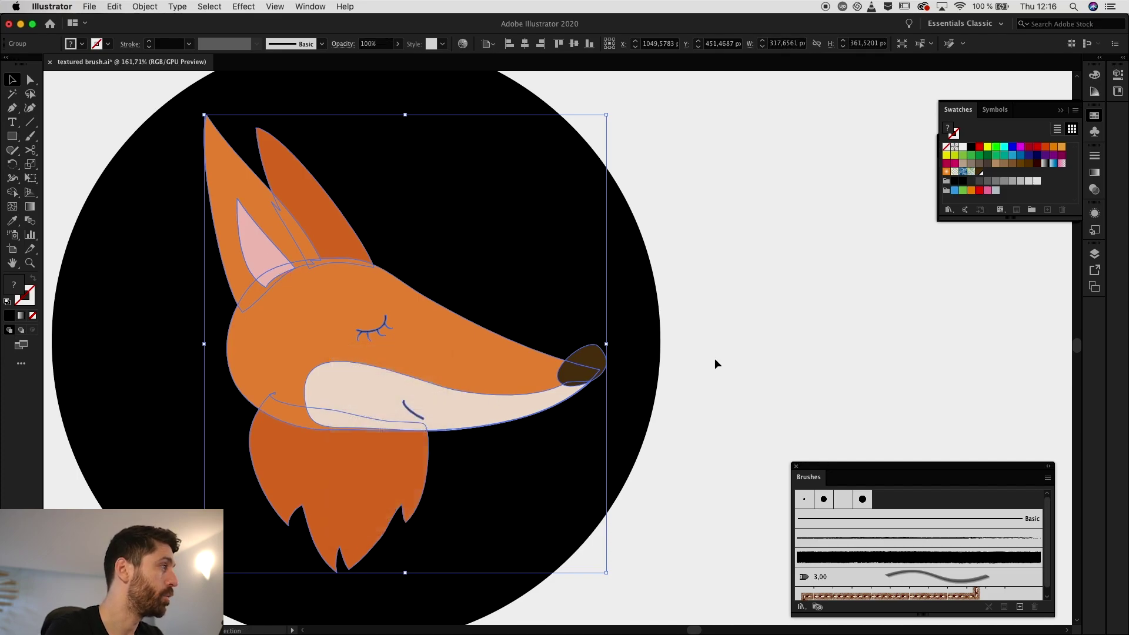
pyautogui.click(715, 359)
pyautogui.click(394, 364)
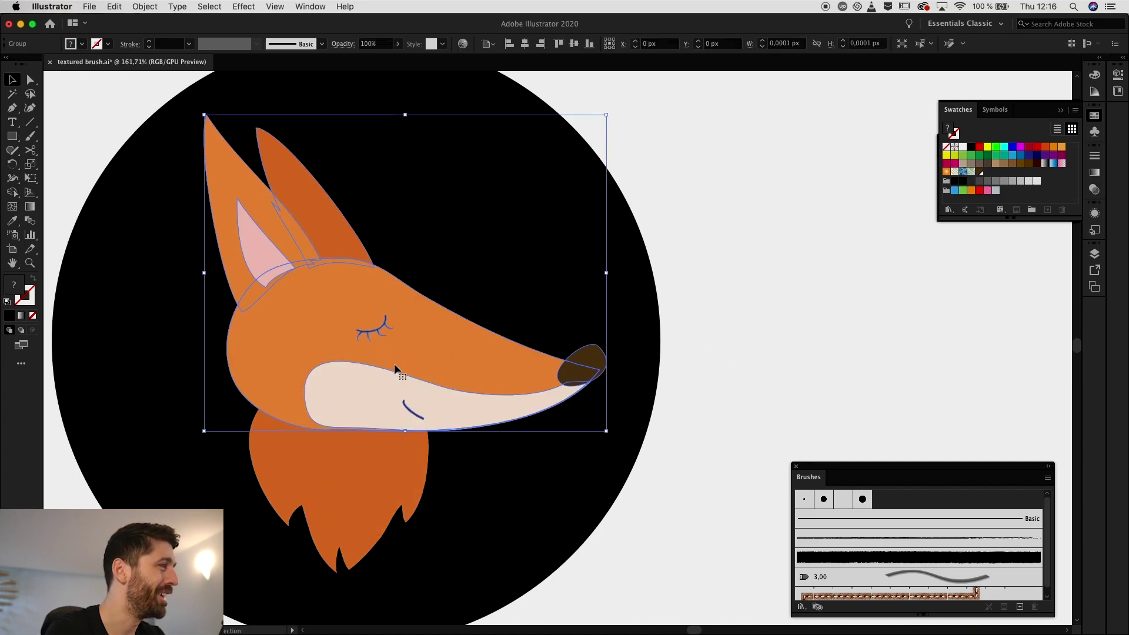
# Step: Ungroup the duplicated fox's head, and recolour its muzzle and inner ear with the artboard's white sampled by the Eyedropper
pyautogui.rightClick(430, 392)
pyautogui.click(777, 457)
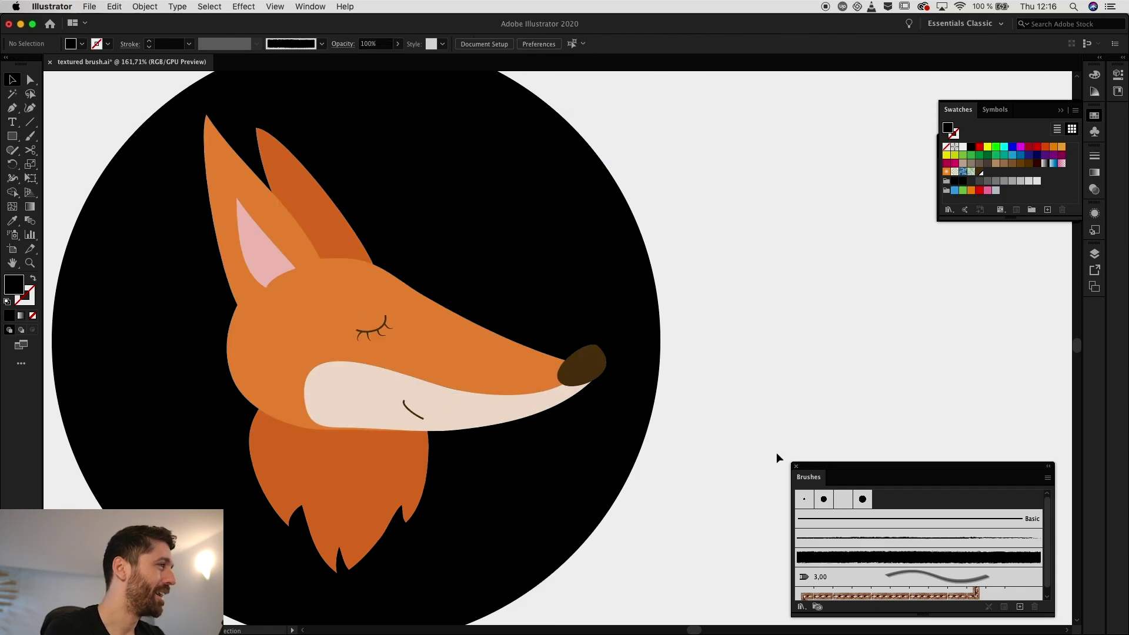
pyautogui.click(378, 403)
pyautogui.keyDown('shift'); pyautogui.click(266, 264); pyautogui.keyUp('shift')
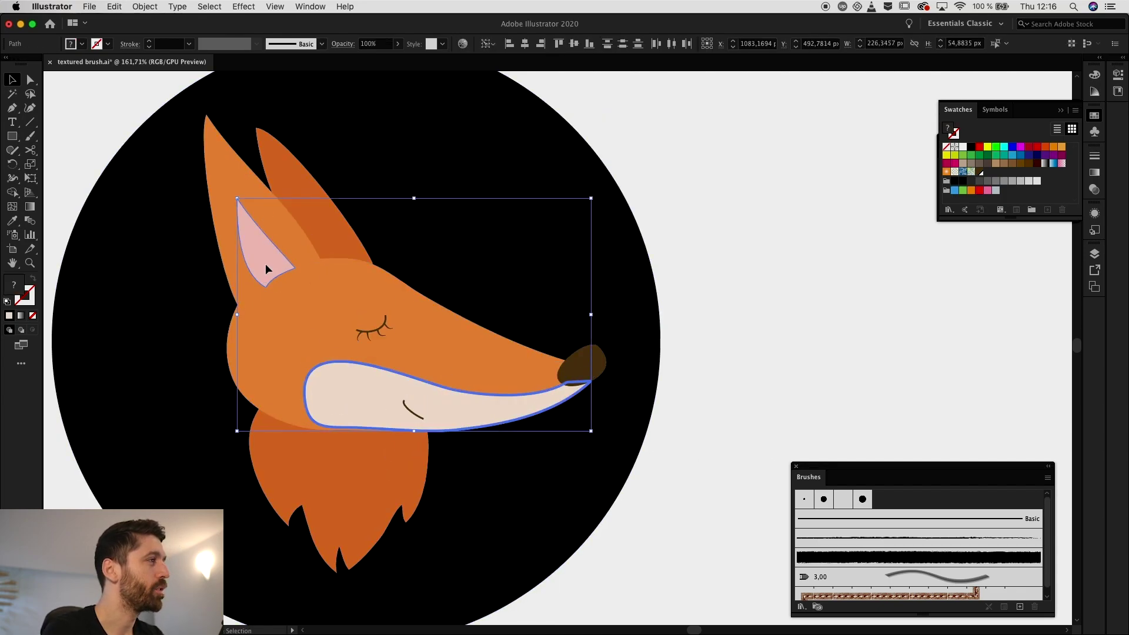
pyautogui.keyDown('shift'); pyautogui.click(494, 434); pyautogui.keyUp('shift')
pyautogui.press('i')
pyautogui.click(753, 398)
pyautogui.press('v')
pyautogui.click(754, 397)
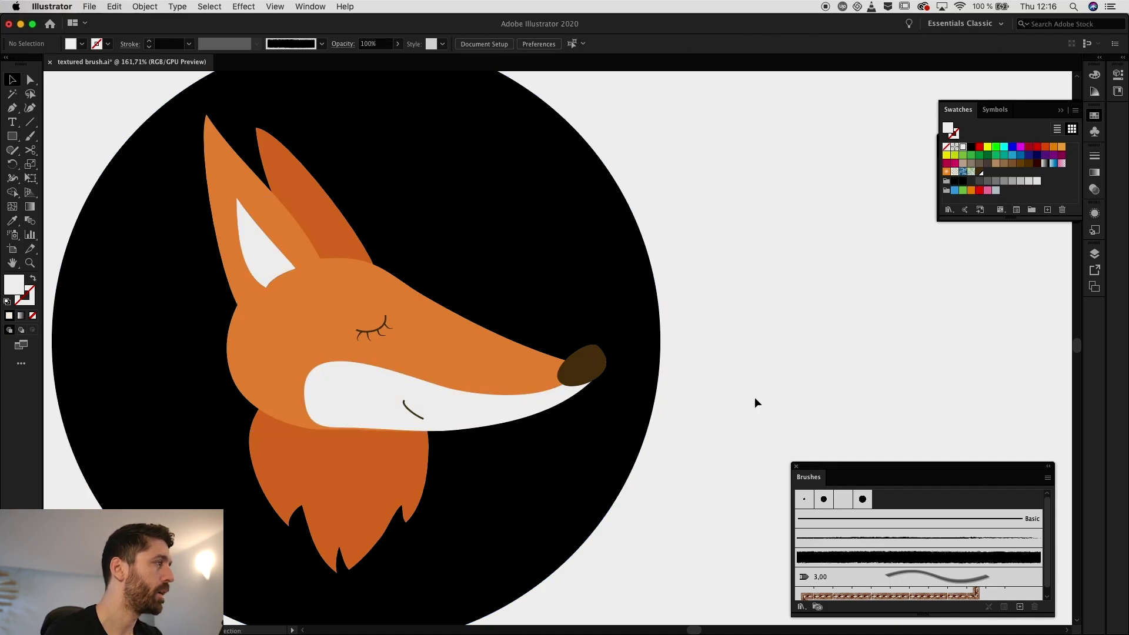
# Step: Check which fox parts share a fill colour by selecting the face with the front ear and the back ear with the neck
pyautogui.click(457, 350)
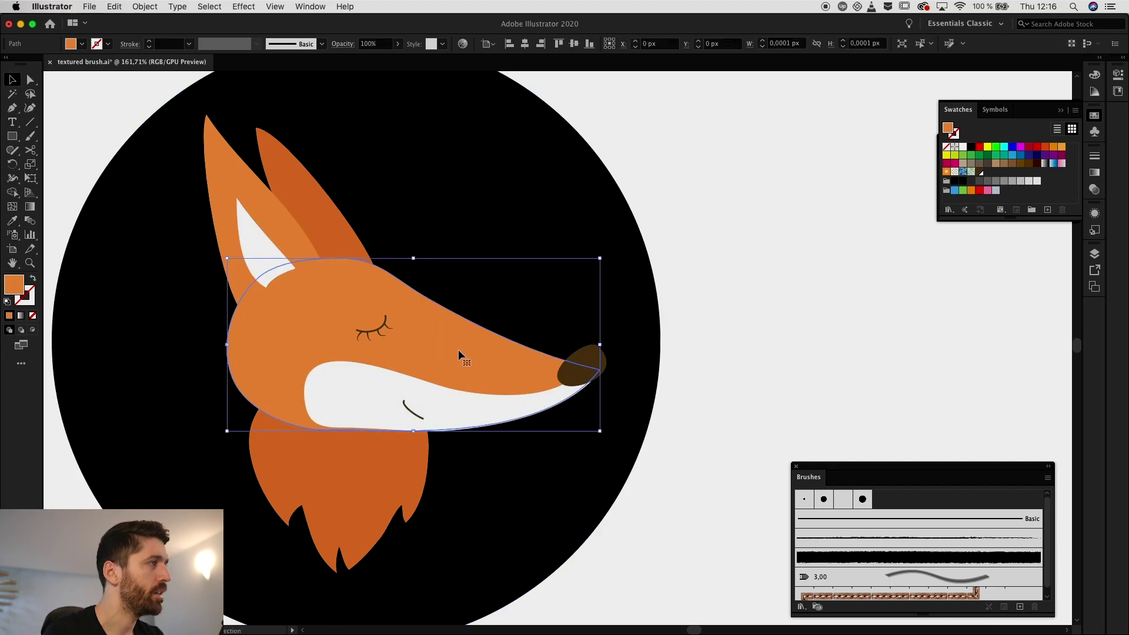
pyautogui.keyDown('shift'); pyautogui.click(291, 227); pyautogui.keyUp('shift')
pyautogui.click(199, 231)
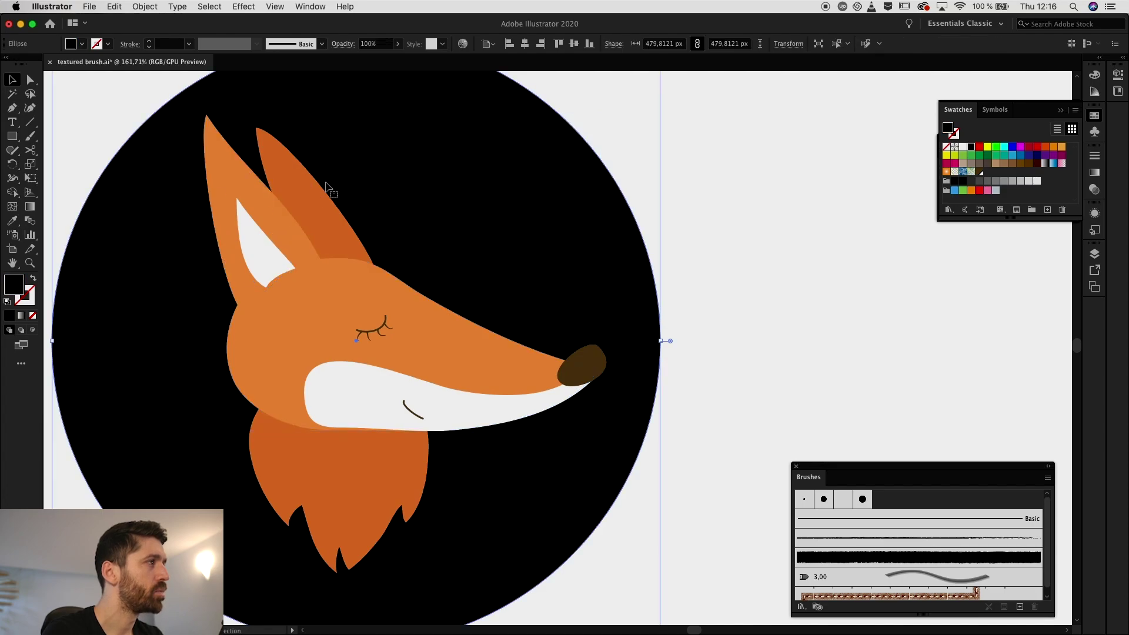
pyautogui.click(319, 197)
pyautogui.keyDown('shift'); pyautogui.click(362, 444); pyautogui.keyUp('shift')
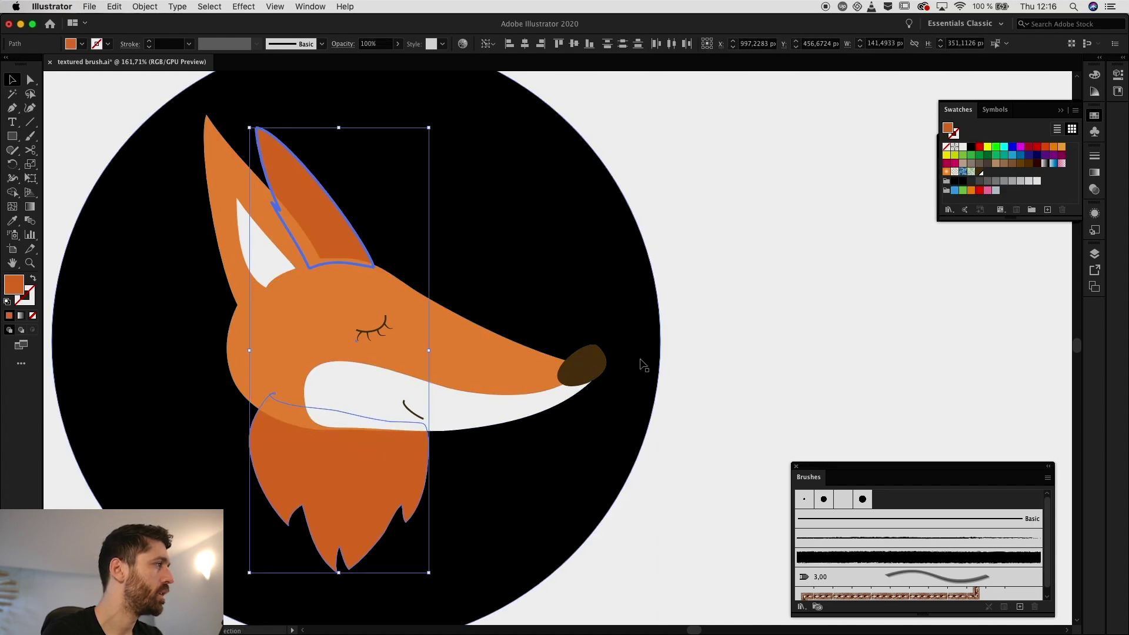
# Step: Save the dark brown of the nose, mouth and eyelashes as a global RGB swatch with R=80, G=58, B=38
pyautogui.click(574, 365)
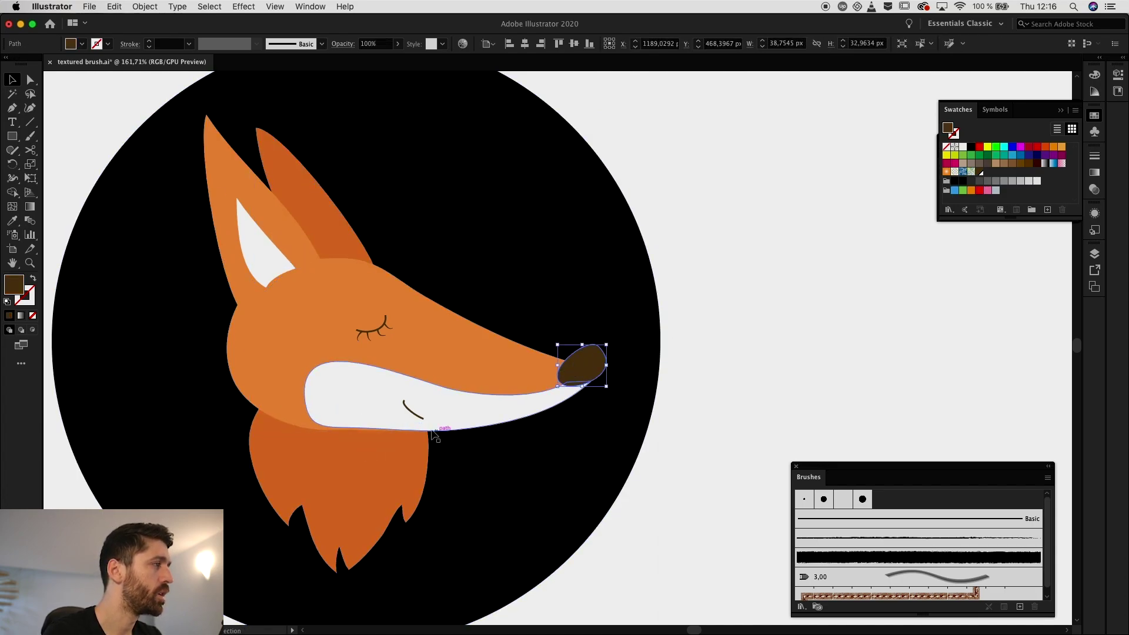
pyautogui.keyDown('shift'); pyautogui.click(413, 410); pyautogui.keyUp('shift')
pyautogui.keyDown('shift'); pyautogui.click(376, 328); pyautogui.keyUp('shift')
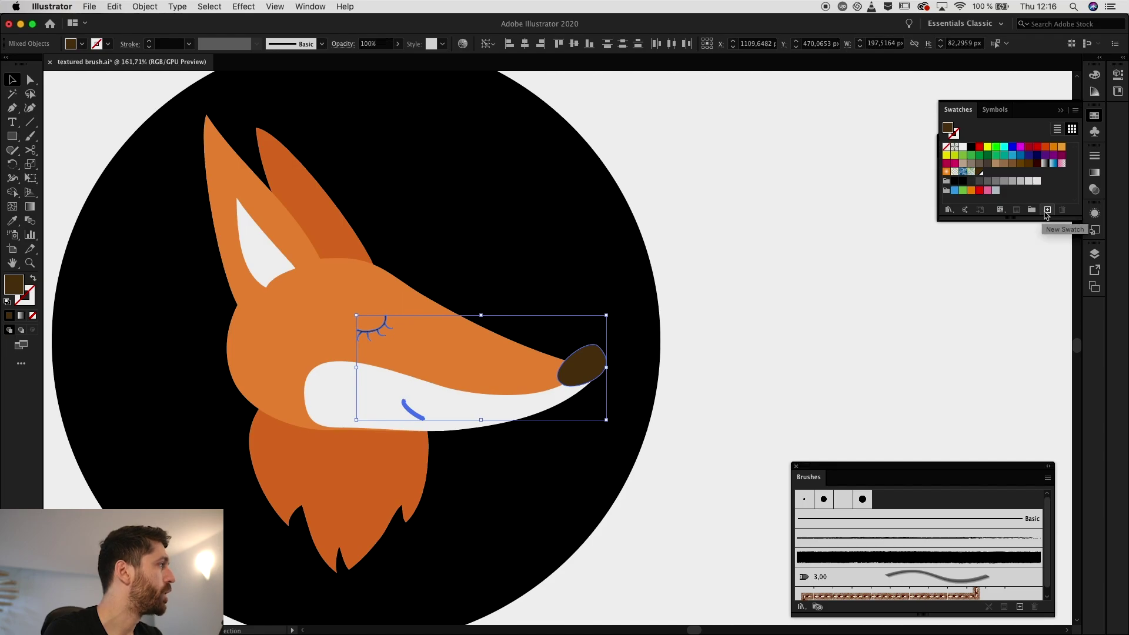
pyautogui.click(1047, 210)
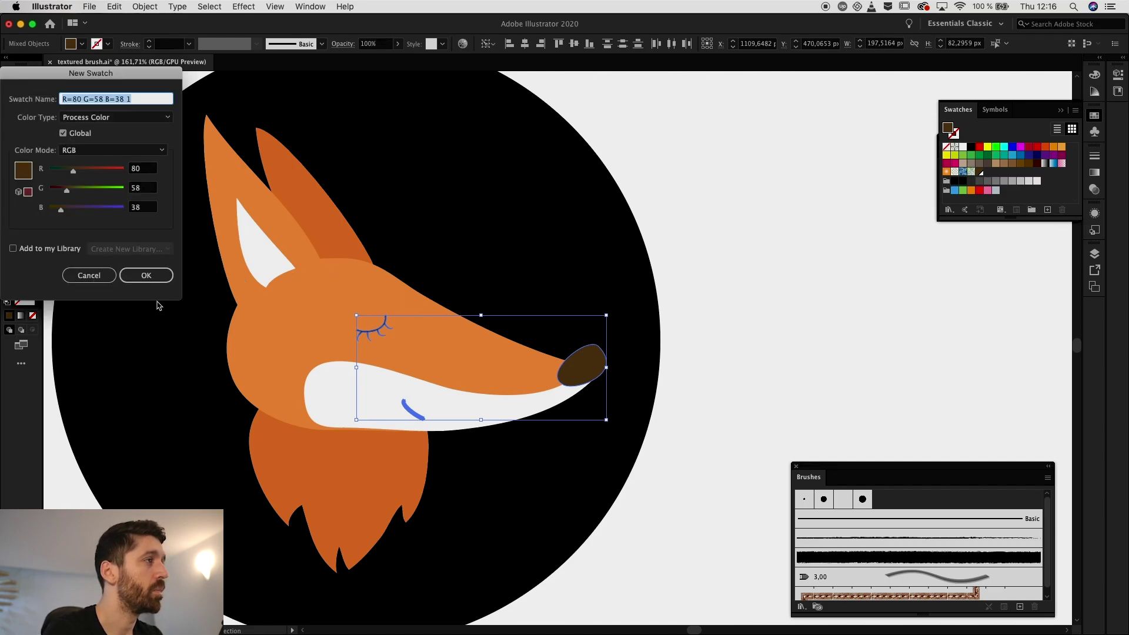
pyautogui.click(156, 274)
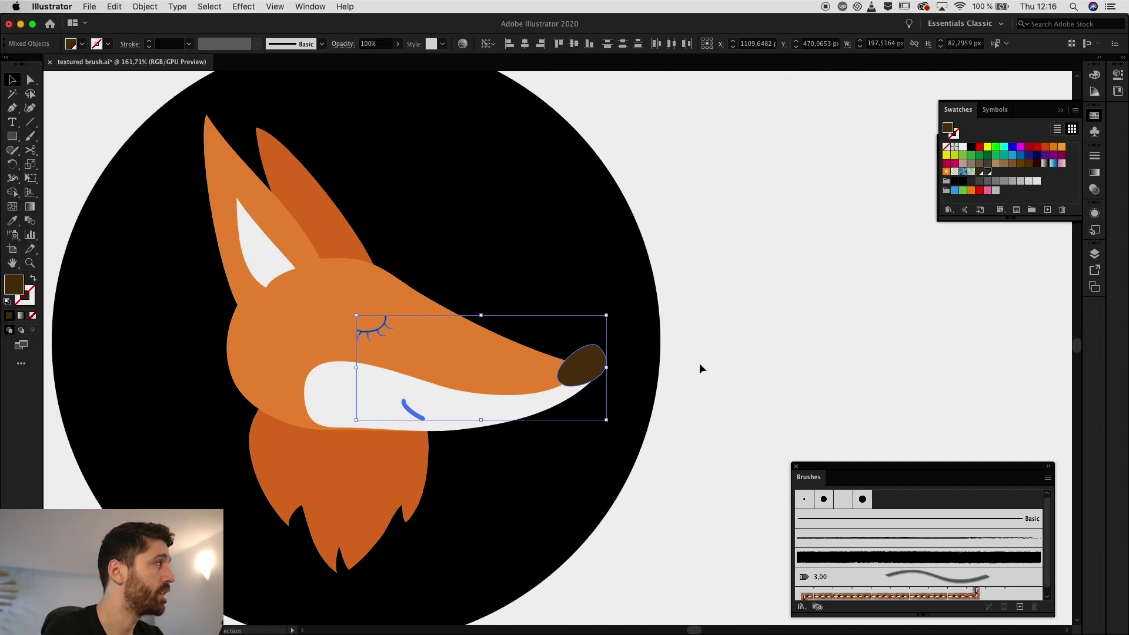
pyautogui.click(712, 333)
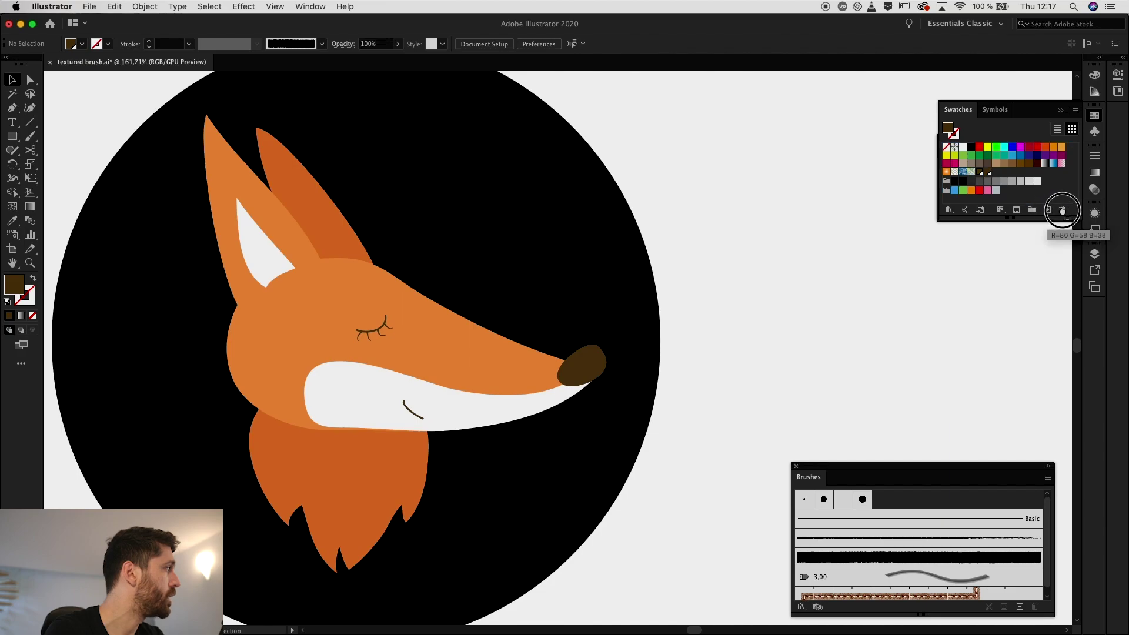
# Step: Save the light orange of the face and front ear and the dark orange of the back ear and neck as swatches
pyautogui.click(231, 192)
pyautogui.keyDown('shift'); pyautogui.click(223, 172); pyautogui.keyUp('shift')
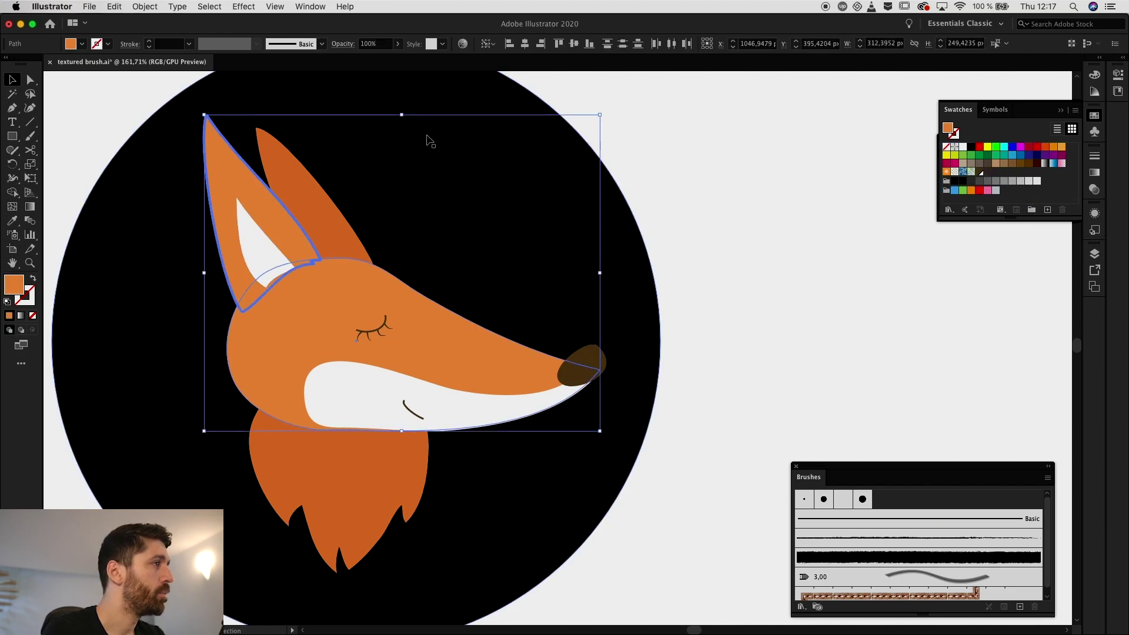
pyautogui.click(1049, 209)
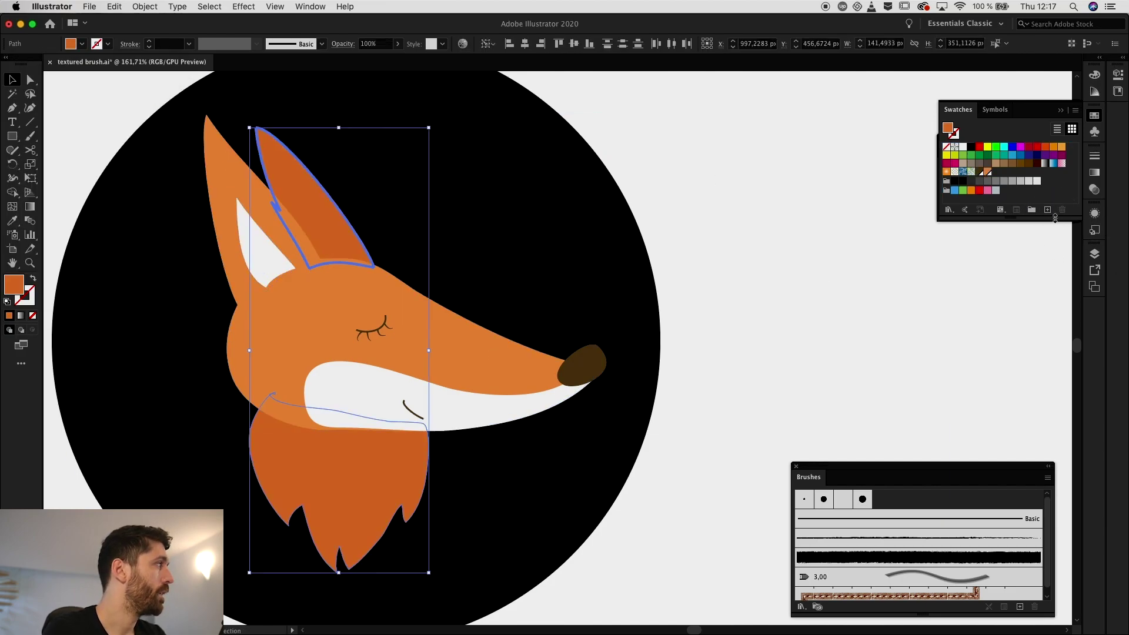
pyautogui.click(1048, 210)
pyautogui.press('Return')
pyautogui.press('super+shift+a')
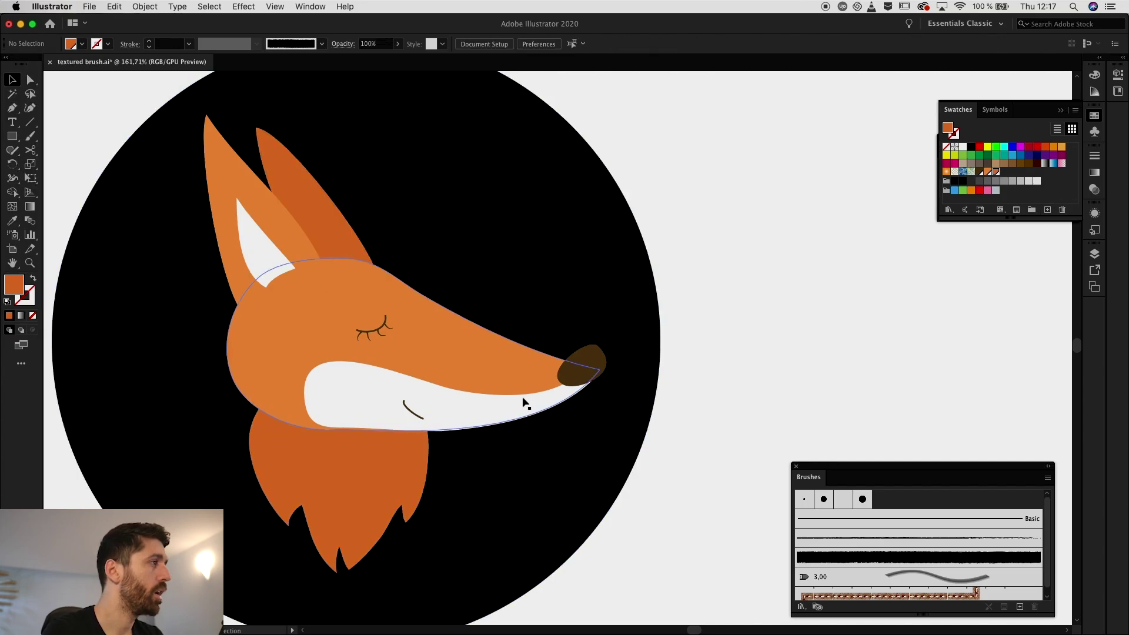
# Step: Give the fox's inner ear and muzzle a white stroke matching their fill
pyautogui.hscroll(-3, 471, 415)
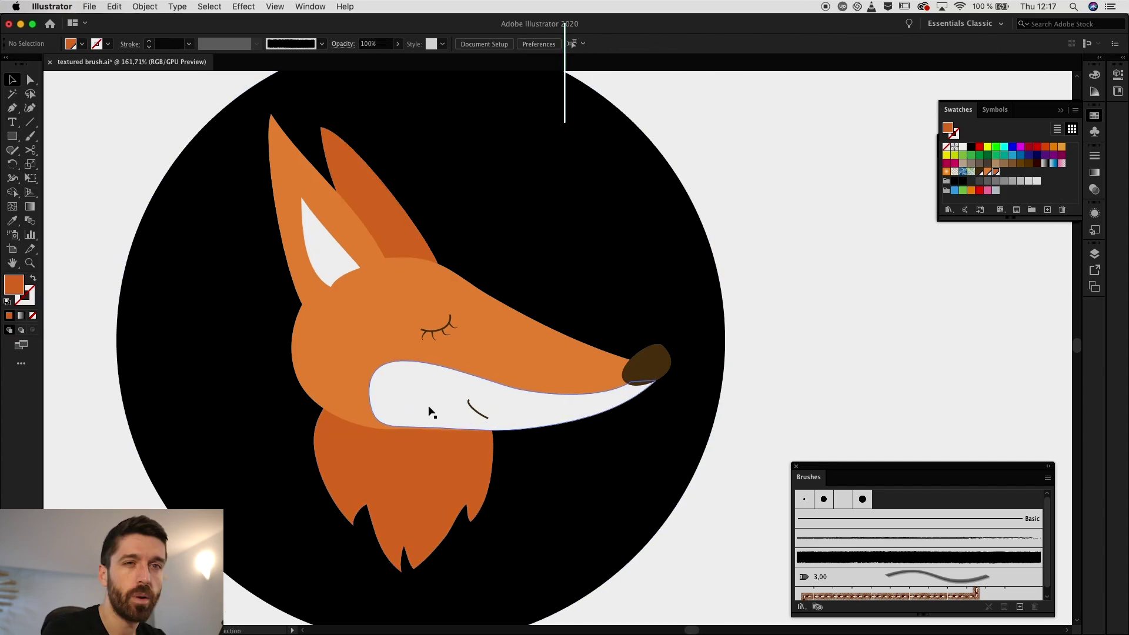
pyautogui.click(318, 254)
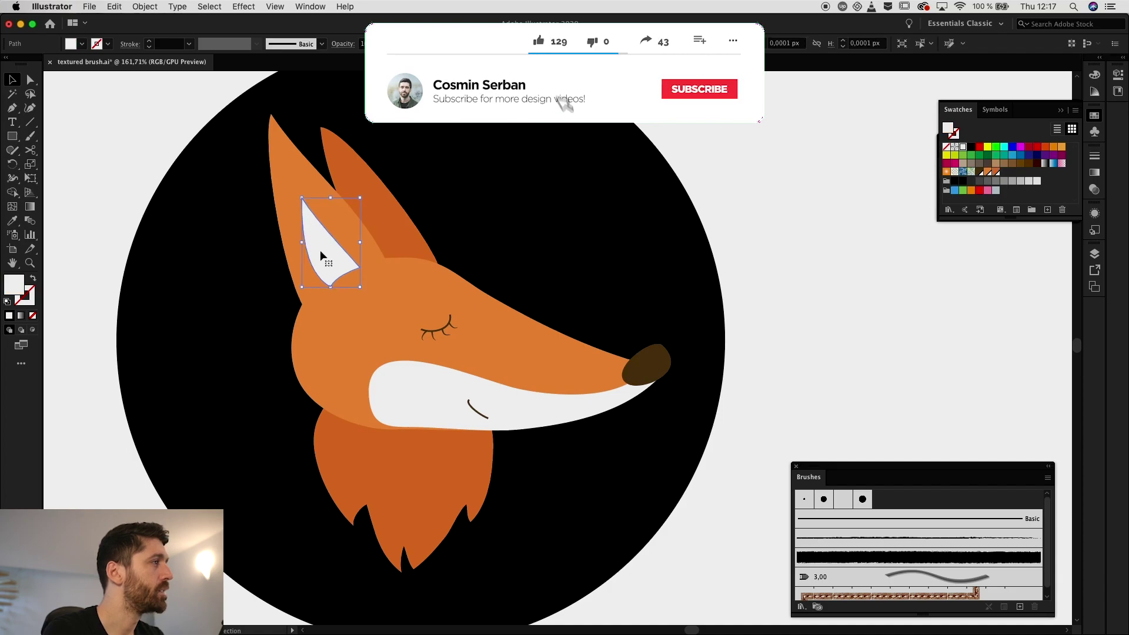
pyautogui.keyDown('shift'); pyautogui.click(404, 392); pyautogui.keyUp('shift')
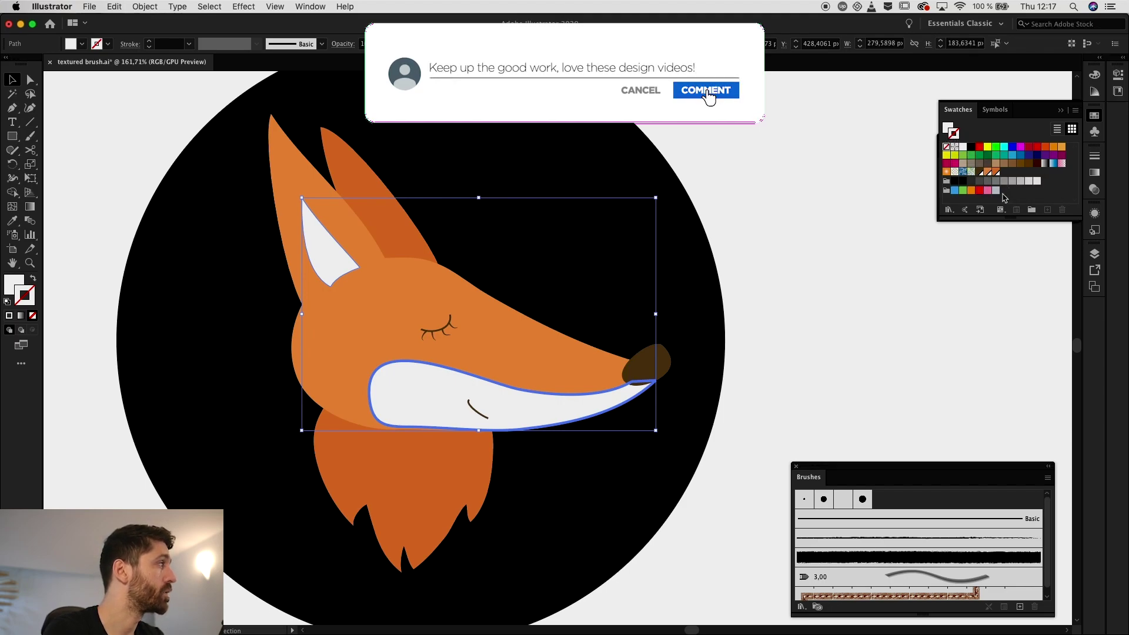
pyautogui.click(962, 148)
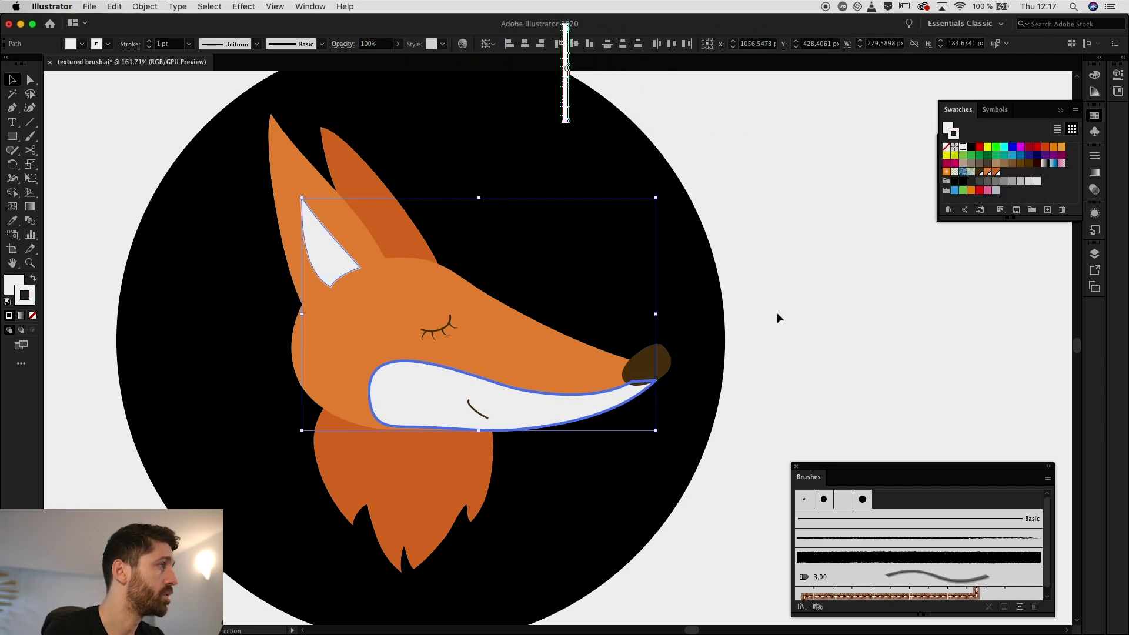
# Step: Apply the thick black textured brush to the inner ear and muzzle outlines and set their stroke weight to 0.5 pt
pyautogui.scroll(2, 315, 257)
pyautogui.scroll(3, 315, 255)
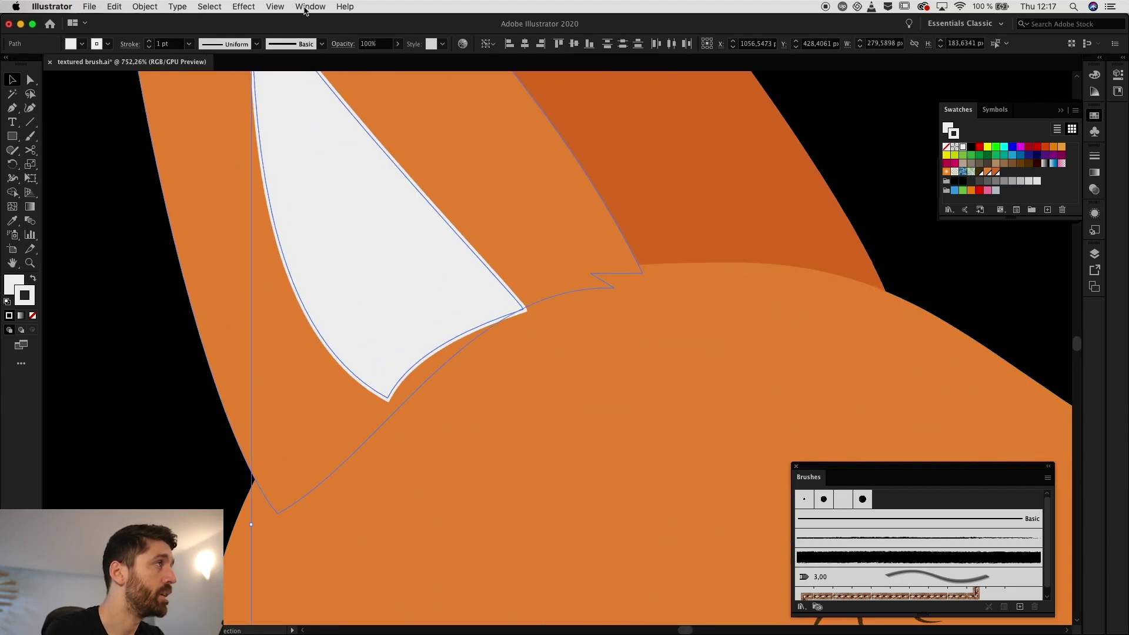
pyautogui.click(890, 562)
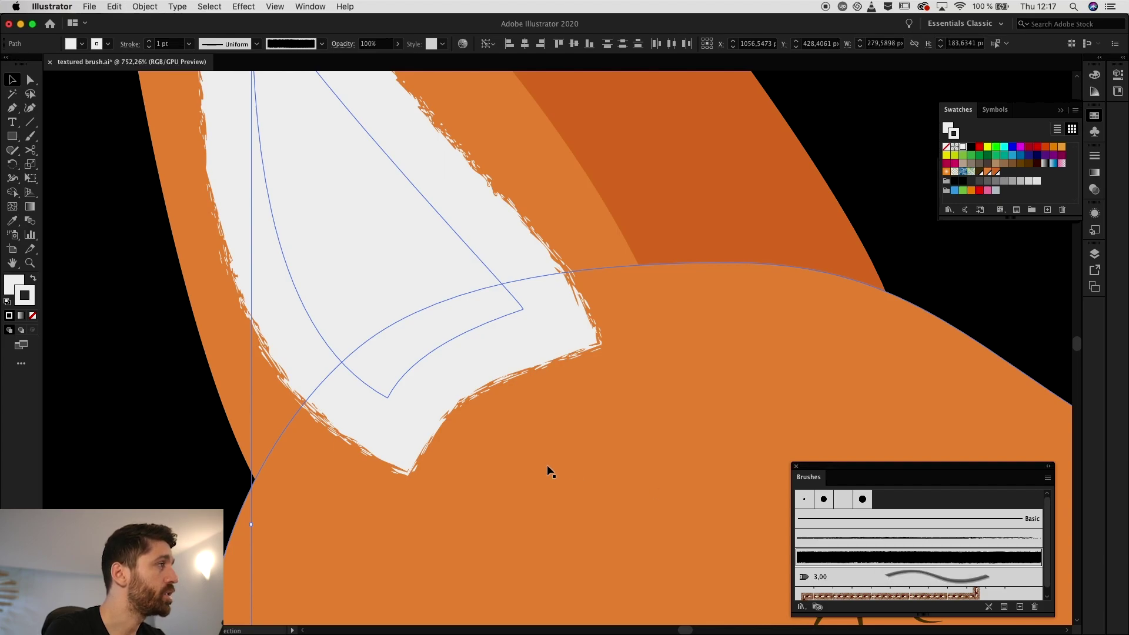
pyautogui.scroll(-2, 547, 468)
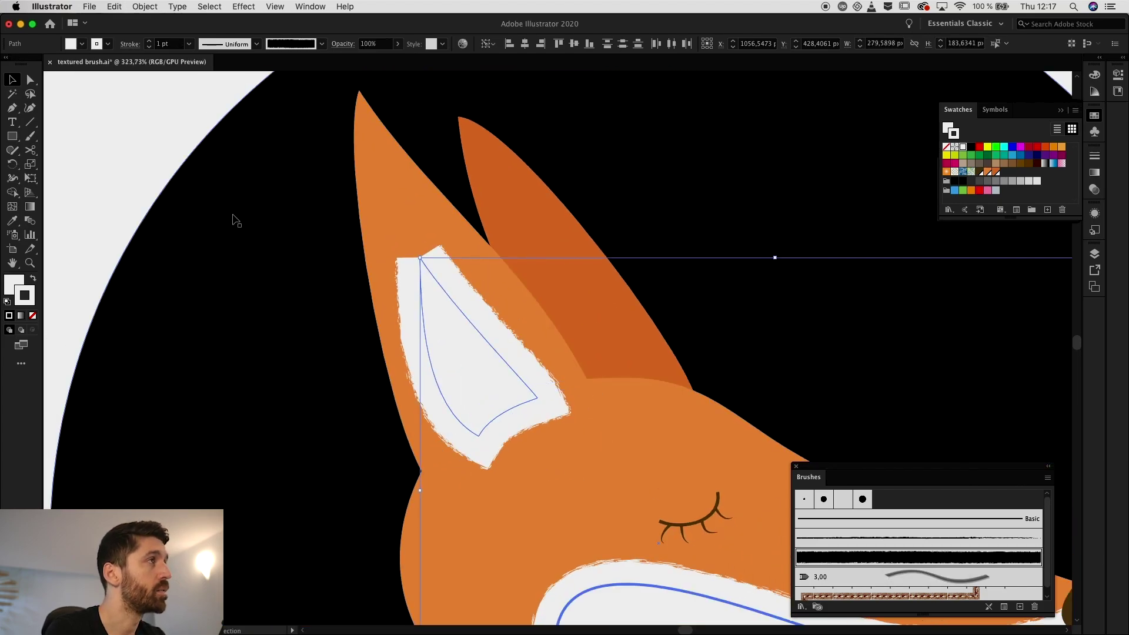
pyautogui.click(150, 46)
pyautogui.click(150, 46)
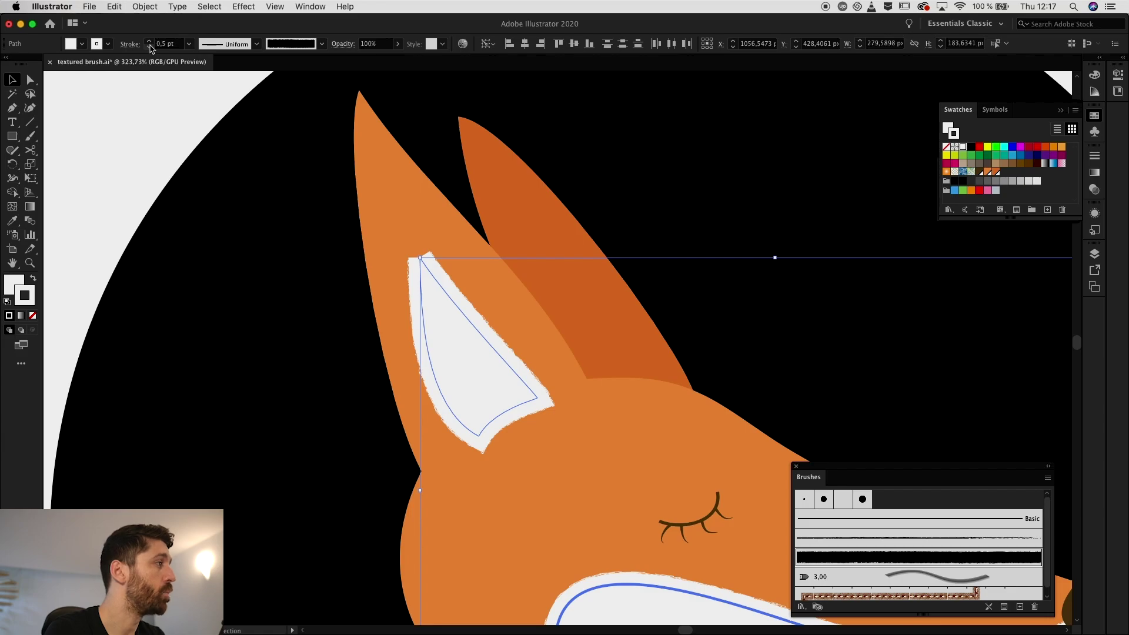
# Step: Round the sharp upper tip of the white inner ear with a corner radius of about 0.61 px
pyautogui.click(416, 290)
pyautogui.scroll(3, 441, 270)
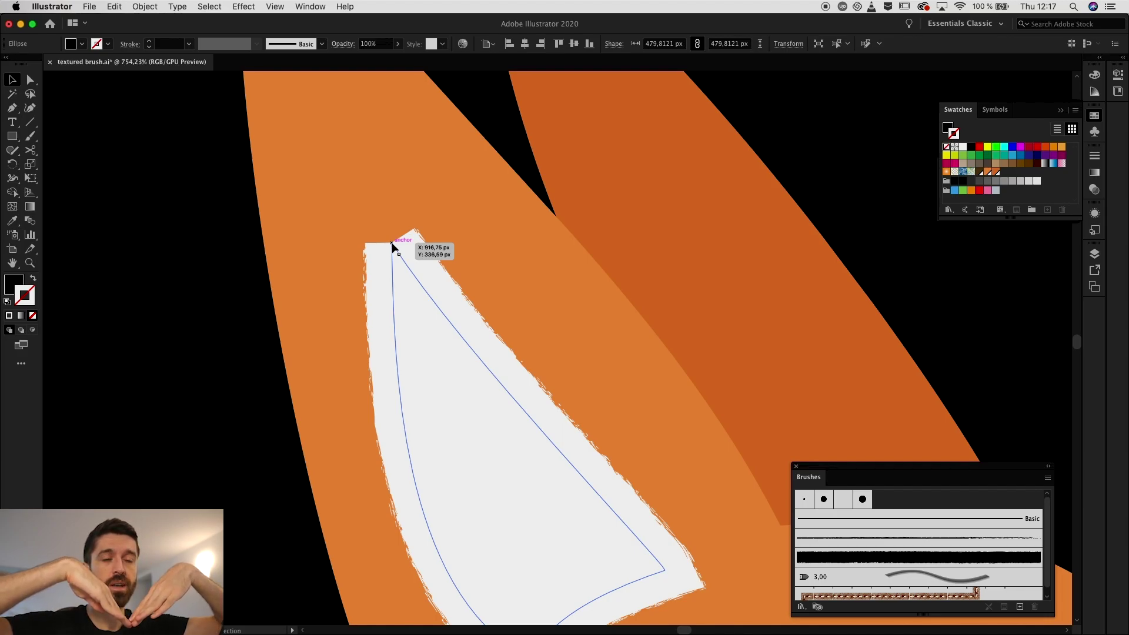
pyautogui.press('a')
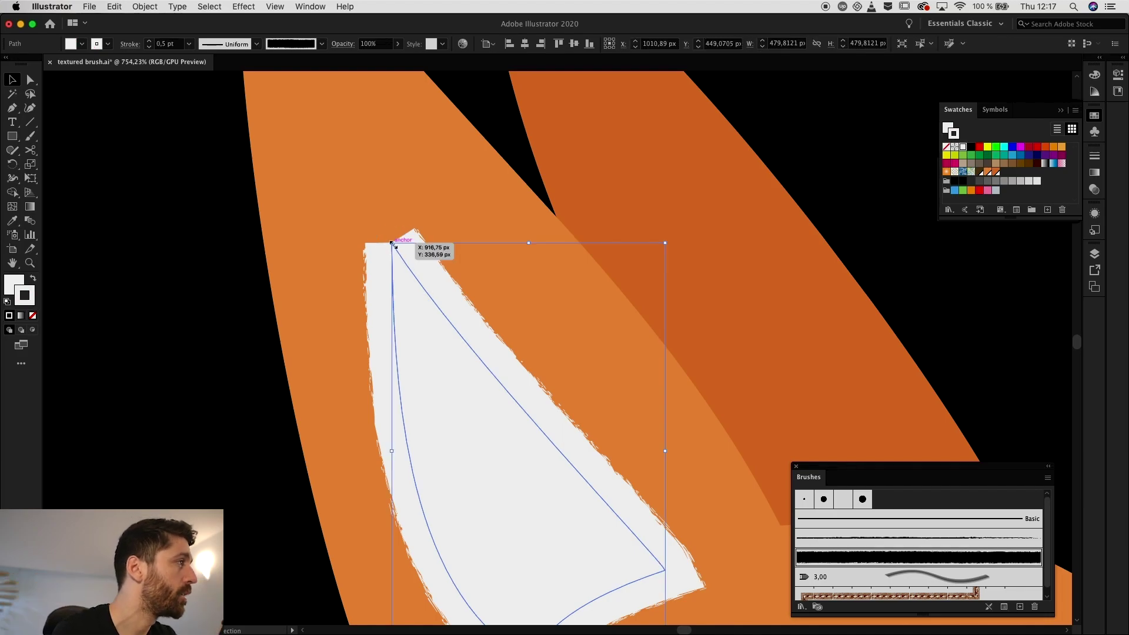
pyautogui.click(392, 244)
pyautogui.moveTo(396, 257); pyautogui.dragTo(397, 257)
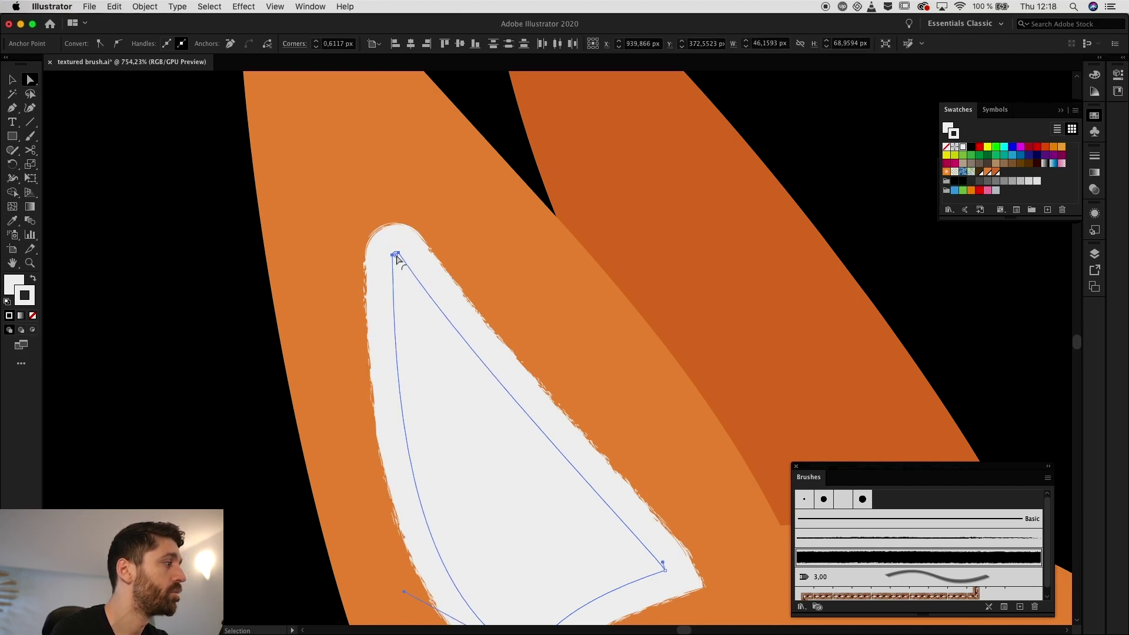
pyautogui.scroll(-2, 397, 257)
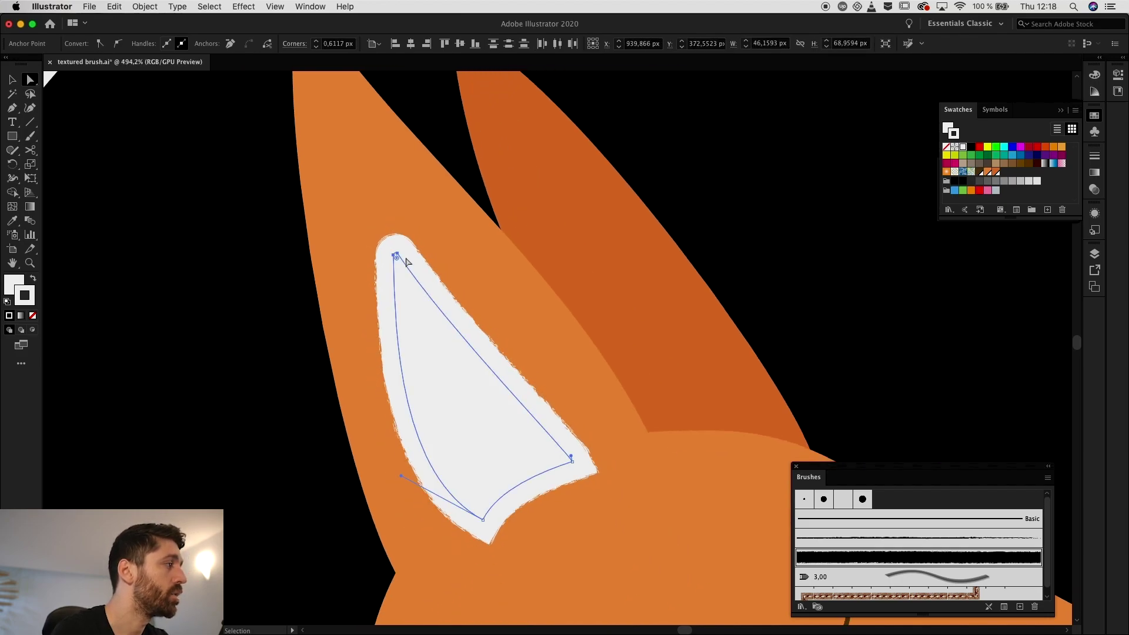
# Step: Round the lowest corner of the white inner ear with a radius of about 4.14 px
pyautogui.click(483, 527)
pyautogui.moveTo(480, 510)
pyautogui.mouseDown()
pyautogui.moveTo(481, 497)
pyautogui.moveTo(479, 518)
pyautogui.moveTo(479, 497)
pyautogui.moveTo(487, 511)
pyautogui.mouseUp()
pyautogui.click(488, 571)
pyautogui.click(486, 530)
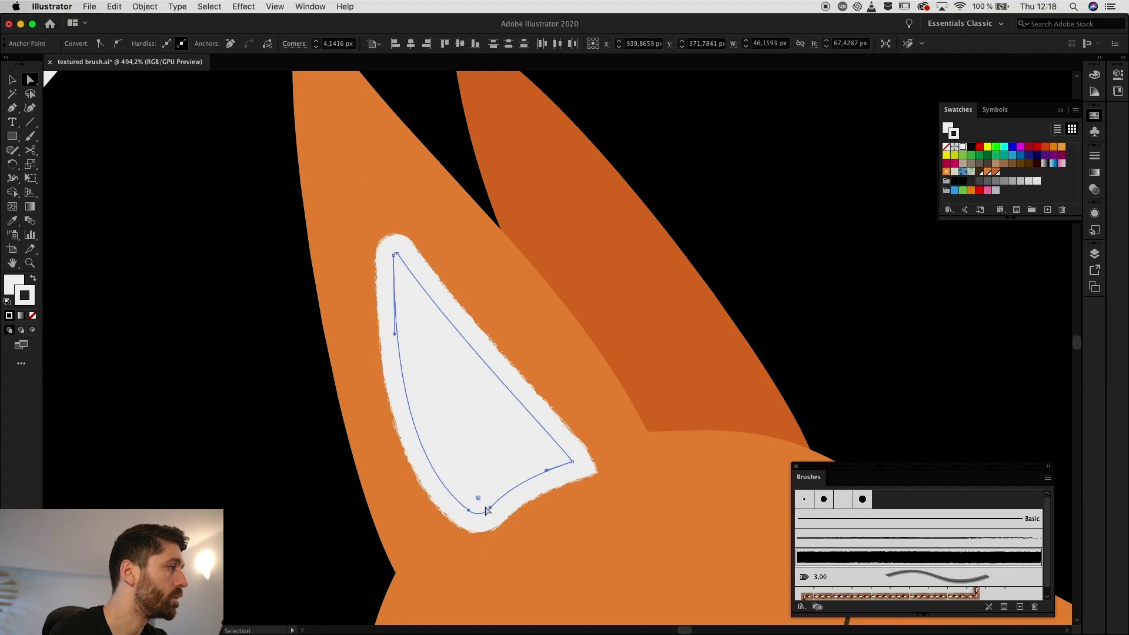
pyautogui.press('v')
pyautogui.scroll(-5, 564, 547)
pyautogui.click(412, 469)
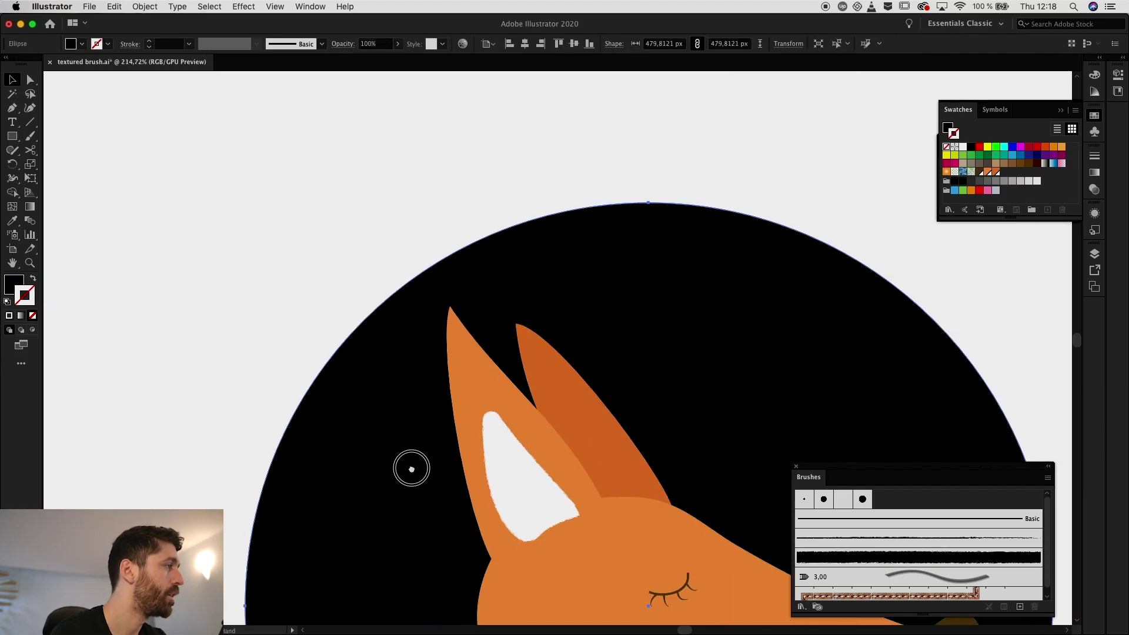
# Step: Give the fox's face and front ear a light orange stroke from the saved swatch
pyautogui.scroll(-5, 353, 376)
pyautogui.hscroll(4, 353, 376)
pyautogui.click(435, 283)
pyautogui.keyDown('shift'); pyautogui.click(471, 387); pyautogui.keyUp('shift')
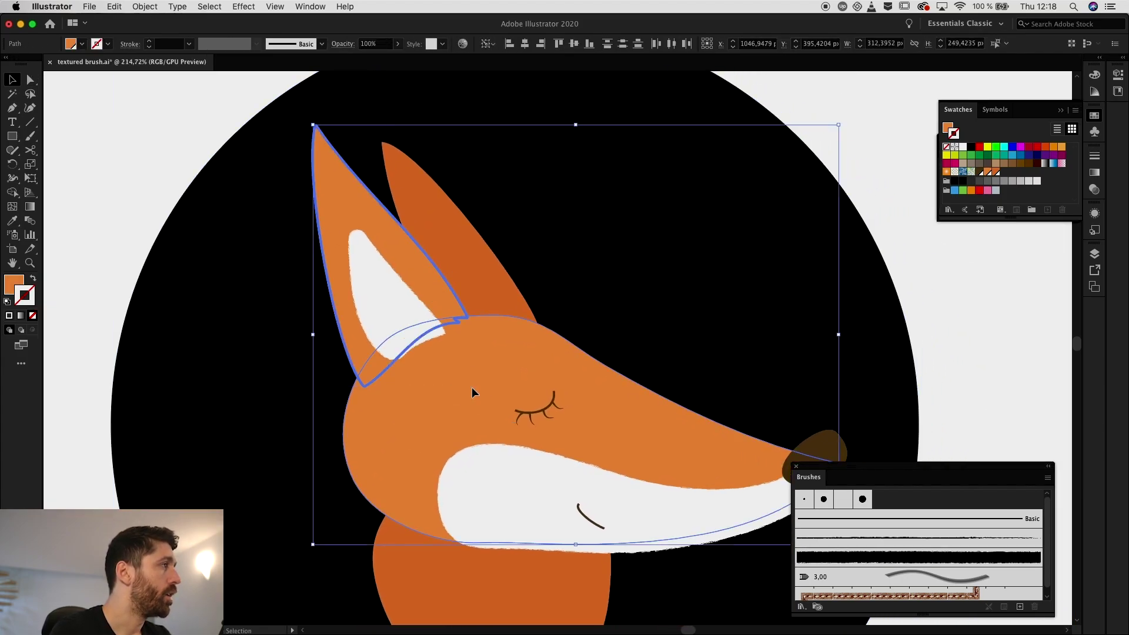
pyautogui.click(989, 172)
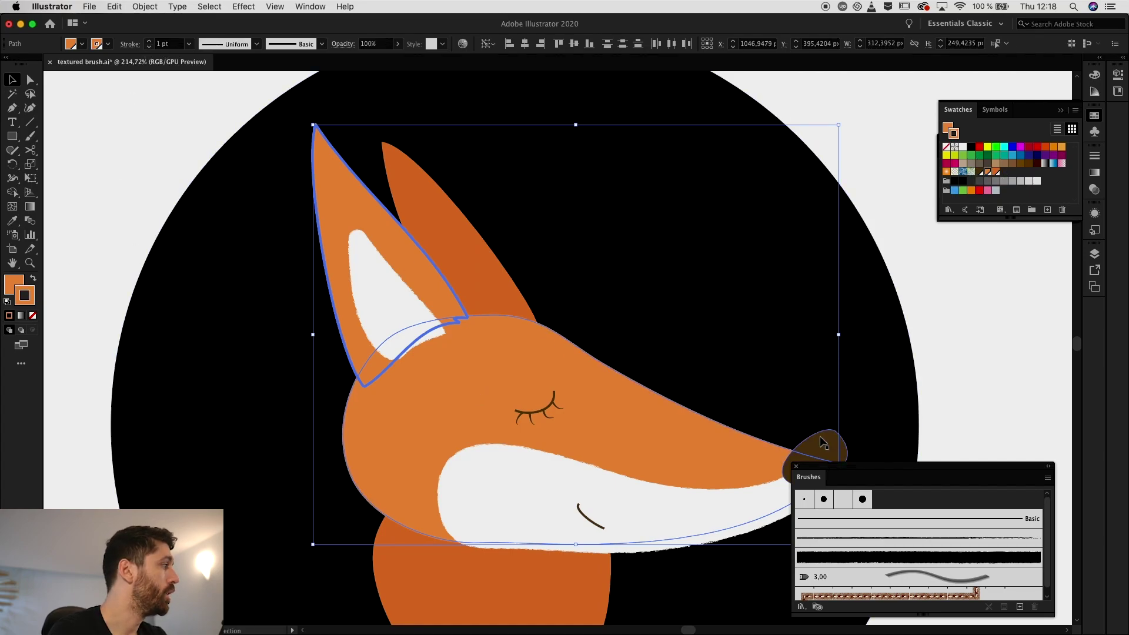
# Step: Apply the thick textured brush to the face and front ear outlines, set their stroke to 0.5 pt, and compare with the original fox
pyautogui.click(894, 556)
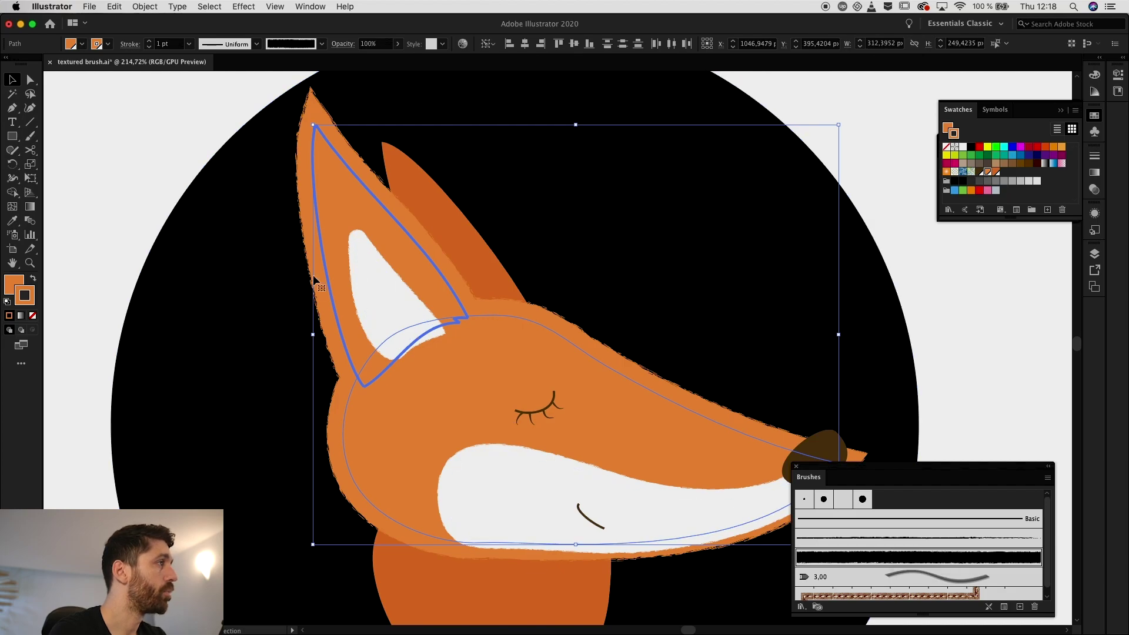
pyautogui.click(149, 47)
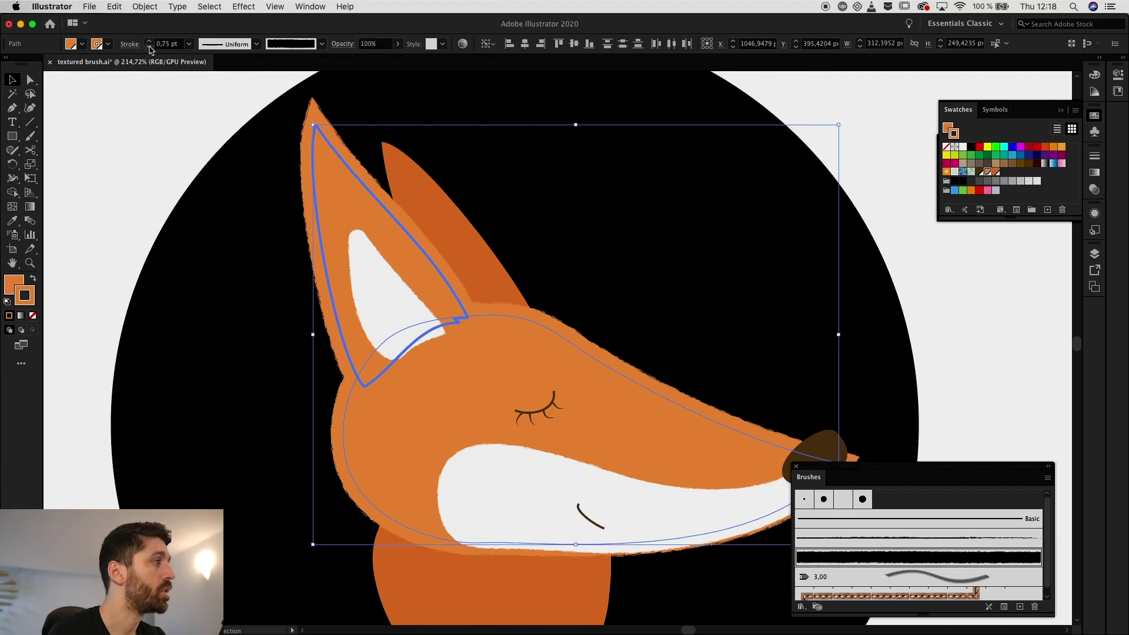
pyautogui.click(149, 47)
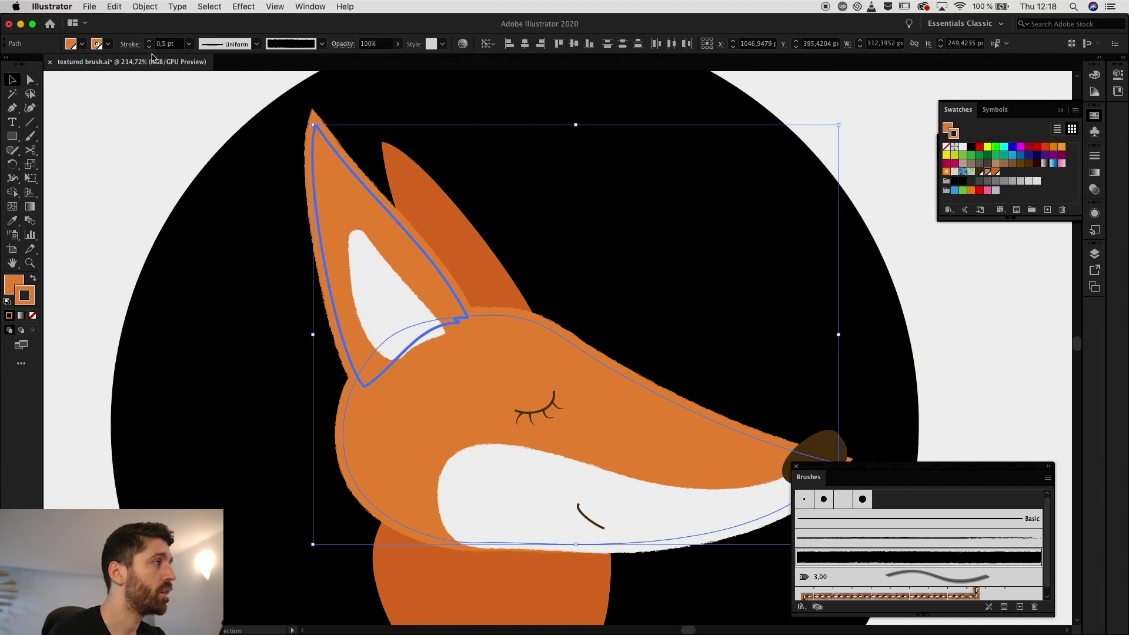
pyautogui.click(86, 265)
pyautogui.press('super+0')
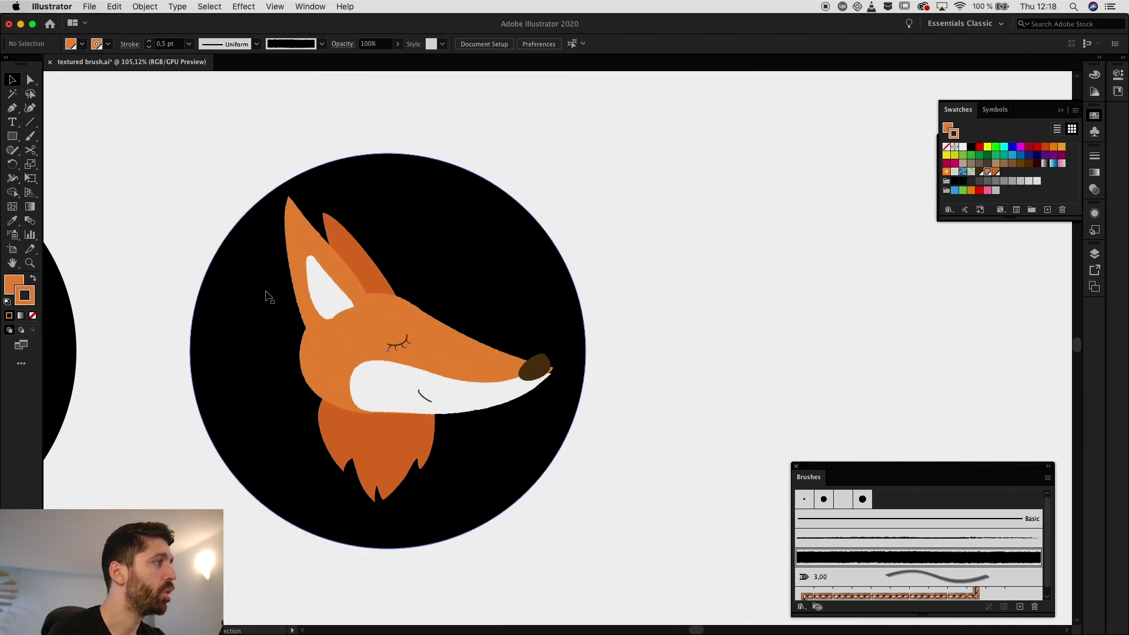
pyautogui.moveTo(277, 386); pyautogui.dragTo(532, 419)
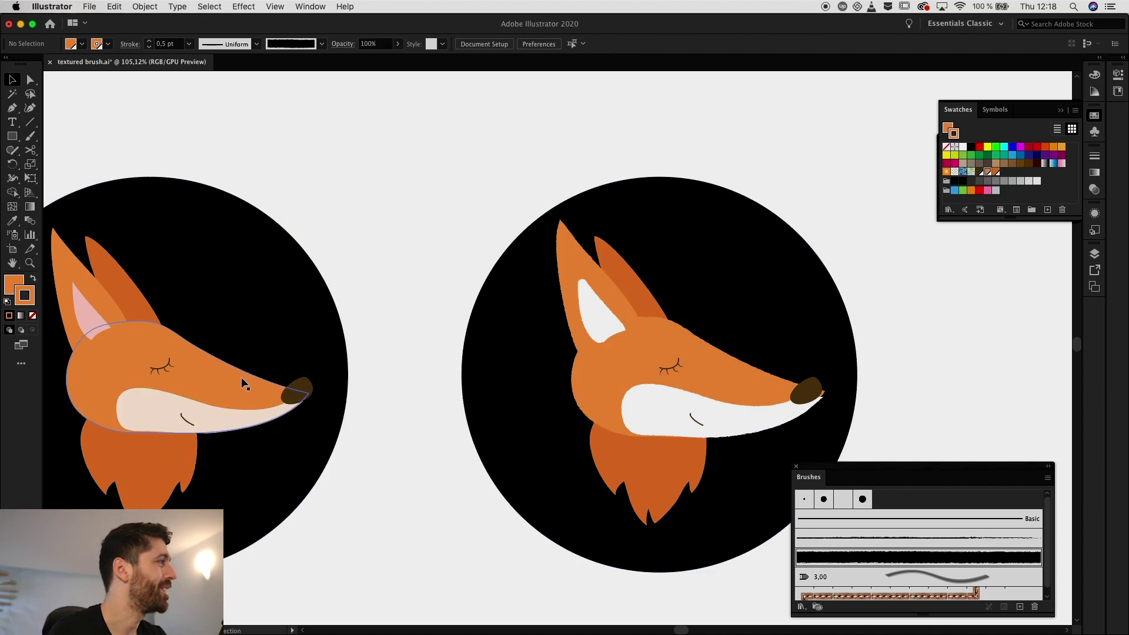
# Step: Give the back ear and neck fur a dark orange stroke with the thick textured brush at 0.5 pt
pyautogui.scroll(5, 684, 421)
pyautogui.click(666, 472)
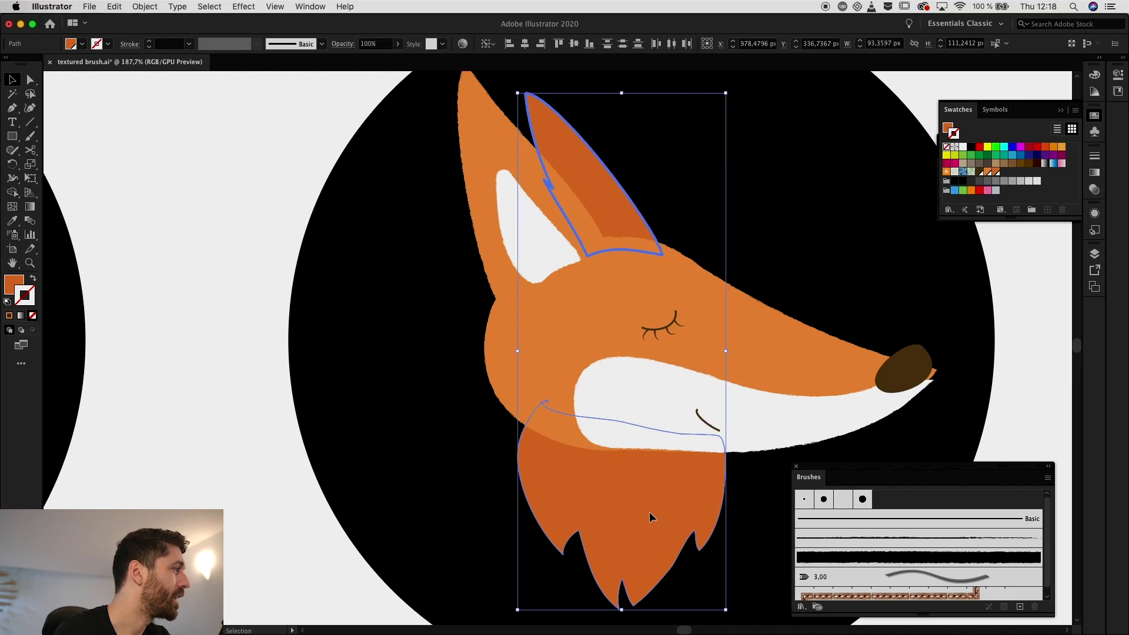
pyautogui.click(996, 172)
pyautogui.click(886, 555)
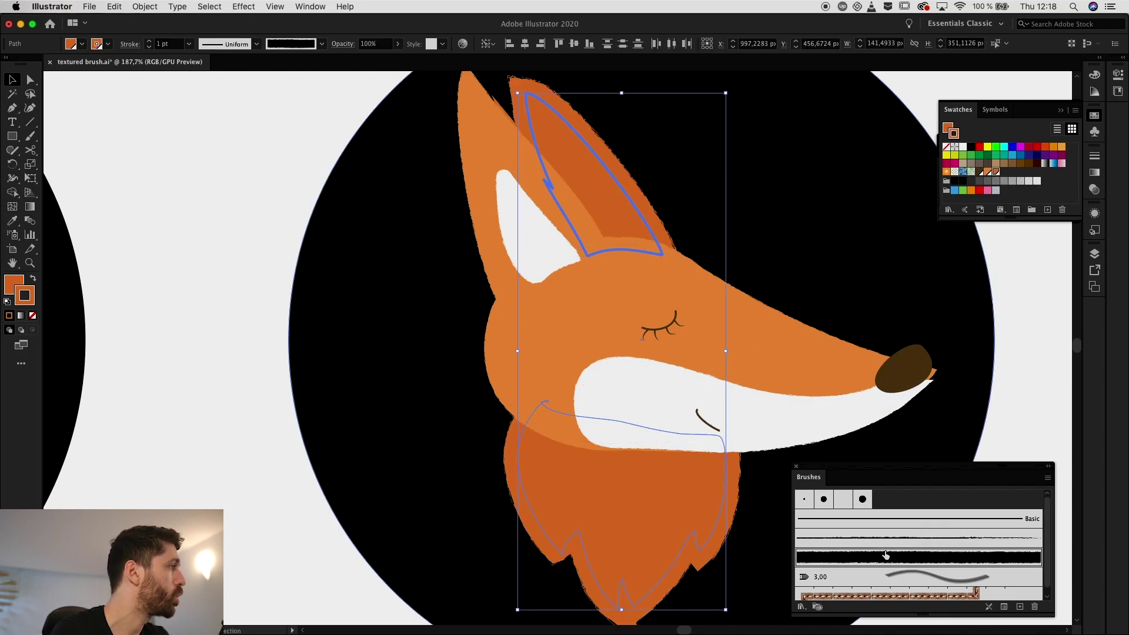
pyautogui.click(149, 47)
pyautogui.click(149, 47)
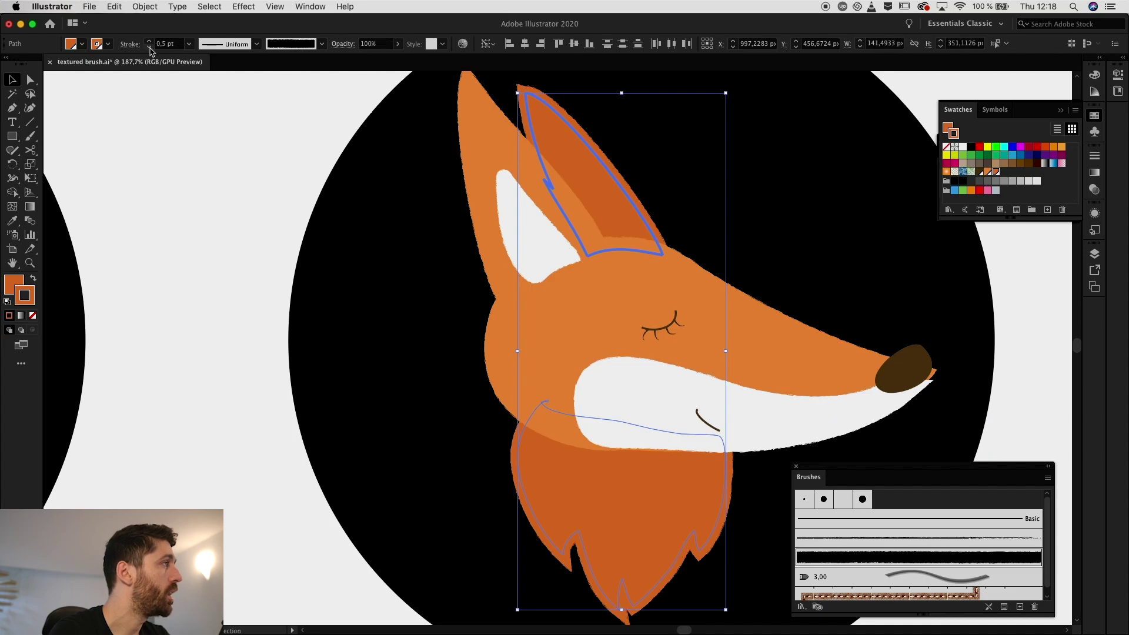
pyautogui.click(221, 378)
# Step: Give the fox's nose a dark brown stroke with the thick textured brush at 0.5 pt
pyautogui.hscroll(5, 222, 378)
pyautogui.click(637, 377)
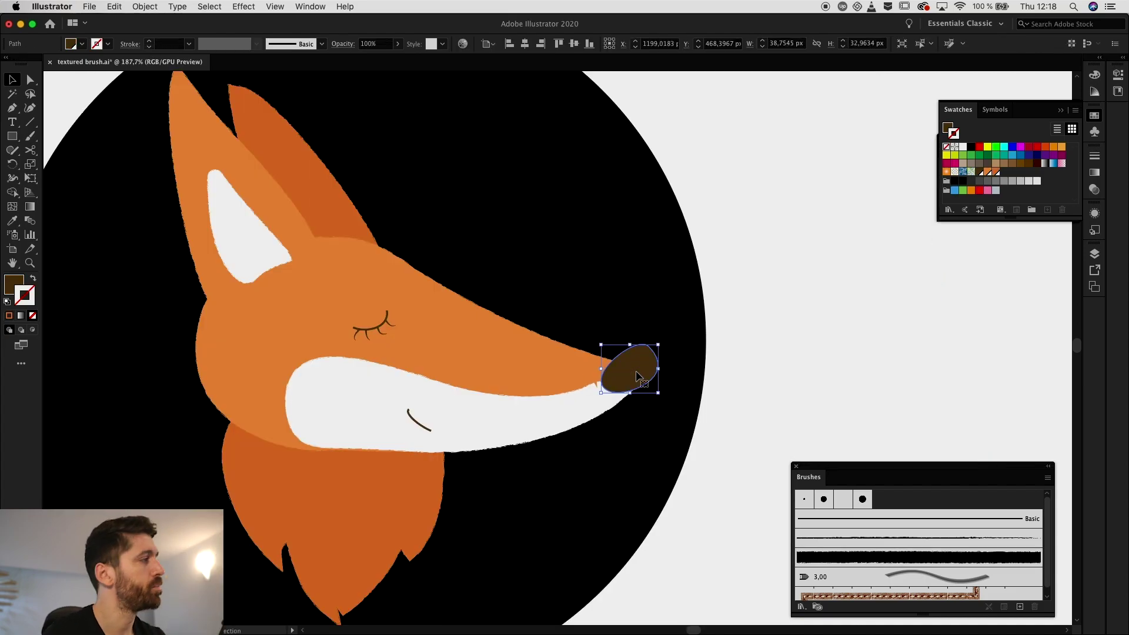
pyautogui.click(980, 172)
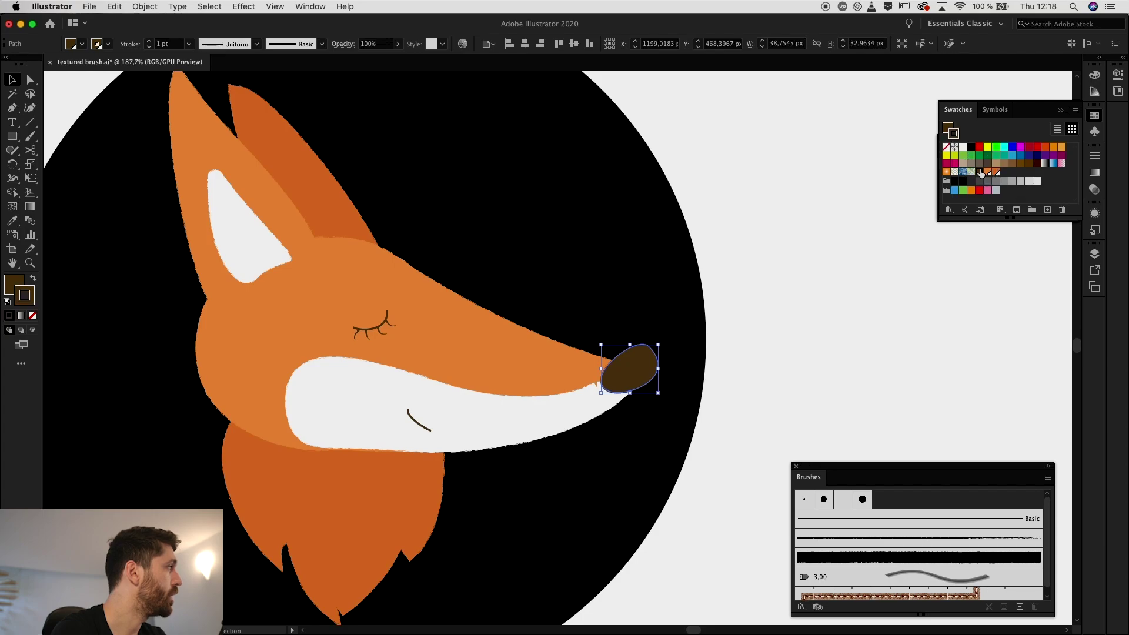
pyautogui.click(929, 557)
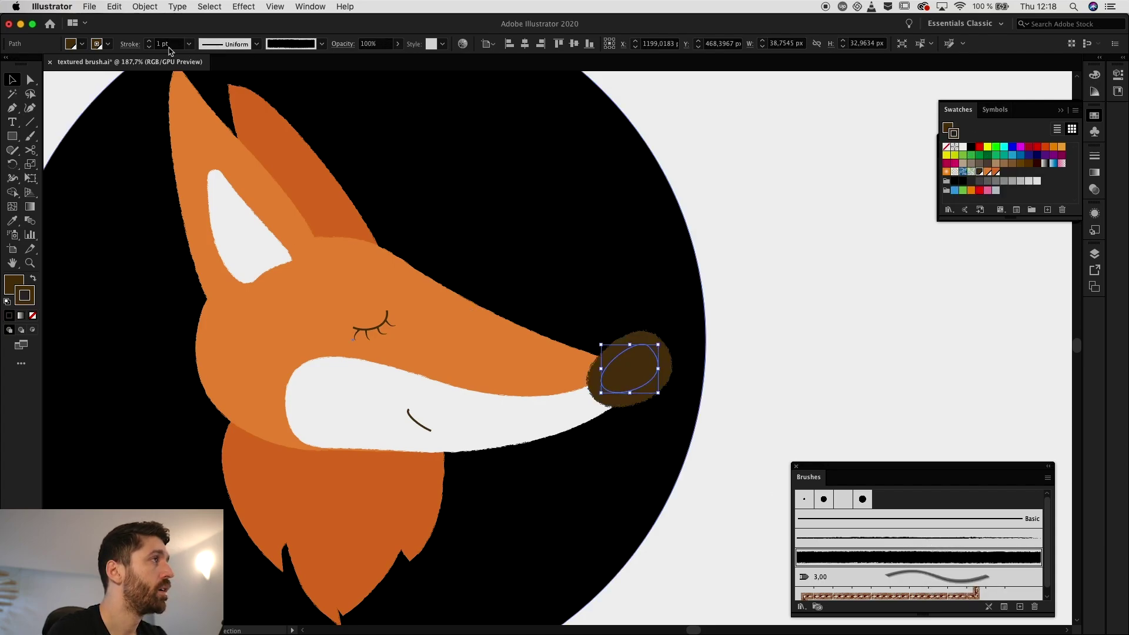
pyautogui.click(149, 47)
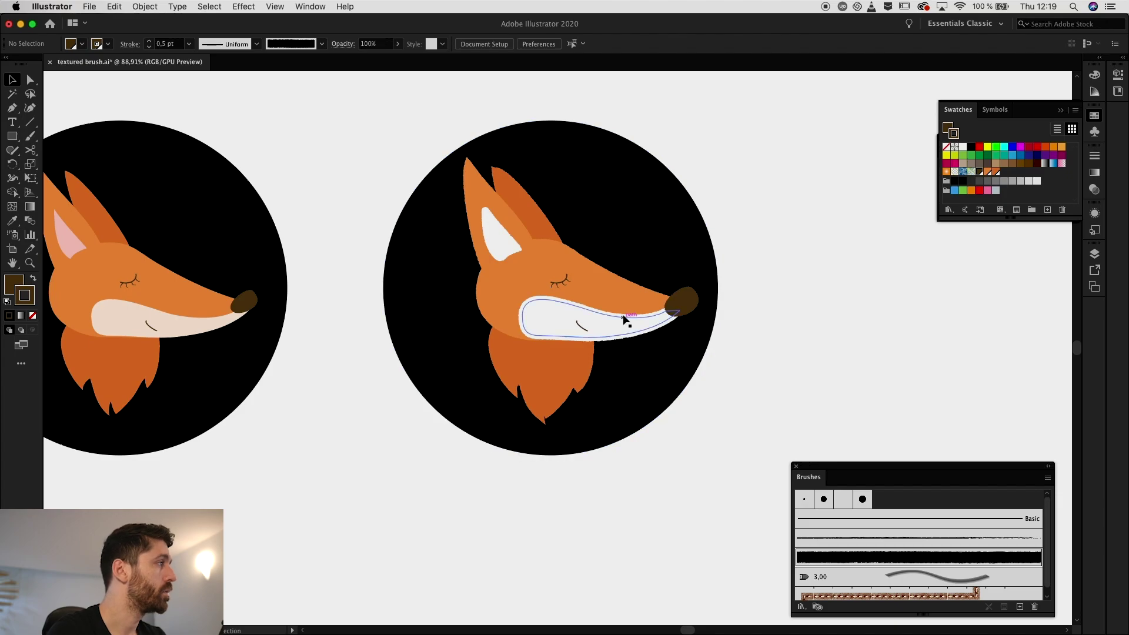
# Step: Apply a dark brown stroke with the thick textured brush to the smile and eyelashes and set it to 0.5 pt
pyautogui.keyDown('alt'); pyautogui.scroll(5, 625, 320); pyautogui.keyUp('alt')
pyautogui.click(478, 346)
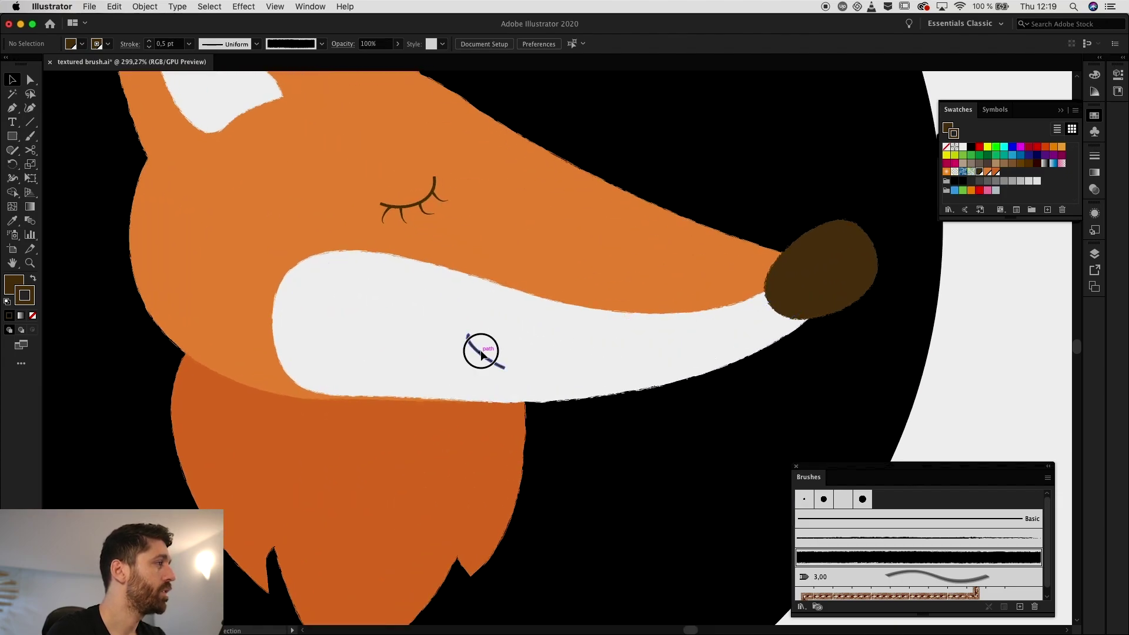
pyautogui.keyDown('shift'); pyautogui.click(434, 191); pyautogui.keyUp('shift')
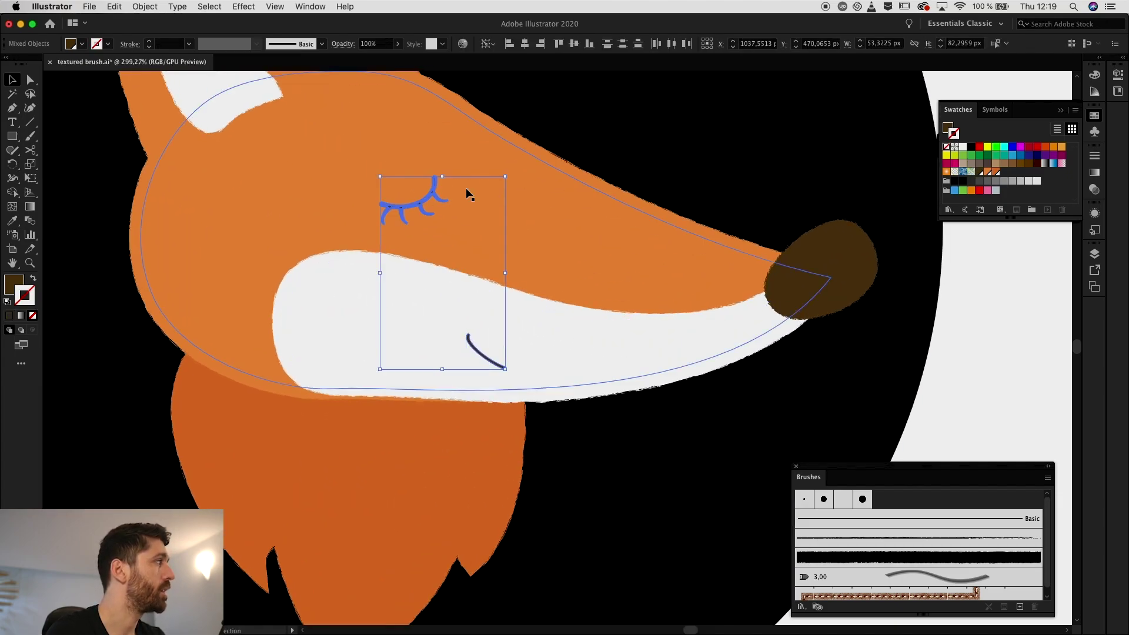
pyautogui.click(979, 173)
pyautogui.click(941, 557)
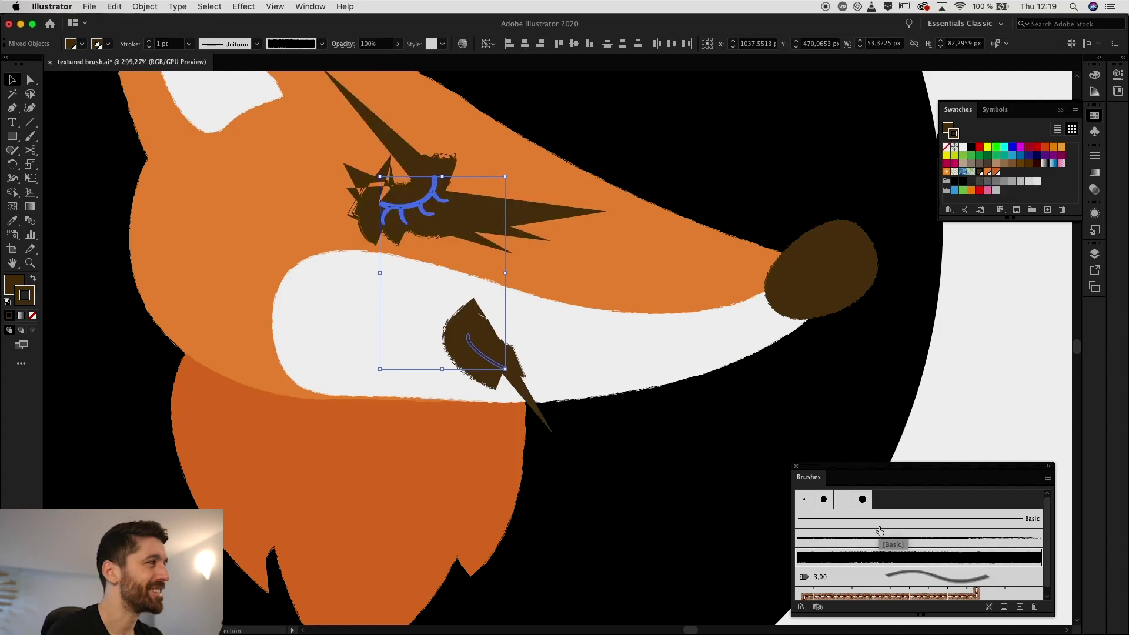
pyautogui.click(151, 47)
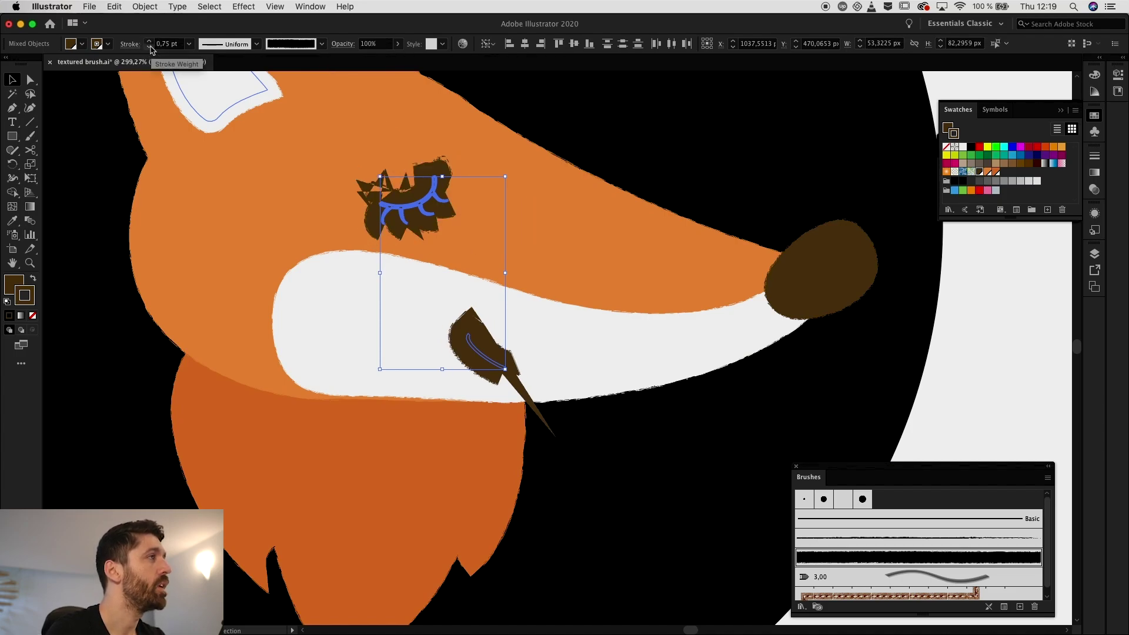
pyautogui.click(151, 47)
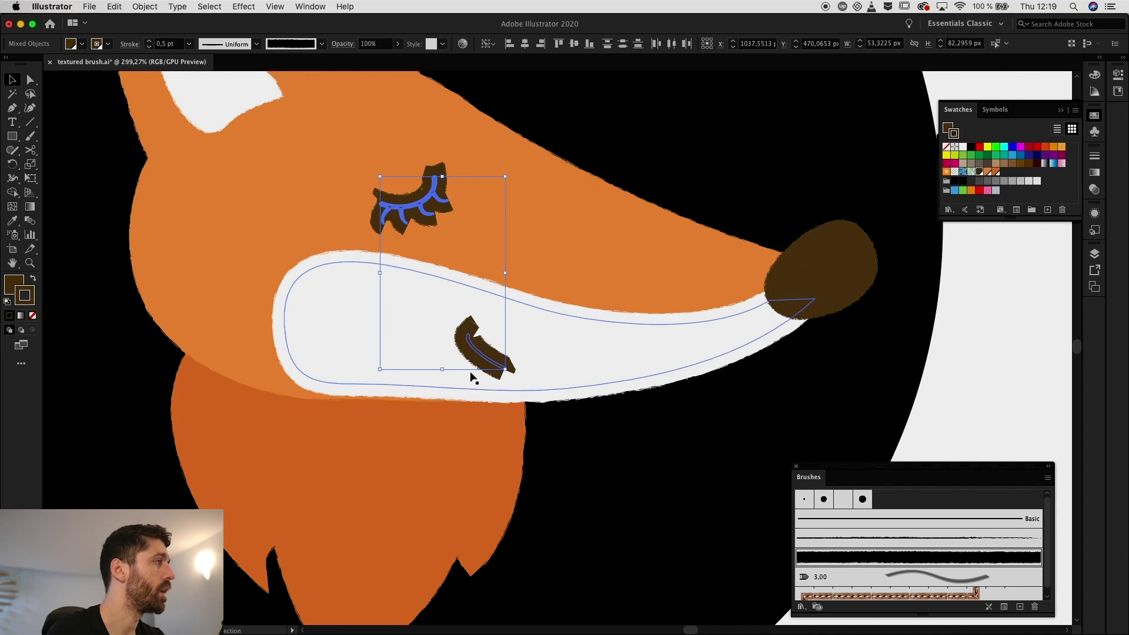
pyautogui.click(574, 410)
# Step: Reshape the upper end of the smile into a curved tip by adjusting its end anchor points
pyautogui.scroll(5, 466, 341)
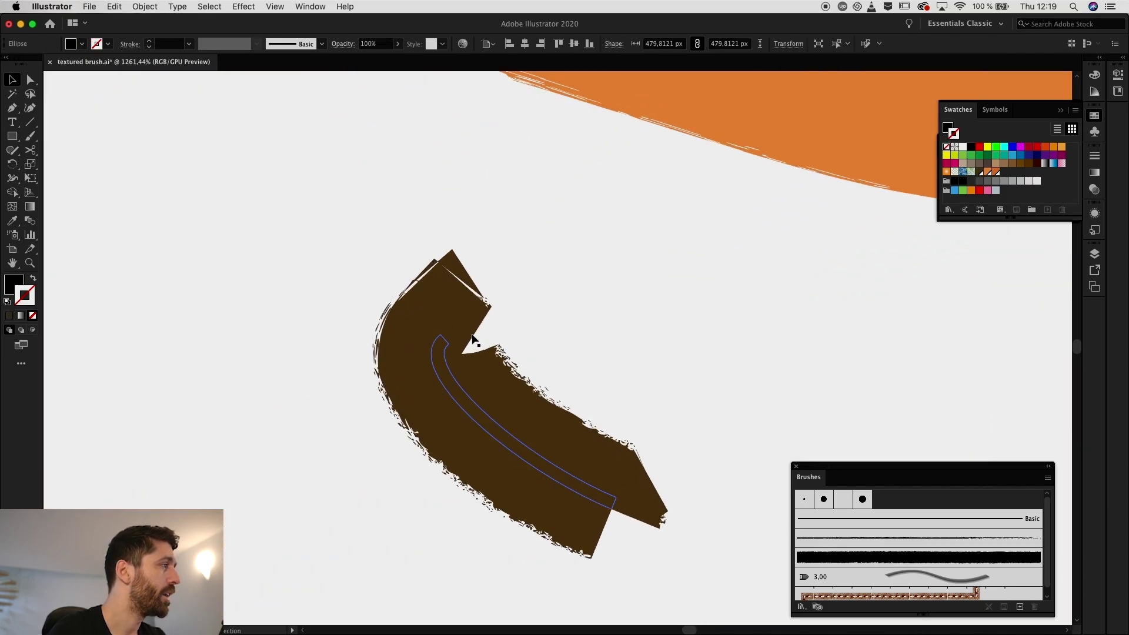
pyautogui.scroll(3, 464, 341)
pyautogui.press('a')
pyautogui.click(442, 339)
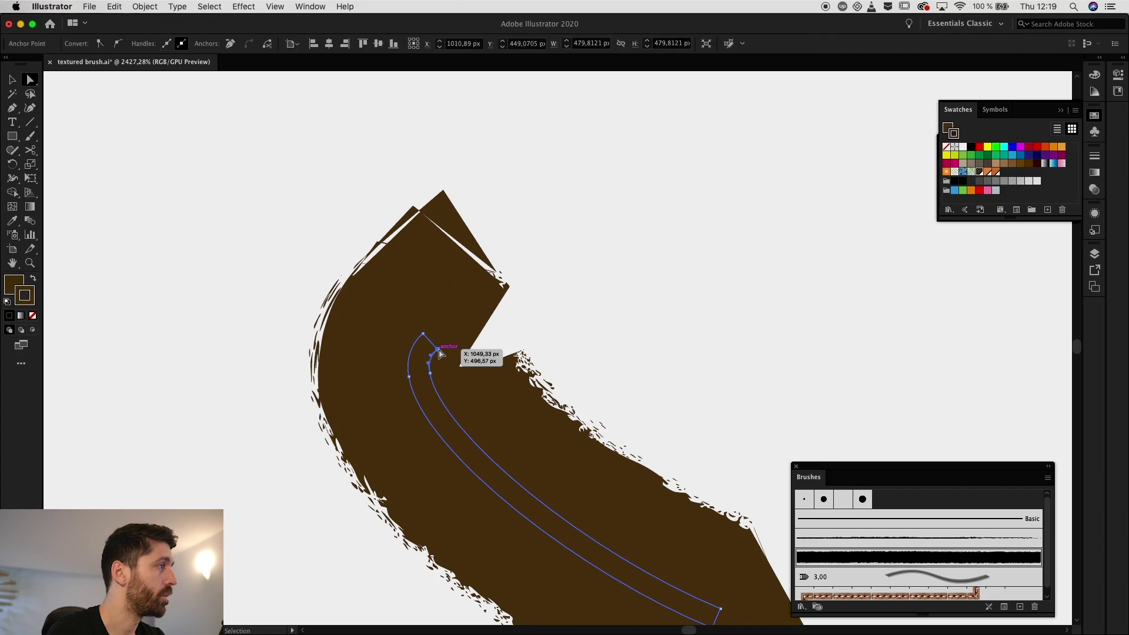
pyautogui.moveTo(438, 361); pyautogui.dragTo(404, 412)
pyautogui.moveTo(437, 368); pyautogui.dragTo(443, 347)
# Step: Clean up the smile's upper end by deleting surplus anchor points along its inner edge with the Pen tool
pyautogui.scroll(5, 443, 346)
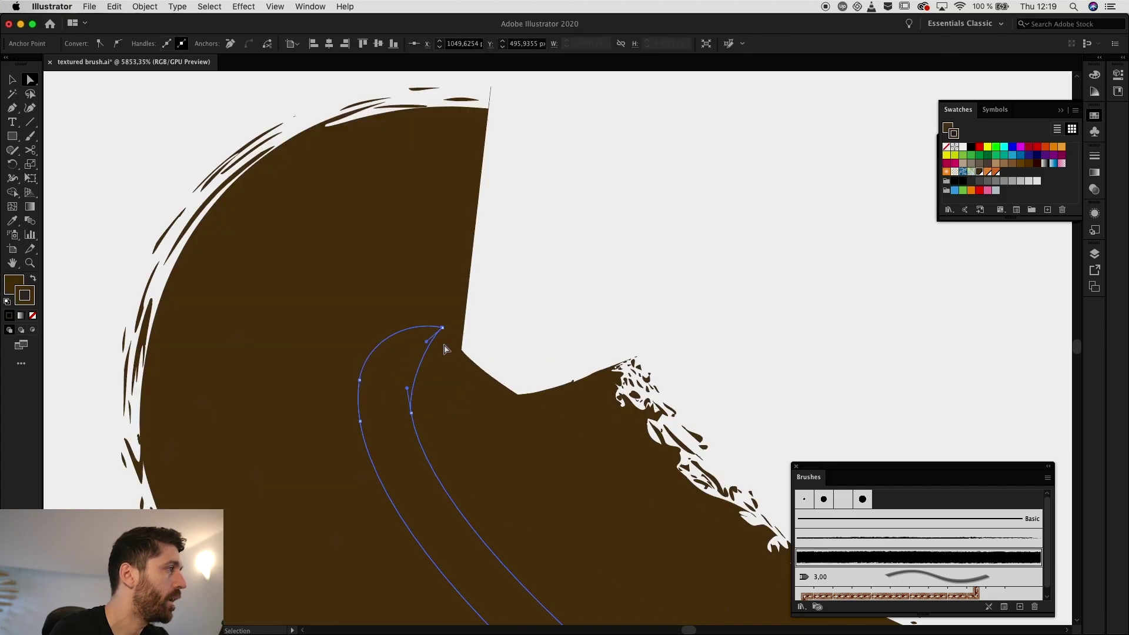
pyautogui.press('p')
pyautogui.click(418, 378)
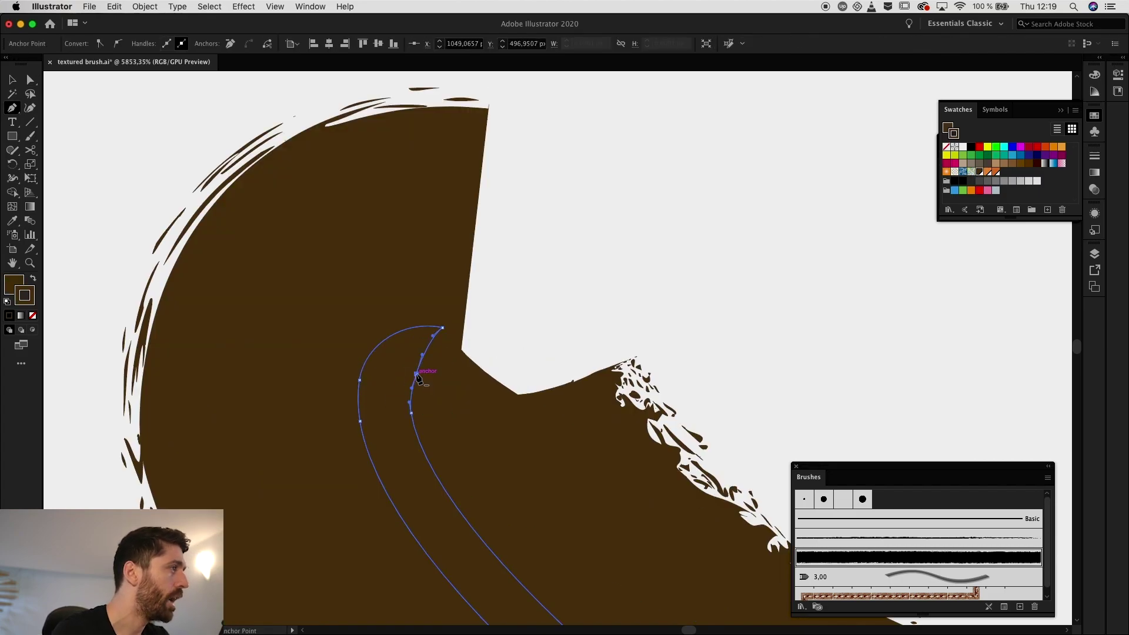
pyautogui.click(447, 327)
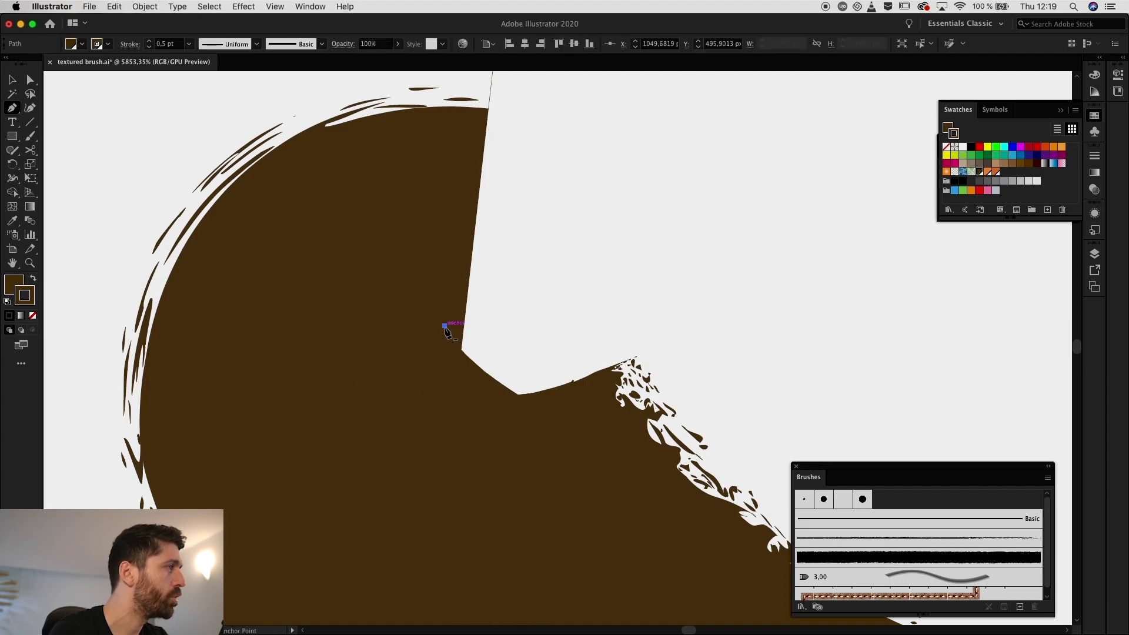
pyautogui.press('super+z')
pyautogui.scroll(-5, 437, 416)
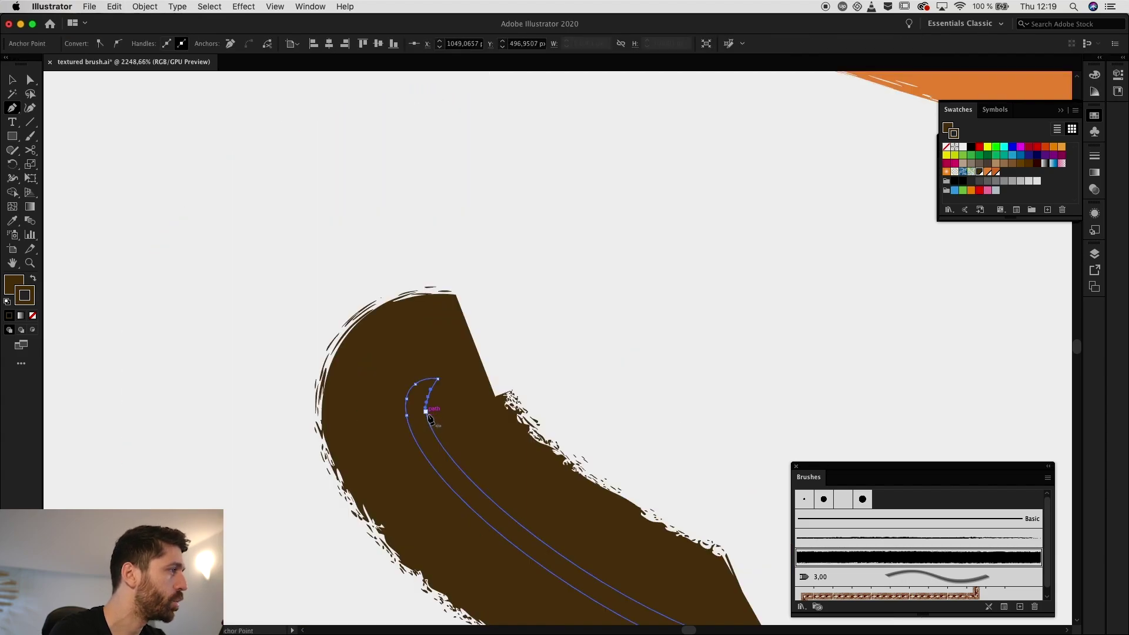
pyautogui.click(427, 414)
pyautogui.click(428, 400)
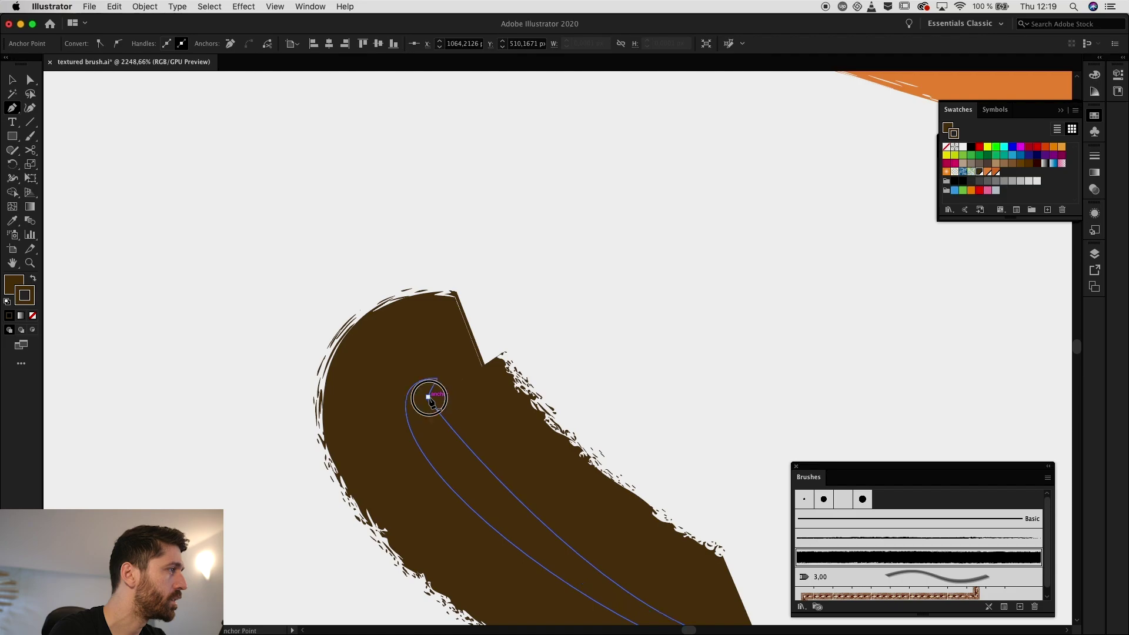
pyautogui.scroll(-4, 467, 421)
# Step: Round off the lower end of the smile by adding an anchor near it and removing its corner anchor points
pyautogui.scroll(5, 574, 529)
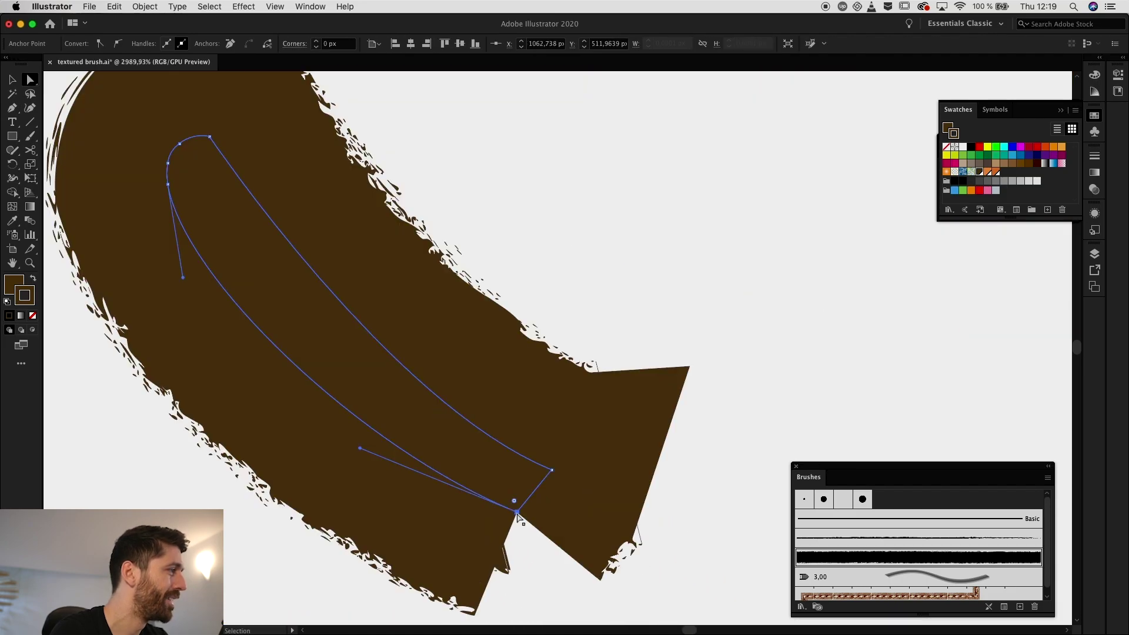
pyautogui.click(475, 493)
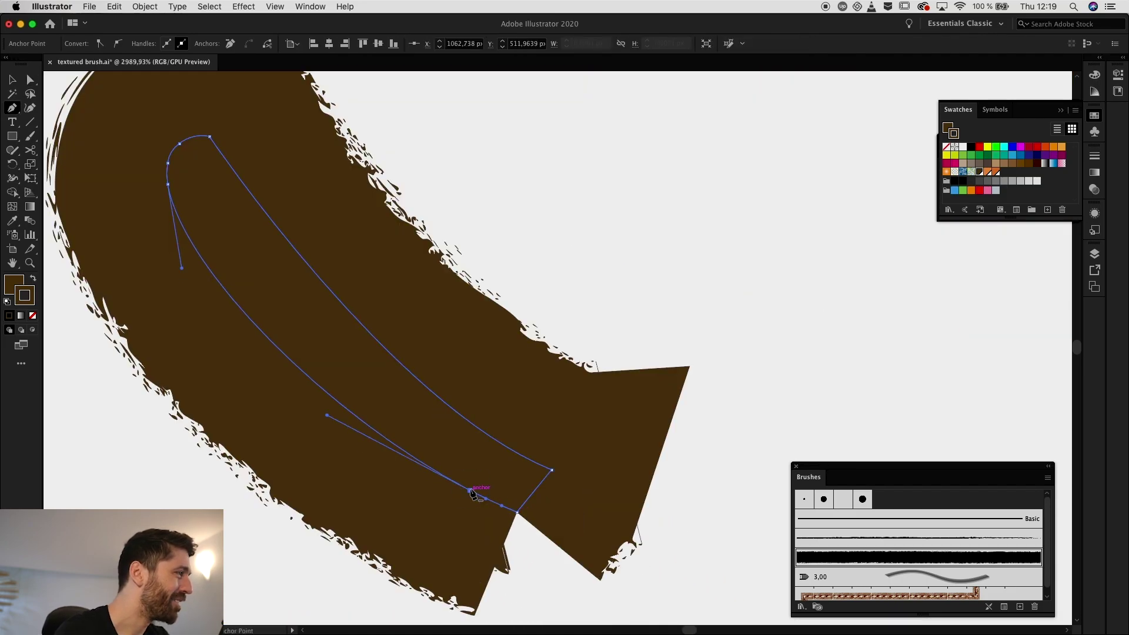
pyautogui.click(551, 470)
pyautogui.click(518, 514)
# Step: Rotate the smile counterclockwise so that it lies flatter on the white cheek
pyautogui.press('v')
pyautogui.scroll(-9, 518, 515)
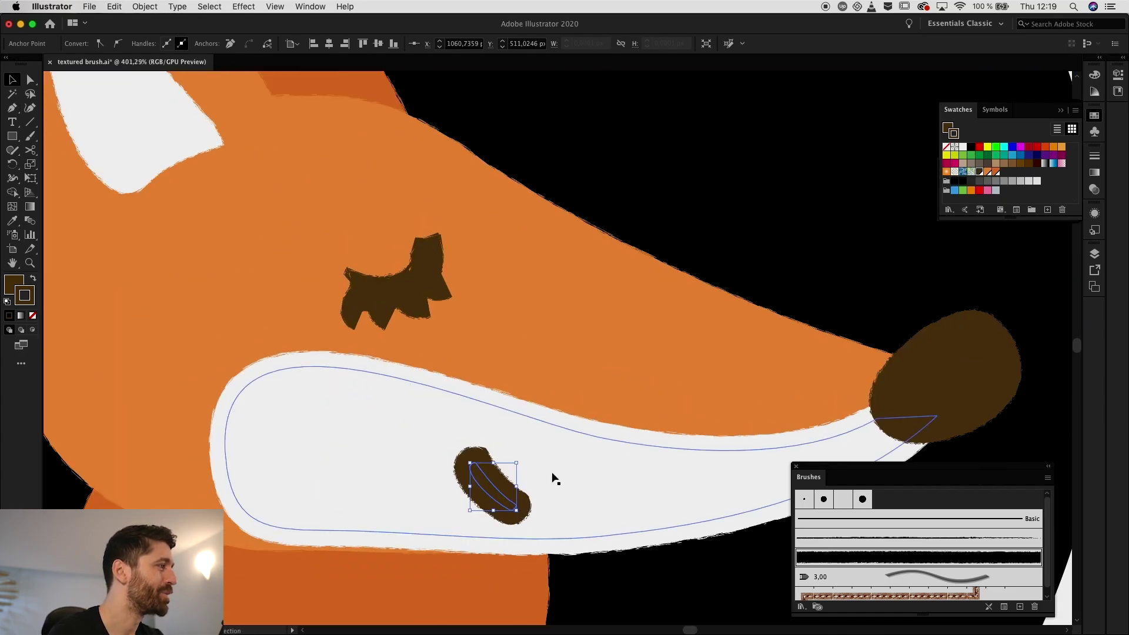
pyautogui.click(542, 504)
pyautogui.click(494, 485)
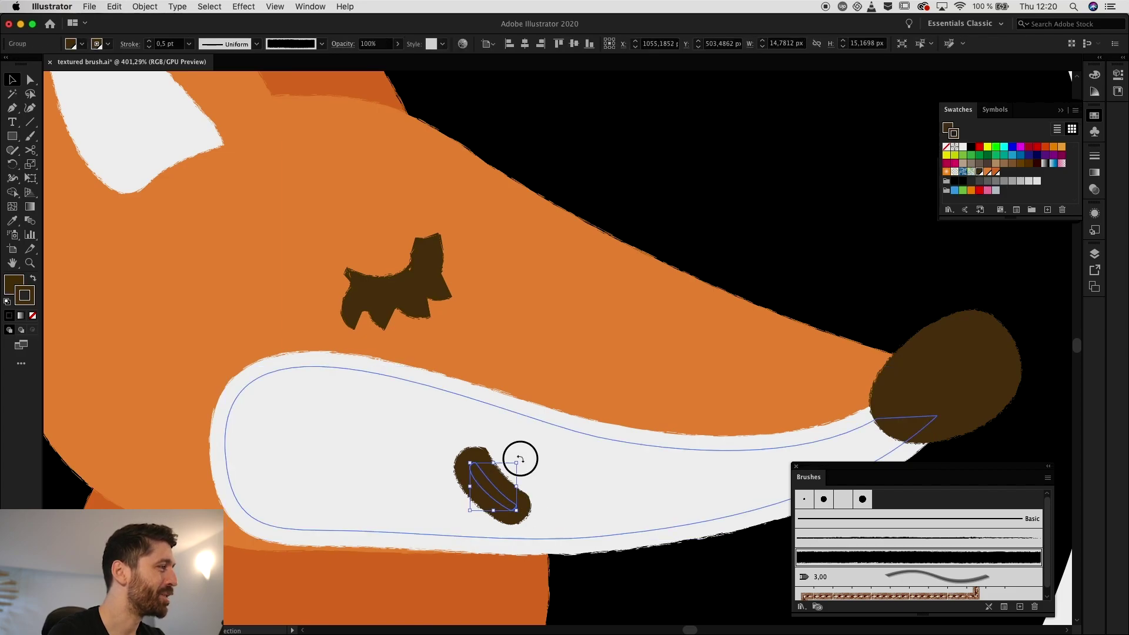
pyautogui.moveTo(520, 458); pyautogui.dragTo(501, 450)
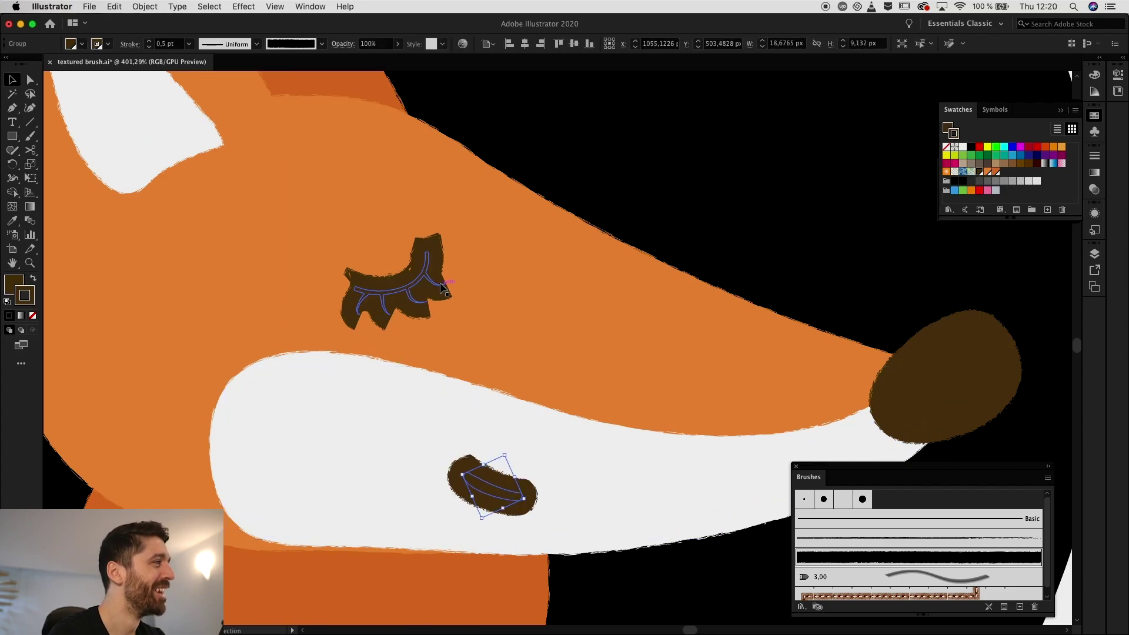
# Step: Blunt the sharp tips of the eyelashes by adding and removing anchor points with the Pen tool
pyautogui.click(415, 292)
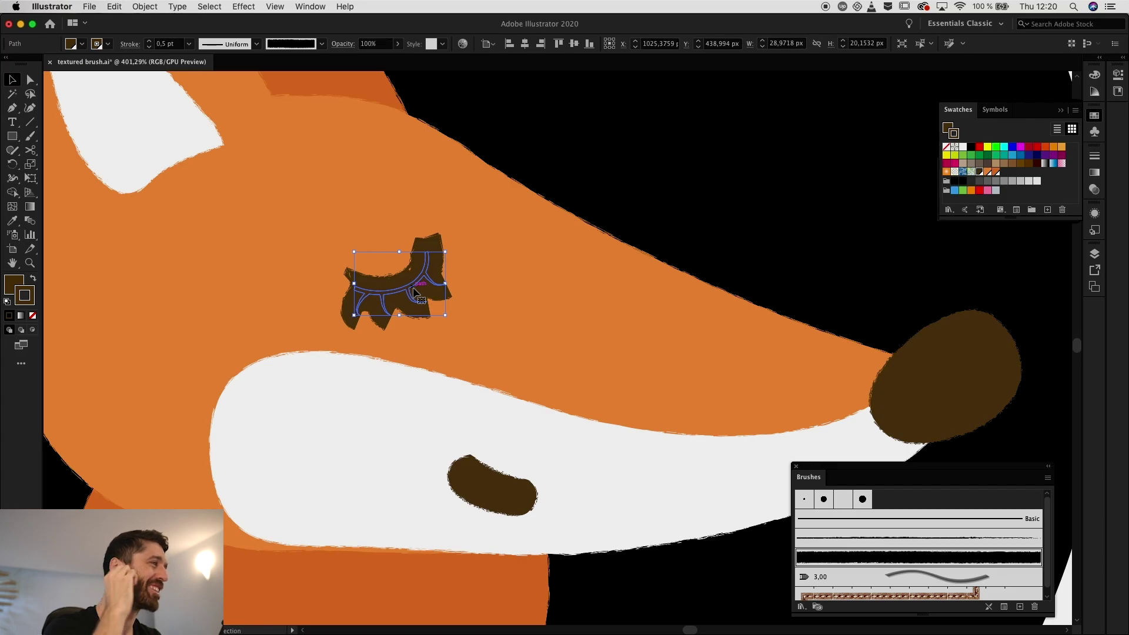
pyautogui.scroll(5, 415, 292)
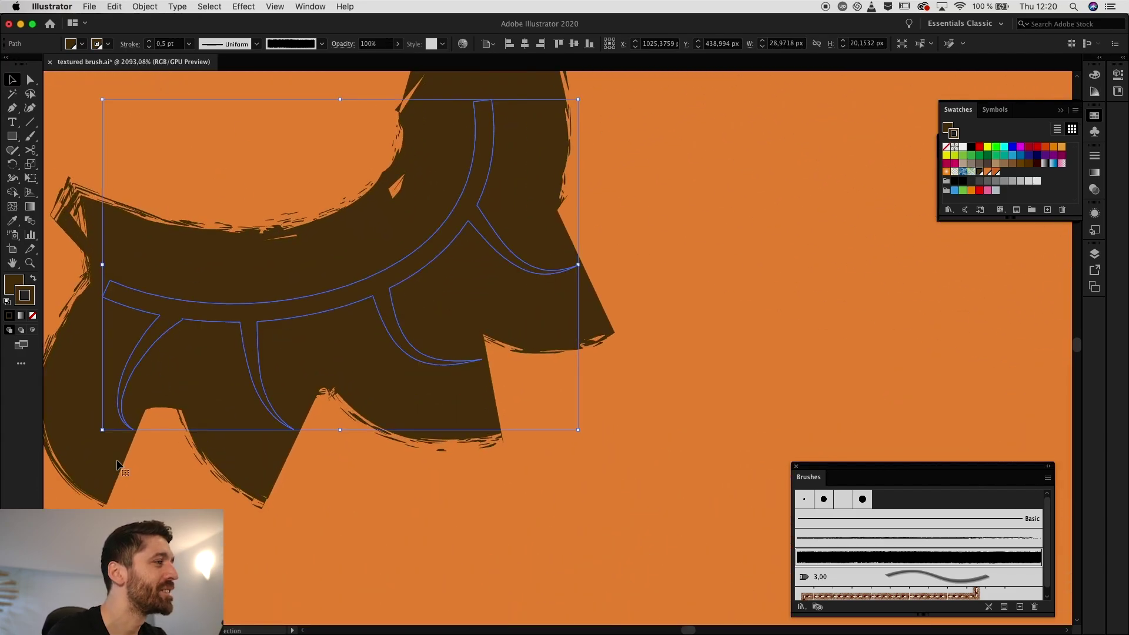
pyautogui.scroll(2, 126, 460)
pyautogui.scroll(1, 126, 460)
pyautogui.press('p')
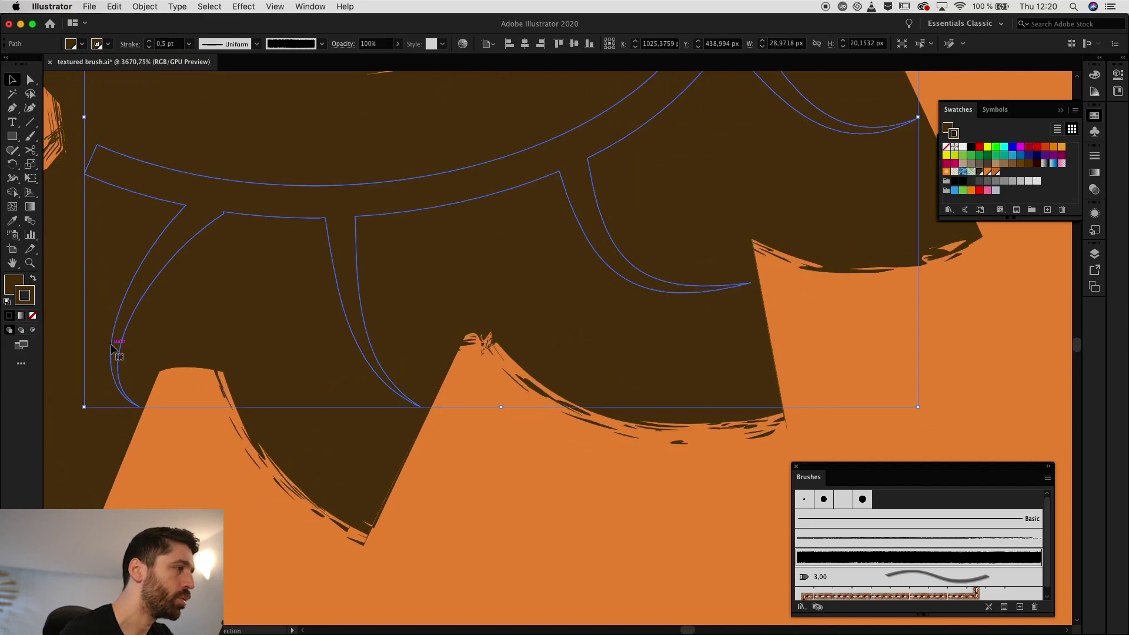
pyautogui.scroll(4, 115, 373)
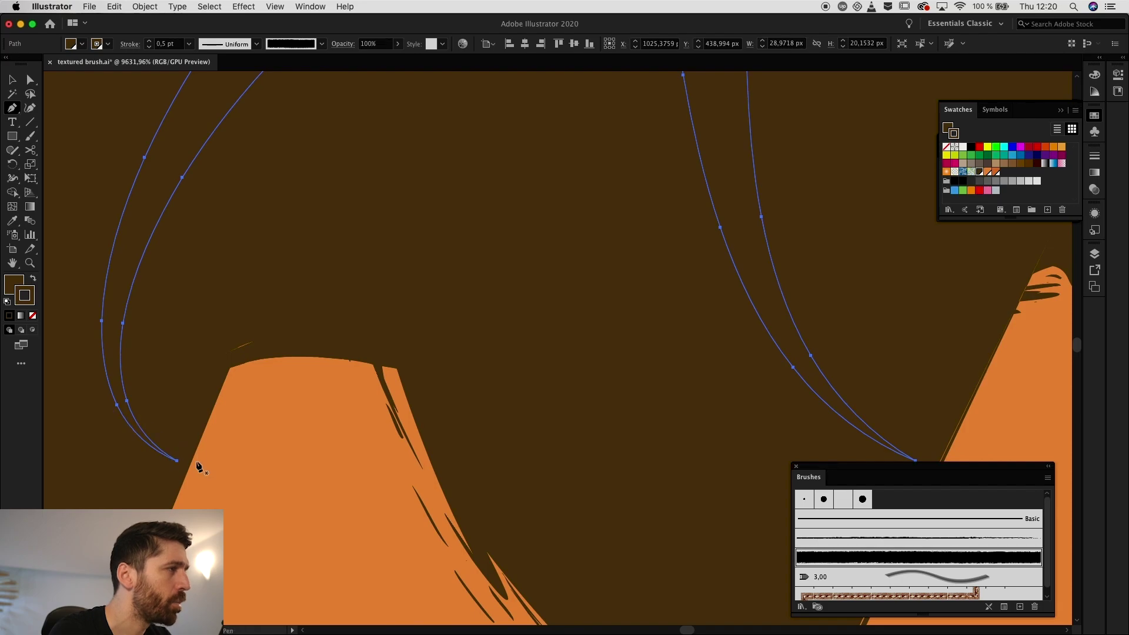
pyautogui.click(177, 461)
pyautogui.scroll(-9, 178, 465)
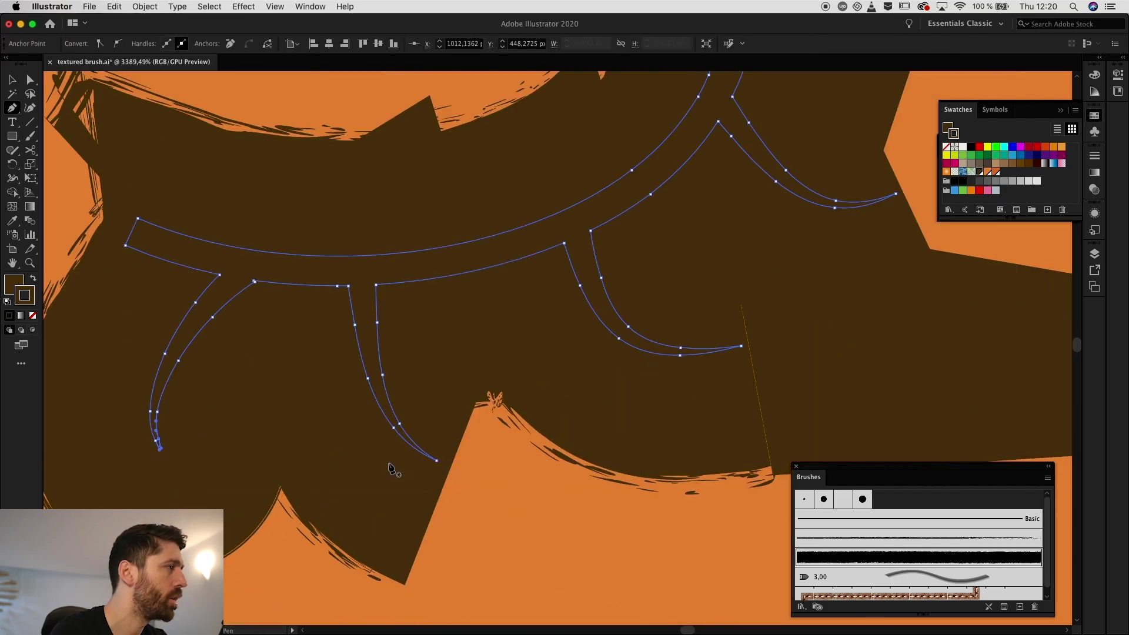
pyautogui.scroll(5, 577, 175)
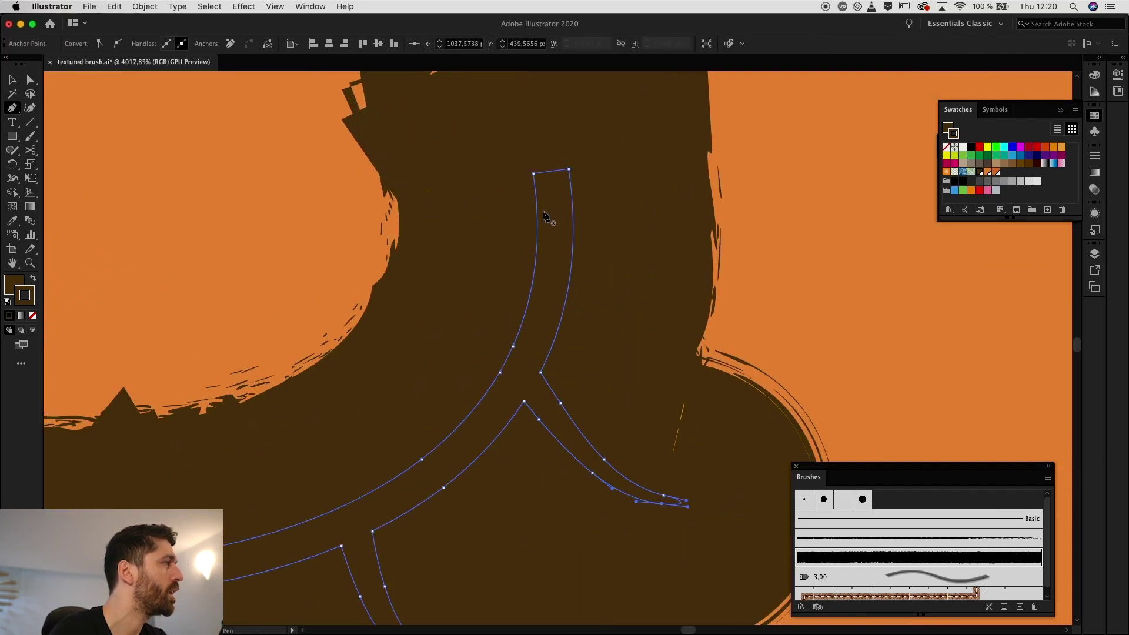
# Step: Edit the lower corner anchor at the eyelid line's left end to smooth that end
pyautogui.hscroll(-5, 340, 303)
pyautogui.scroll(-2, 340, 303)
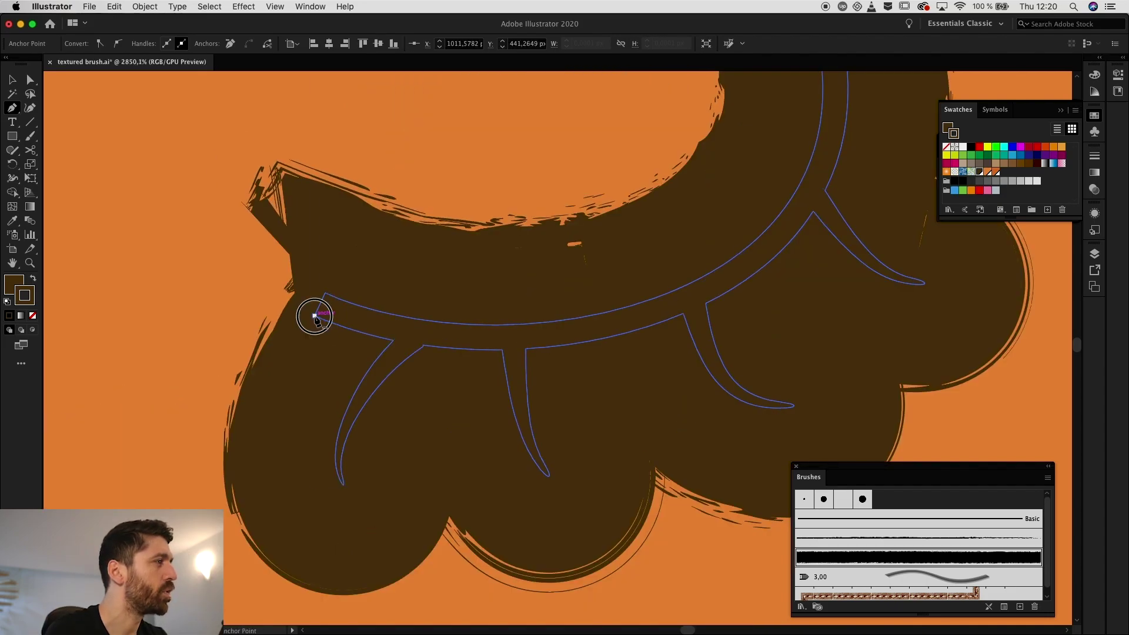
pyautogui.moveTo(314, 316); pyautogui.dragTo(325, 320)
# Step: Reduce the stroke weight of the eyelashes and the smile to 0.25 pt
pyautogui.scroll(-2, 325, 294)
pyautogui.press('v')
pyautogui.scroll(-5, 463, 368)
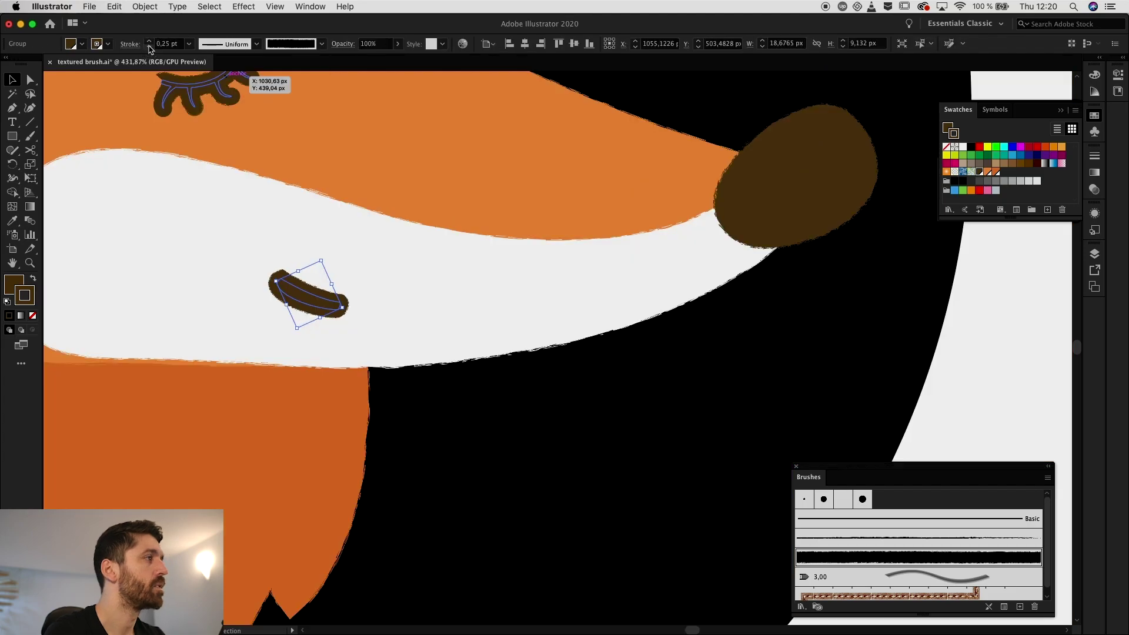
# Step: Give the black circle behind the textured fox a black stroke with the thick rough art brush
pyautogui.click(767, 573)
pyautogui.scroll(-5, 765, 574)
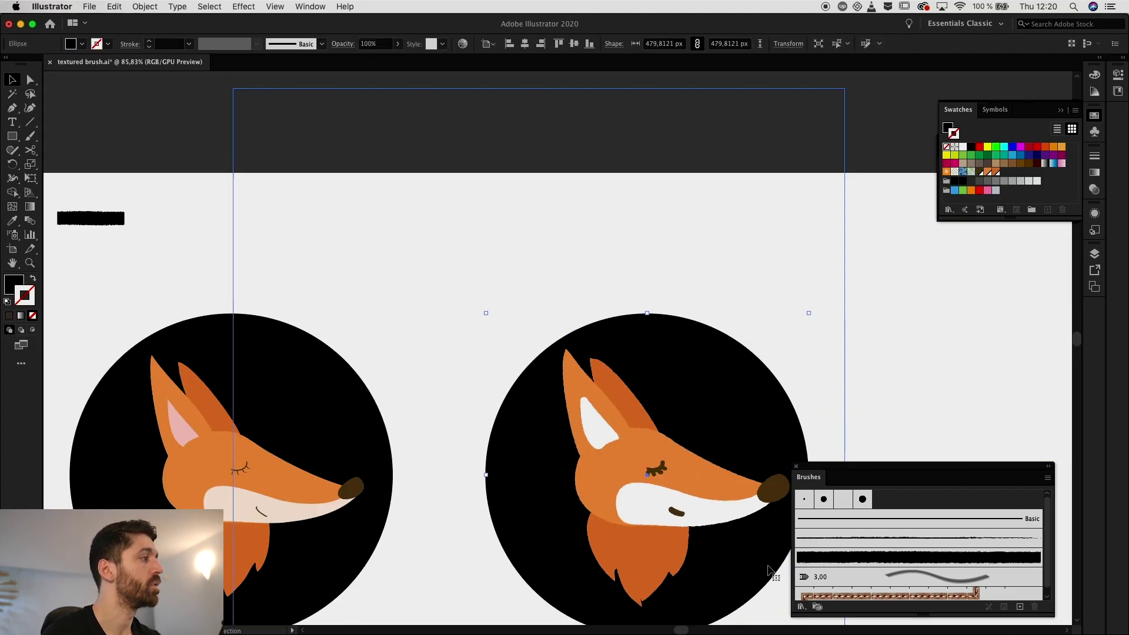
pyautogui.moveTo(743, 577); pyautogui.dragTo(630, 462)
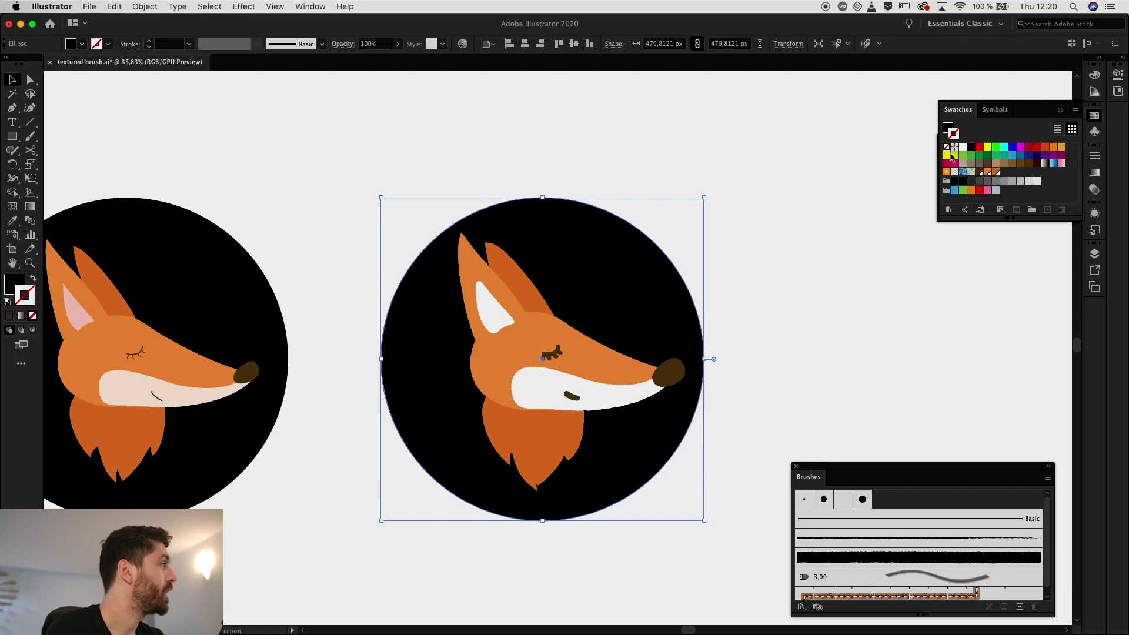
pyautogui.click(971, 148)
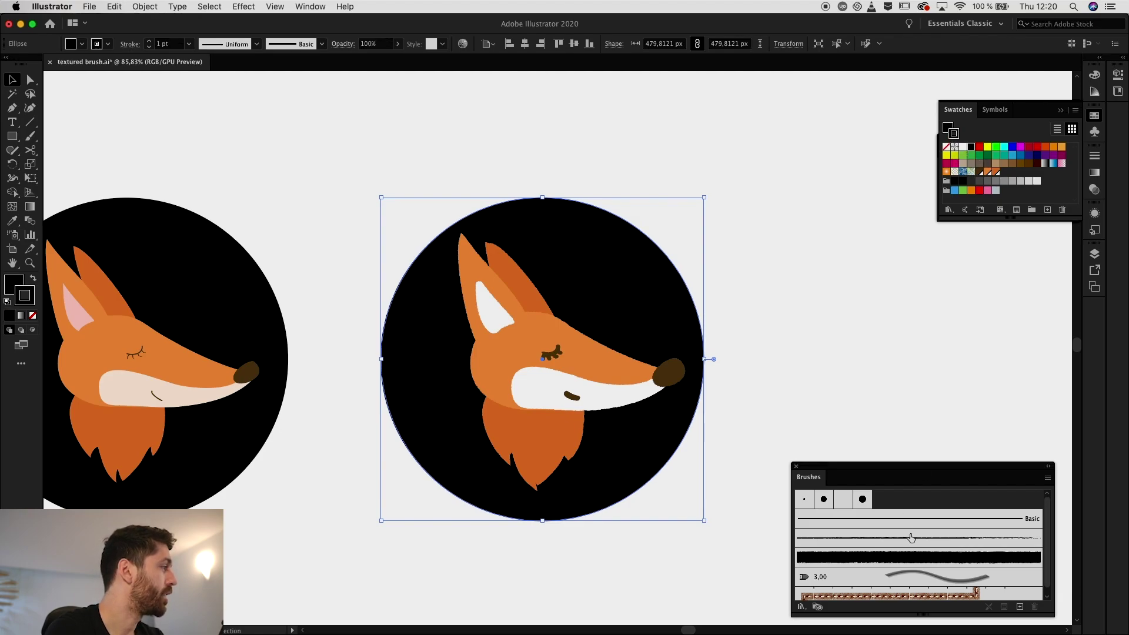
pyautogui.click(888, 560)
pyautogui.press('super+shift+a')
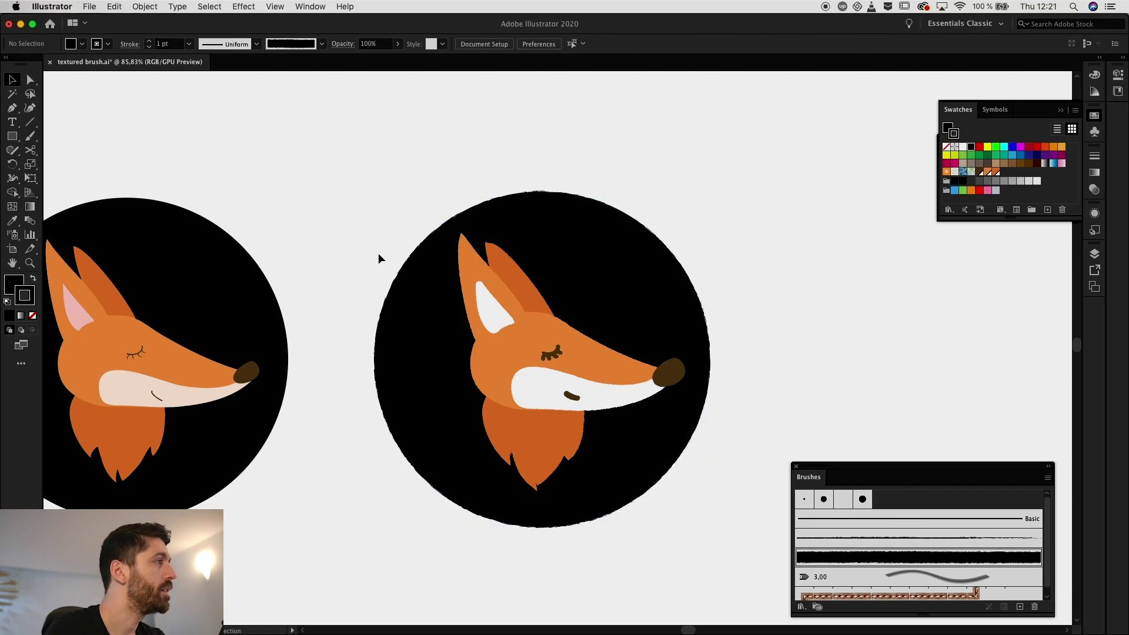
pyautogui.scroll(5, 379, 258)
pyautogui.scroll(1, 649, 215)
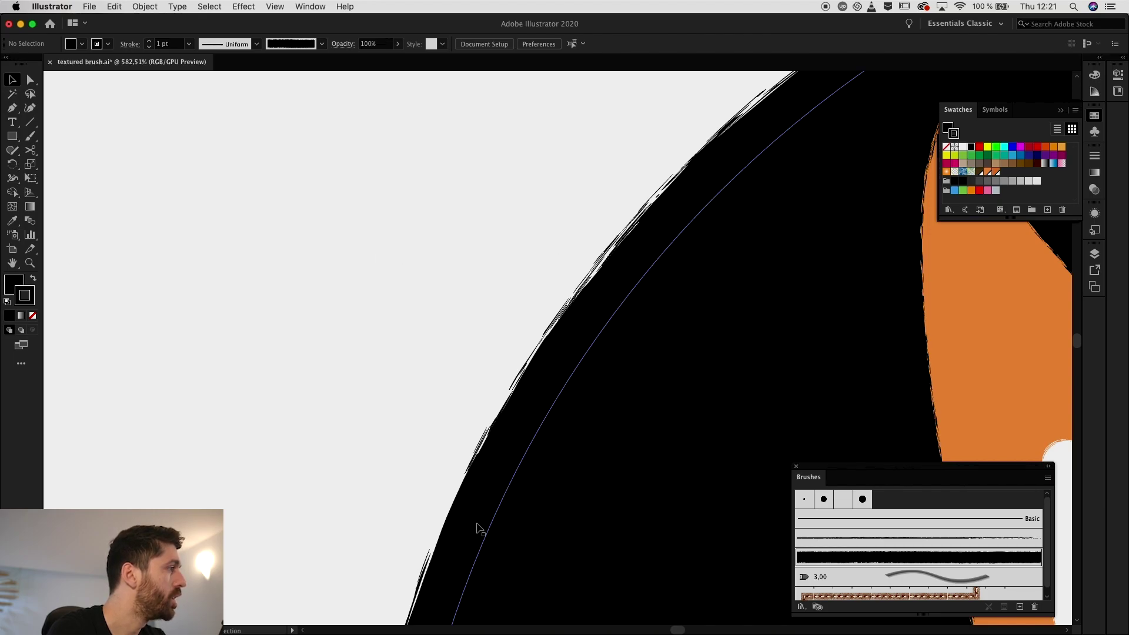
pyautogui.scroll(-10, 547, 334)
pyautogui.moveTo(853, 465); pyautogui.dragTo(927, 482)
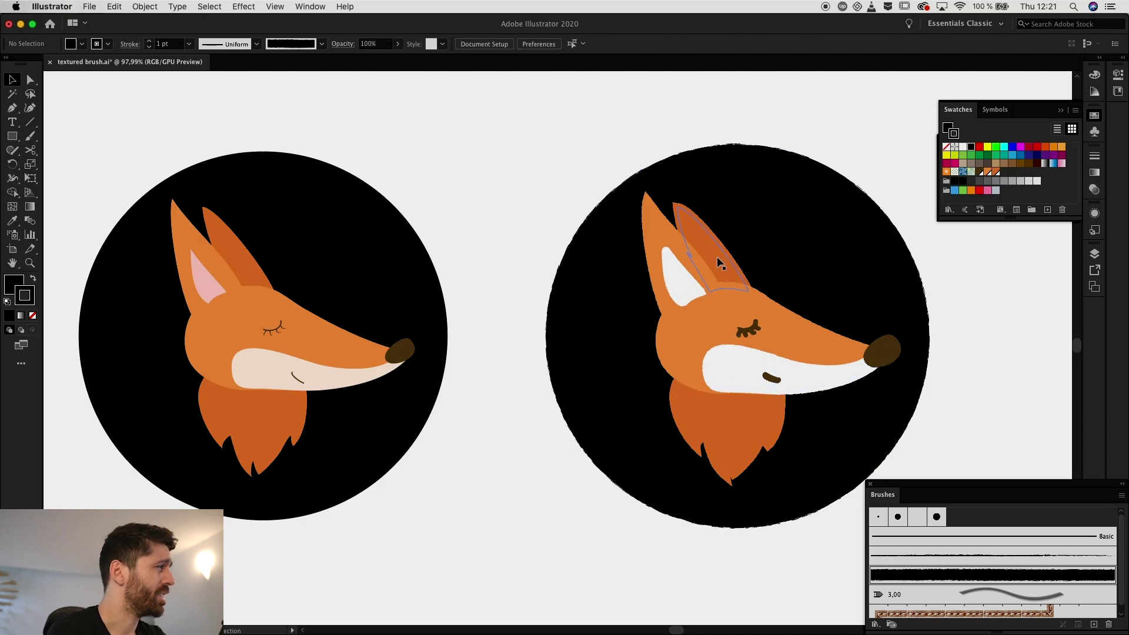
# Step: Paint a stroke in the neck fur's dark orange along the underside of the textured fox's head, with a 2 pt weight
pyautogui.click(751, 451)
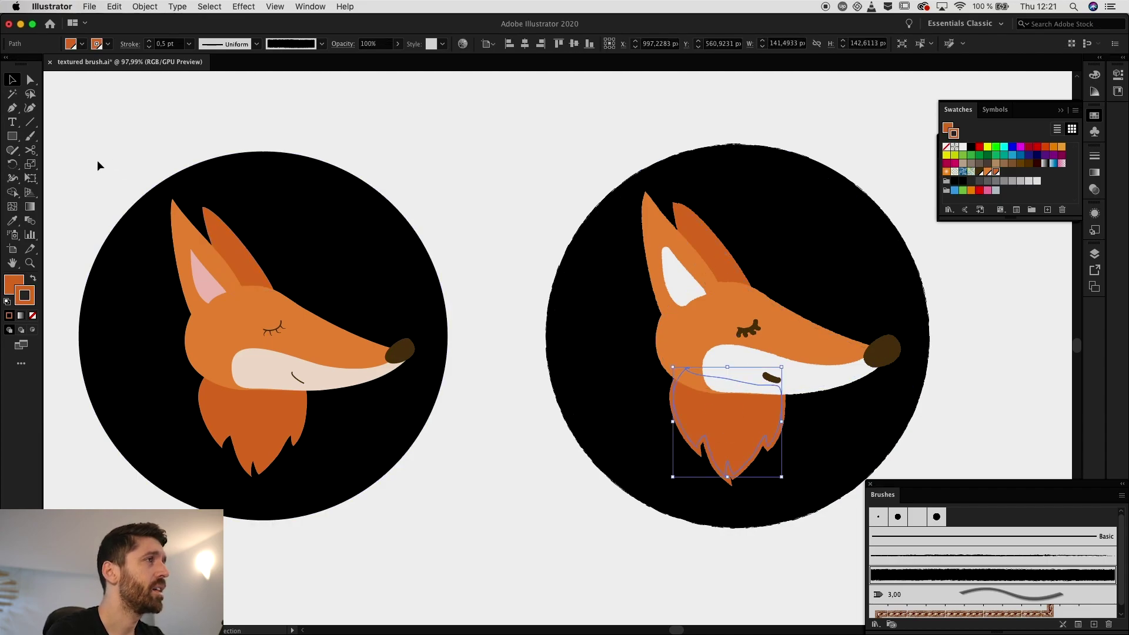
pyautogui.click(33, 137)
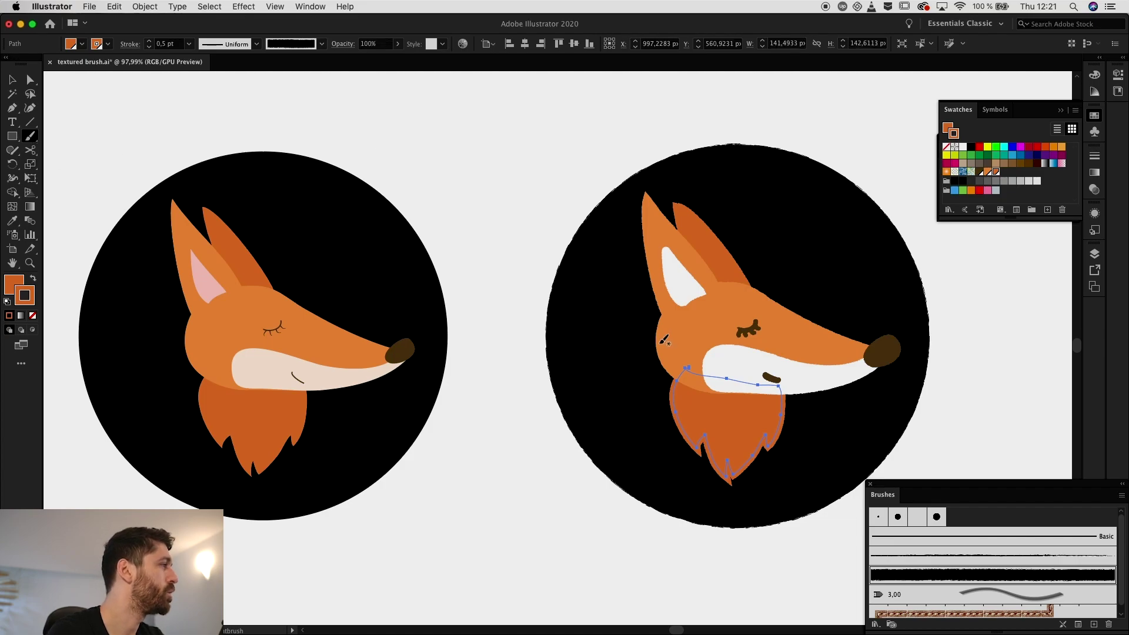
pyautogui.moveTo(658, 352)
pyautogui.mouseDown()
pyautogui.moveTo(716, 392)
pyautogui.moveTo(810, 398)
pyautogui.mouseUp()
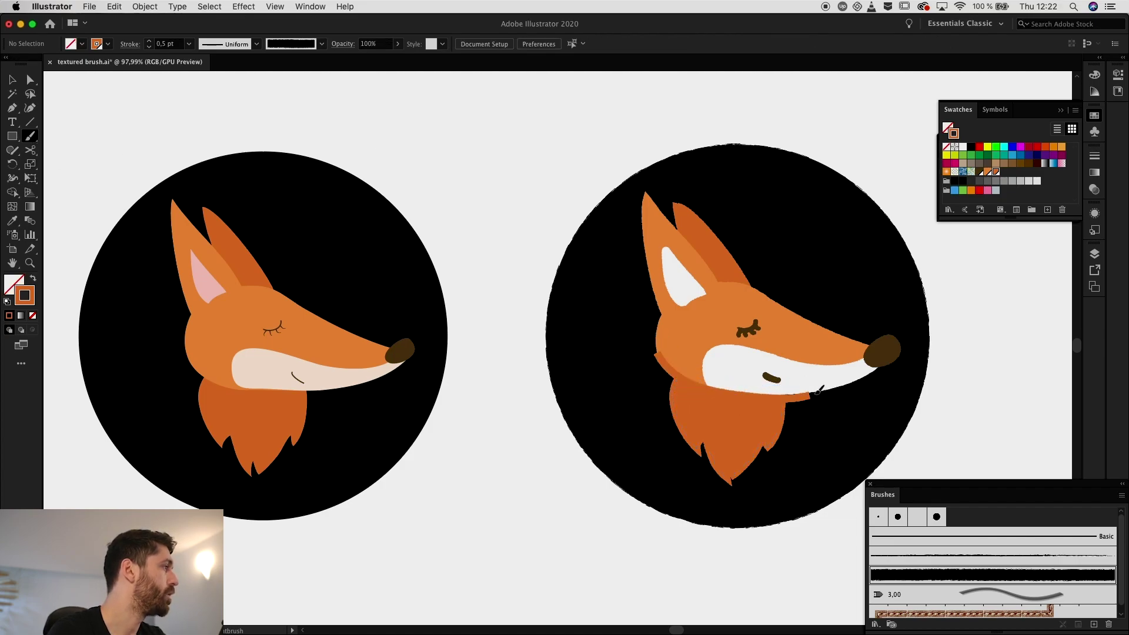
pyautogui.press('v')
pyautogui.click(149, 41)
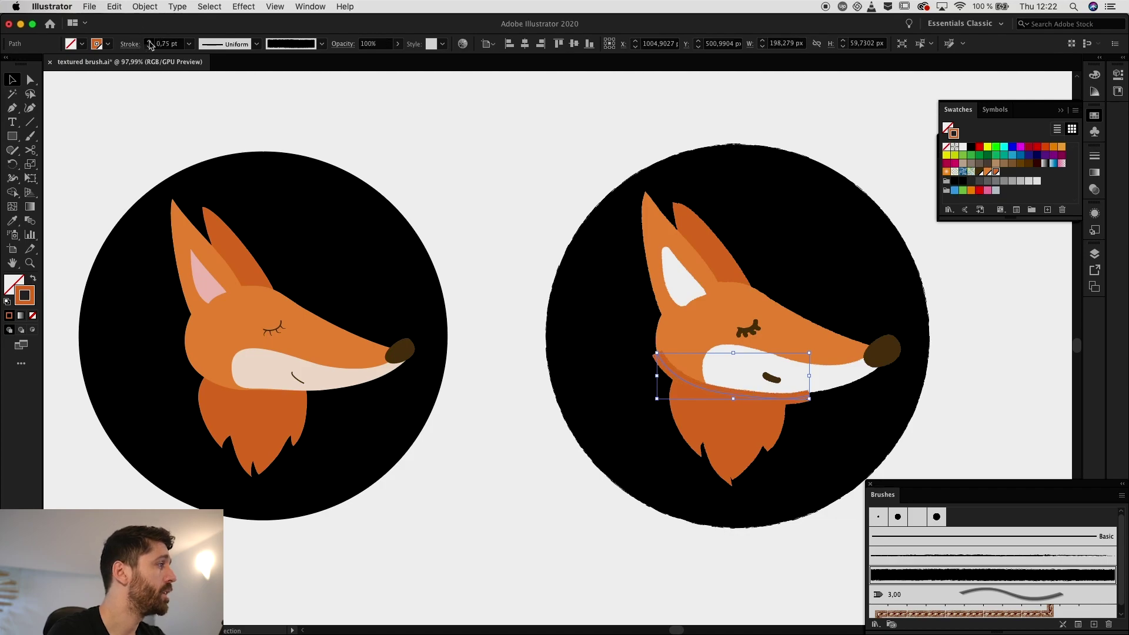
pyautogui.click(150, 42)
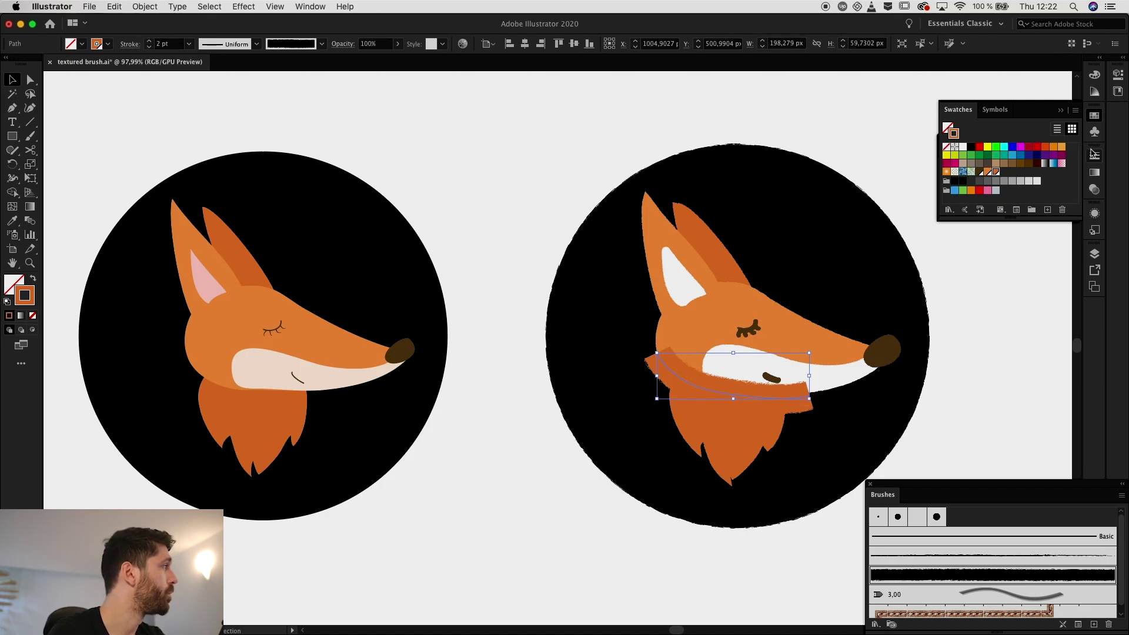
# Step: Set the jaw shadow stroke's blending mode to Multiply and its opacity to 20%
pyautogui.click(1095, 189)
pyautogui.click(974, 169)
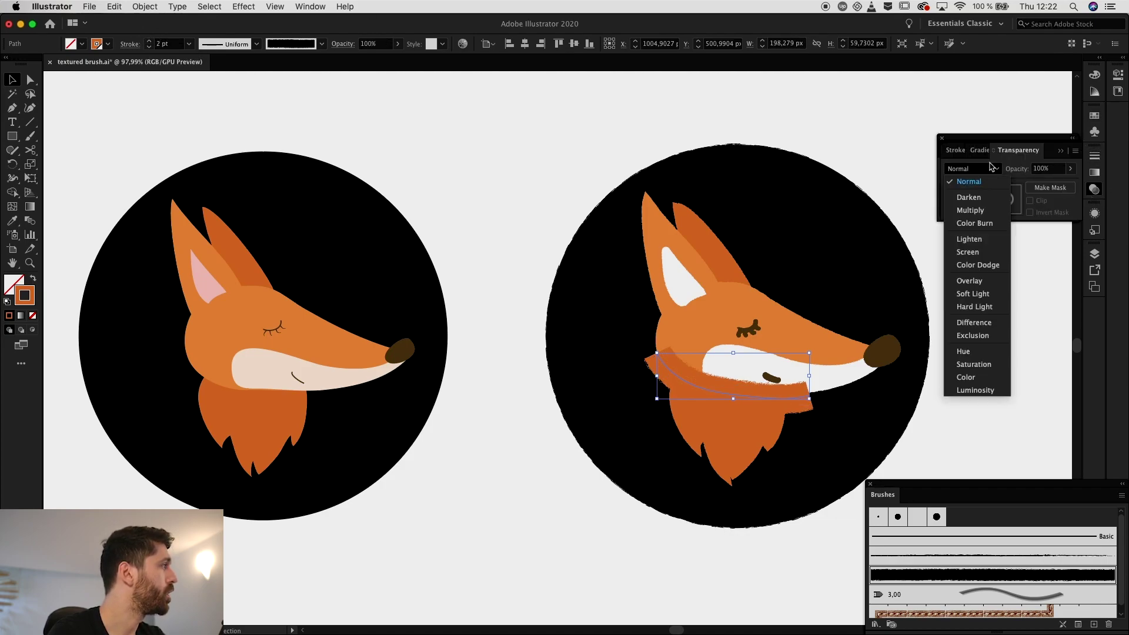
pyautogui.click(971, 210)
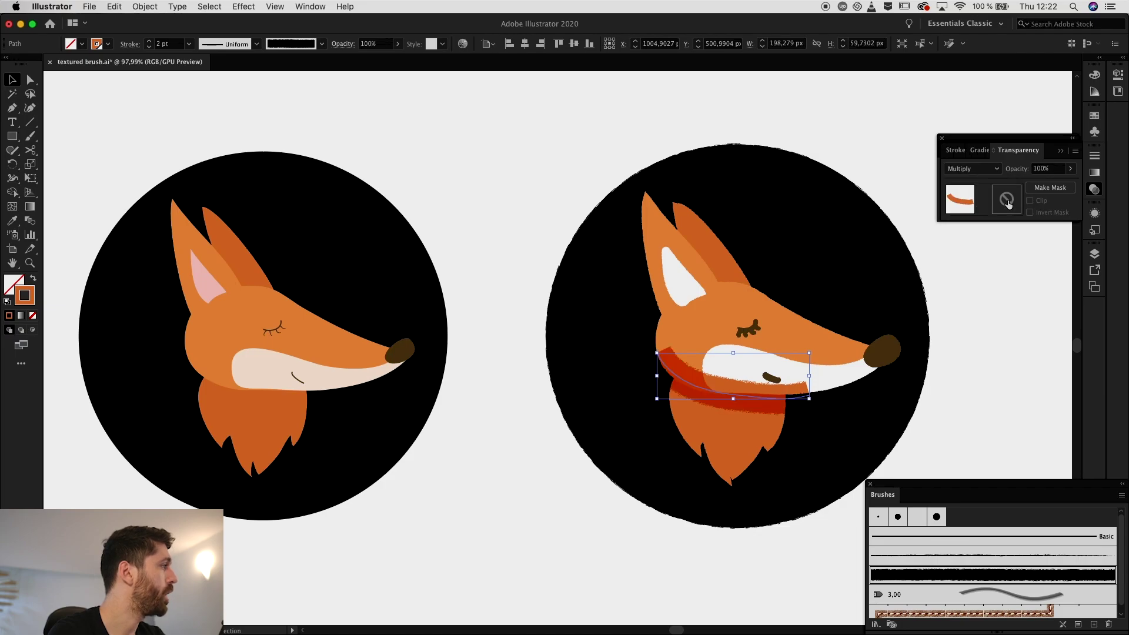
pyautogui.click(1042, 169)
pyautogui.write('20')
pyautogui.press('Return')
# Step: Send the jaw shadow stroke backward, behind the head and white cheek, so that it shades only the neck fur
pyautogui.scroll(3, 457, 408)
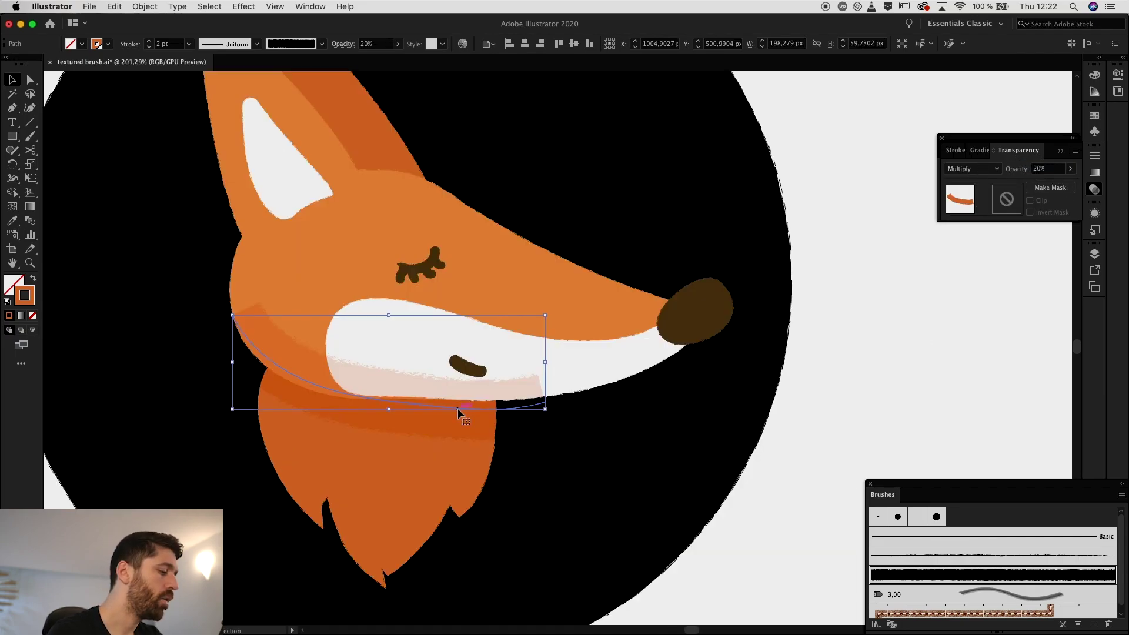
pyautogui.press('shift+super+b')
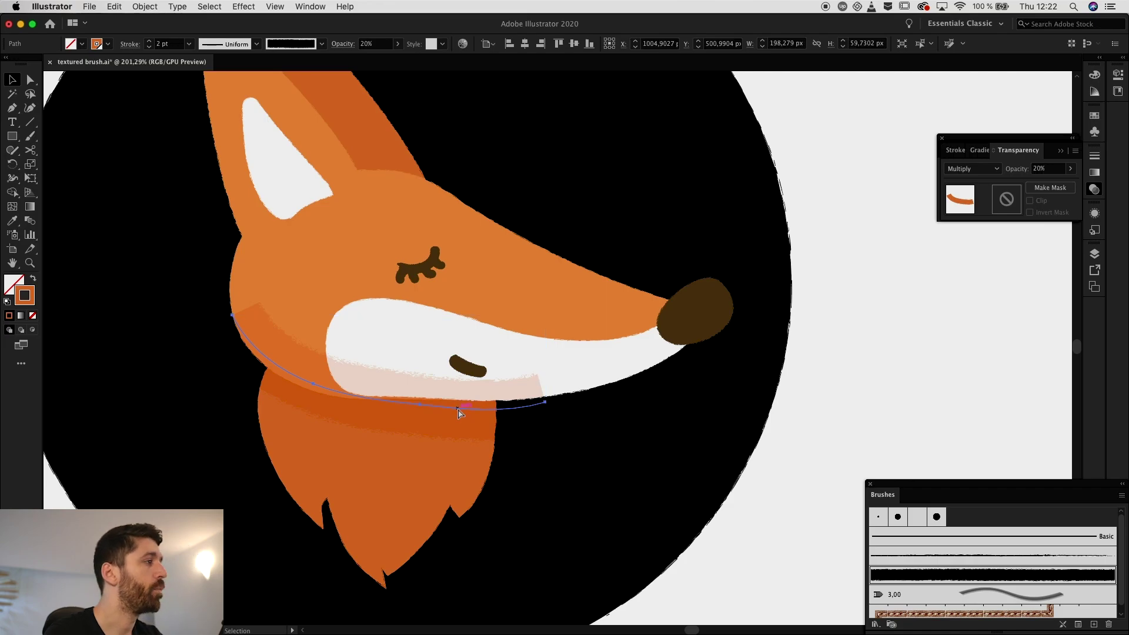
pyautogui.press('super+bracketleft')
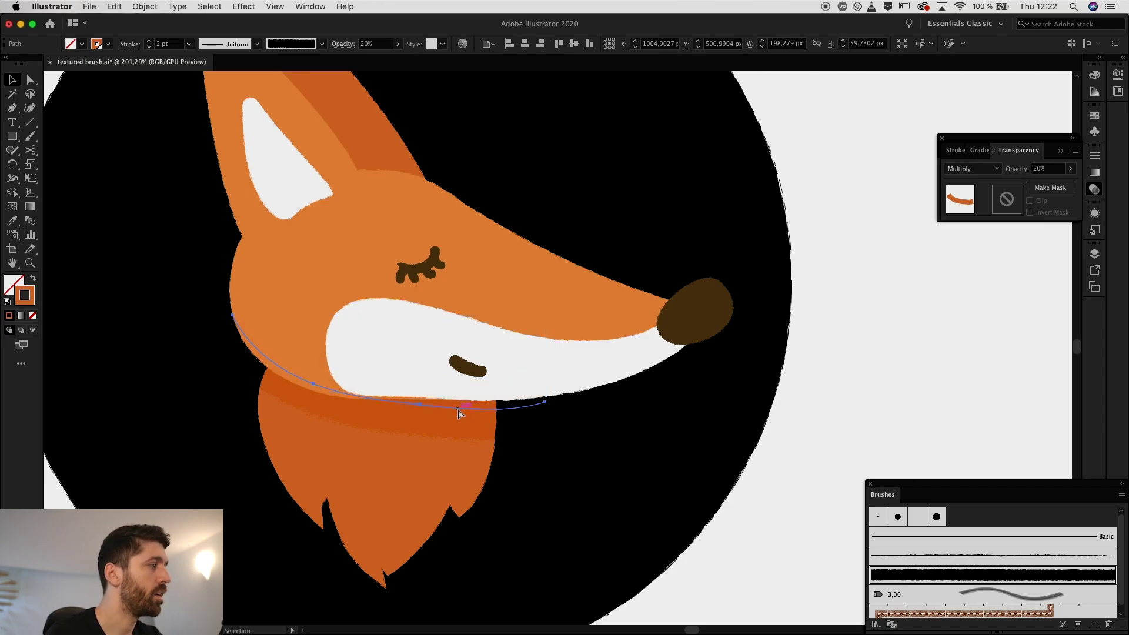
pyautogui.press('shift+super+b')
pyautogui.scroll(-3, 457, 409)
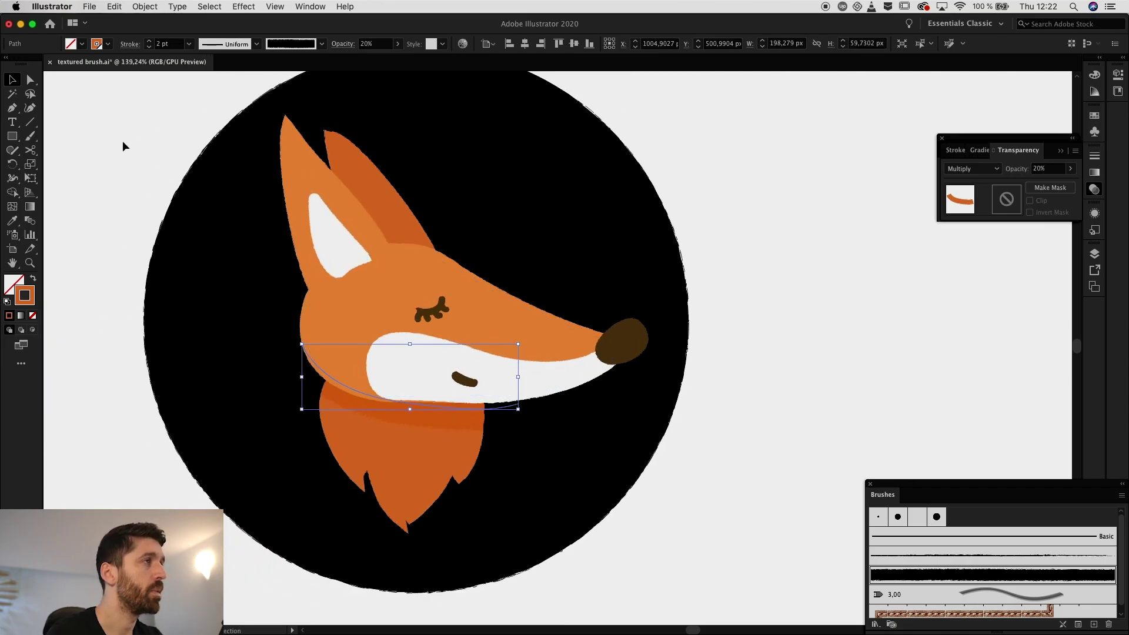
# Step: Paint a matching shadow stroke with the Paintbrush across the base of the fox's back ear
pyautogui.click(33, 137)
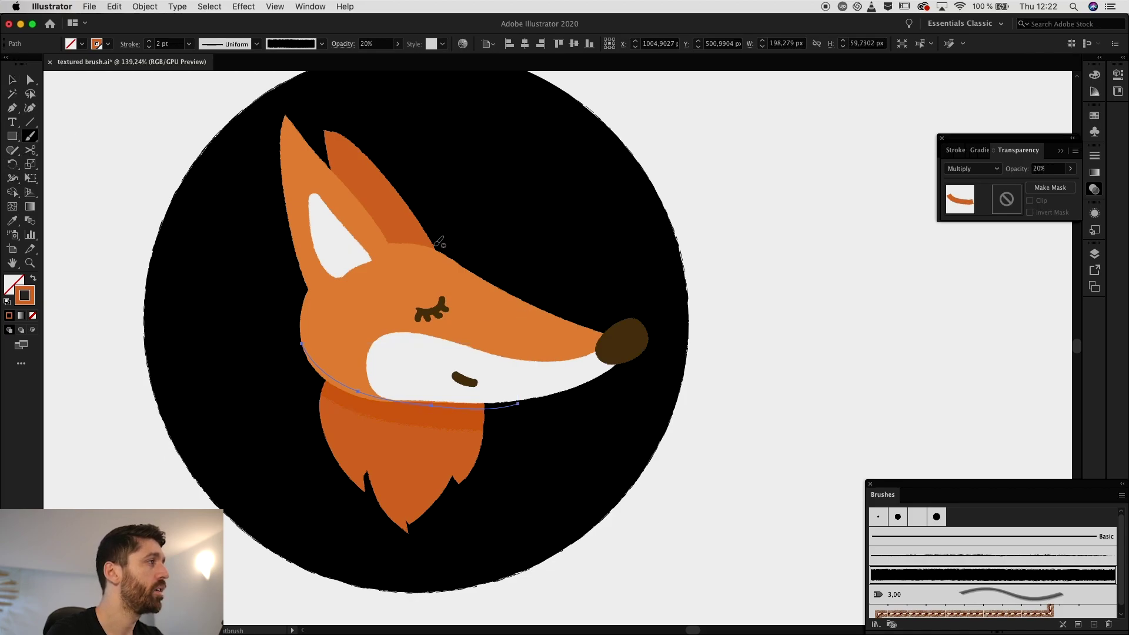
pyautogui.moveTo(310, 116); pyautogui.dragTo(464, 254)
pyautogui.press('v')
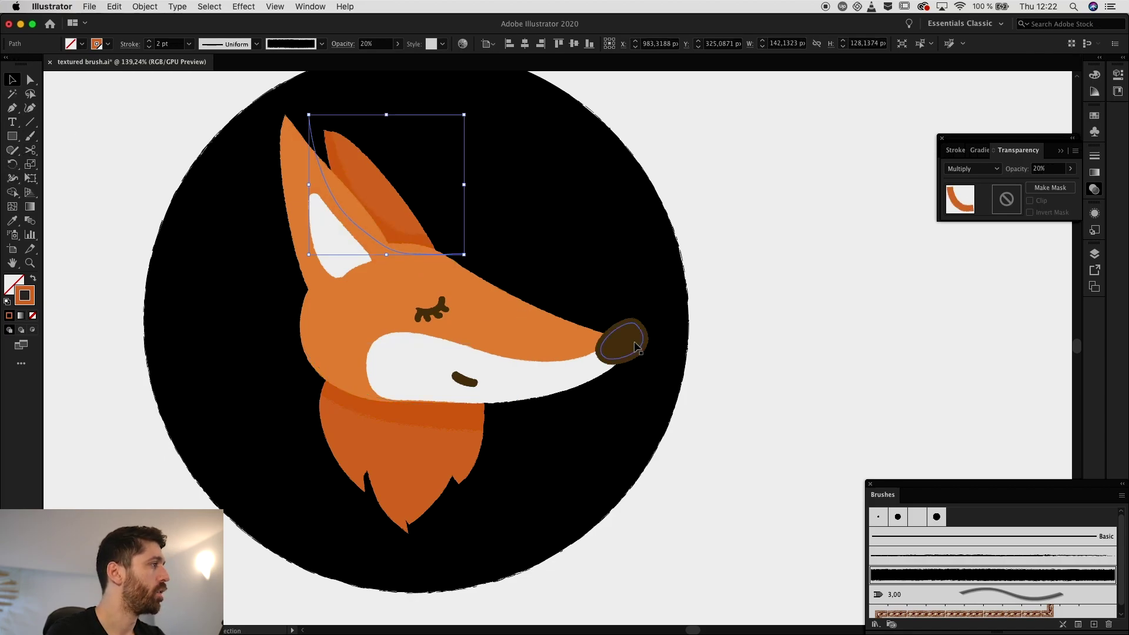
# Step: Paint a curved stroke in the nose's dark brown over the front side of the fox's nose
pyautogui.click(638, 347)
pyautogui.click(30, 135)
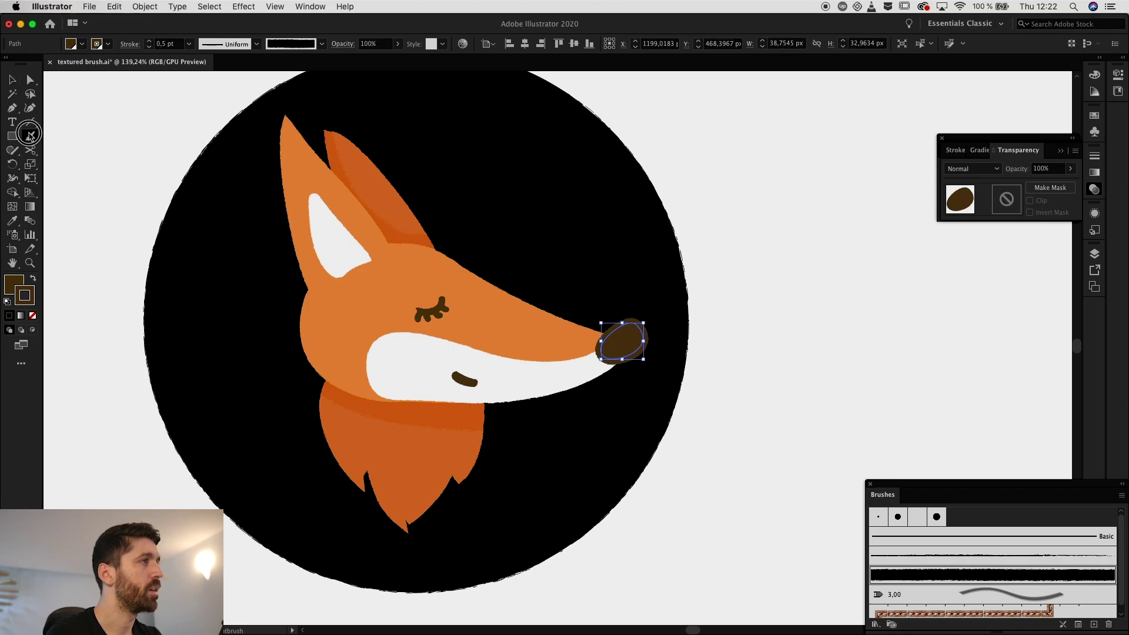
pyautogui.moveTo(613, 313); pyautogui.dragTo(626, 364)
pyautogui.press('v')
# Step: Set the nose shadow stroke to 1 pt weight, Multiply blending and 20% opacity
pyautogui.click(974, 169)
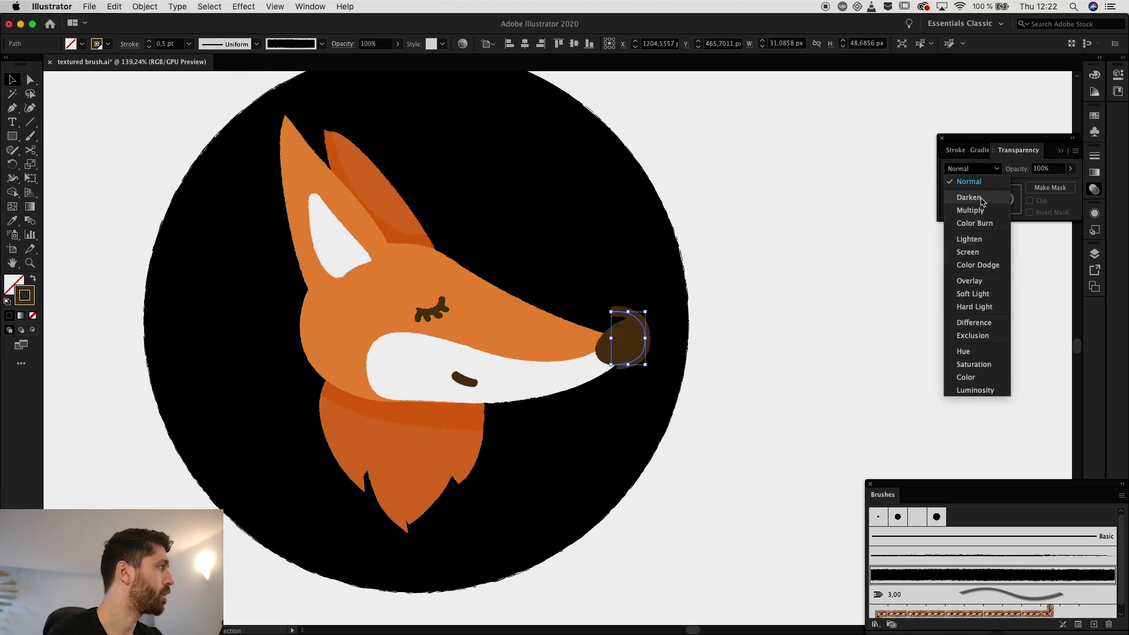
pyautogui.click(979, 210)
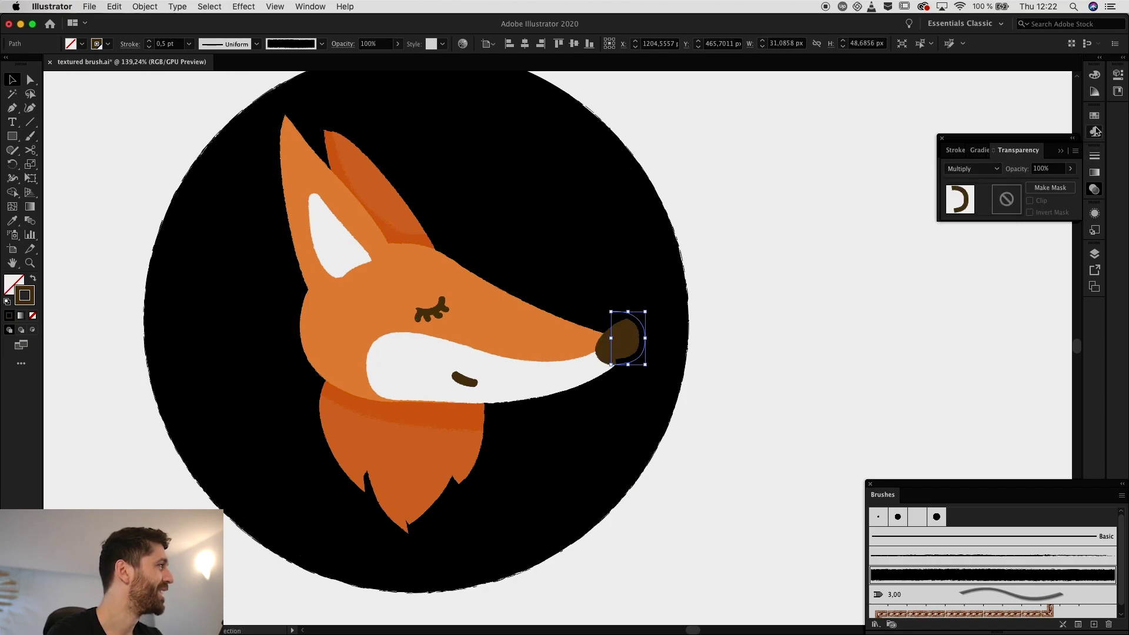
pyautogui.click(1095, 156)
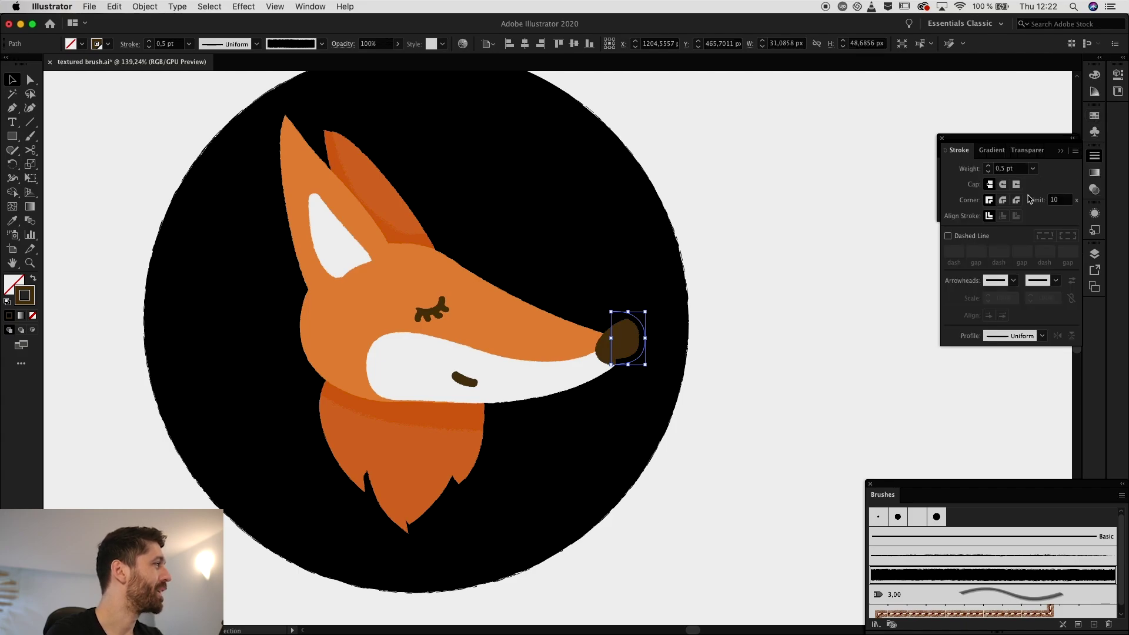
pyautogui.click(988, 165)
pyautogui.click(1095, 189)
pyautogui.click(974, 169)
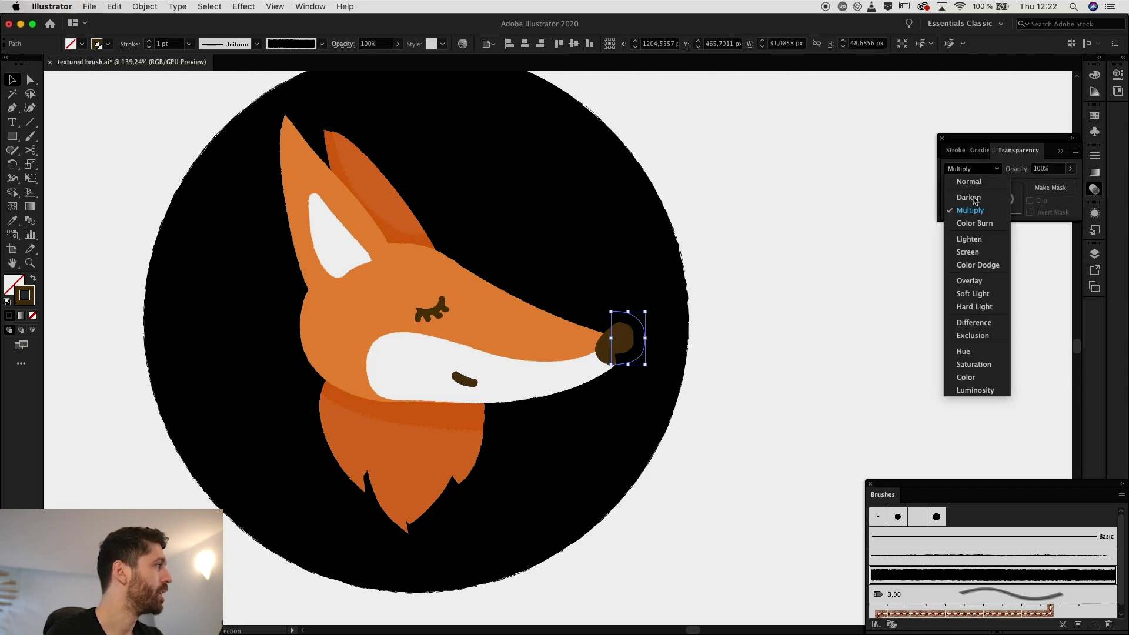
pyautogui.click(971, 210)
pyautogui.click(1043, 169)
pyautogui.write('20')
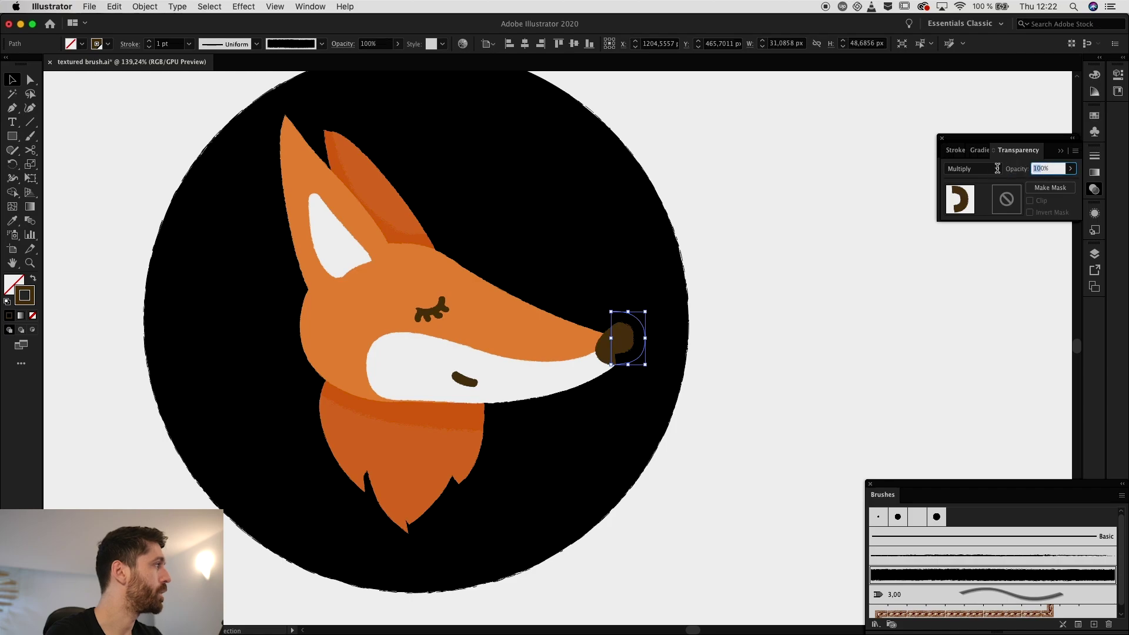
pyautogui.press('Return')
pyautogui.click(739, 403)
pyautogui.scroll(-3, 739, 403)
pyautogui.moveTo(675, 421); pyautogui.dragTo(838, 433)
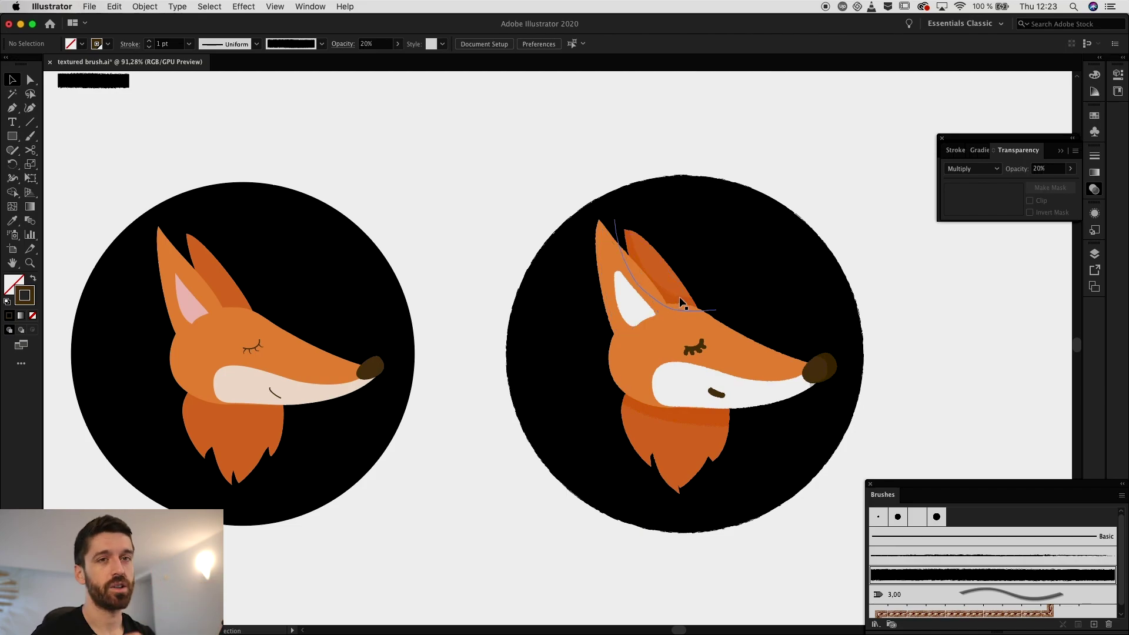
pyautogui.click(633, 403)
pyautogui.hscroll(-2, 742, 549)
pyautogui.click(741, 549)
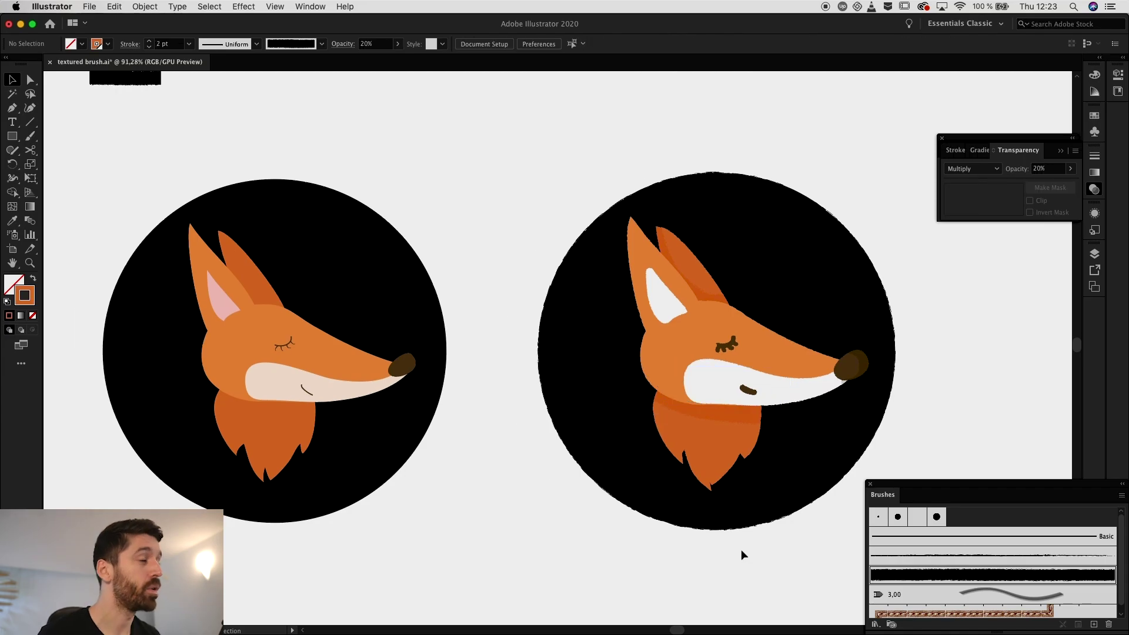